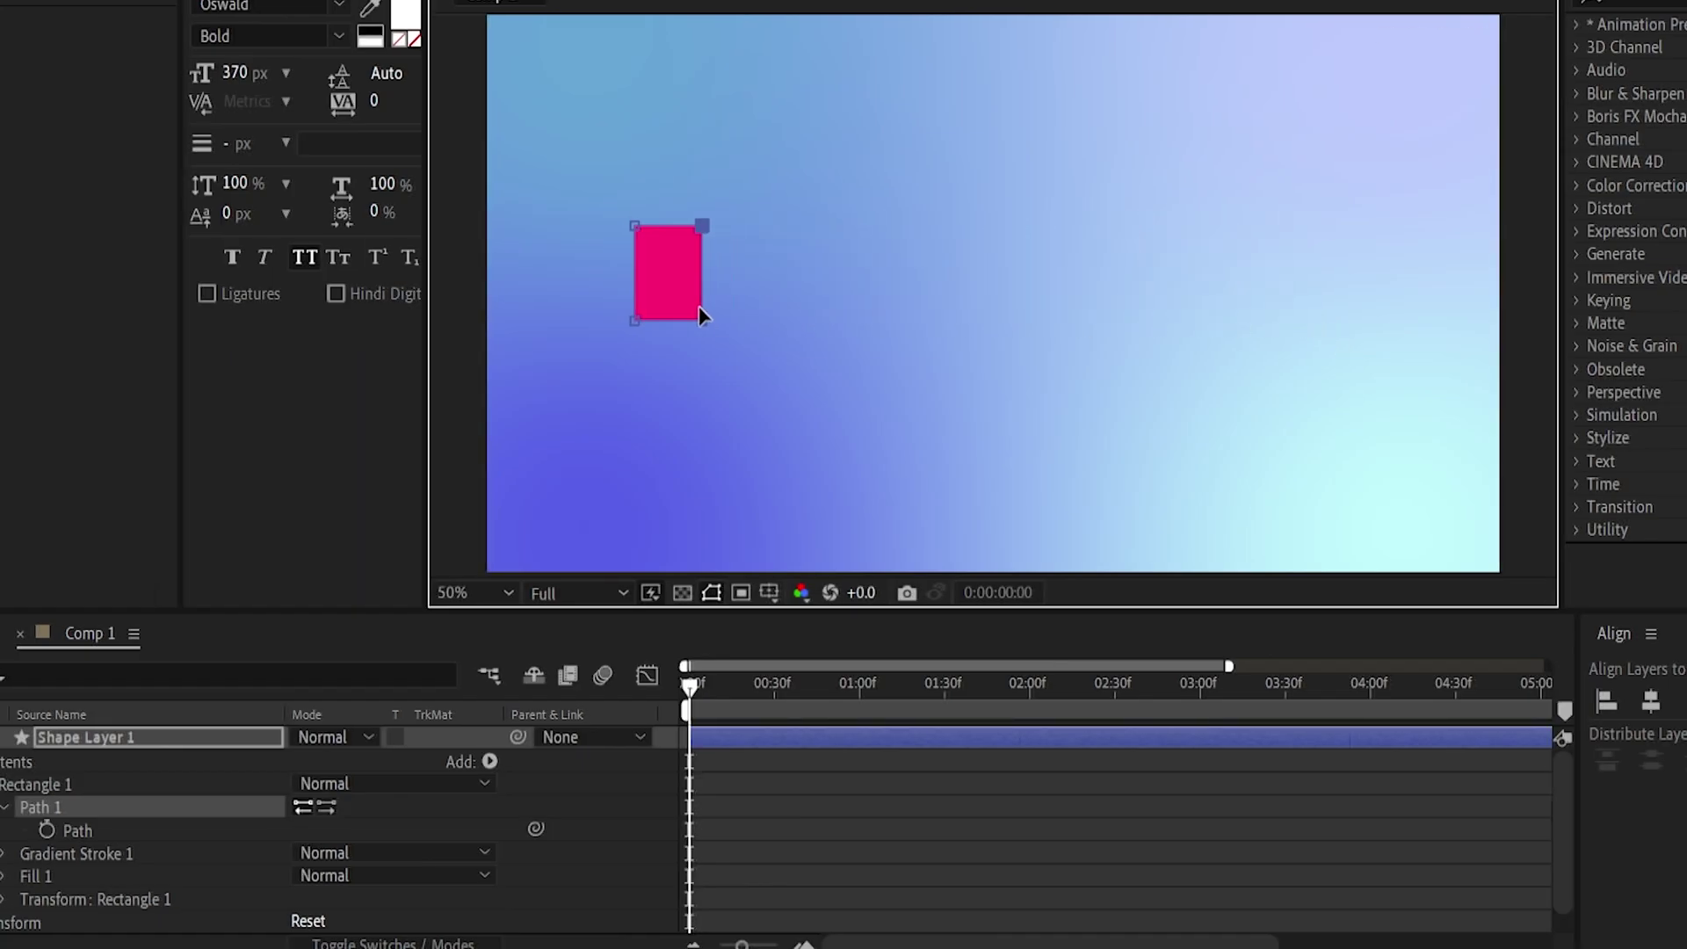
pyautogui.click(46, 829)
pyautogui.moveTo(740, 703); pyautogui.dragTo(1397, 701)
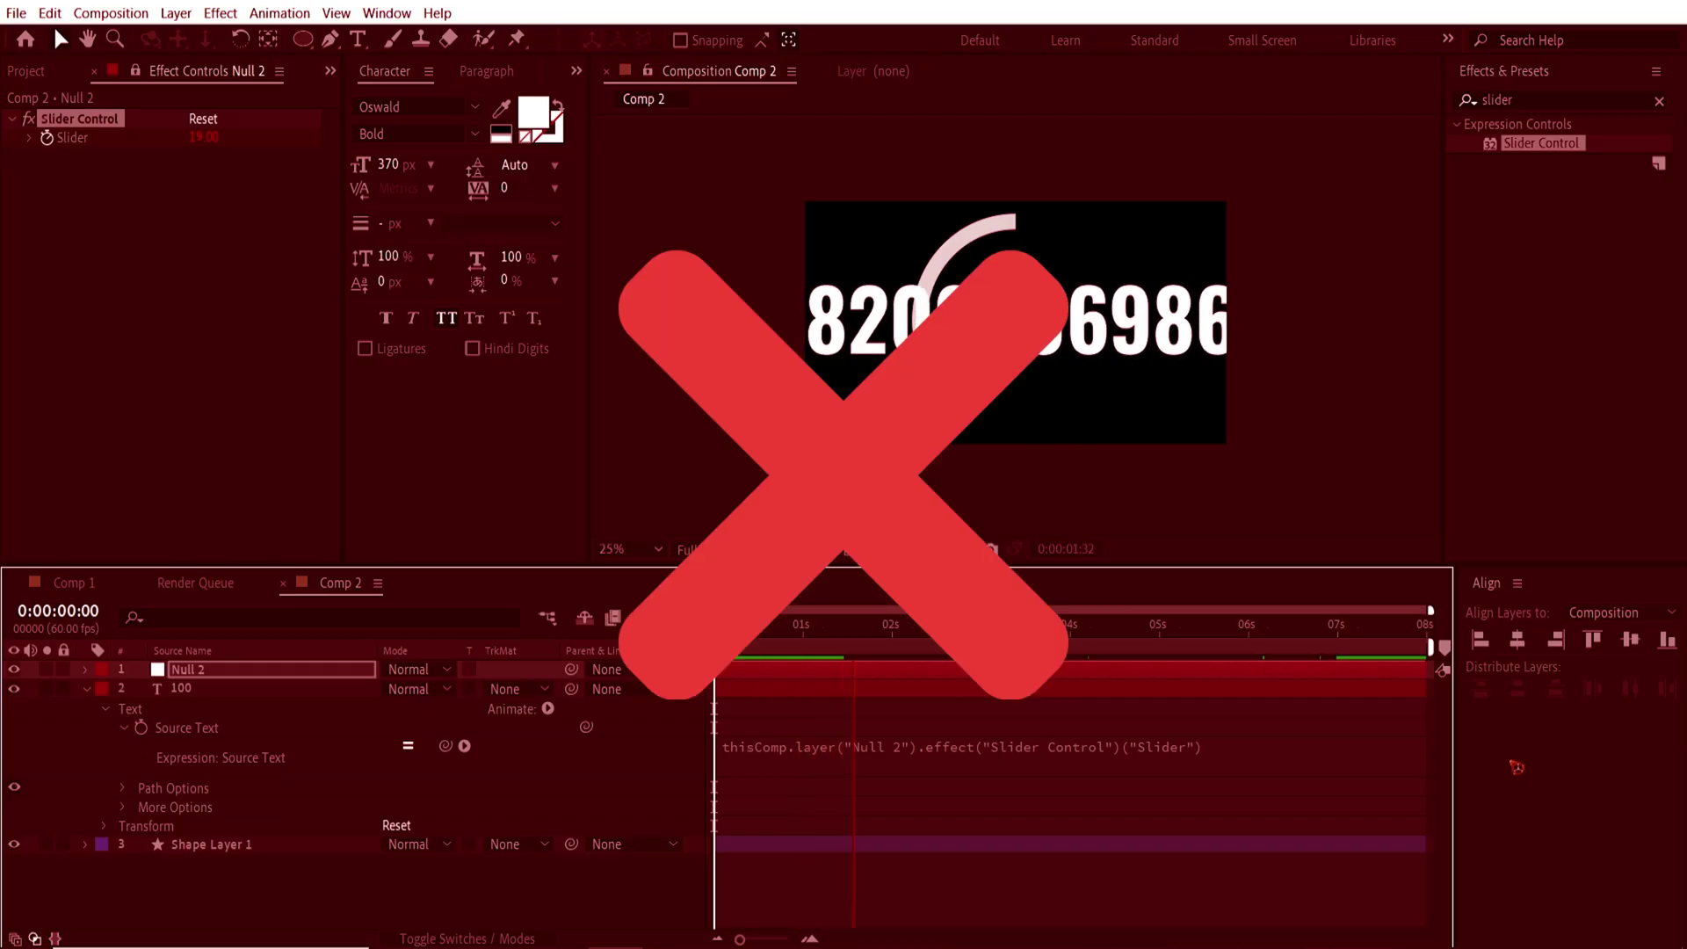
pyautogui.press('space')
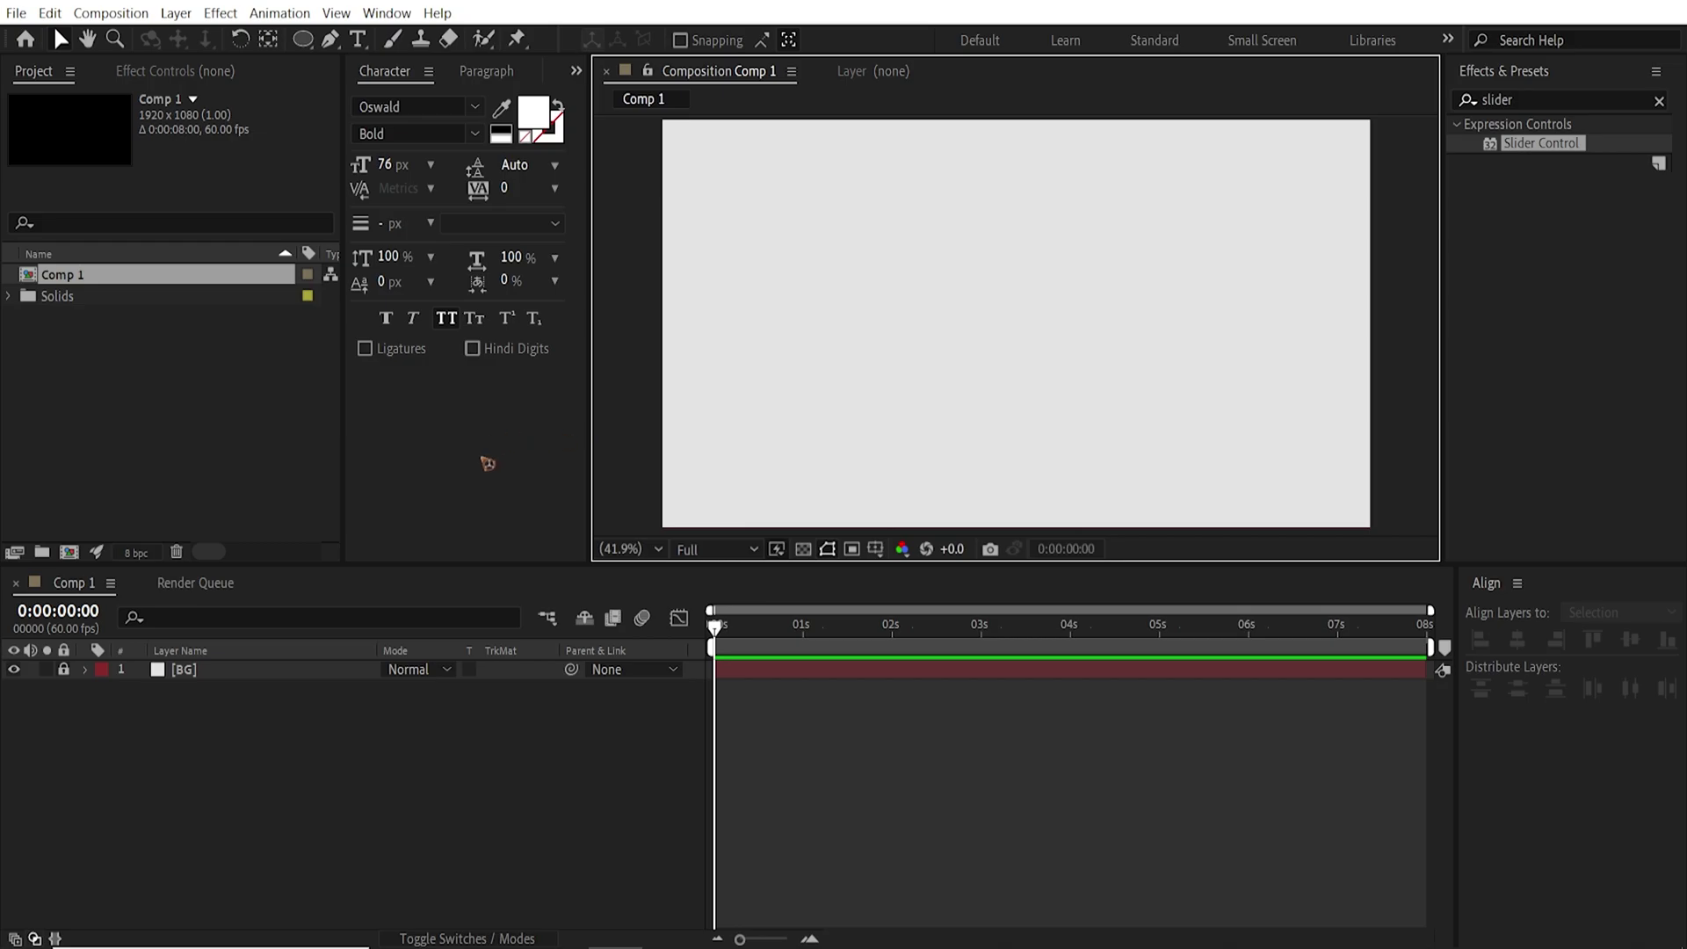
# - Set up the Pen tool with no fill and a solid grey 999999 stroke, 5 px wide
pyautogui.click(331, 39)
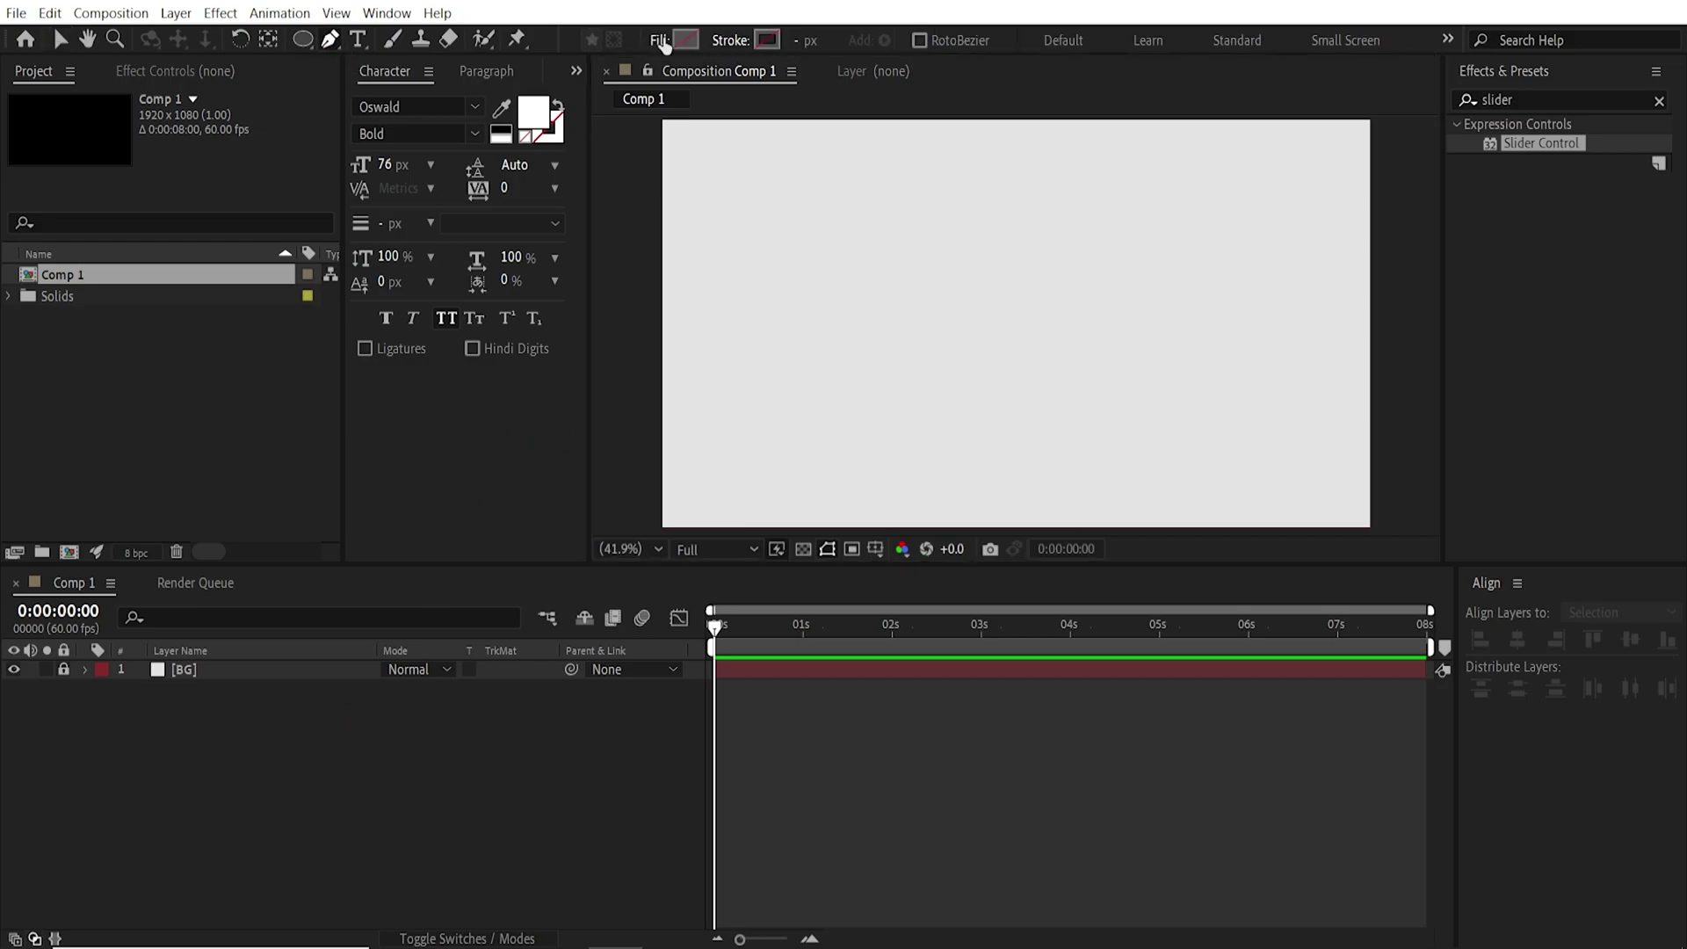
pyautogui.click(663, 42)
pyautogui.click(627, 380)
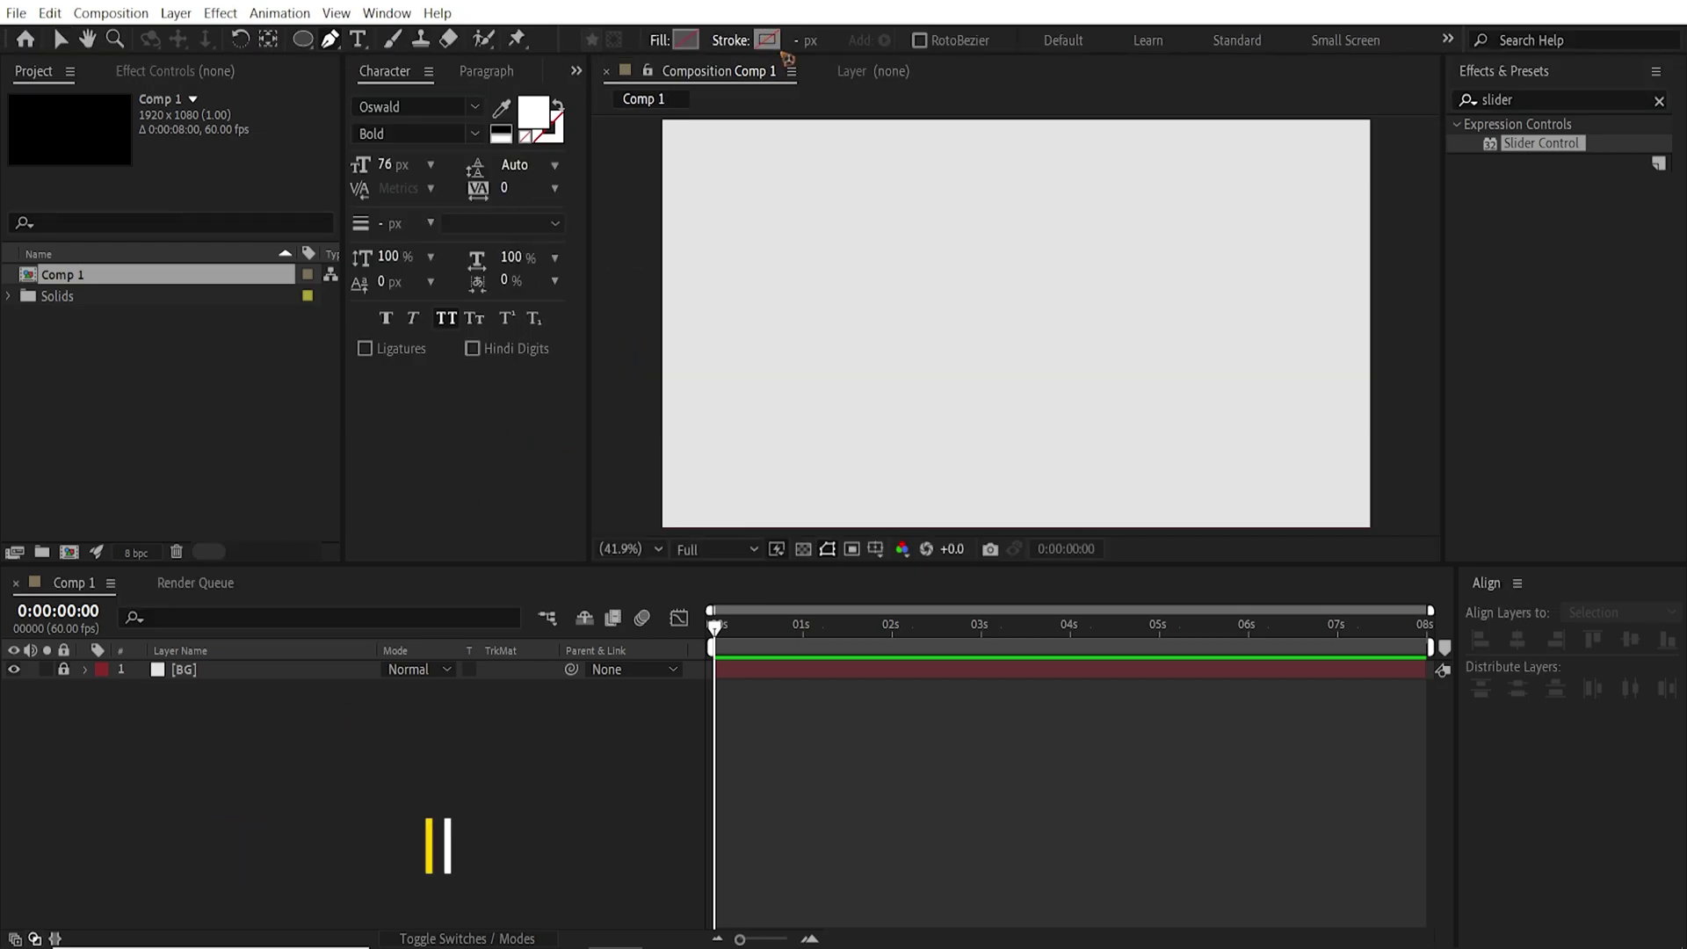
pyautogui.click(768, 40)
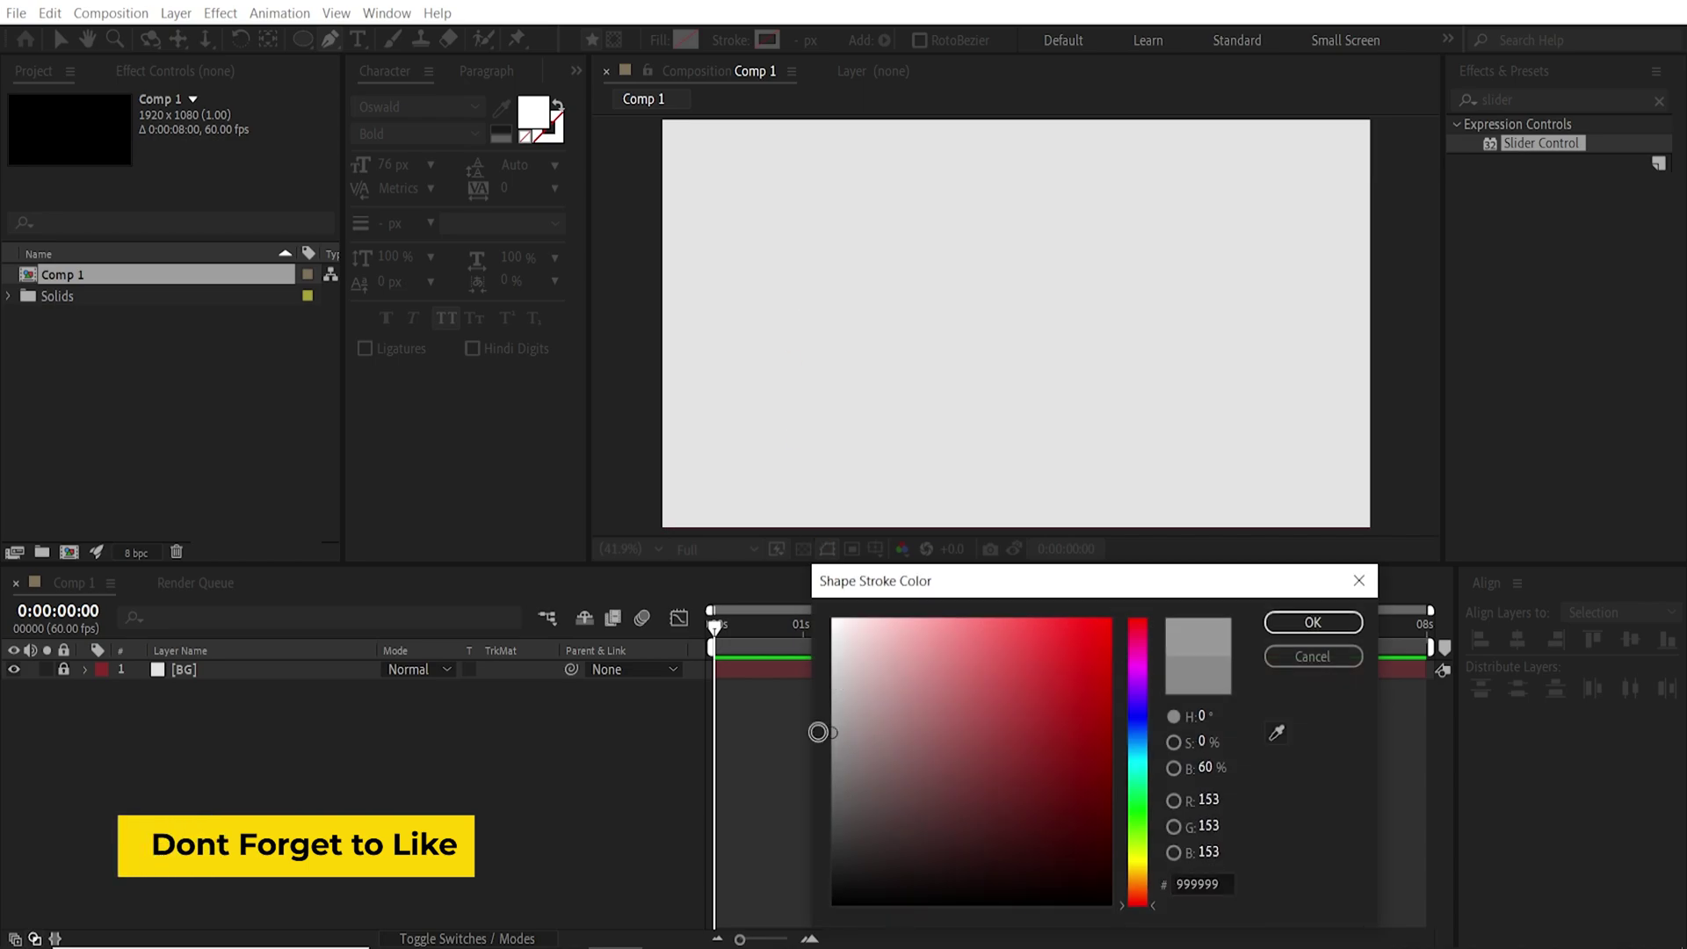
pyautogui.click(818, 732)
pyautogui.click(1313, 622)
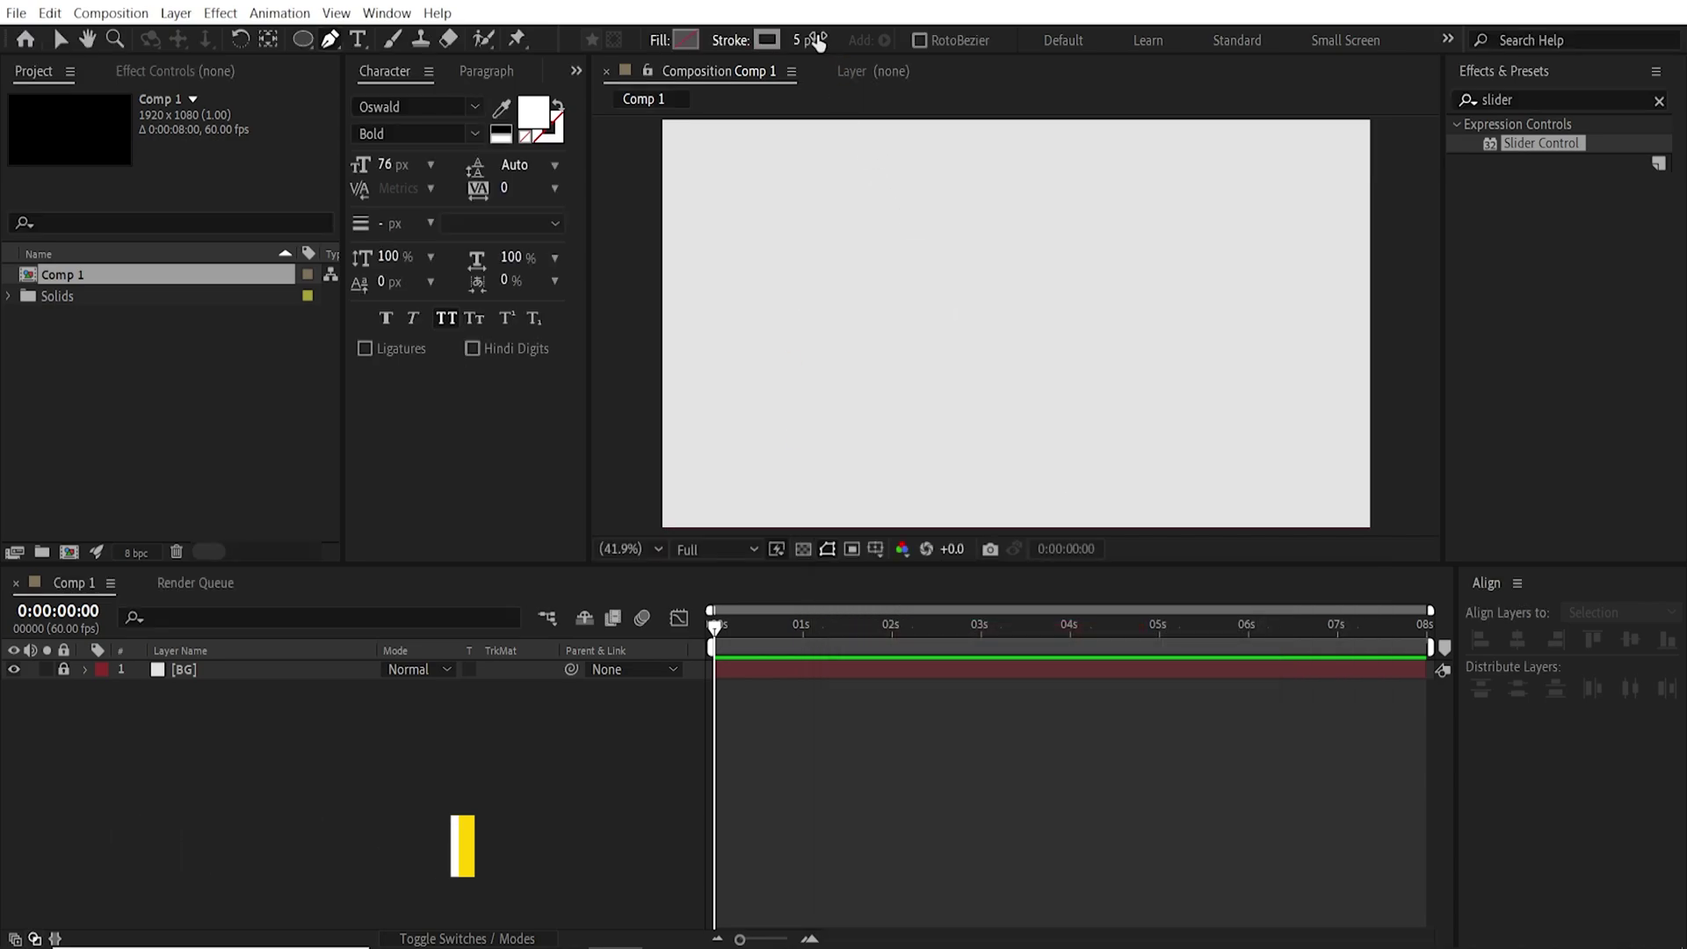
# - Draw a straight vertical line near the left edge of the composition and hide the layer controls
pyautogui.click(721, 180)
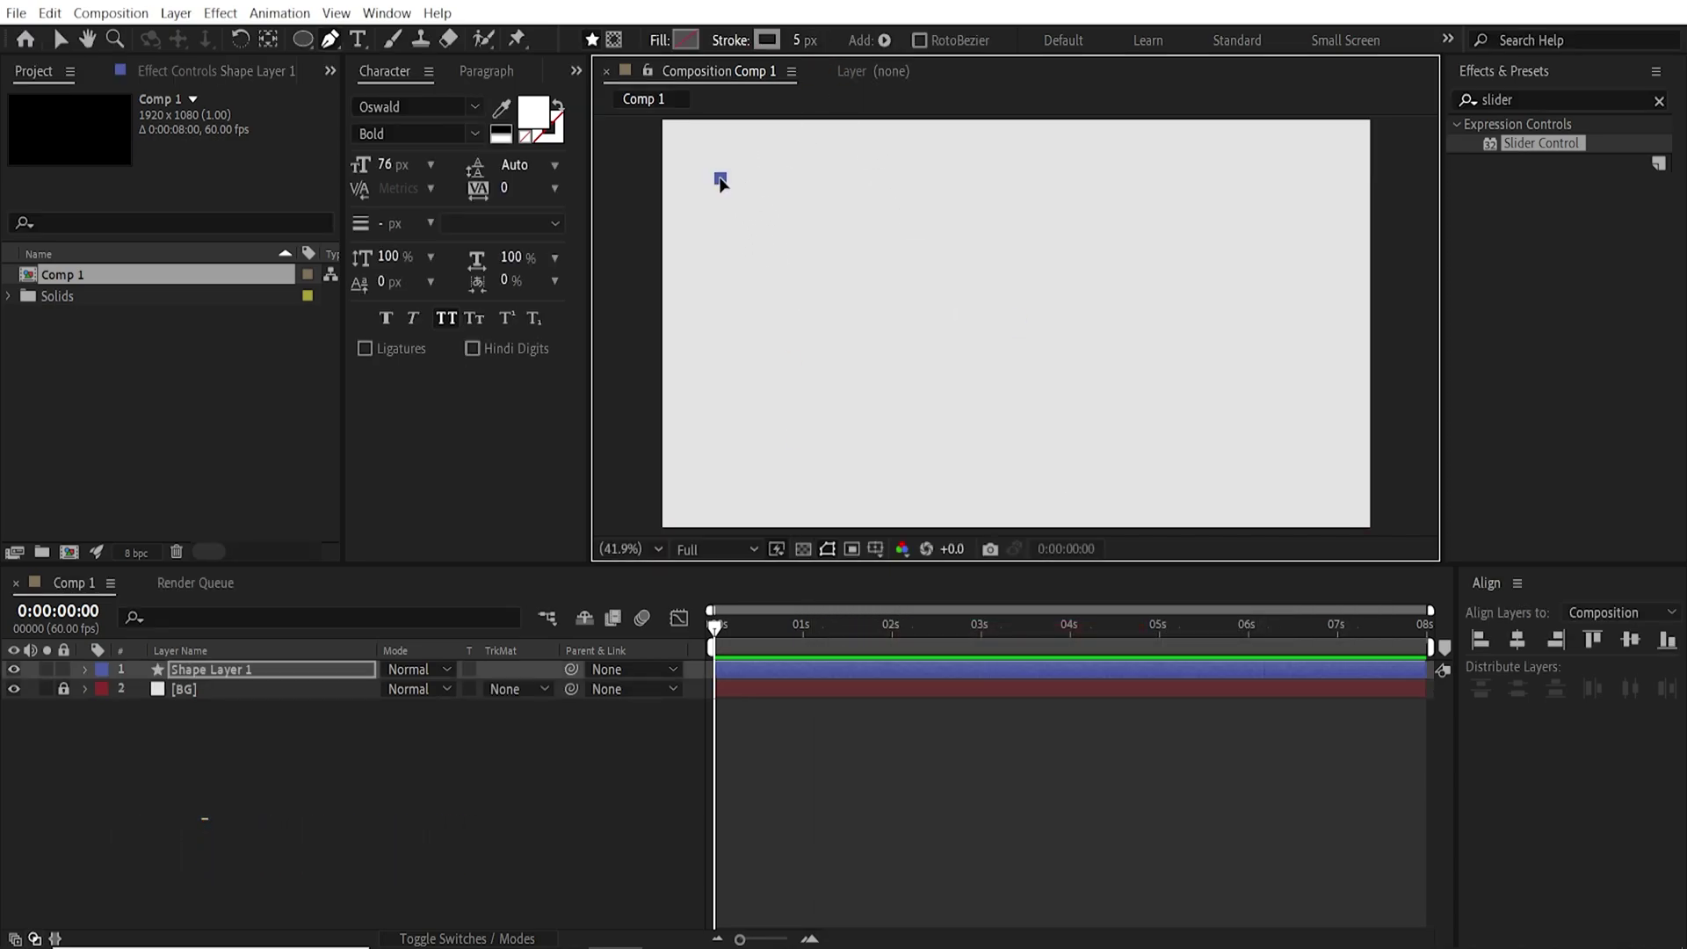
pyautogui.click(720, 483)
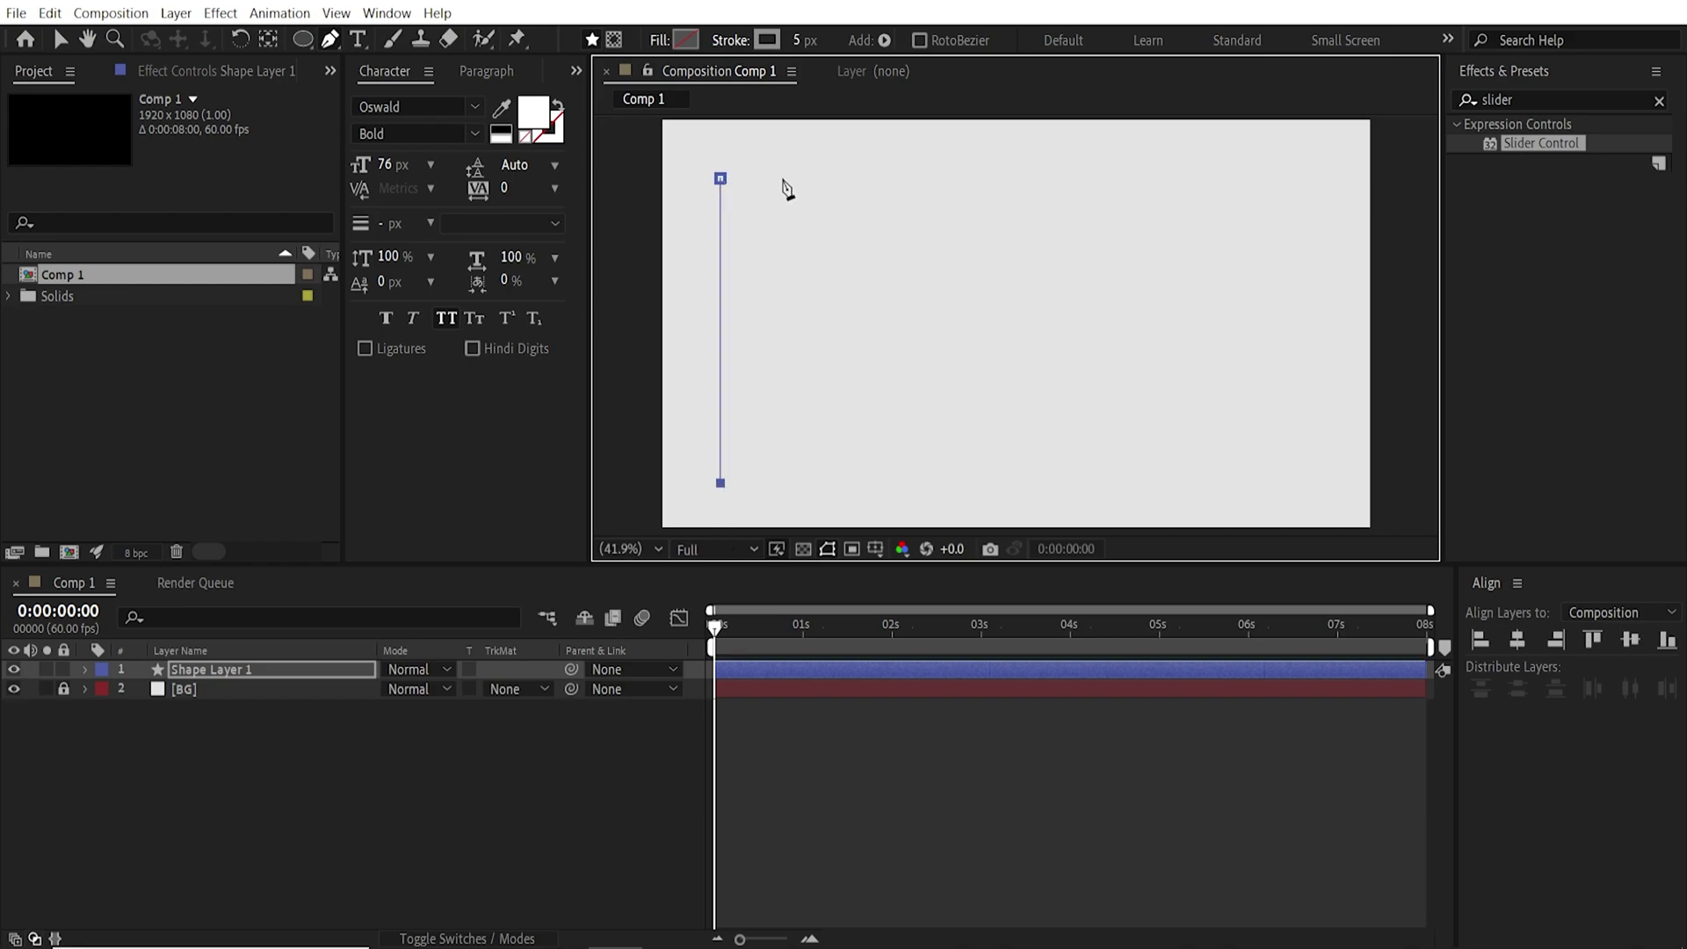
pyautogui.click(60, 39)
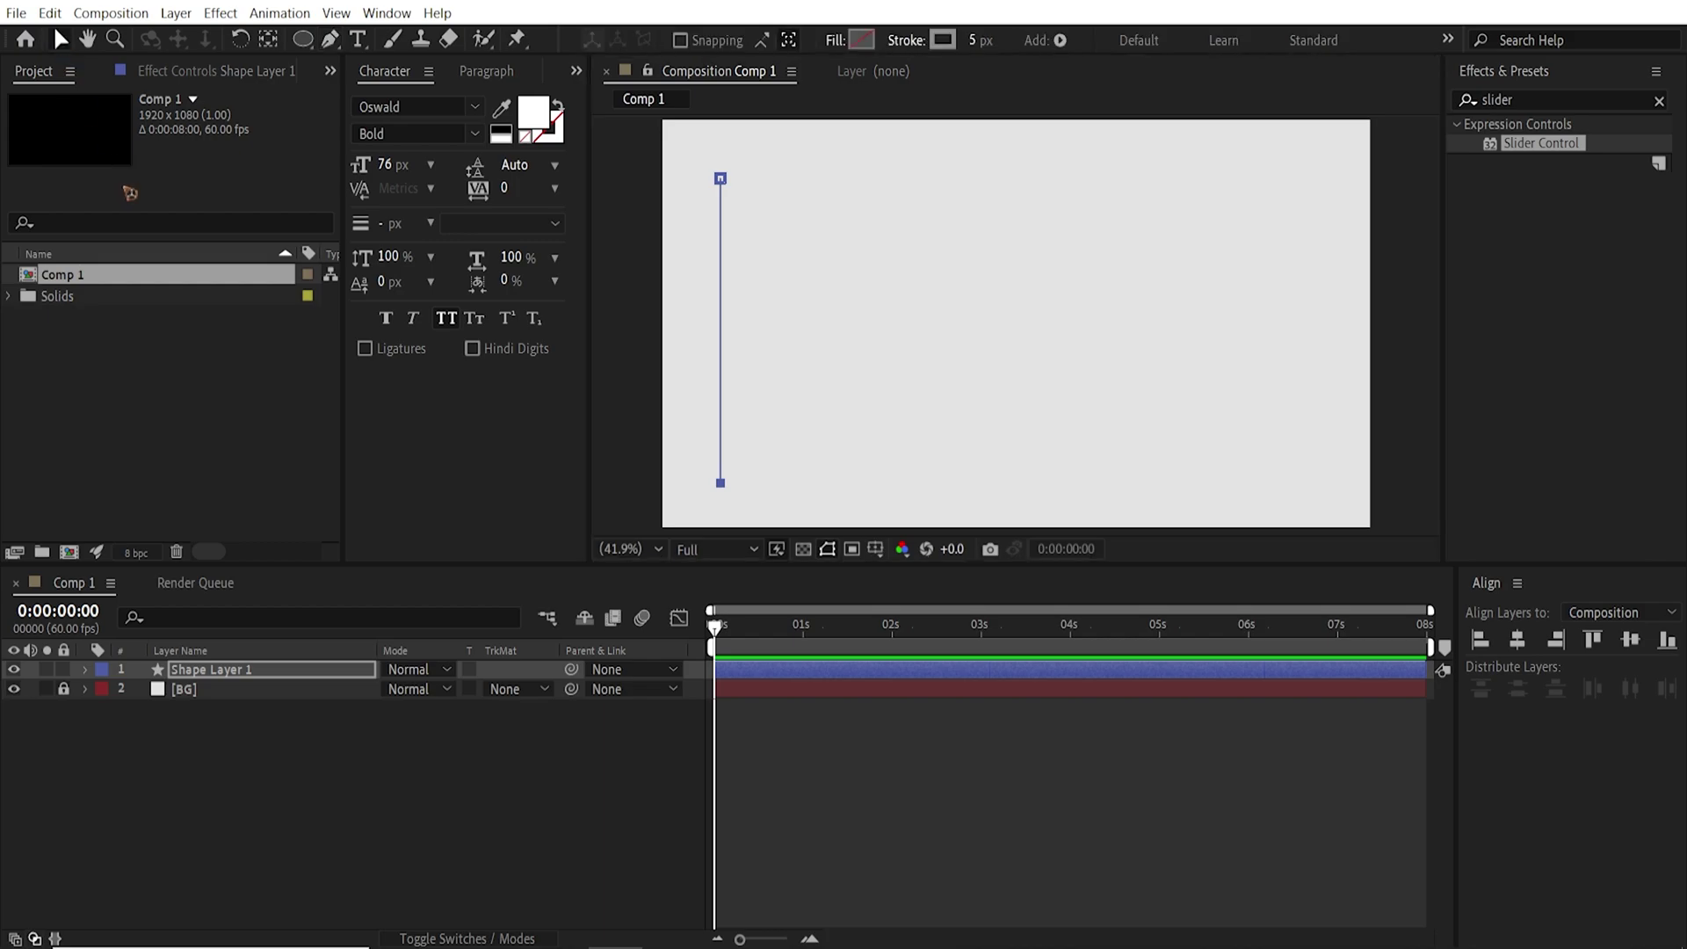
pyautogui.hotkey('ctrl', 'shift', 'h')
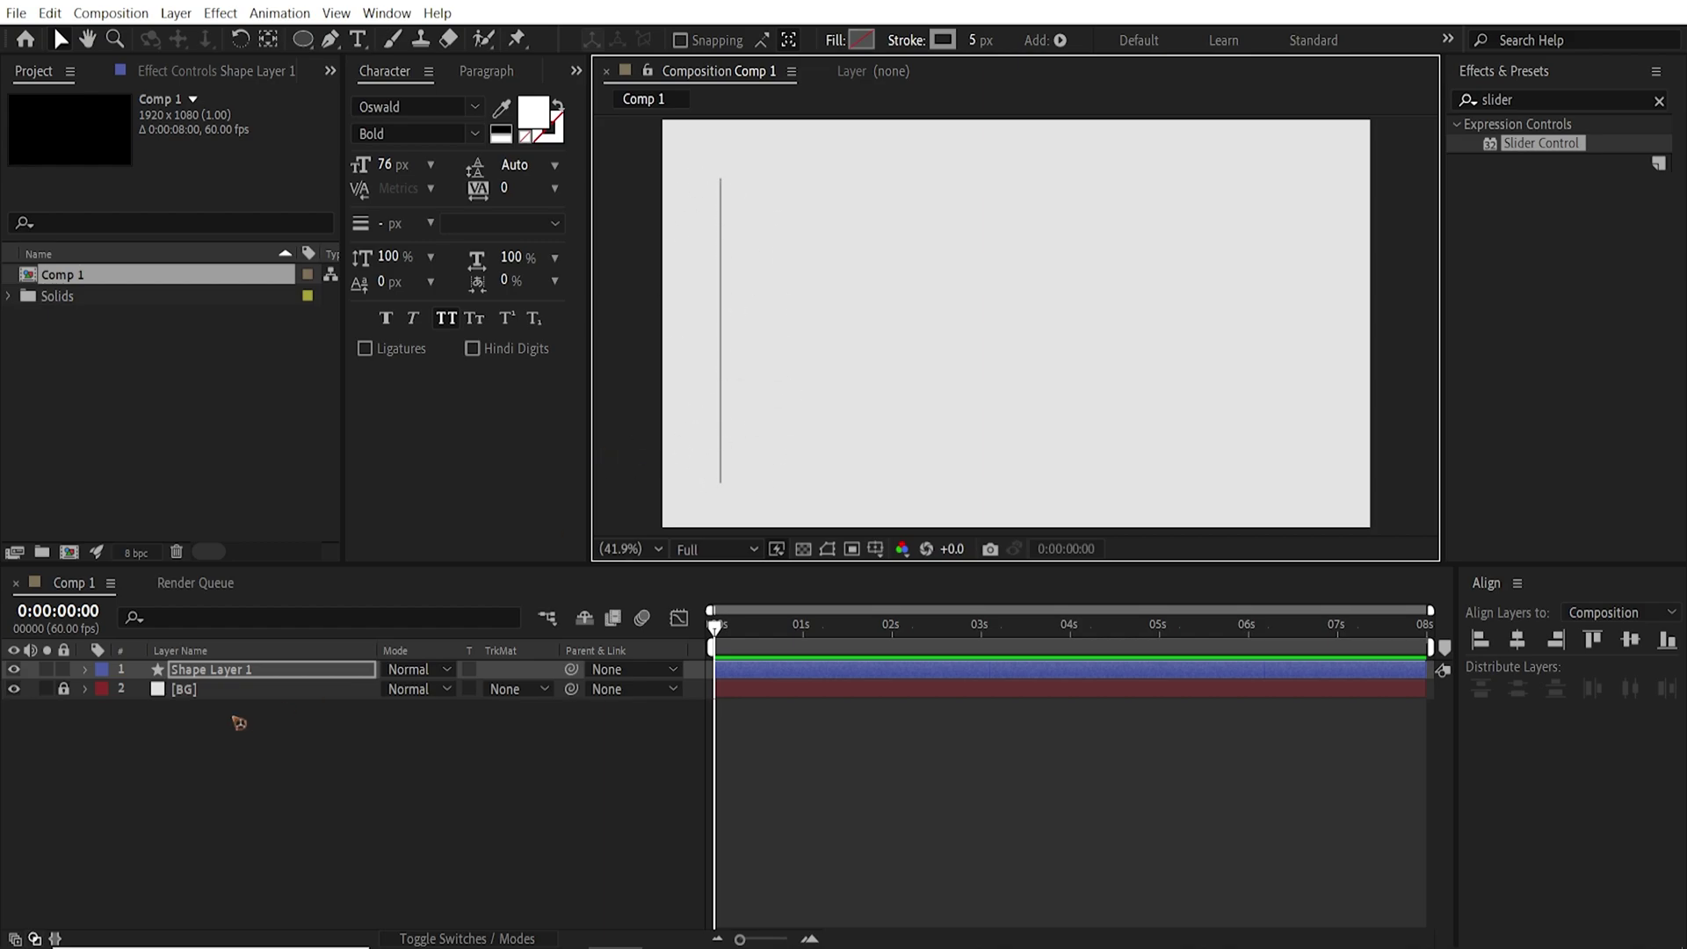
# - Add dashes to Stroke 1 of the vertical line in Shape Layer 1
pyautogui.click(86, 670)
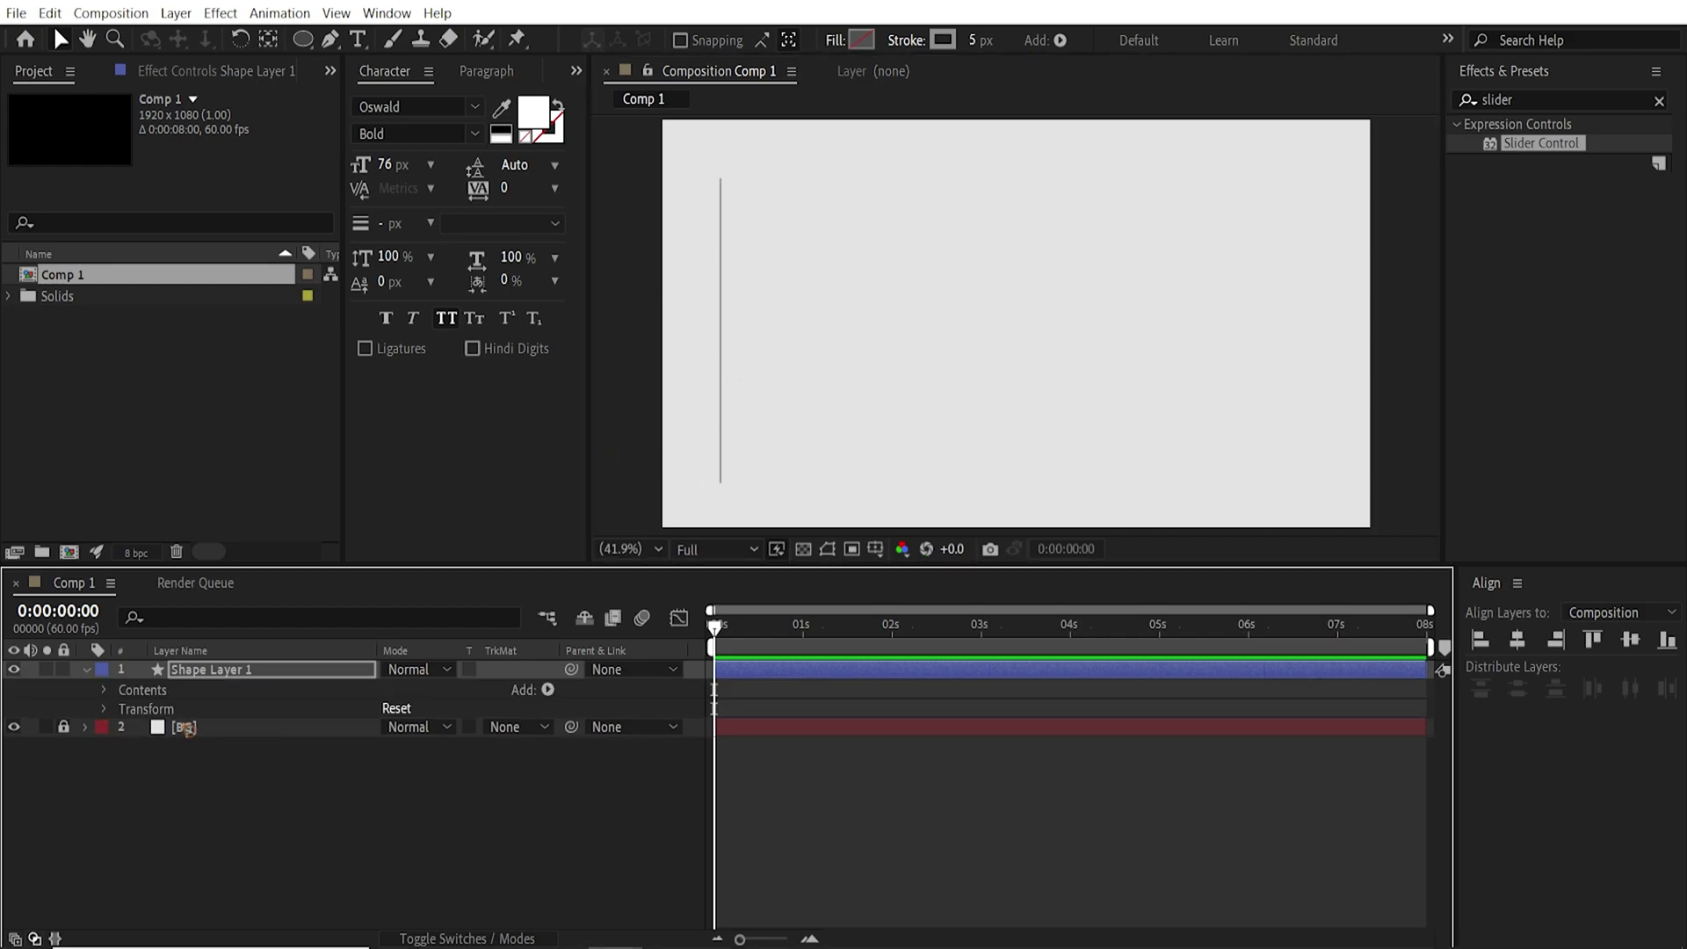
pyautogui.click(106, 691)
pyautogui.click(124, 709)
pyautogui.click(189, 749)
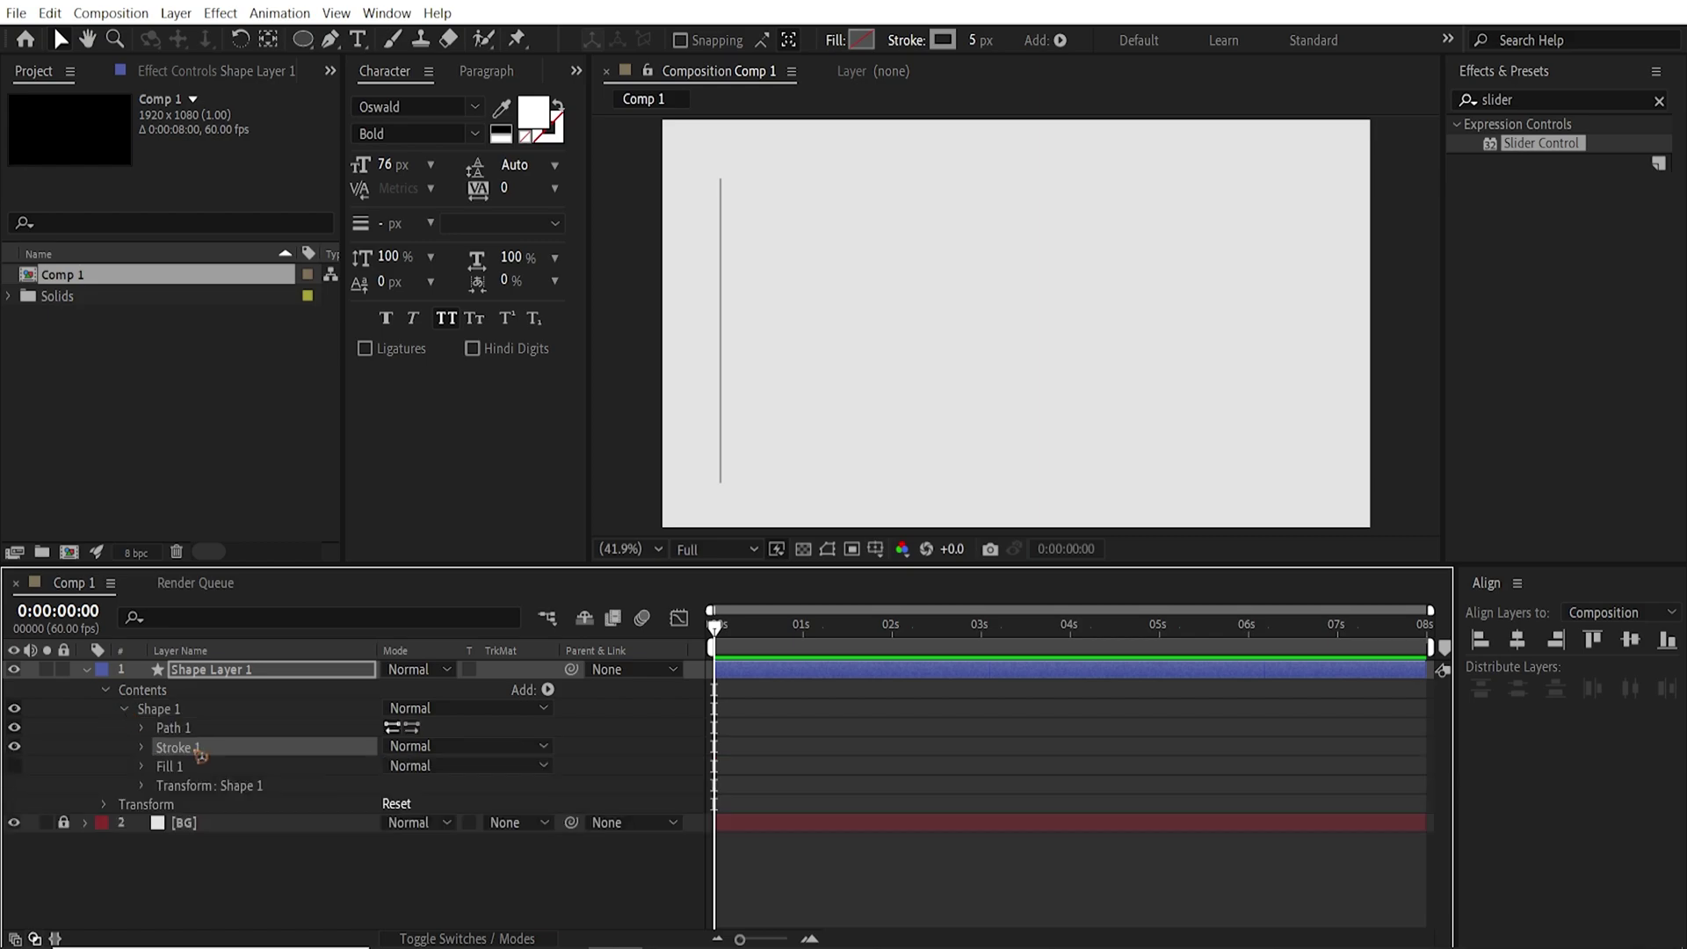
pyautogui.click(143, 748)
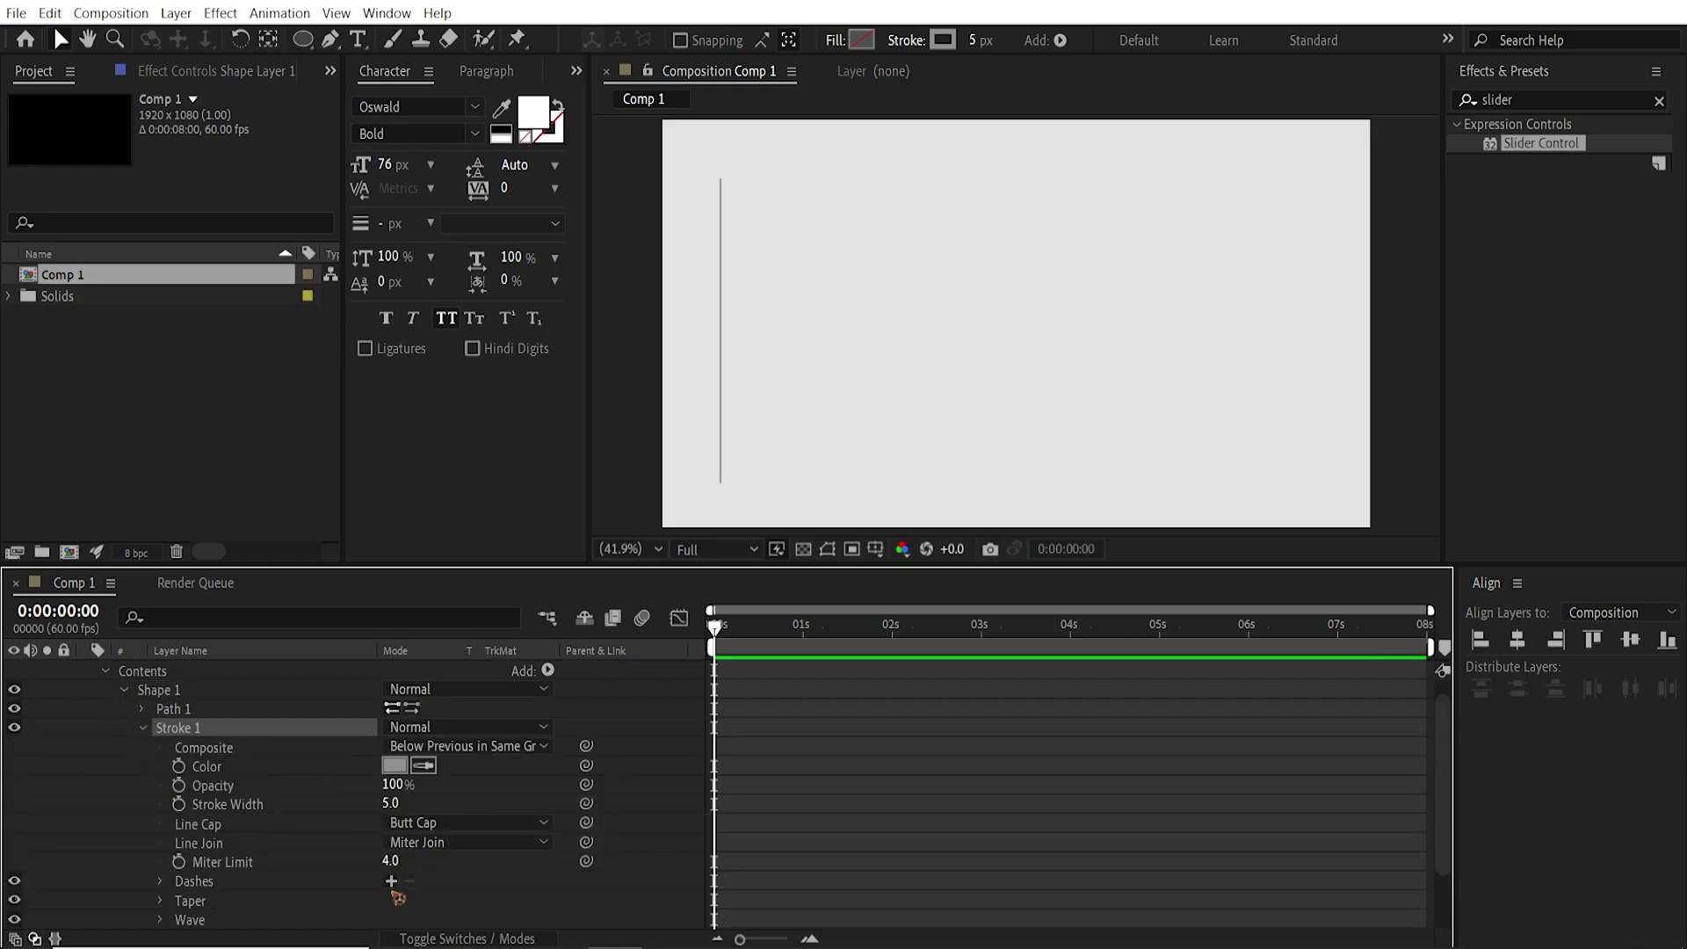
# - Add a Repeater to the dashed line and set its copies to 15
pyautogui.click(547, 689)
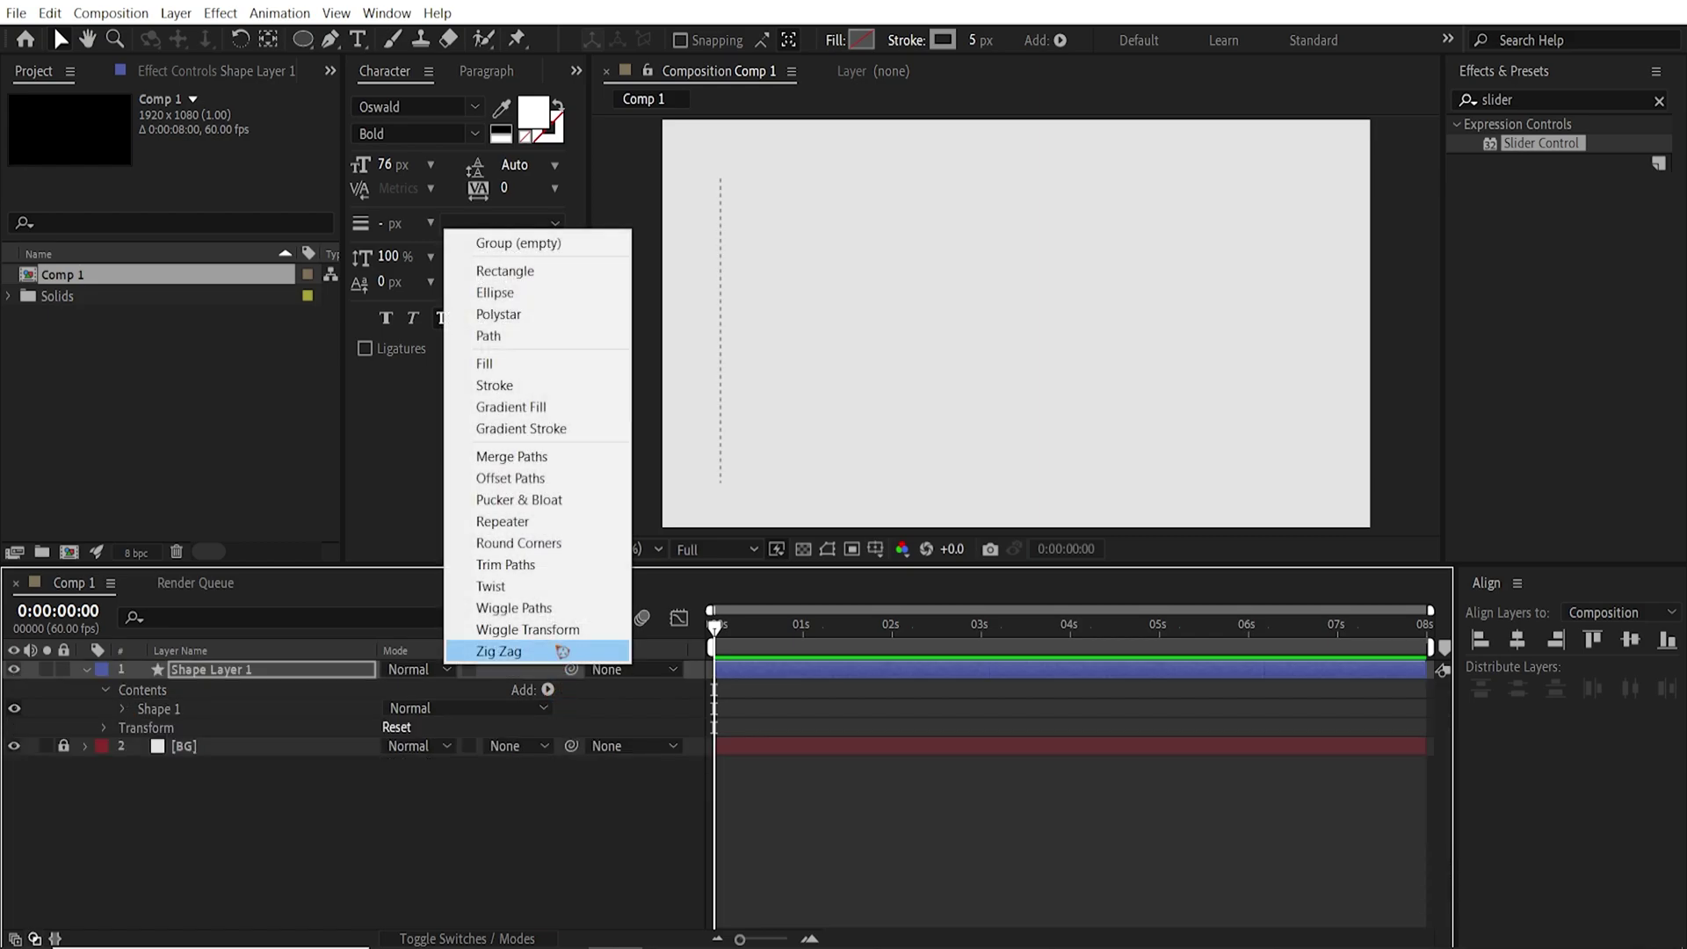
pyautogui.click(552, 523)
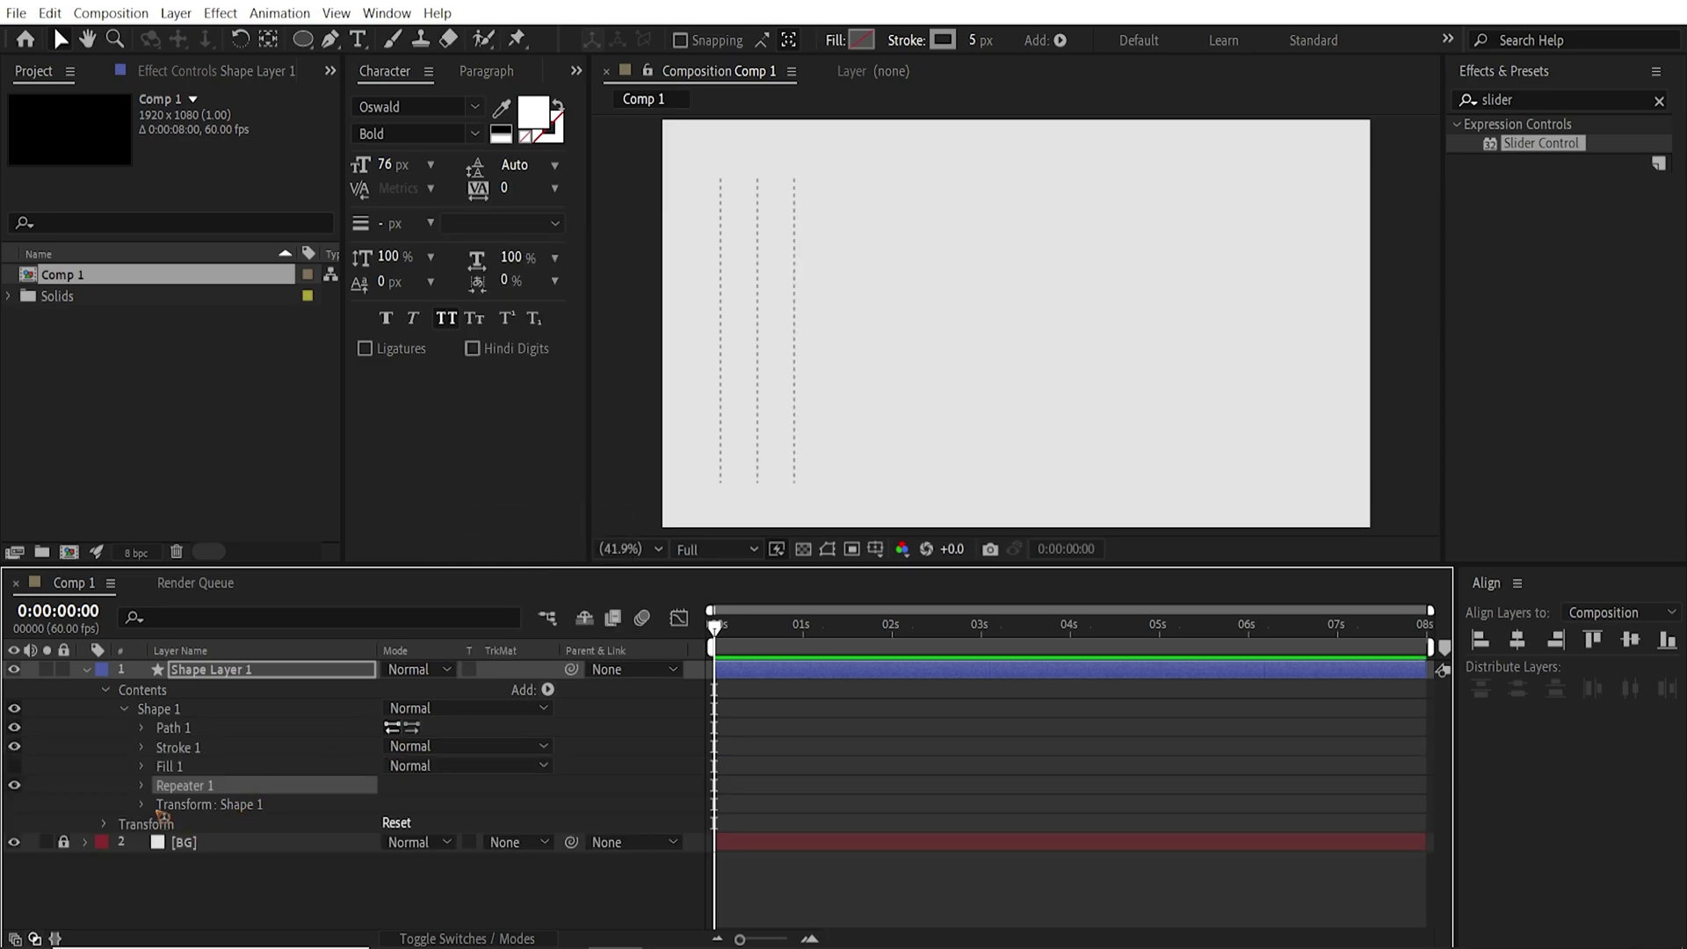
pyautogui.click(142, 786)
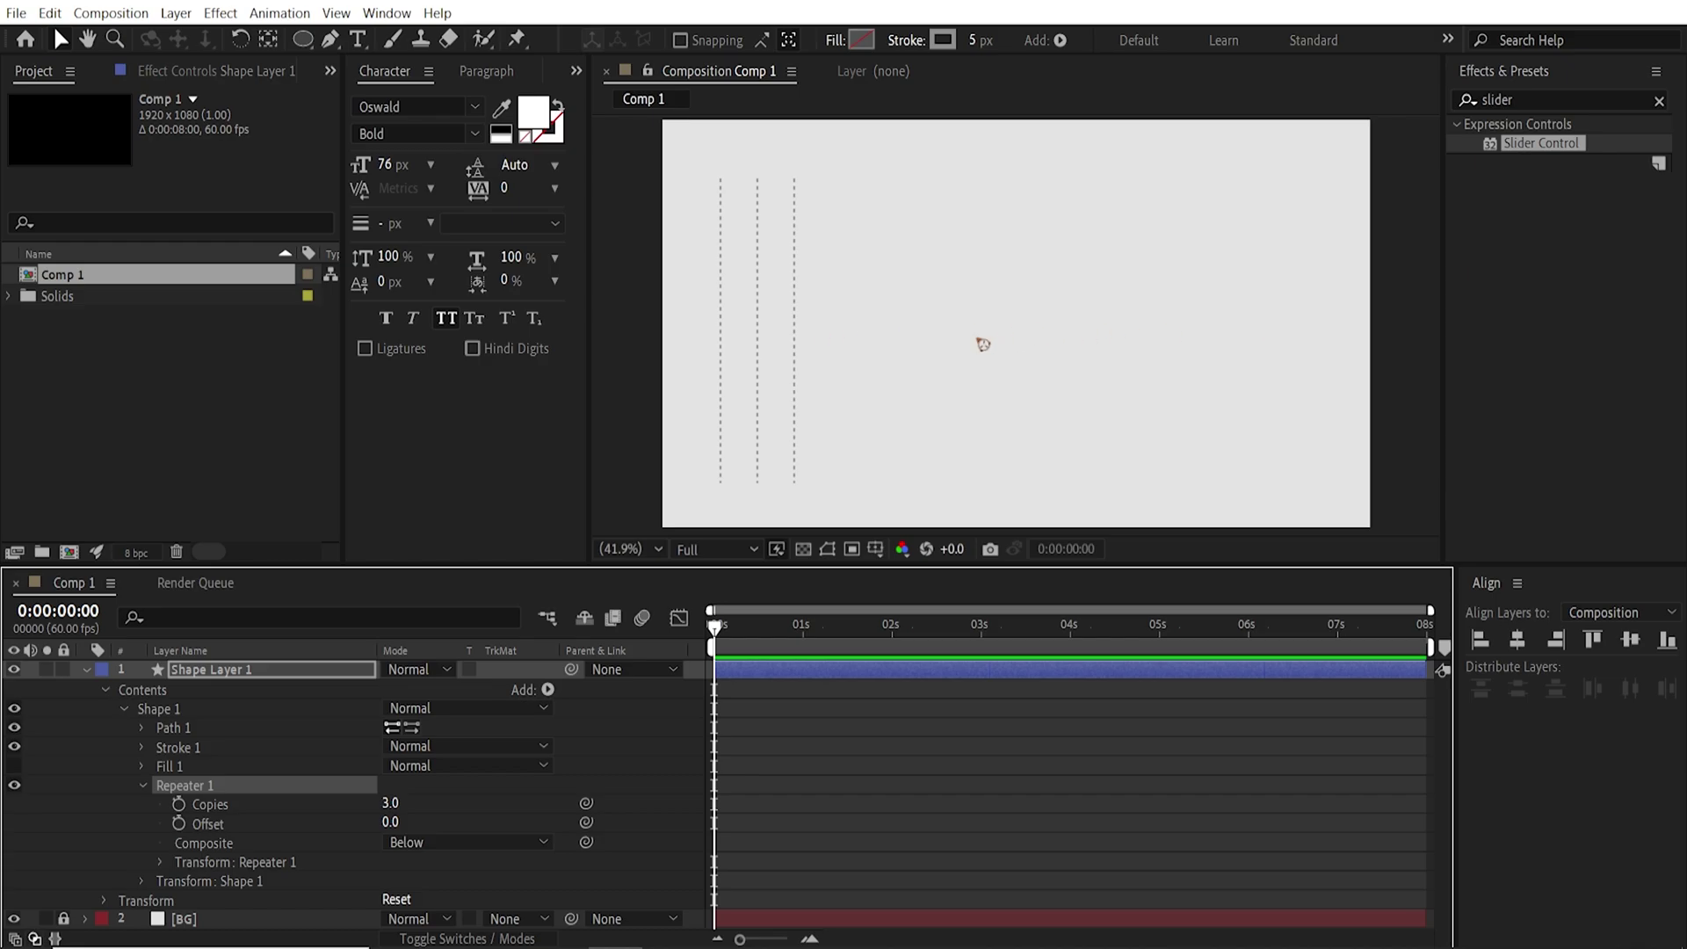
pyautogui.click(393, 803)
pyautogui.press('Return')
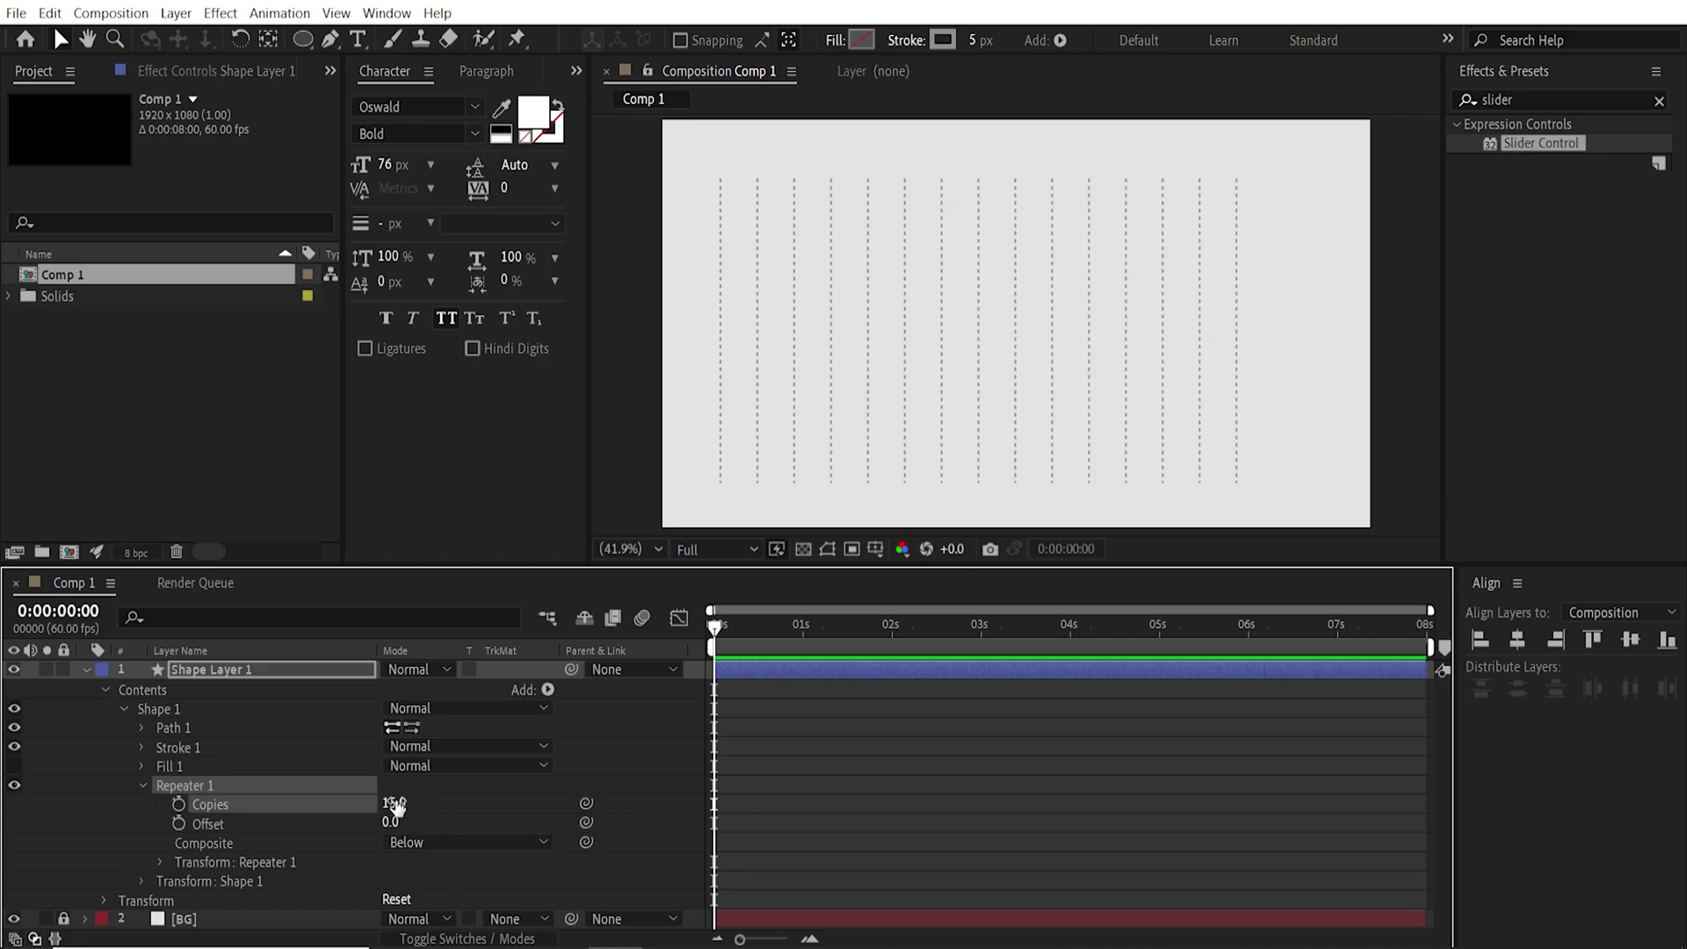
# - Collapse the dashed line layer's properties and rename the layer as Lines
pyautogui.click(60, 39)
pyautogui.click(85, 669)
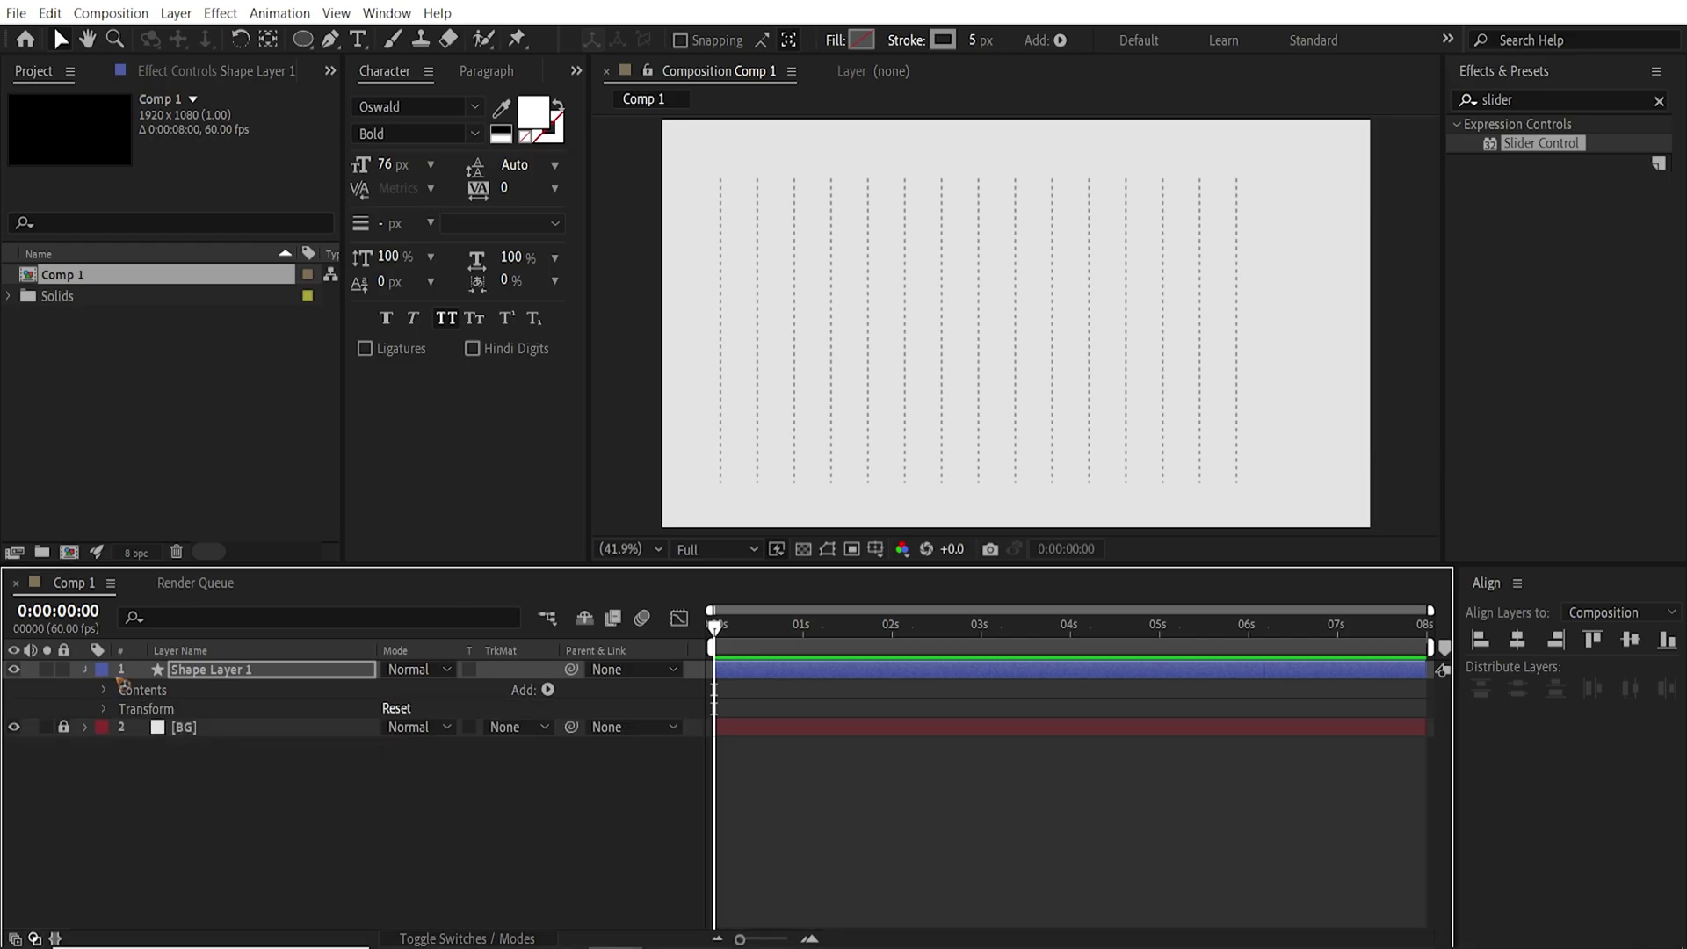
pyautogui.press('Return')
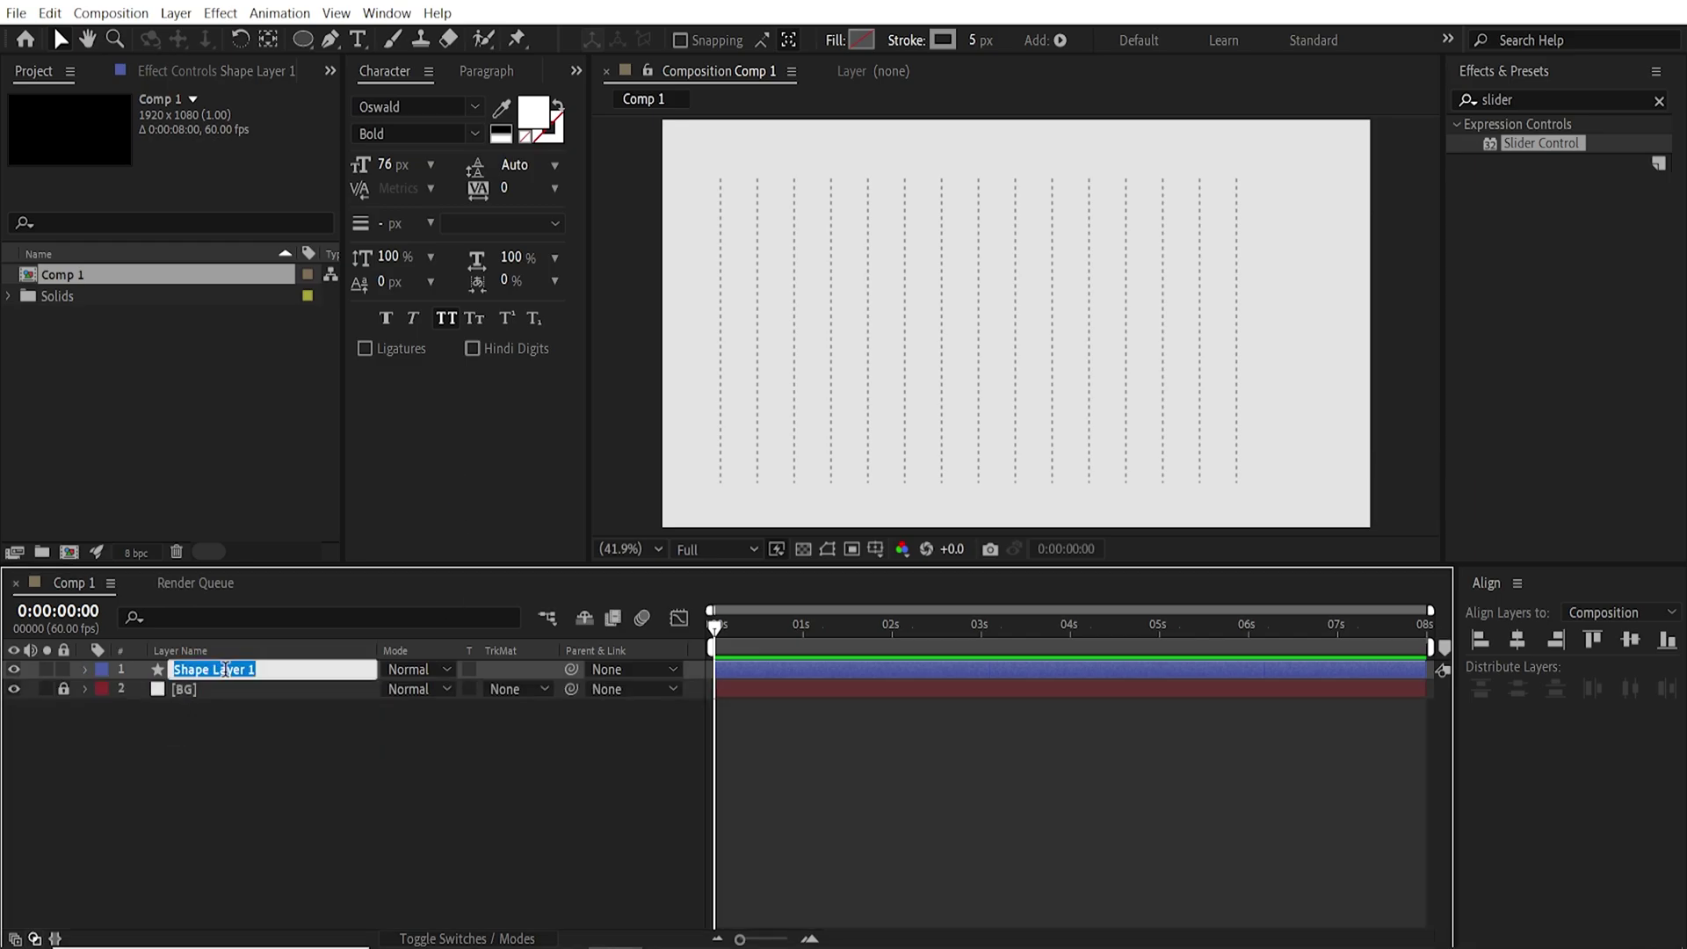
pyautogui.write('Lines')
pyautogui.press('Return')
# - Nudge the Lines layer right so the dashed lines sit centred in the composition, and lock the layer
pyautogui.press('Right')
pyautogui.press('Right')
pyautogui.press('Right')
pyautogui.press('Right')
pyautogui.press('Right')
pyautogui.press('Right')
pyautogui.press('Right')
pyautogui.press('Right')
pyautogui.press('Right')
pyautogui.press('Right')
pyautogui.press('Right')
pyautogui.press('Right')
pyautogui.press('Right')
pyautogui.press('Right')
pyautogui.press('Right')
pyautogui.press('Right')
pyautogui.press('Right')
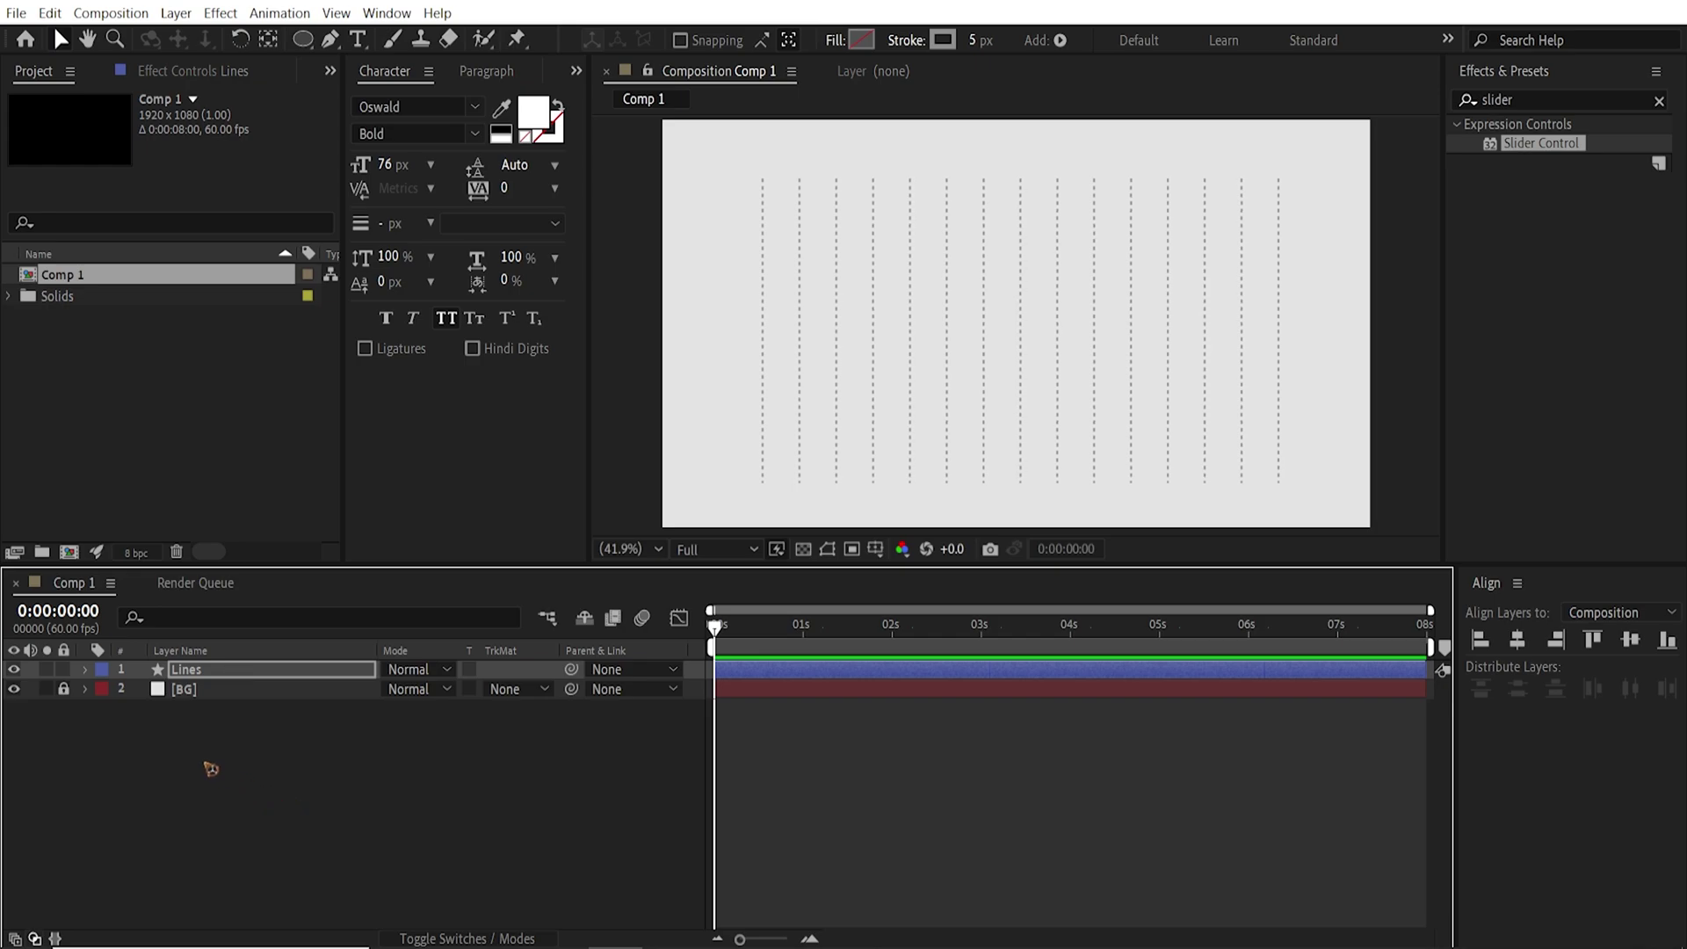
pyautogui.click(64, 669)
# - Set the Pen tool's stroke width to 90 px for a new shape
pyautogui.press('g')
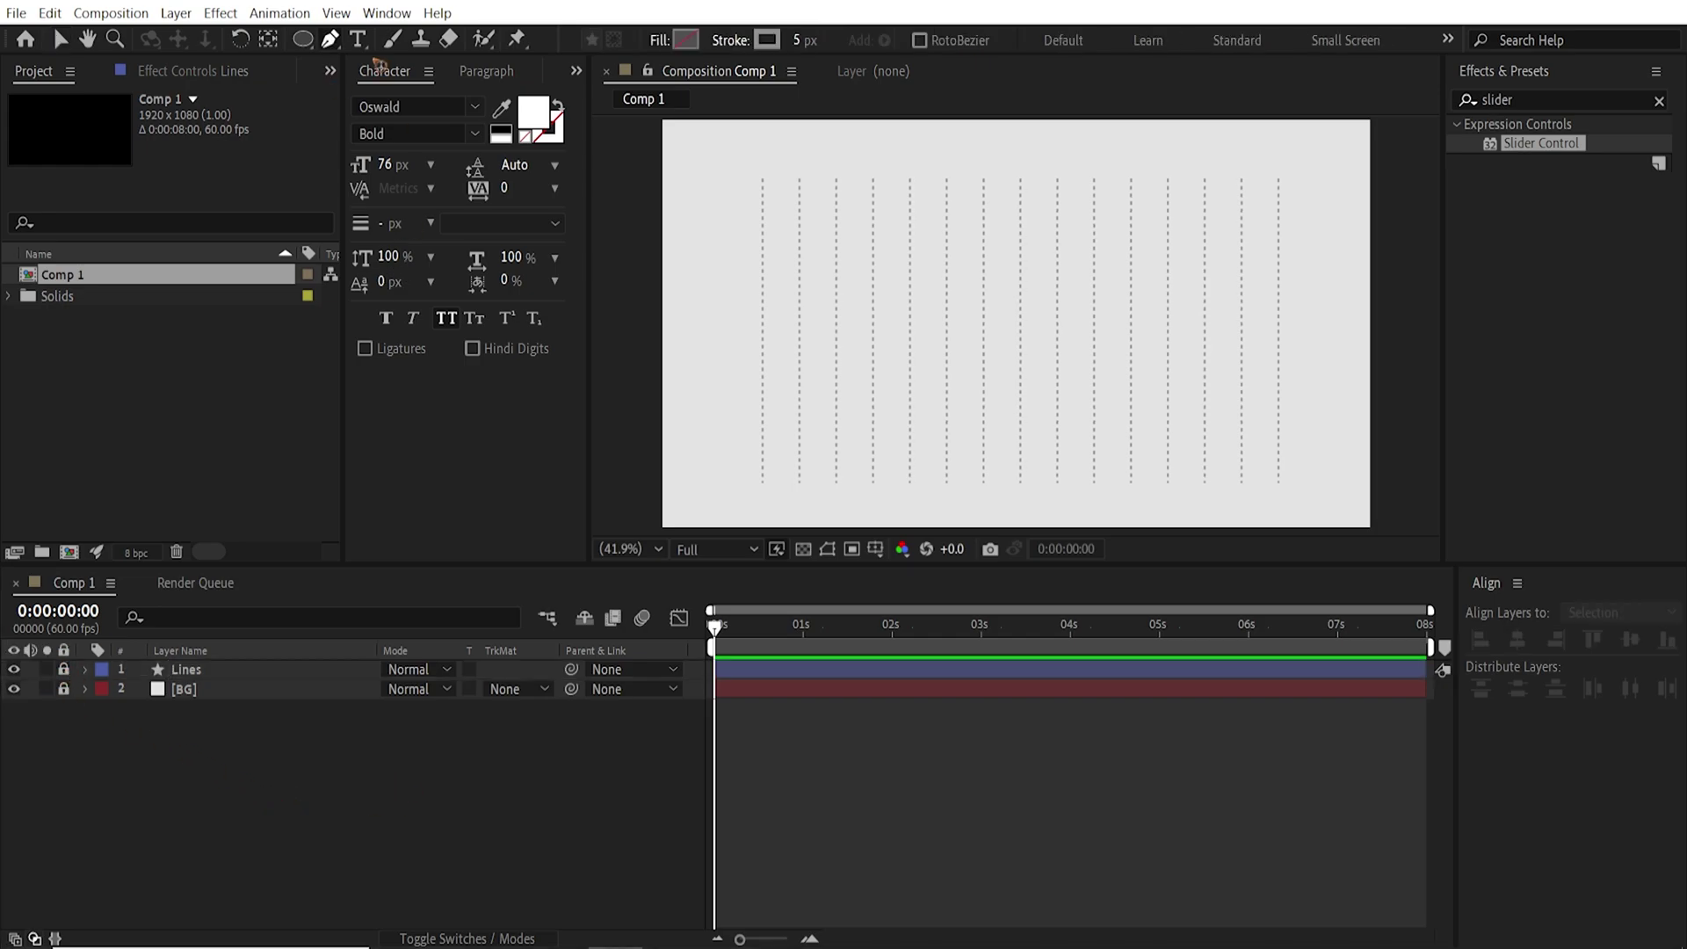
pyautogui.click(799, 41)
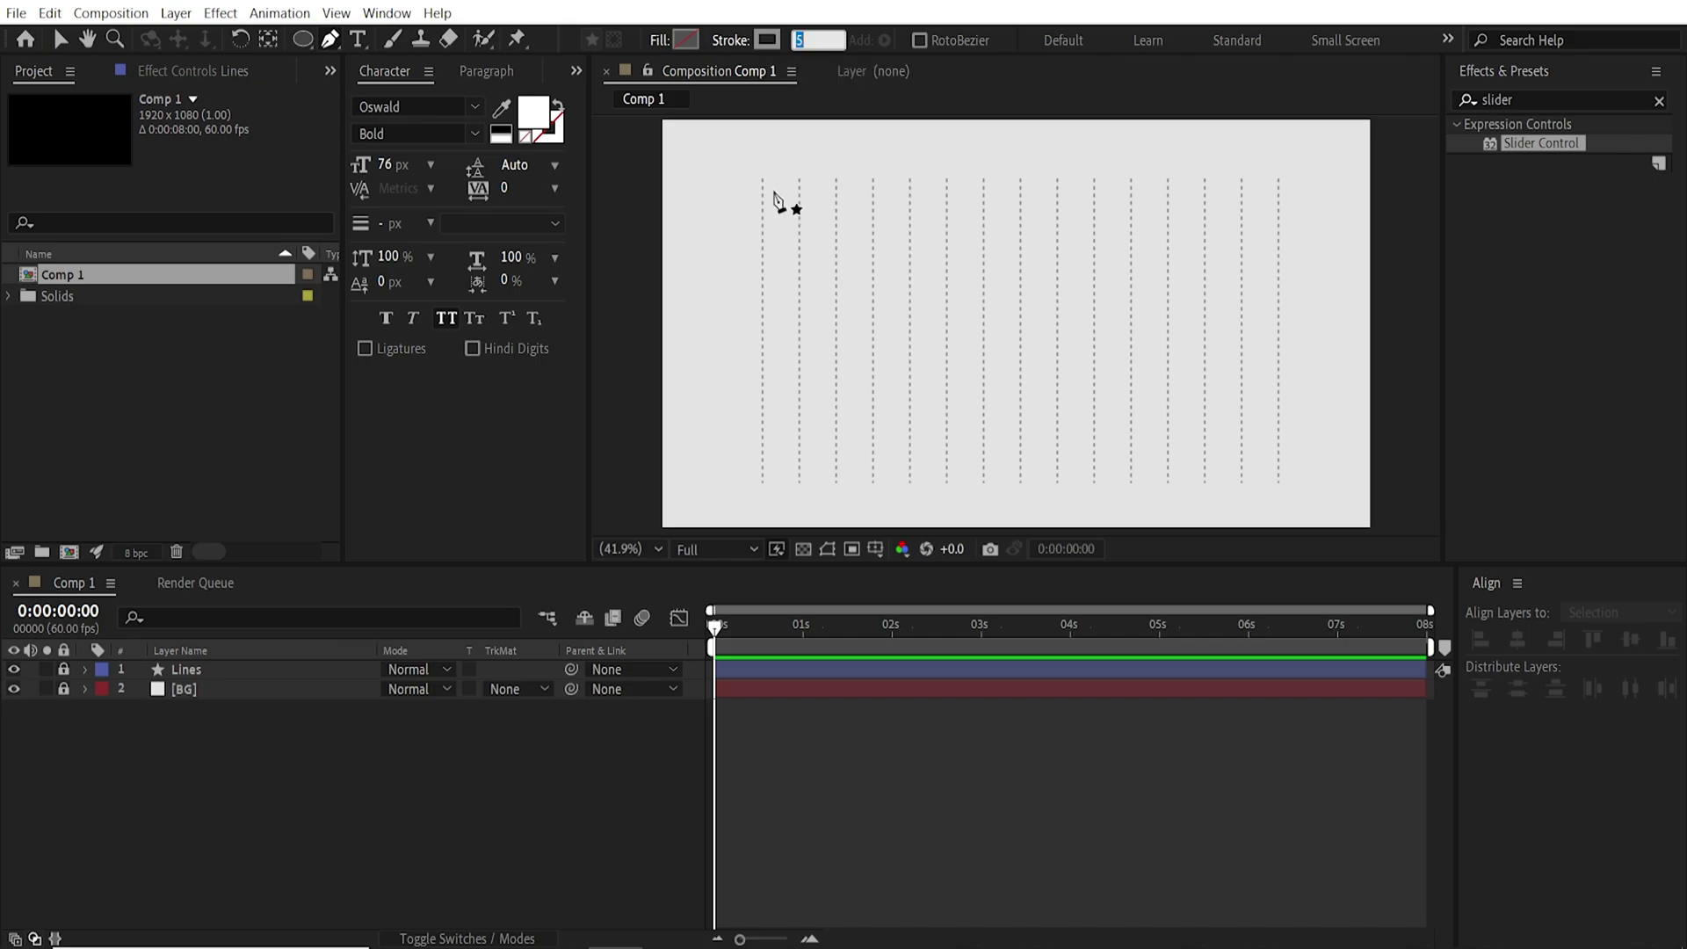
pyautogui.write('90')
pyautogui.press('Return')
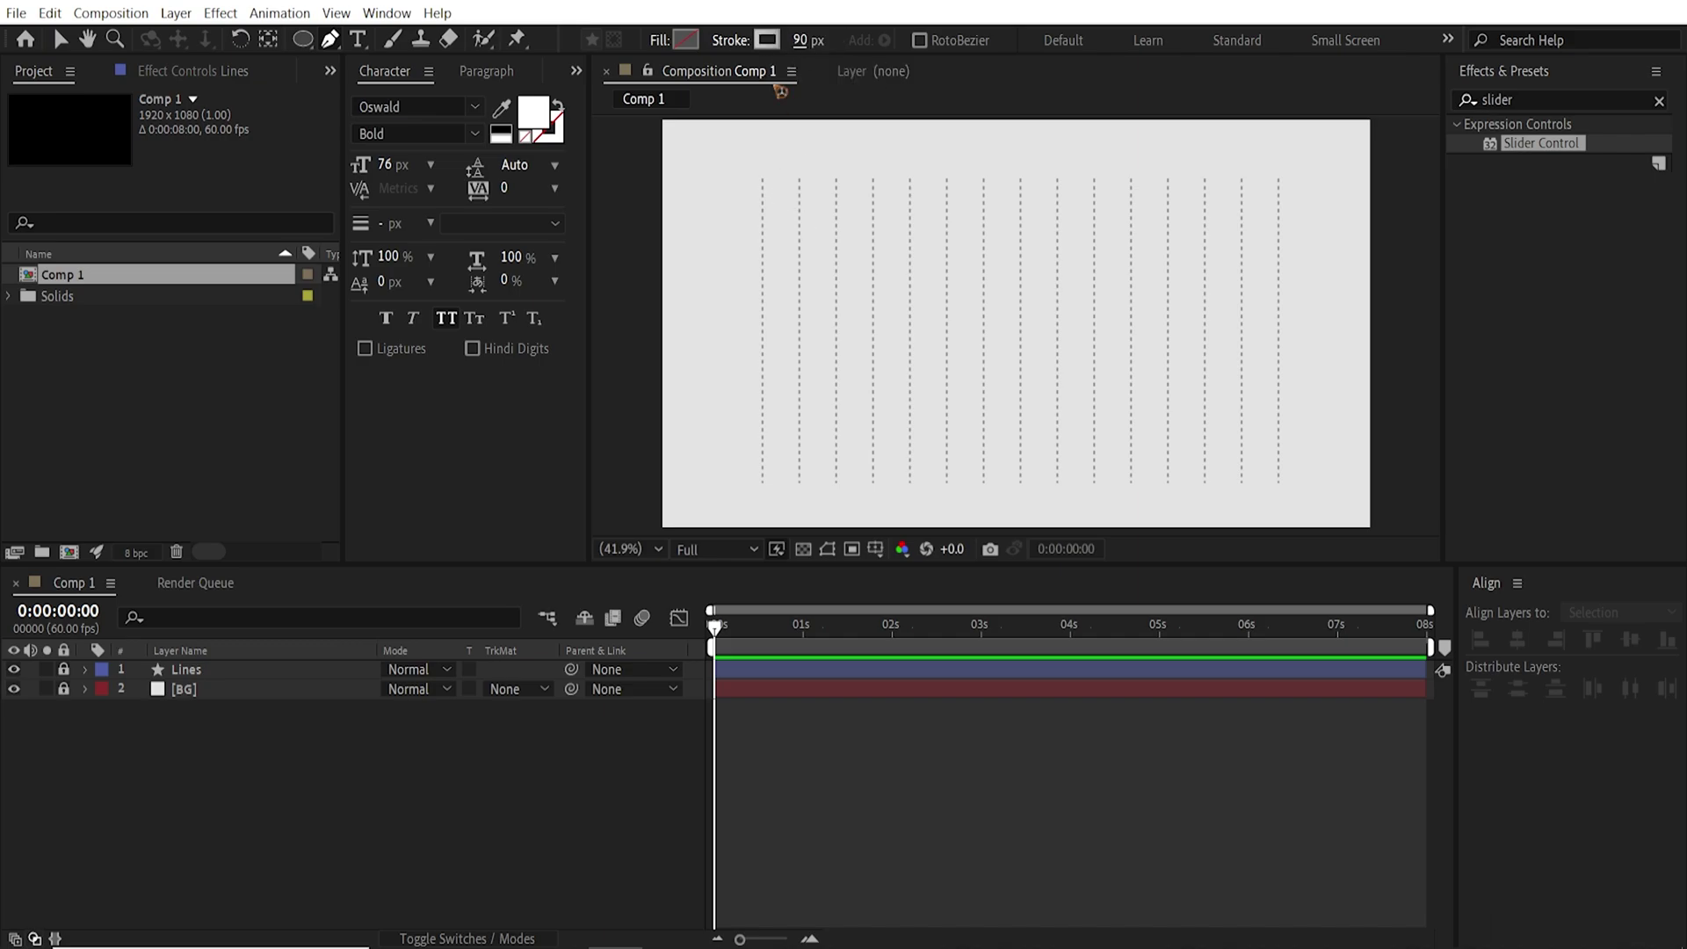
# - Give the stroke a light-to-darker grey linear gradient and draw a horizontal bar across the lower ends of the dashed lines
pyautogui.click(777, 46)
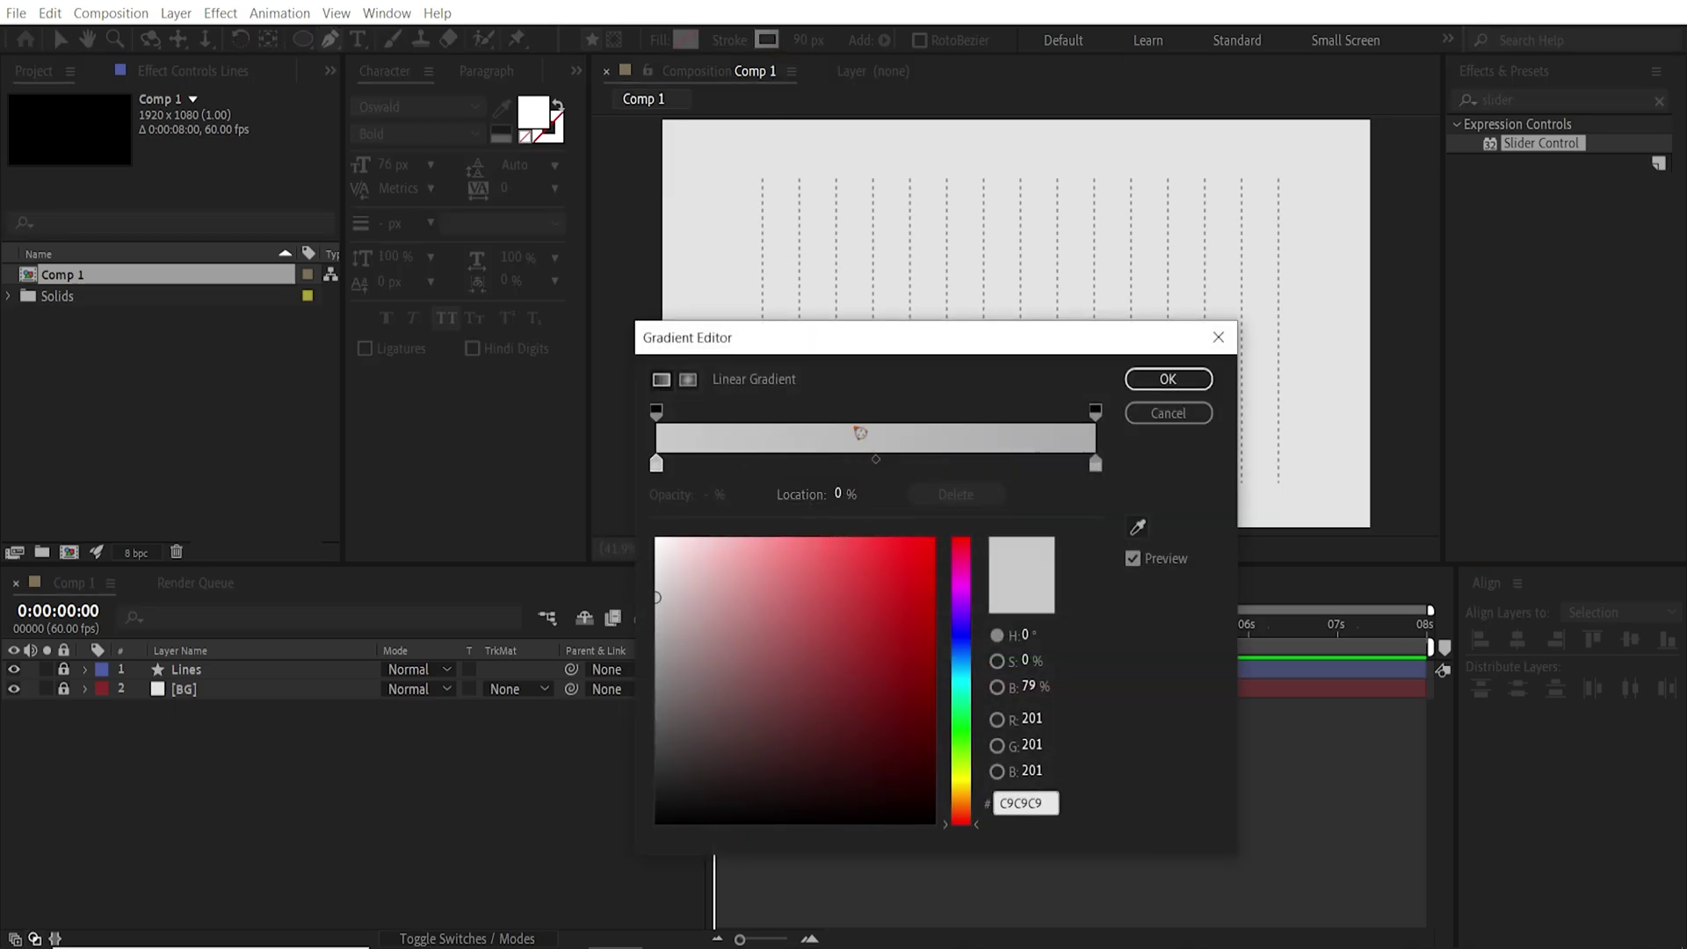
pyautogui.click(1095, 463)
pyautogui.click(961, 633)
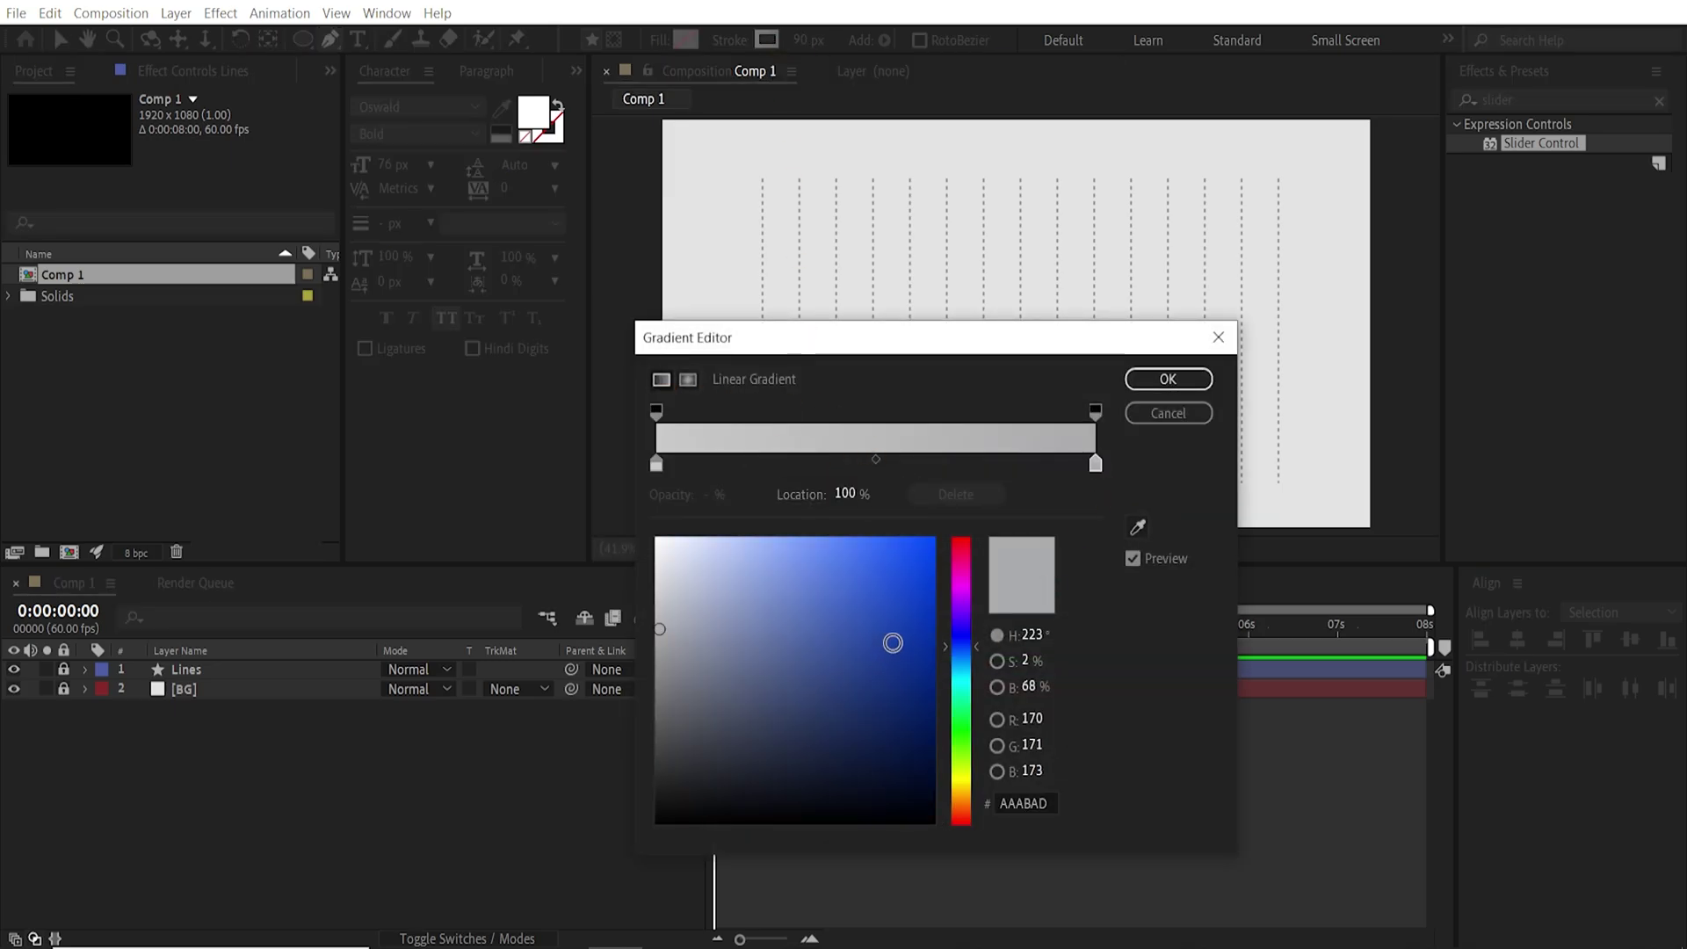
pyautogui.click(908, 594)
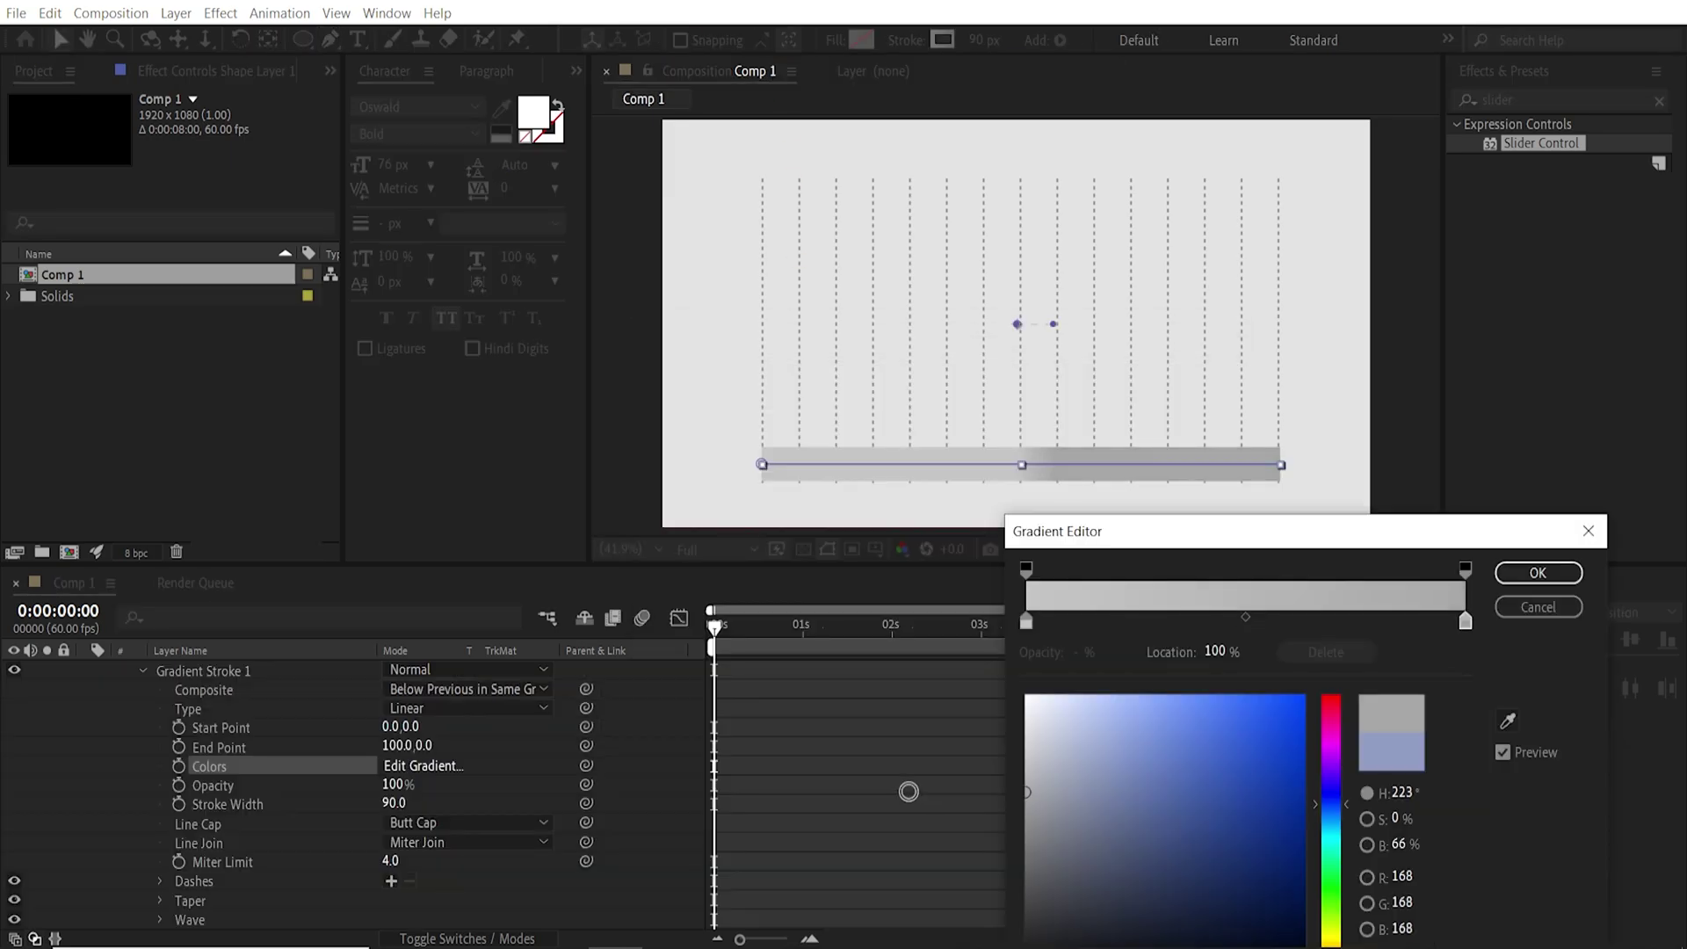
pyautogui.click(1537, 573)
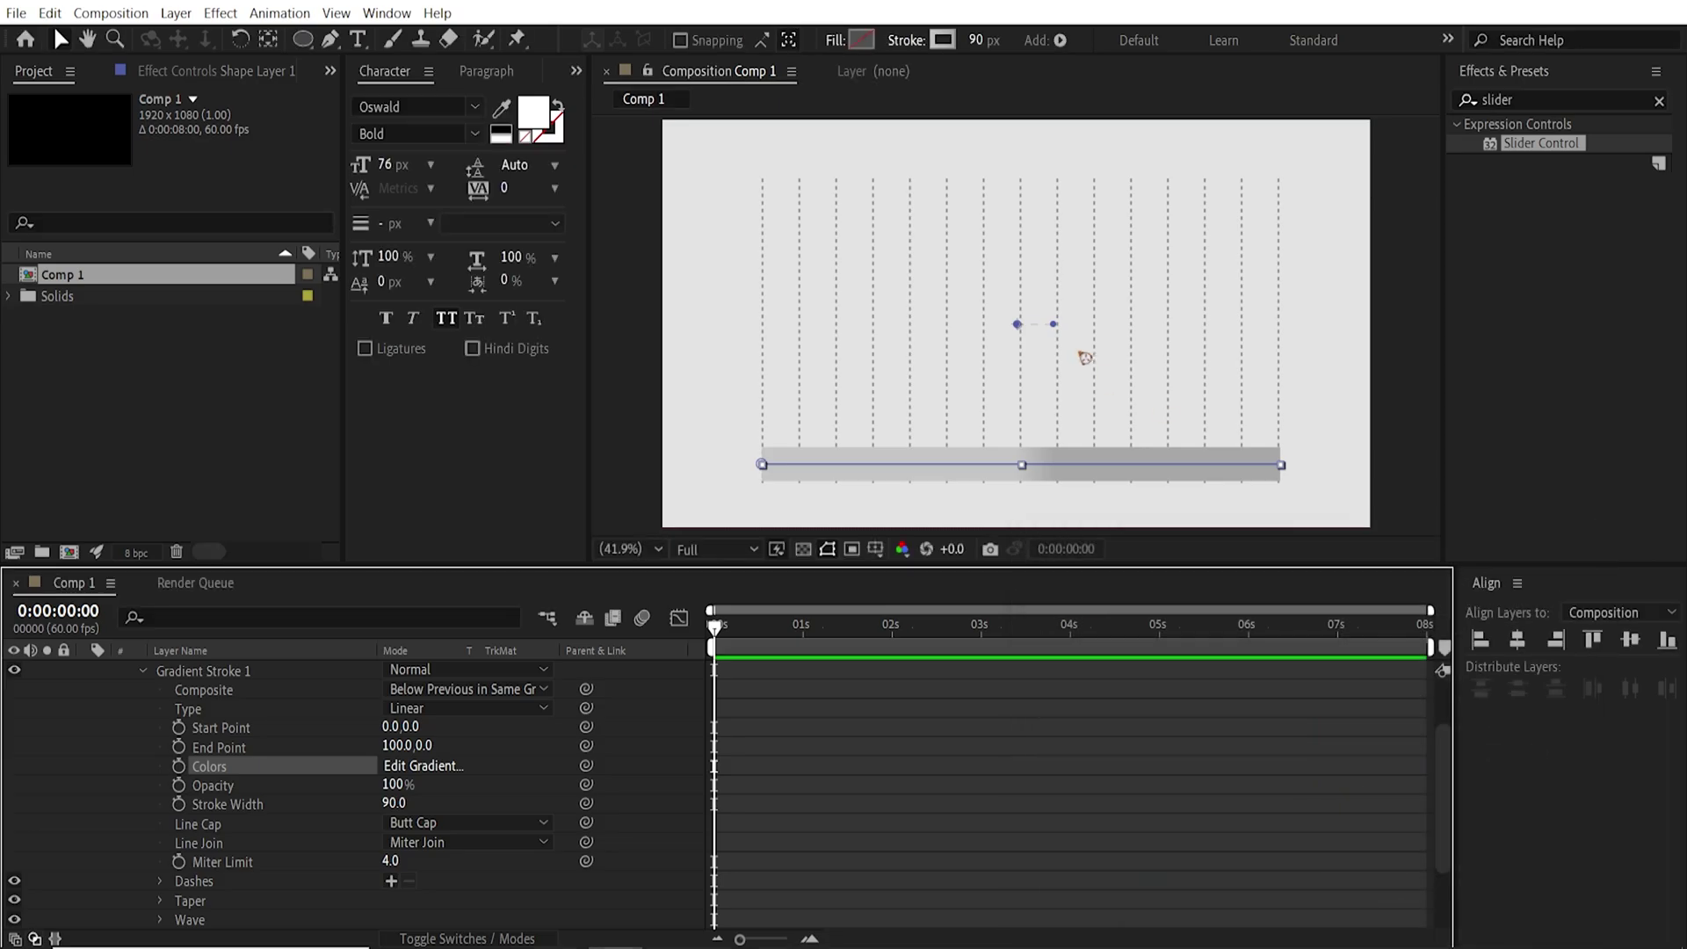
# - Spread the bar's gradient from about -572, -38 to about 462, -26, and rename the layer as Bar_BG_1
pyautogui.moveTo(1053, 324); pyautogui.dragTo(1134, 331)
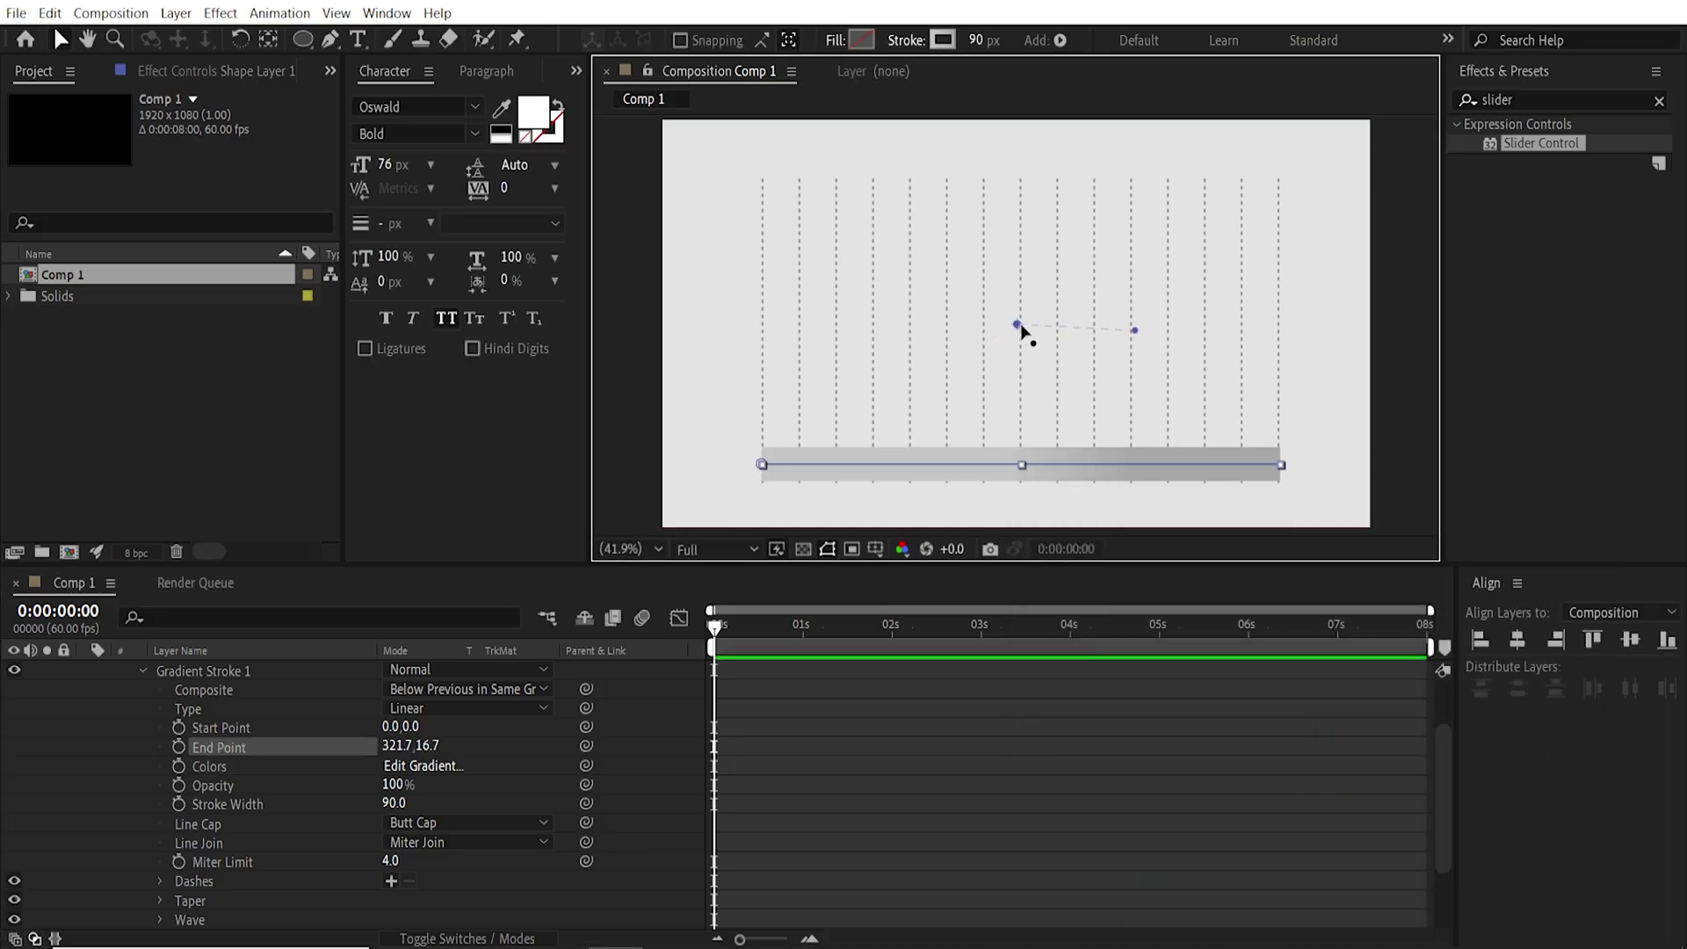
pyautogui.moveTo(937, 335); pyautogui.dragTo(847, 335)
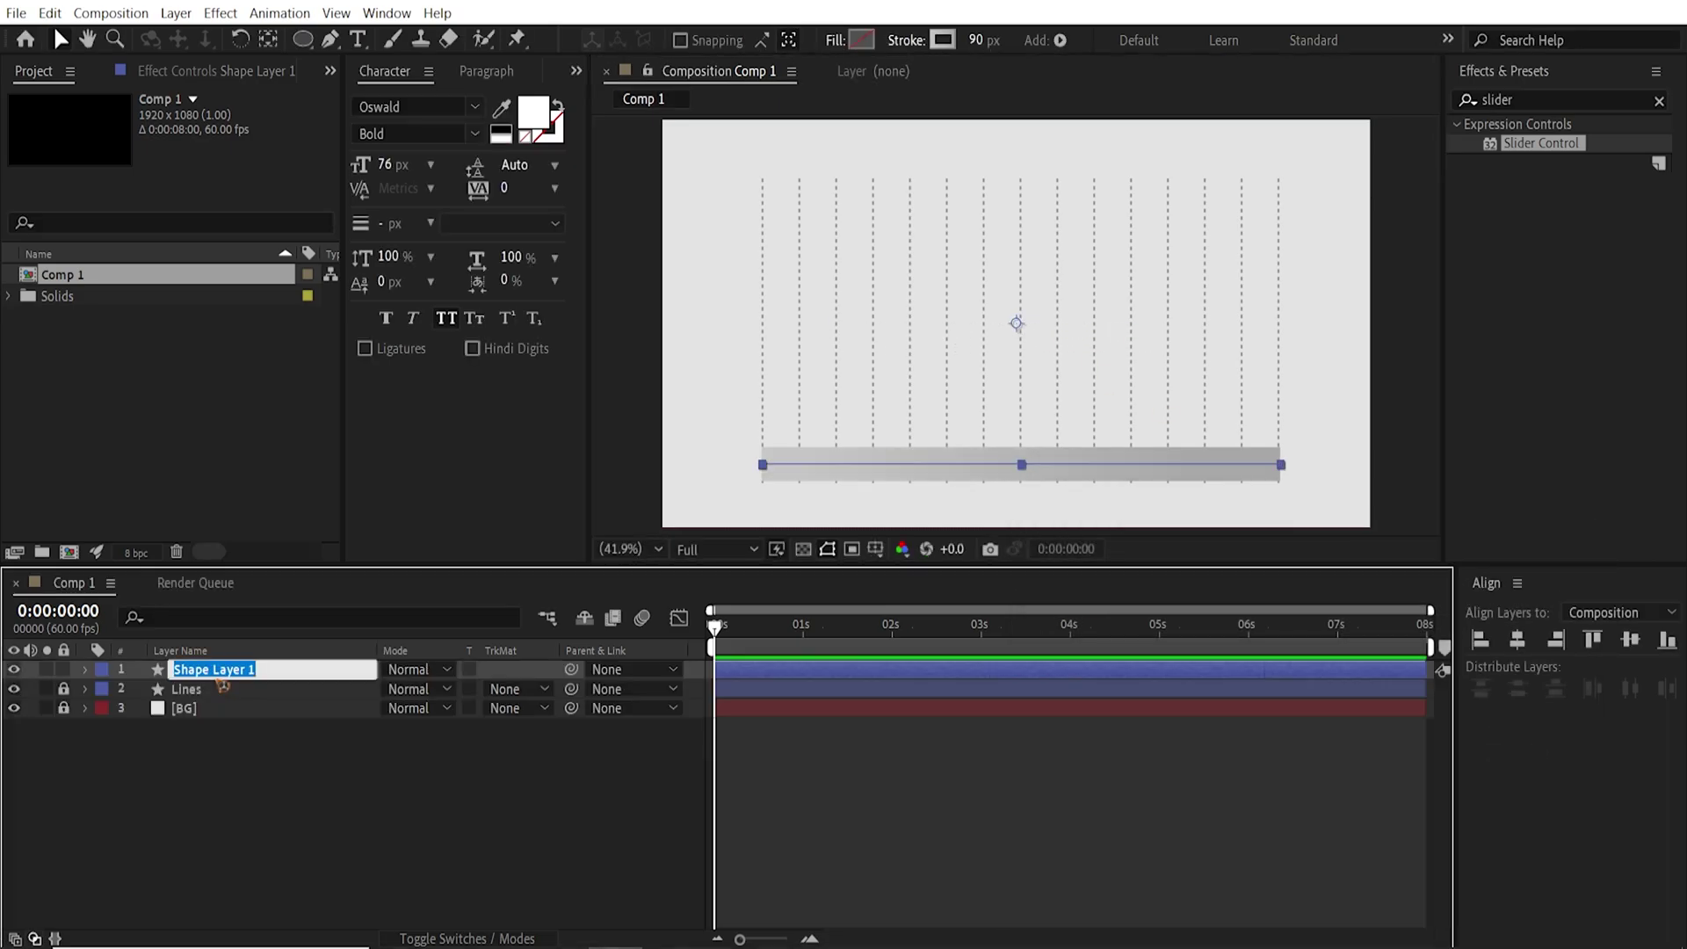
pyautogui.write('Bar_BG_1')
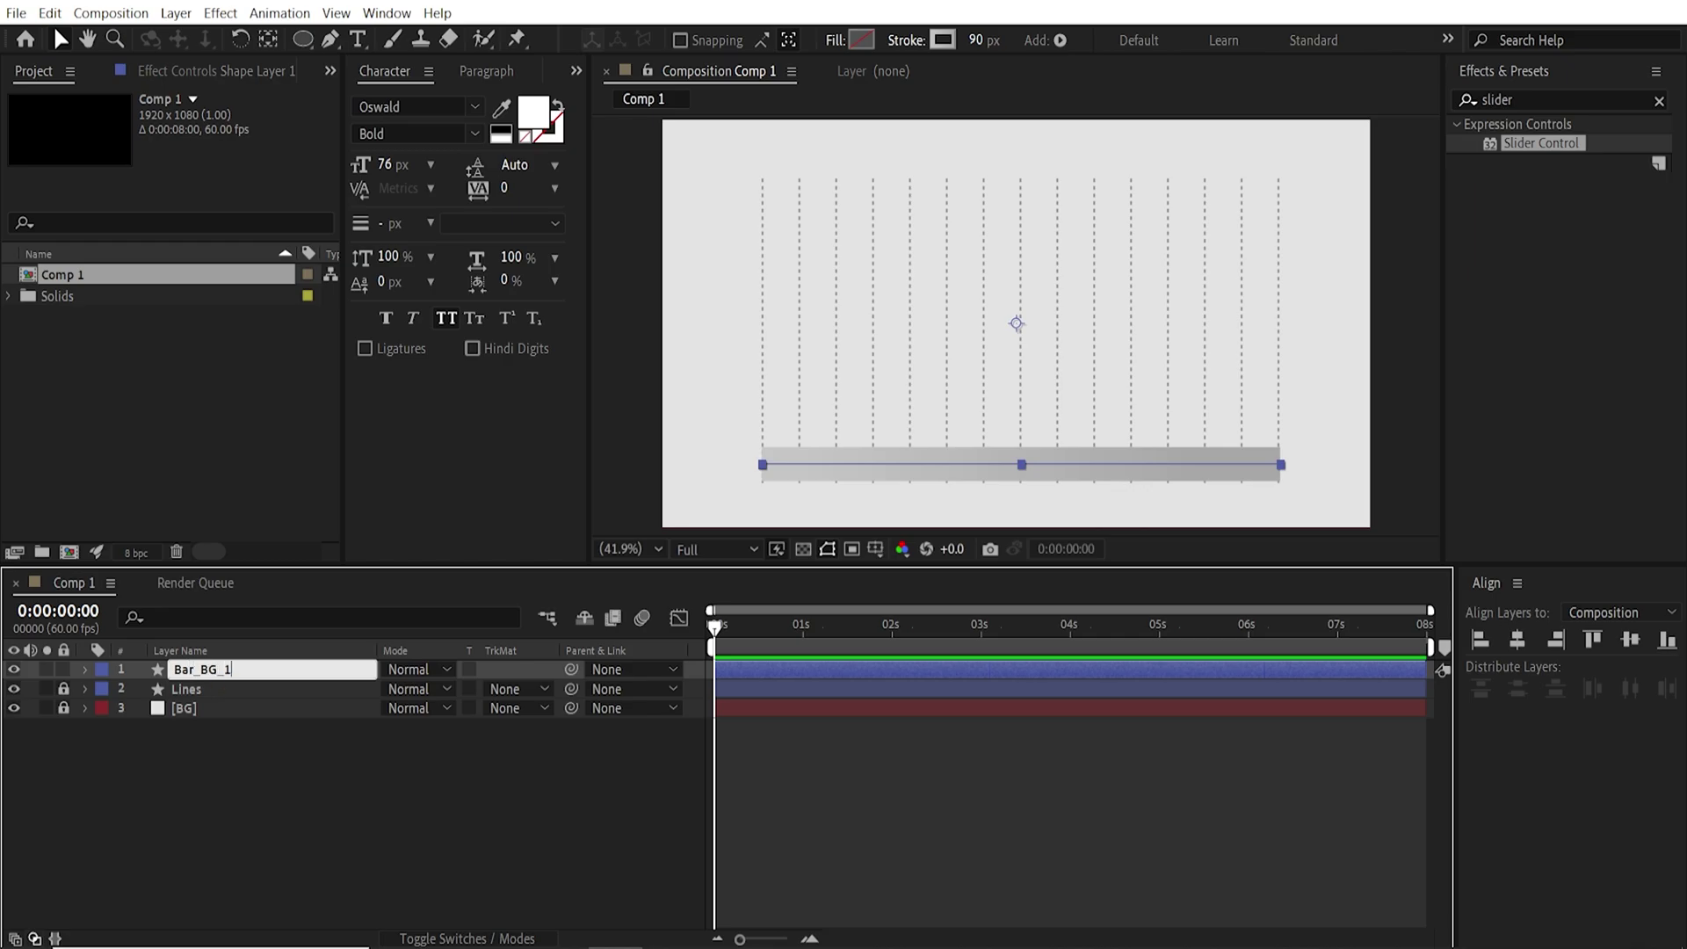
pyautogui.press('Return')
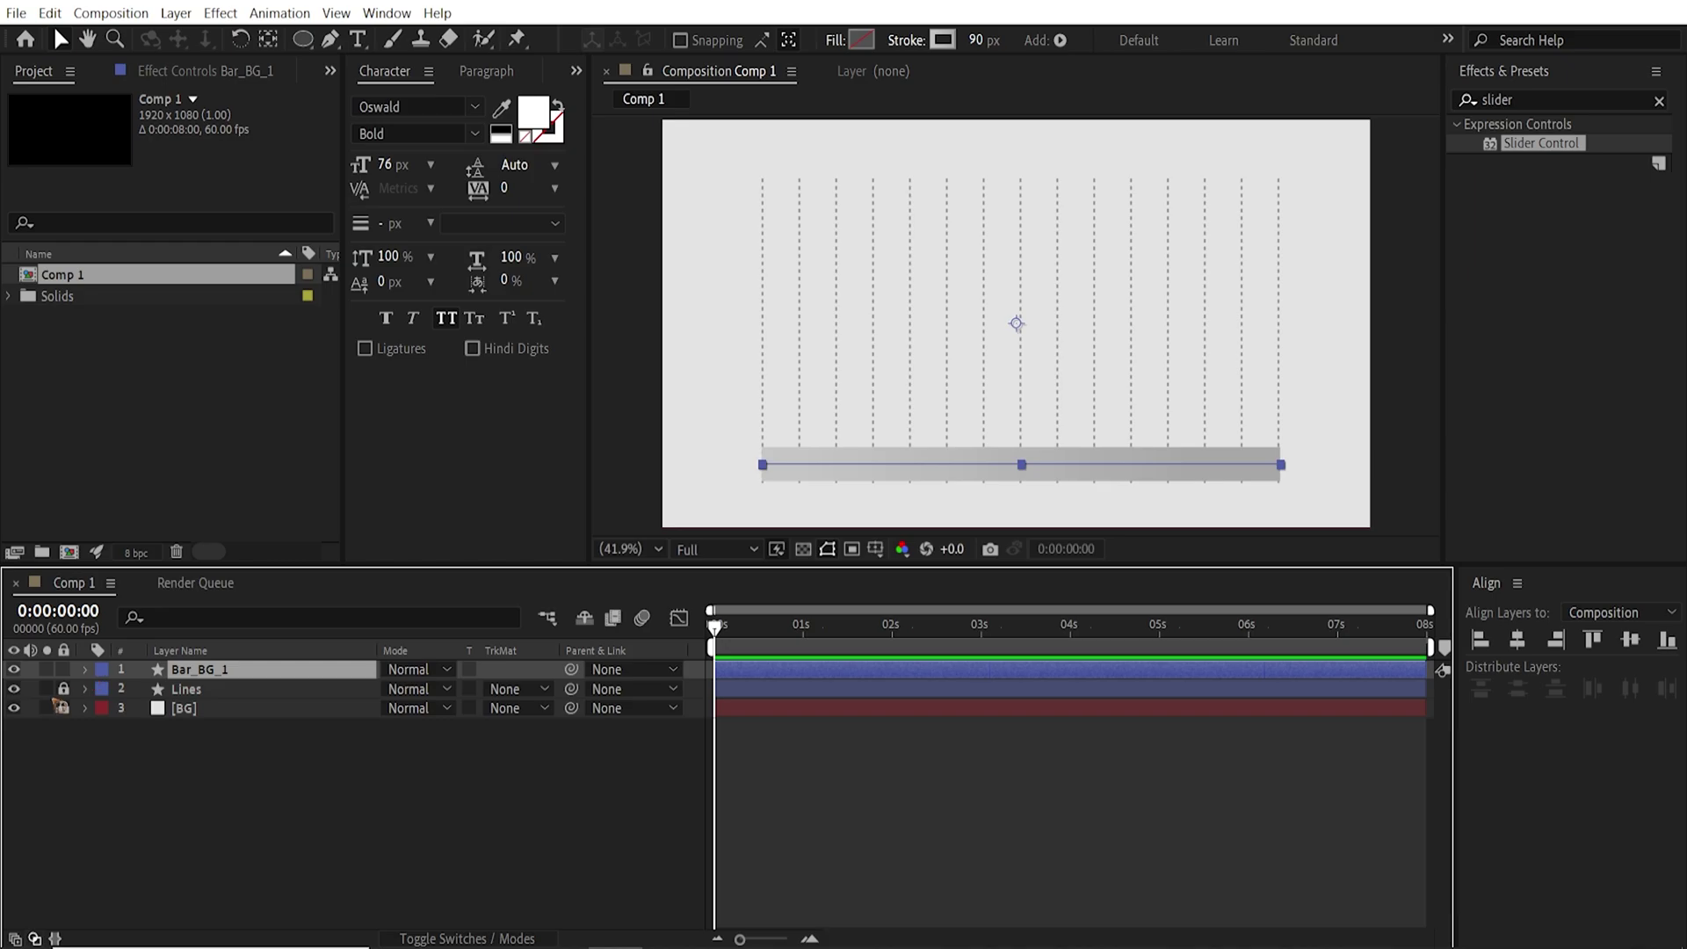
# - Adjust the left end point of Path 1 in Bar_BG_1 to line up with the first dashed line
pyautogui.click(87, 670)
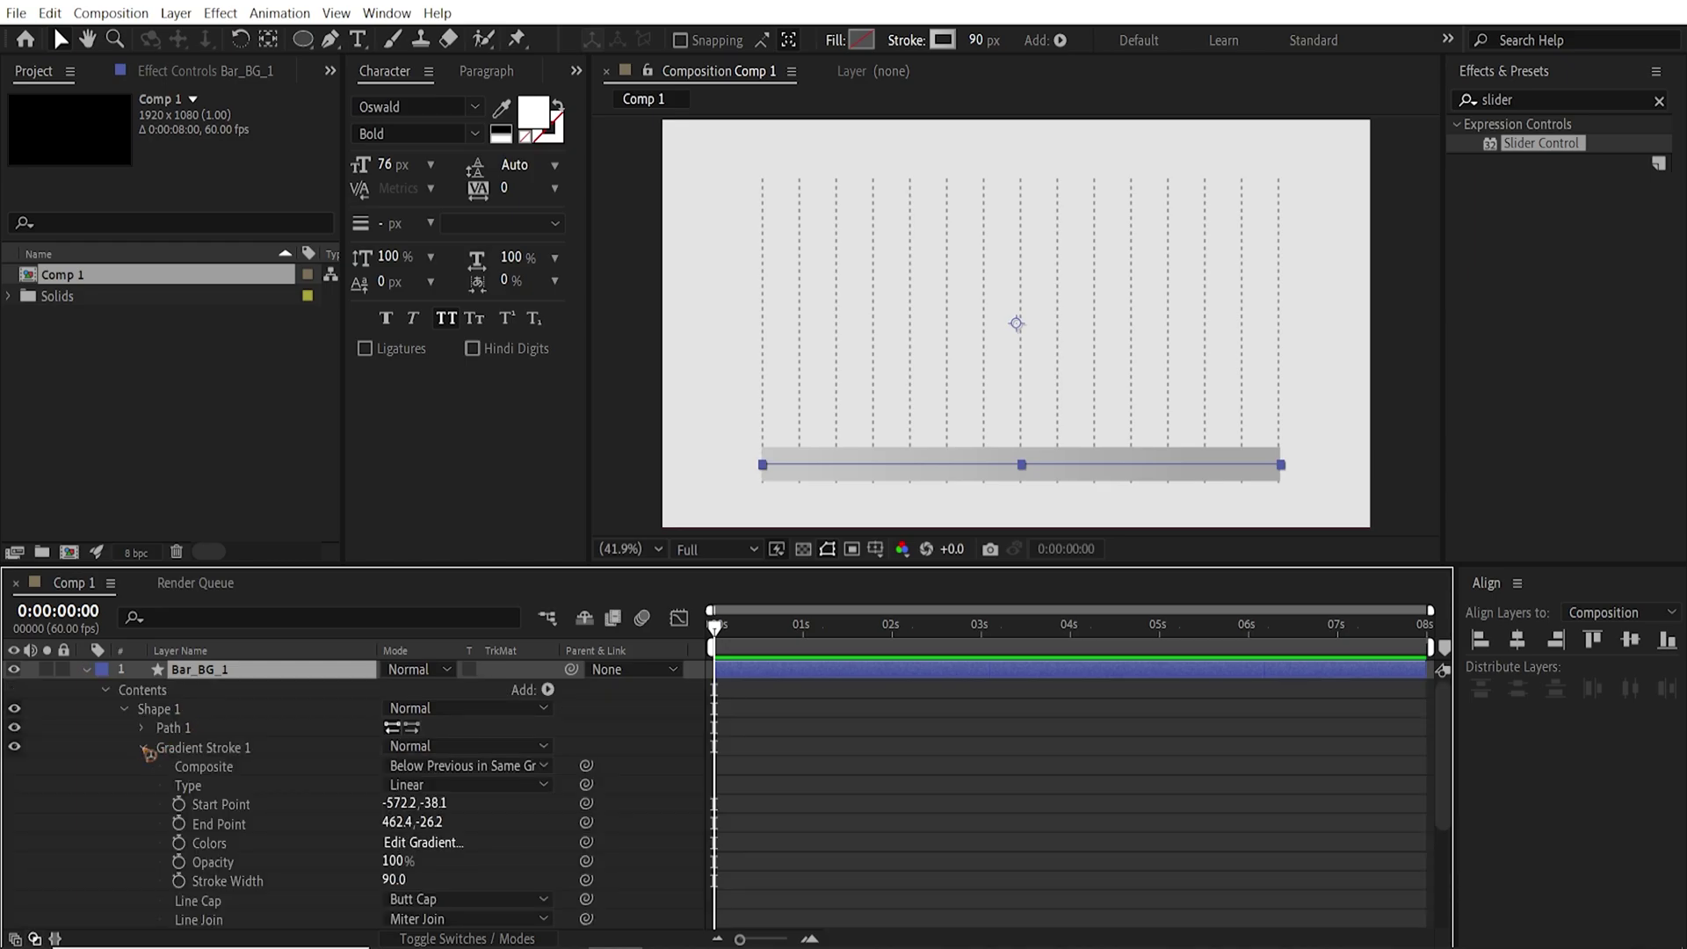
pyautogui.click(145, 749)
pyautogui.click(204, 729)
pyautogui.scroll(1, 870, 456)
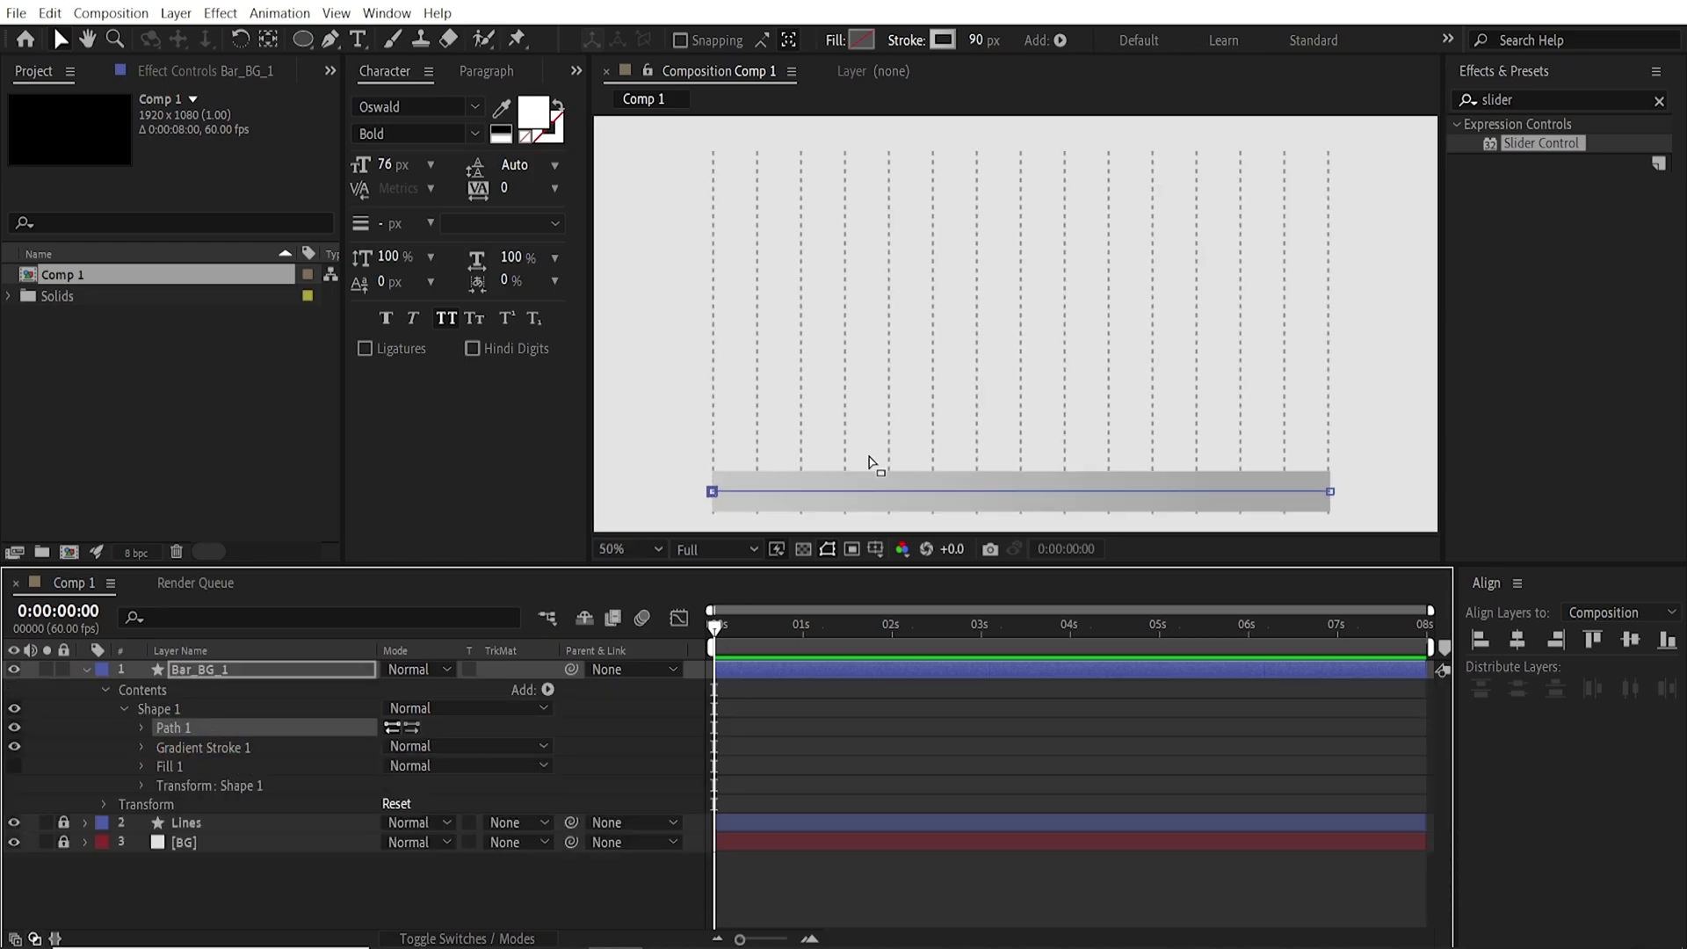
pyautogui.moveTo(787, 483); pyautogui.dragTo(882, 265)
pyautogui.scroll(1, 817, 336)
pyautogui.moveTo(702, 304); pyautogui.dragTo(1050, 381)
pyautogui.press('v')
pyautogui.moveTo(918, 353); pyautogui.dragTo(916, 353)
# - Adjust the right end point of the bar's path to line up with the last dashed line
pyautogui.press('h')
pyautogui.moveTo(1235, 346); pyautogui.dragTo(885, 352)
pyautogui.moveTo(1305, 343); pyautogui.dragTo(733, 342)
pyautogui.press('v')
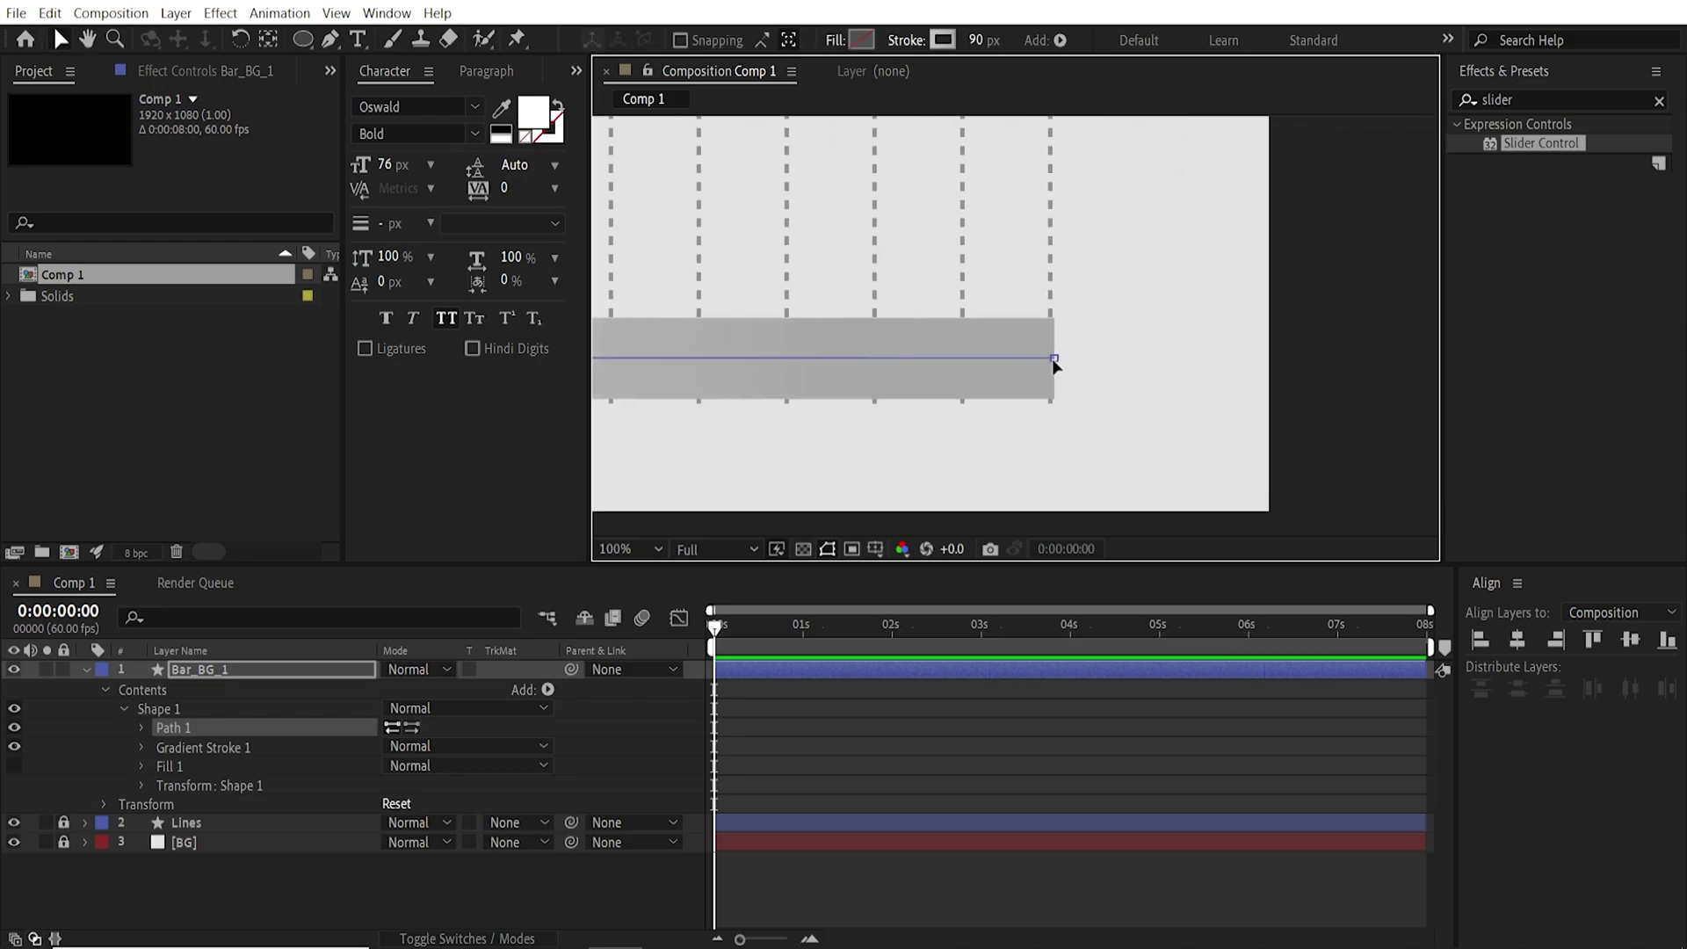
pyautogui.moveTo(1053, 365); pyautogui.dragTo(1059, 368)
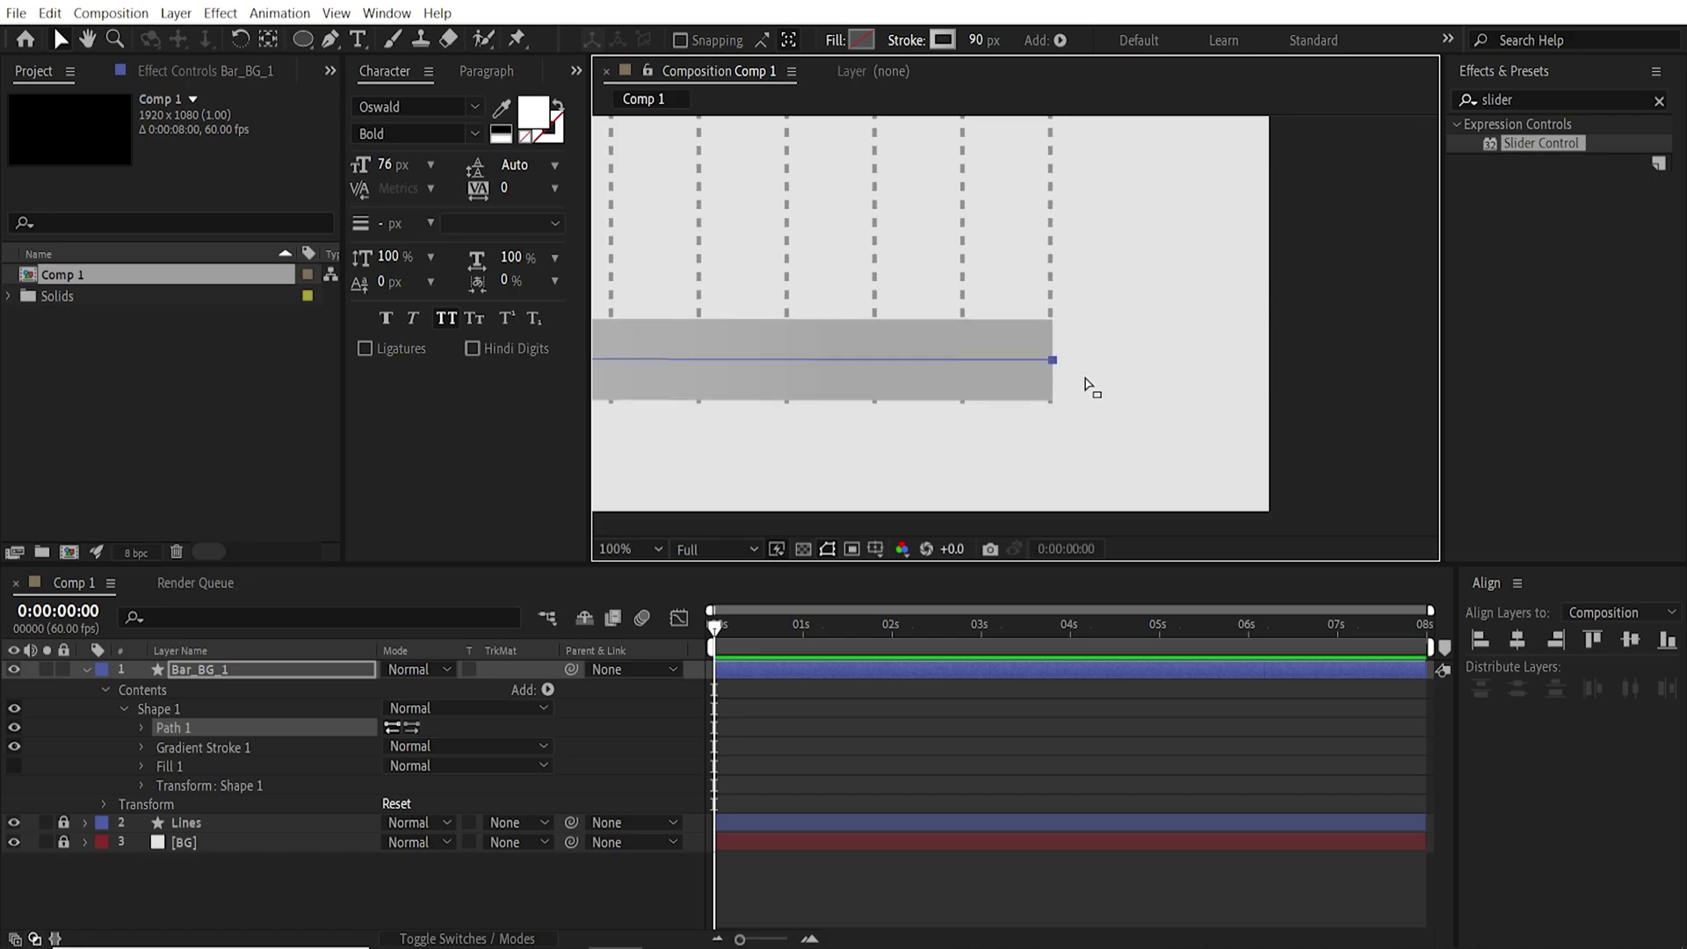
pyautogui.scroll(-4, 1086, 381)
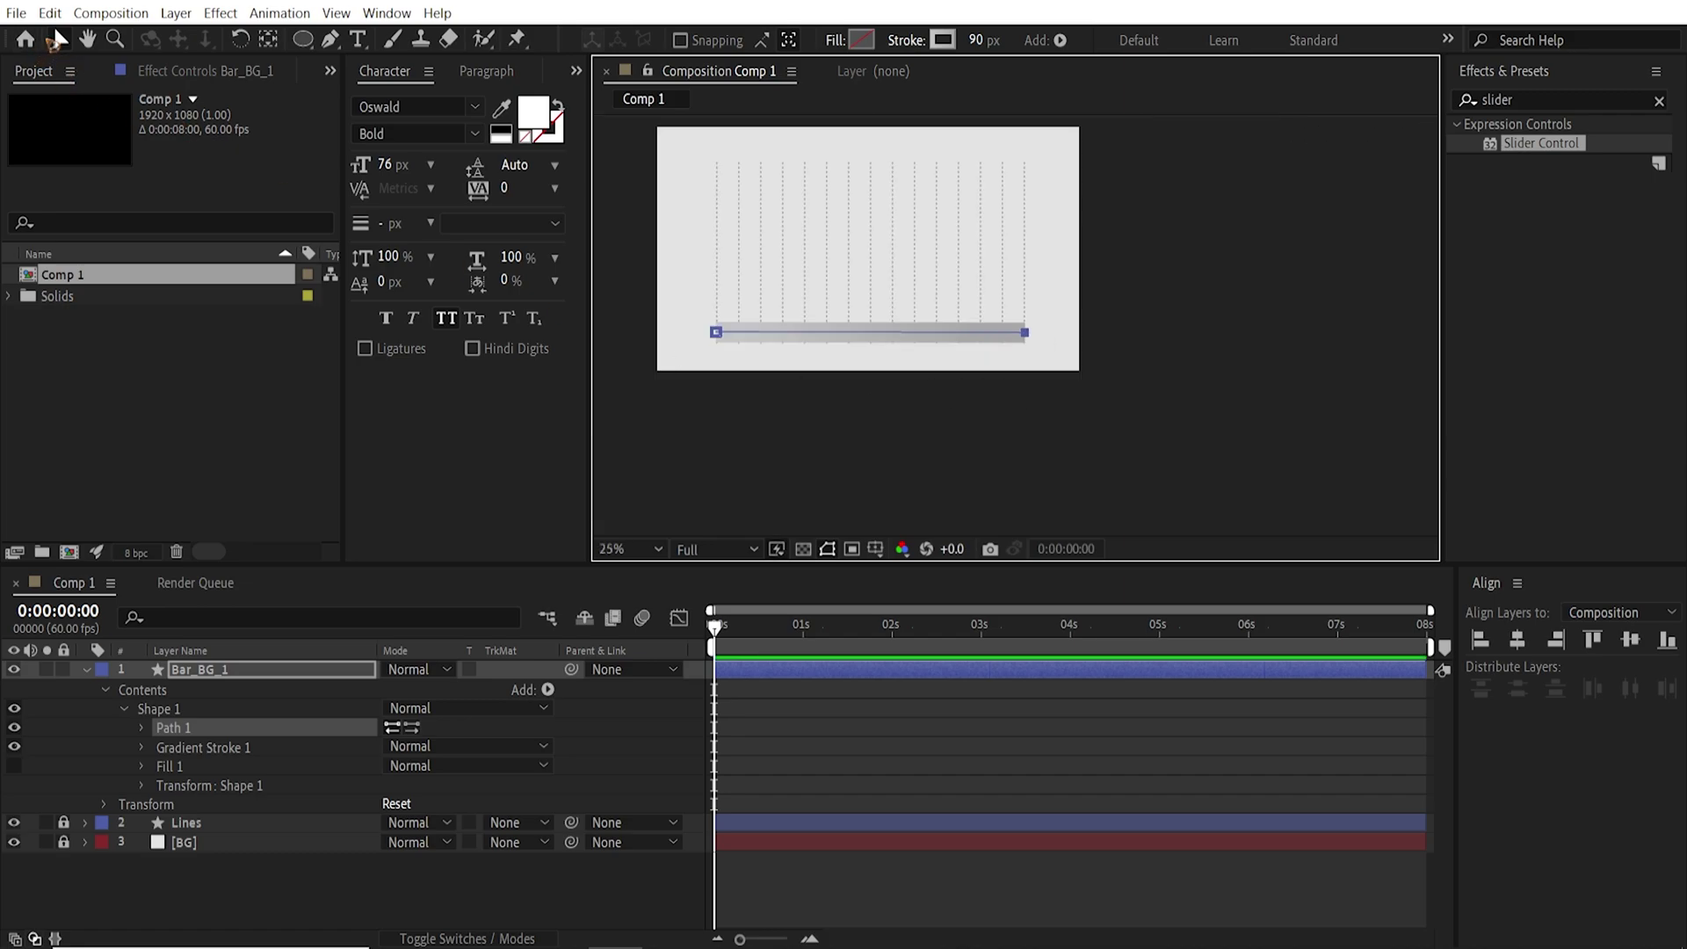
# - Move the Bar_BG_1 bar up slightly so the lower ends of the dashed lines extend below it
pyautogui.click(56, 40)
pyautogui.click(86, 669)
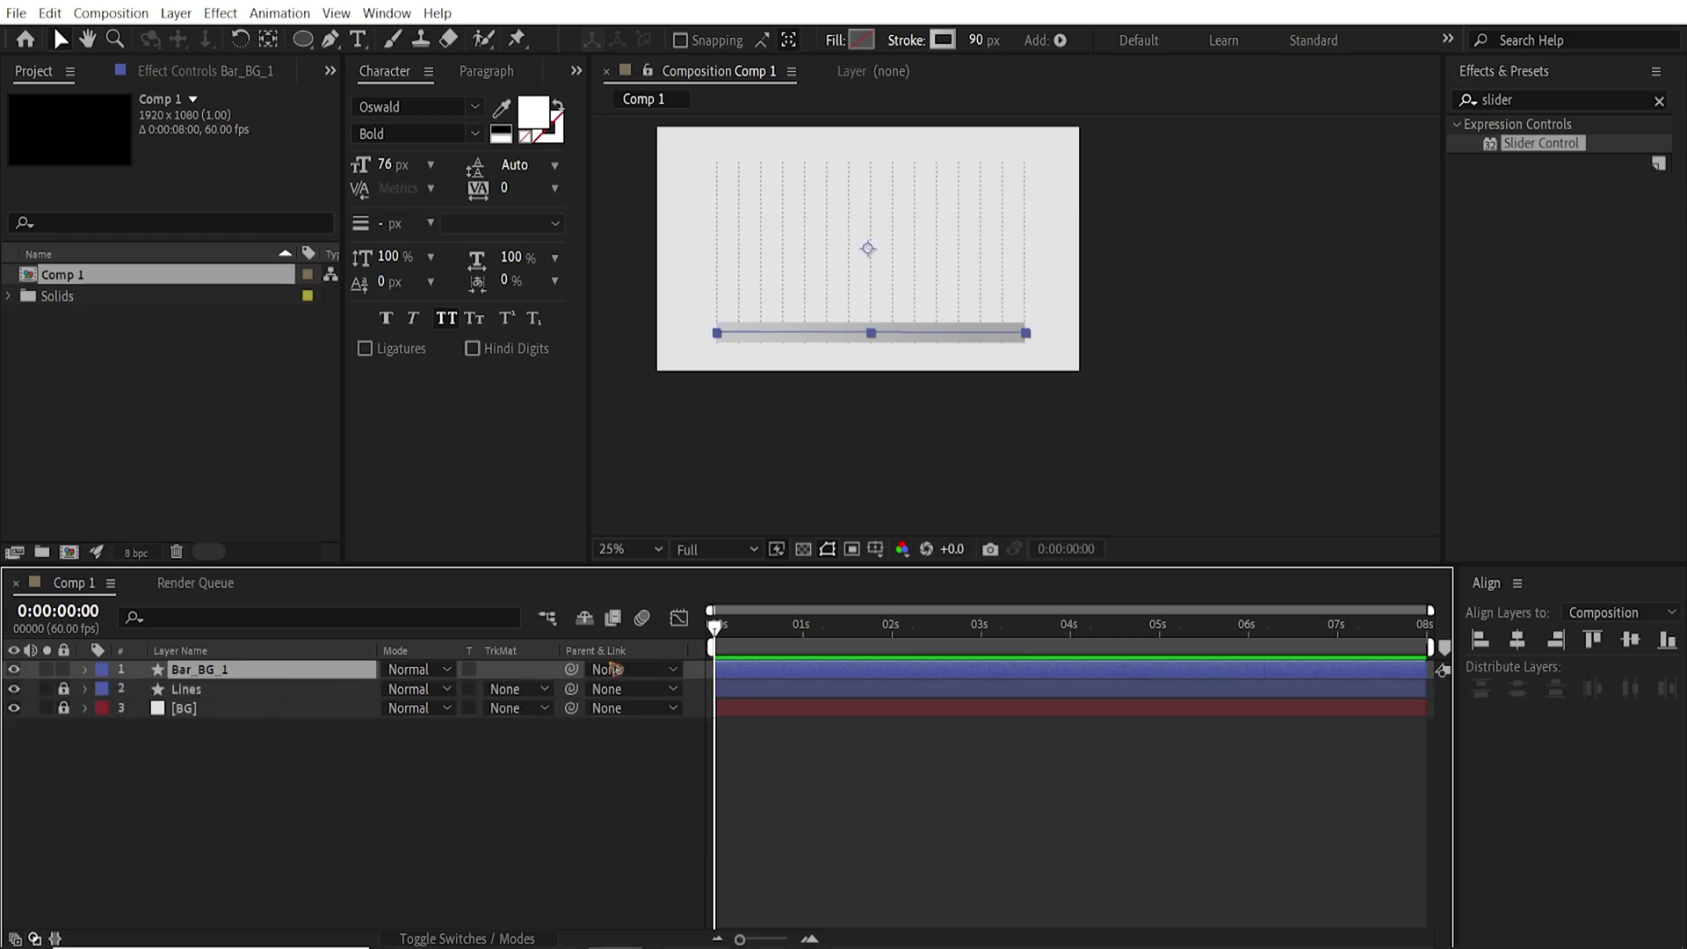
pyautogui.hotkey('shift', 'Up')
pyautogui.hotkey('shift', 'Up')
pyautogui.hotkey('shift', 'Up')
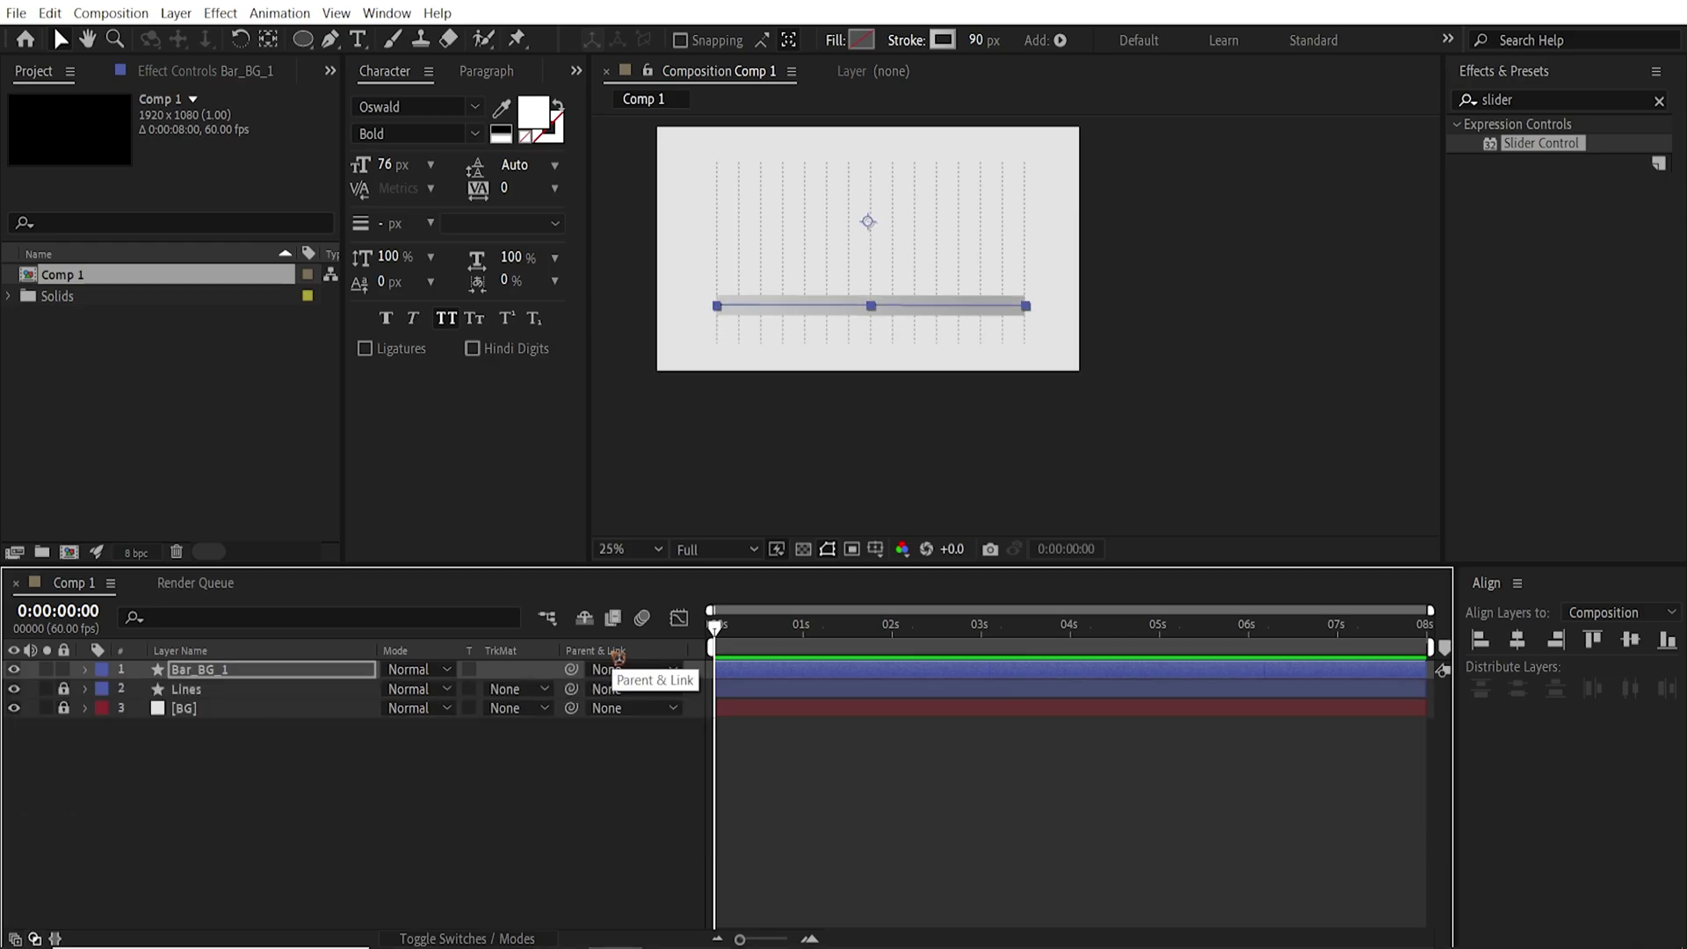
pyautogui.hotkey('shift', 'Down')
pyautogui.click(241, 765)
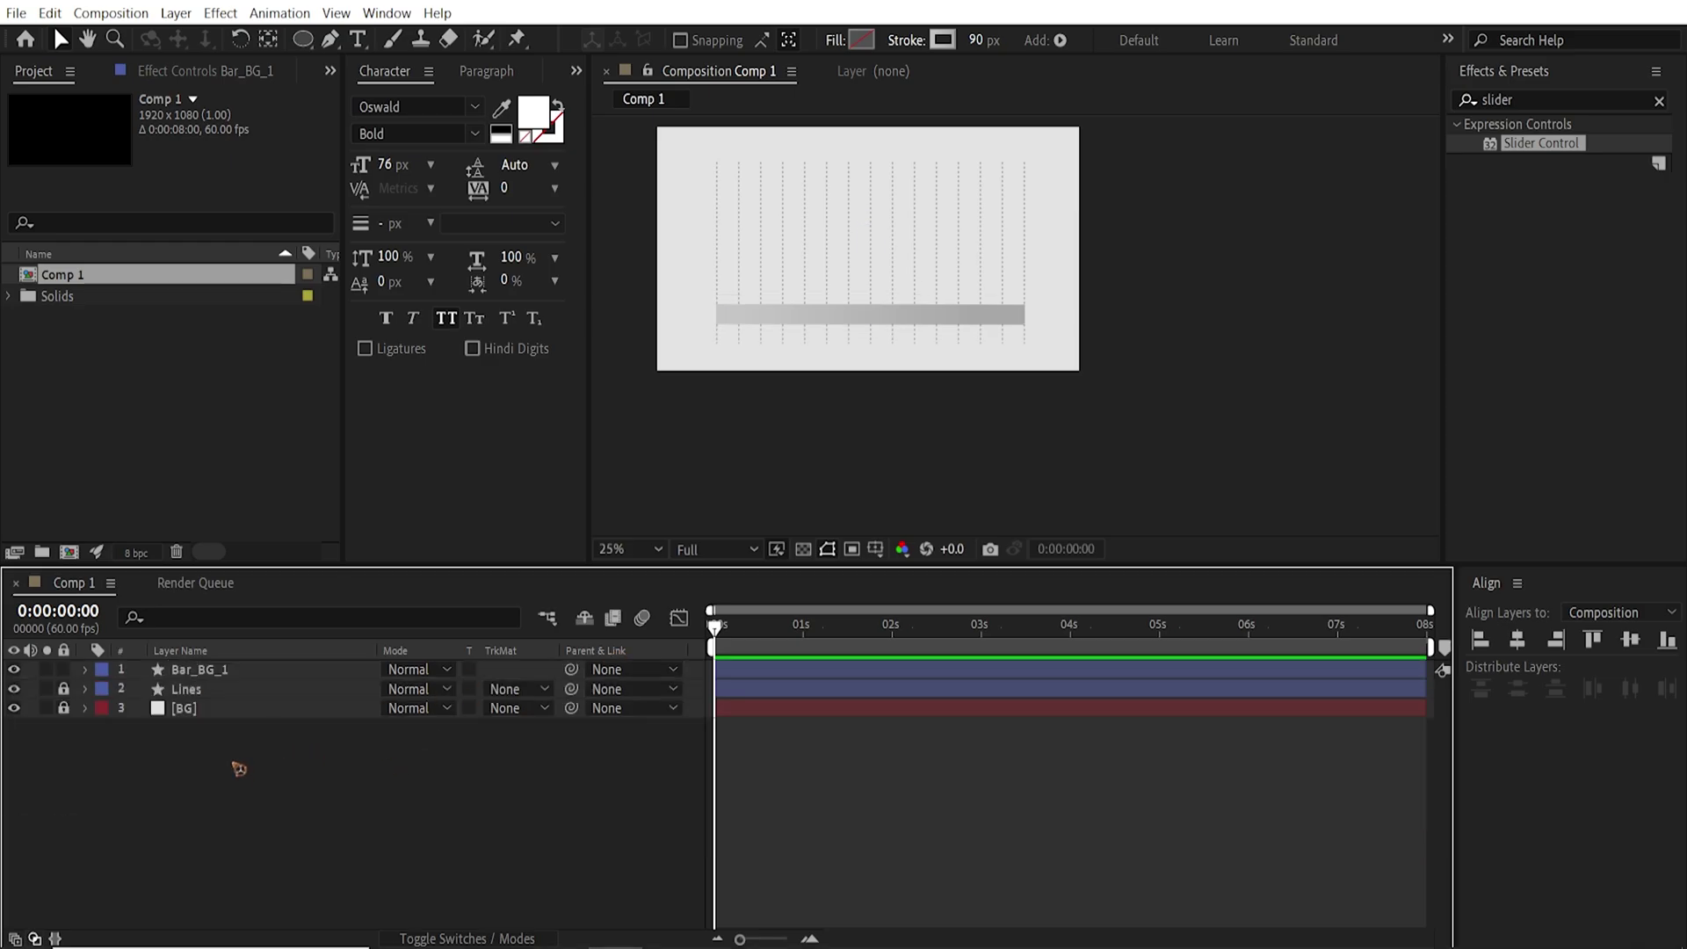
# - Duplicate the Bar_BG_1 layer and rename the copy as Bar_1
pyautogui.click(228, 673)
pyautogui.moveTo(958, 316); pyautogui.dragTo(1092, 376)
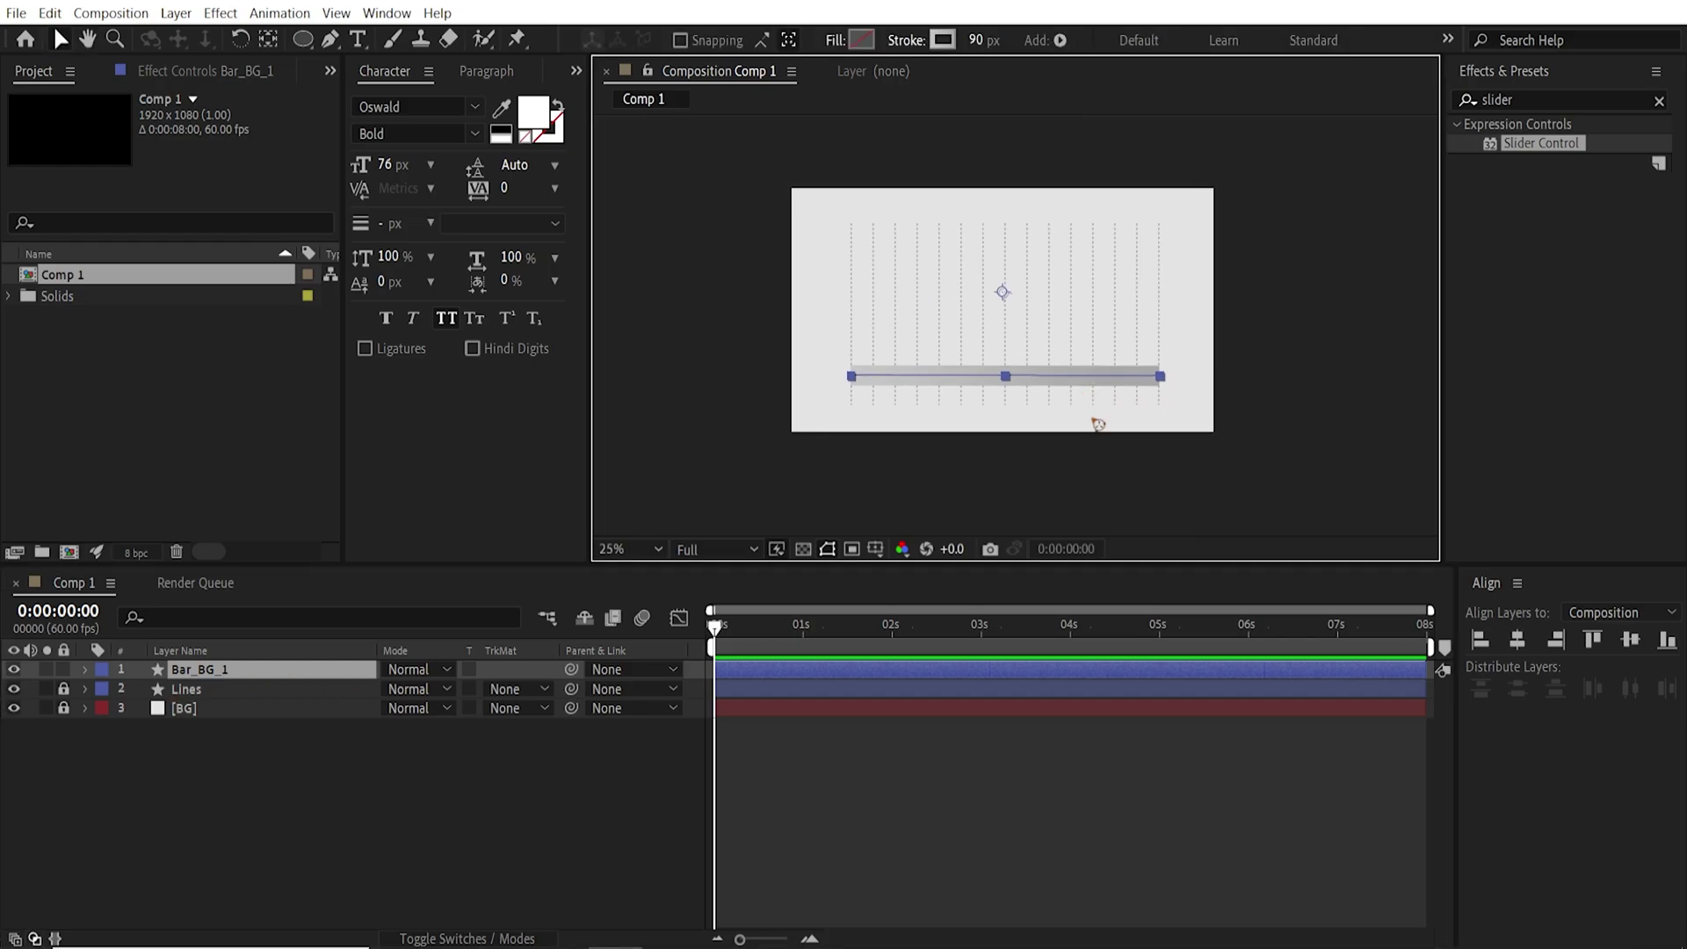
pyautogui.press('.')
pyautogui.hotkey('ctrl', 'd')
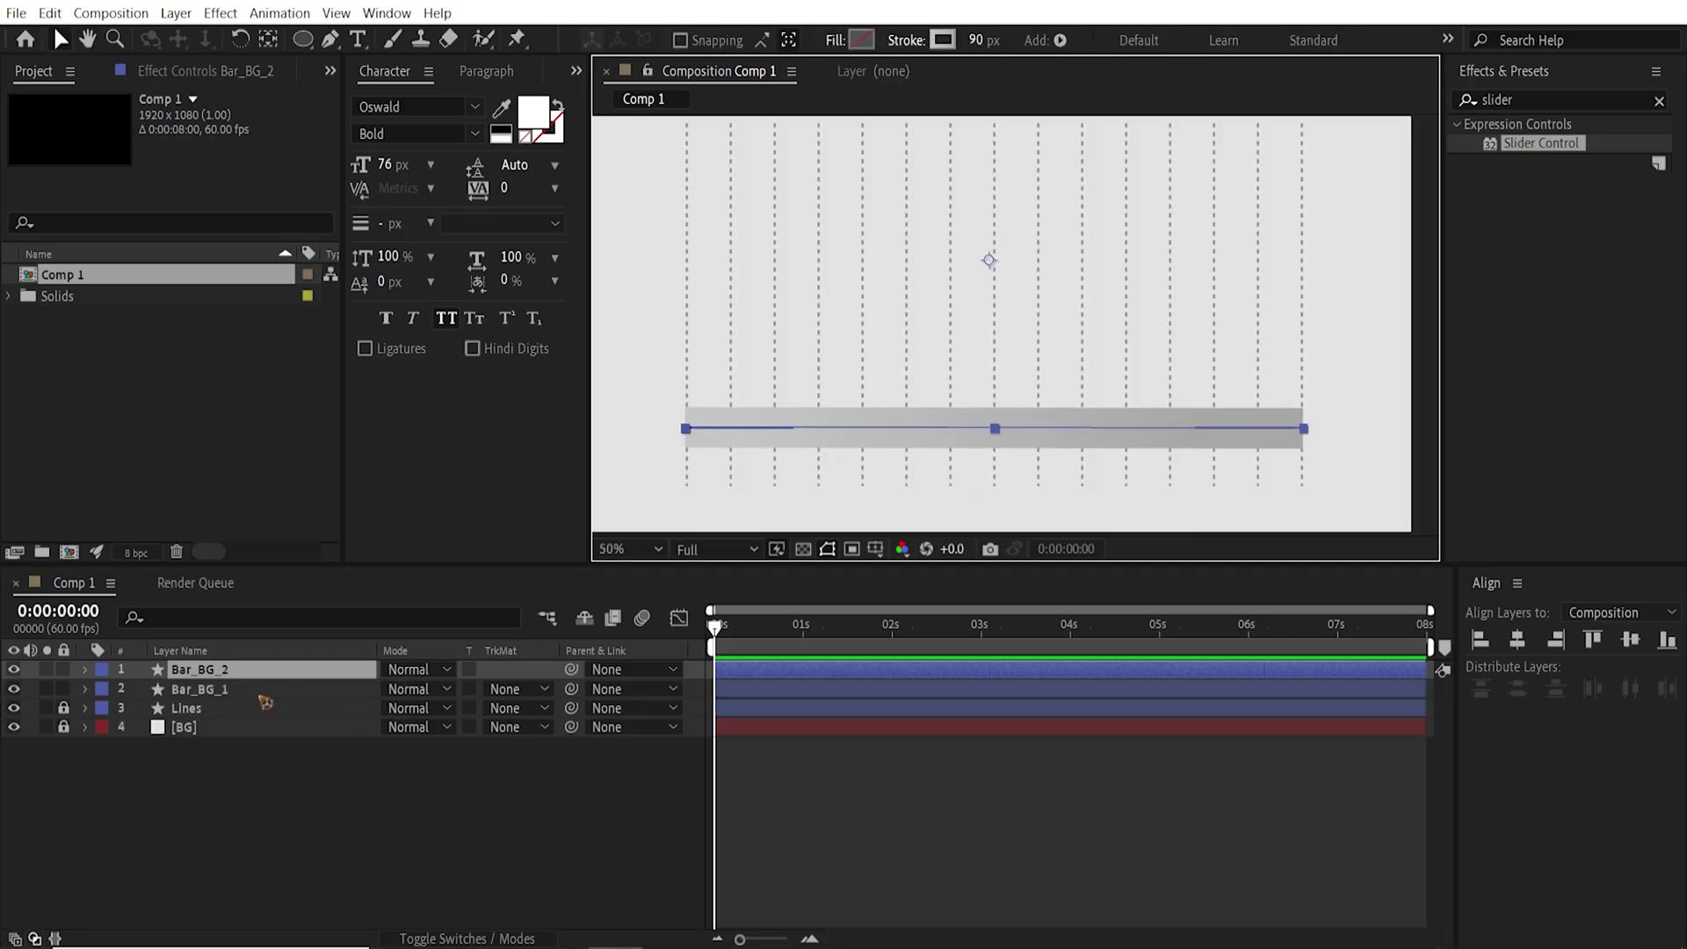
pyautogui.click(255, 669)
pyautogui.press('Return')
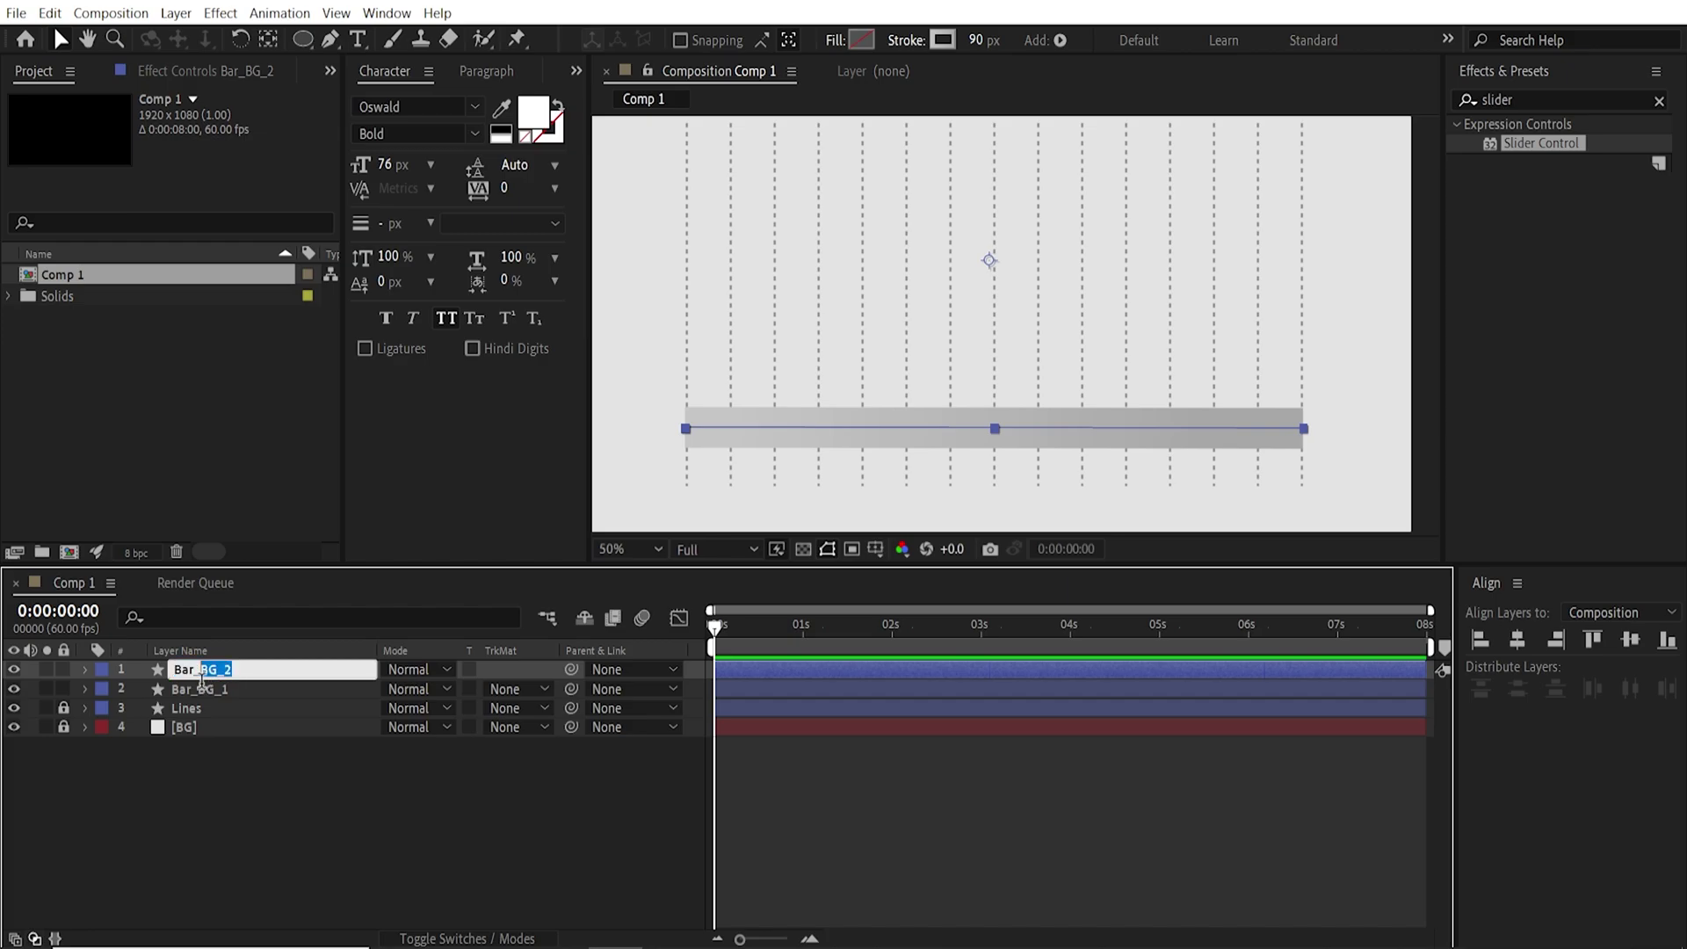
pyautogui.press('Return')
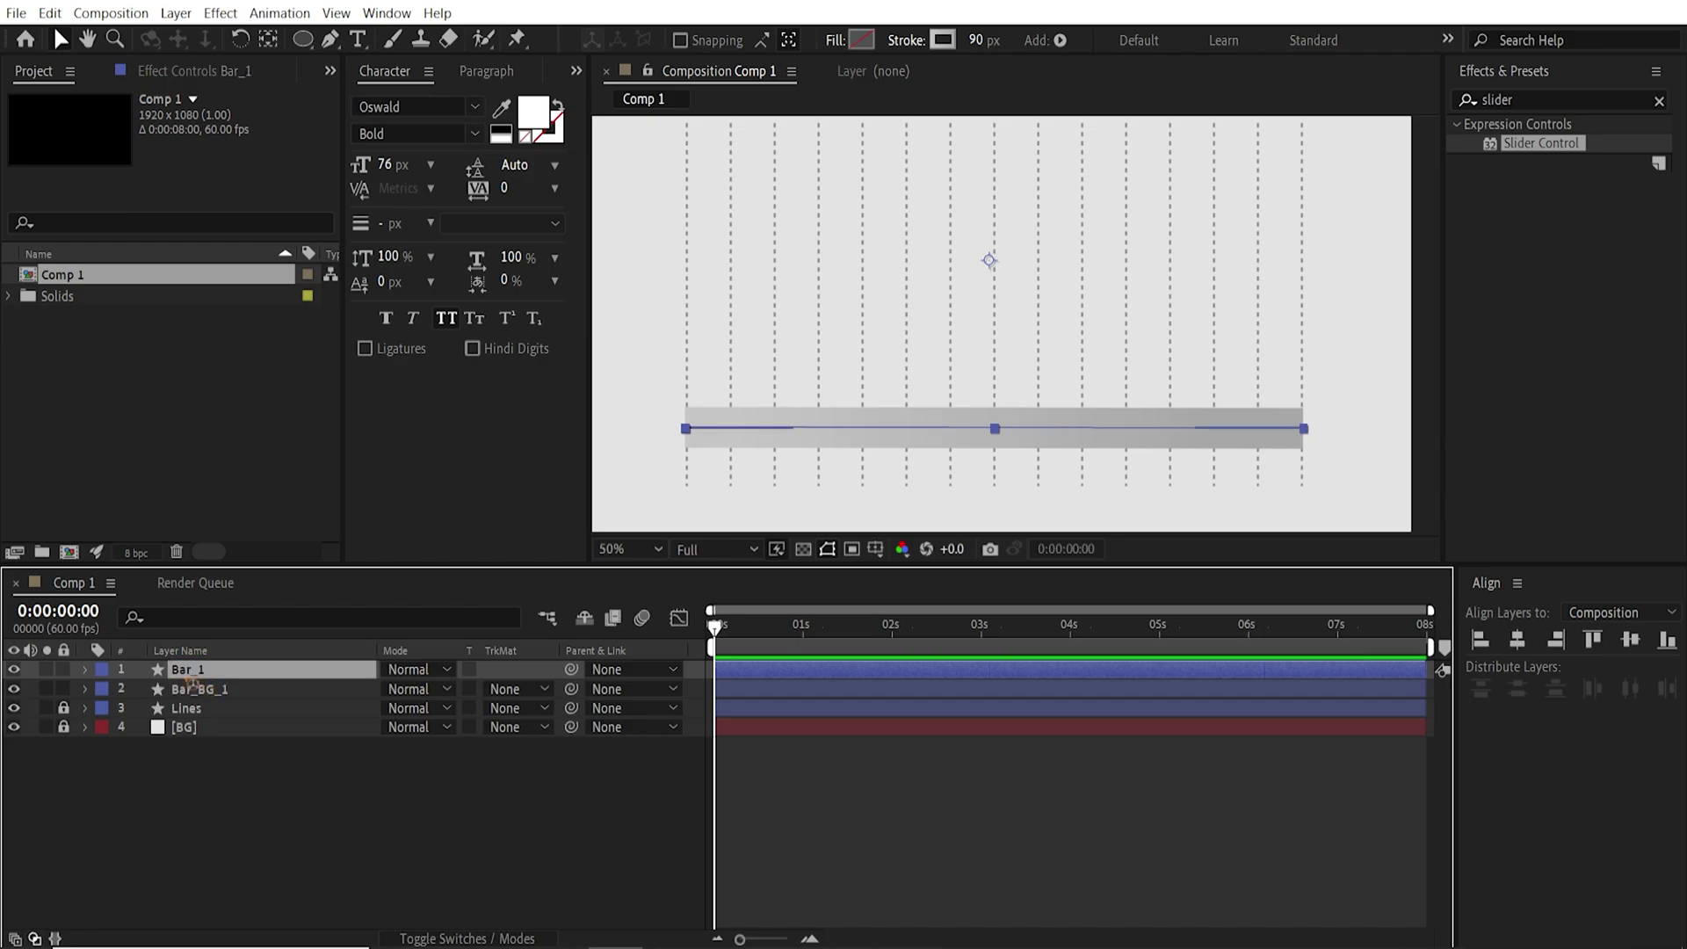
# - Recolour the gradient stroke of Bar_1 to run from pink (RGB 237, 124, 189) to blue
pyautogui.click(84, 669)
pyautogui.click(143, 745)
pyautogui.scroll(-1, 264, 782)
pyautogui.click(428, 770)
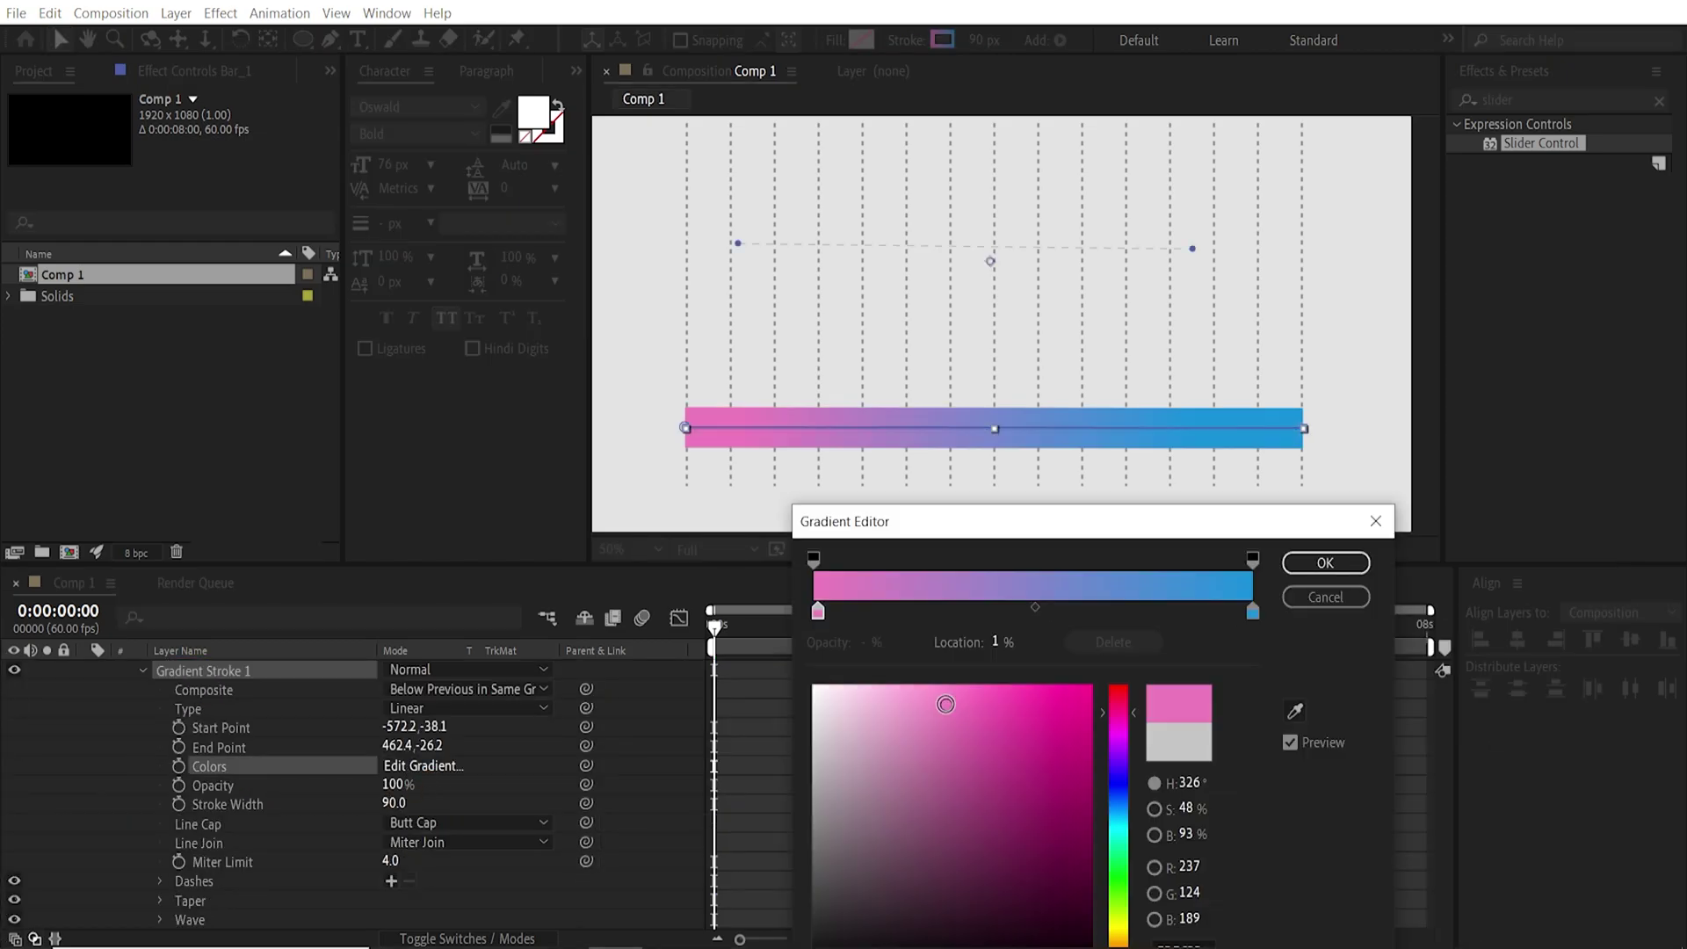
pyautogui.click(1328, 571)
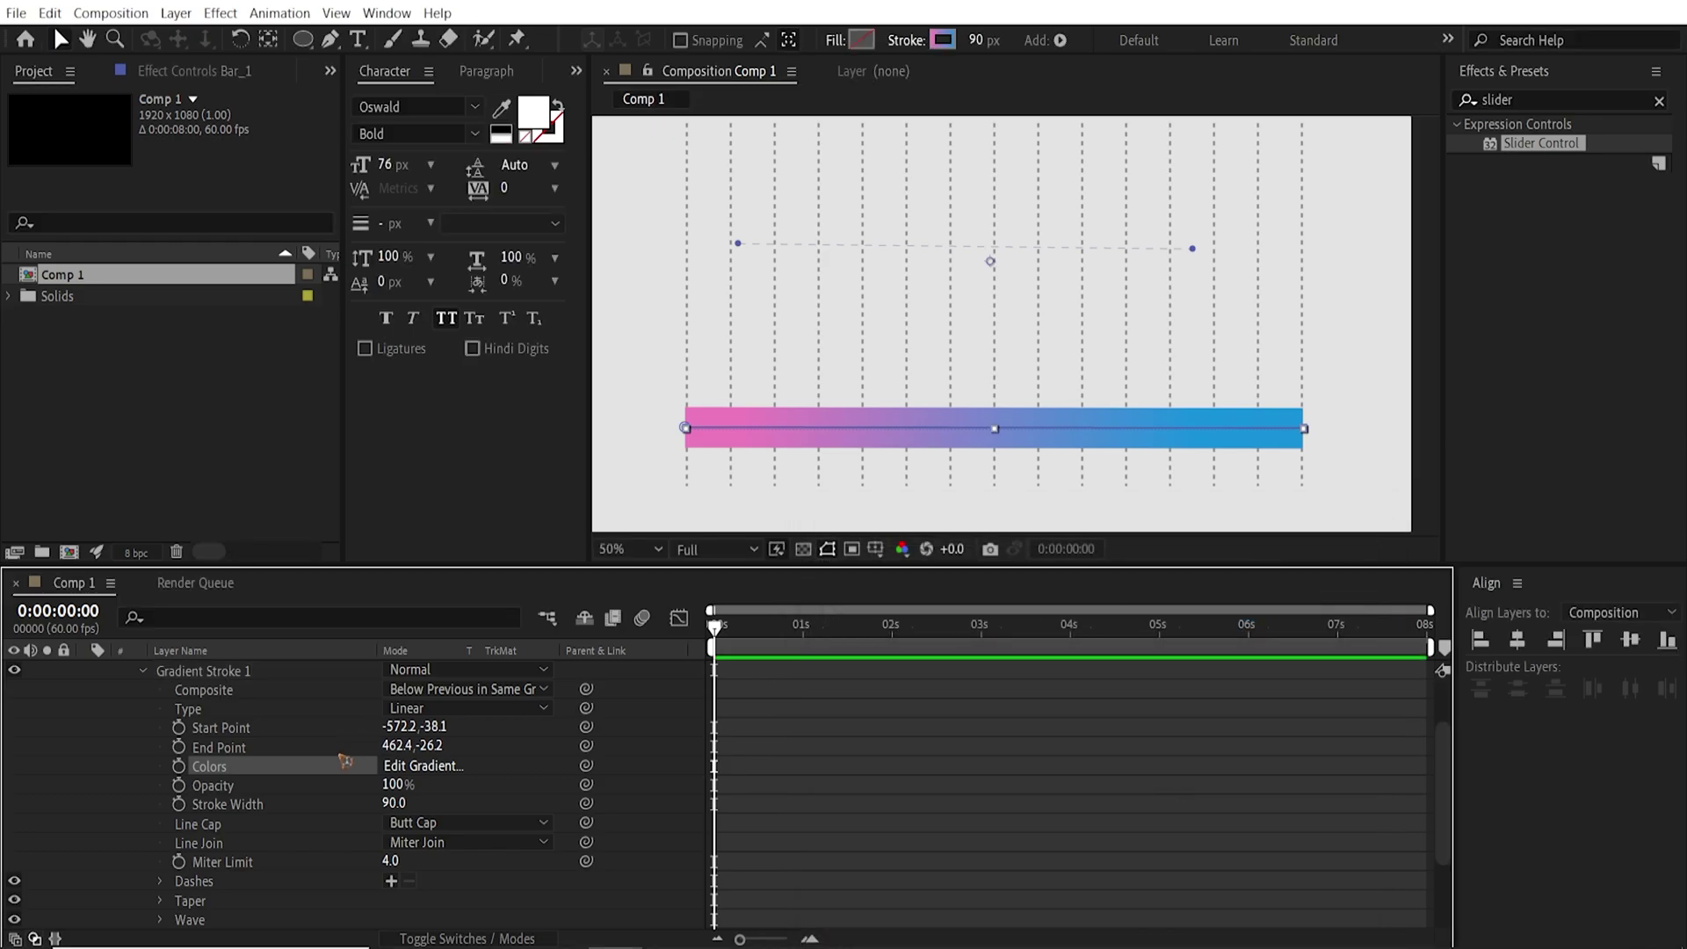
# - Shift the left end point of Path 1 in Bar_1 to the third dashed line, uncovering the grey bar beneath
pyautogui.scroll(2, 255, 752)
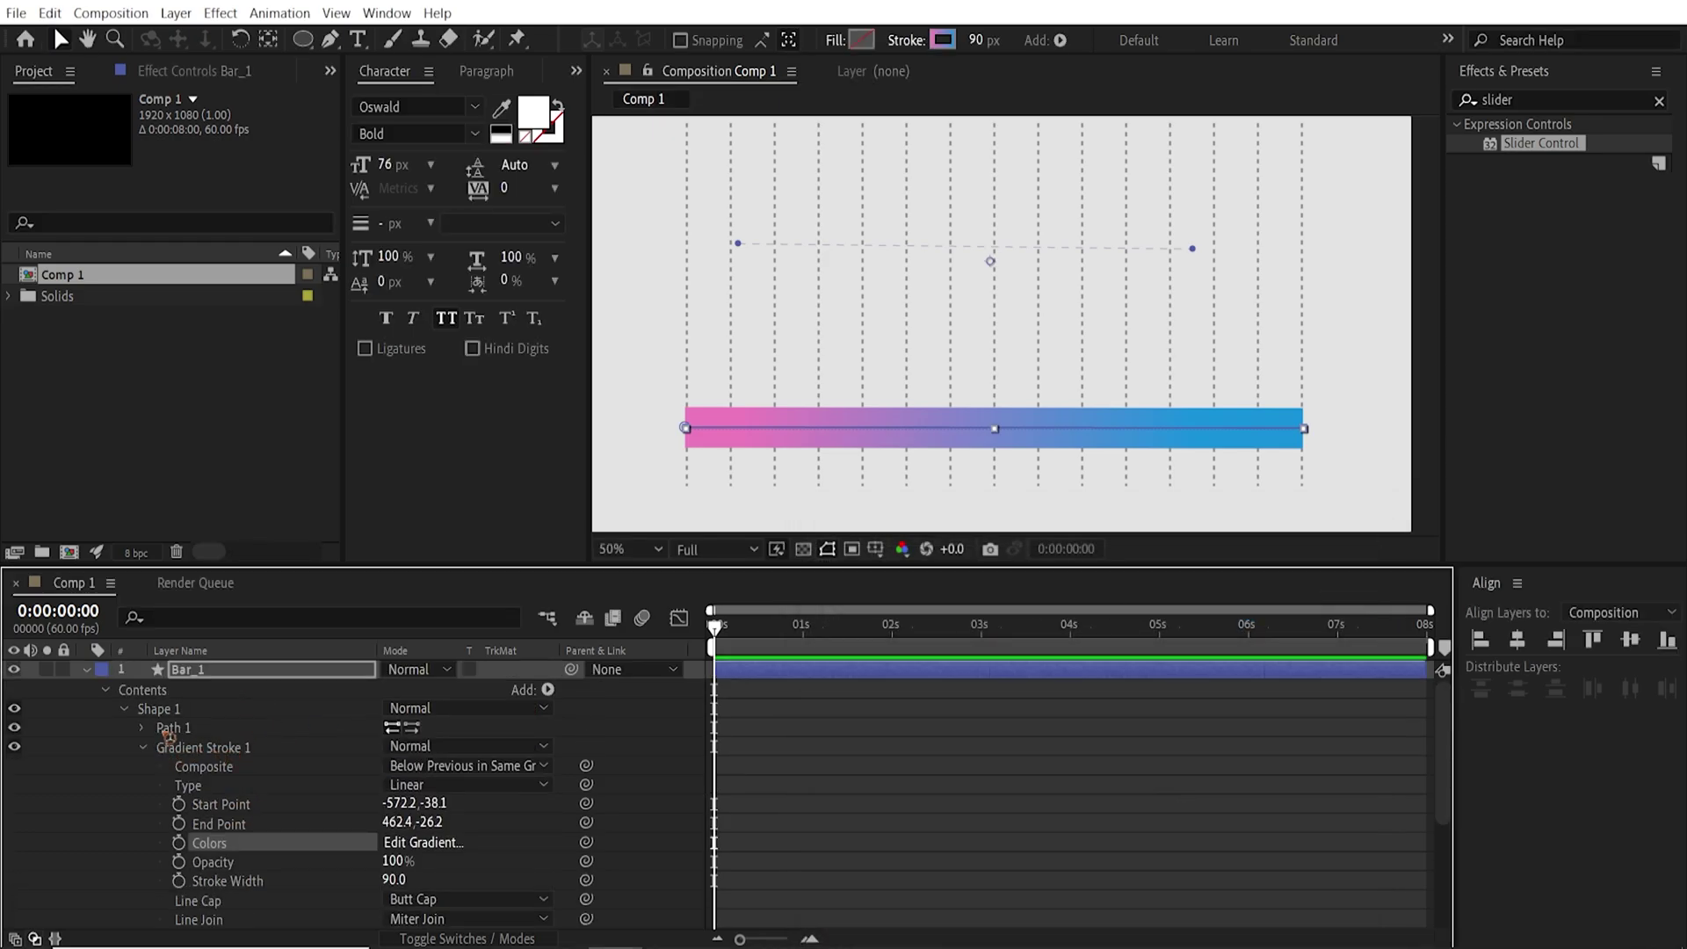
pyautogui.click(168, 729)
pyautogui.moveTo(684, 428); pyautogui.dragTo(775, 429)
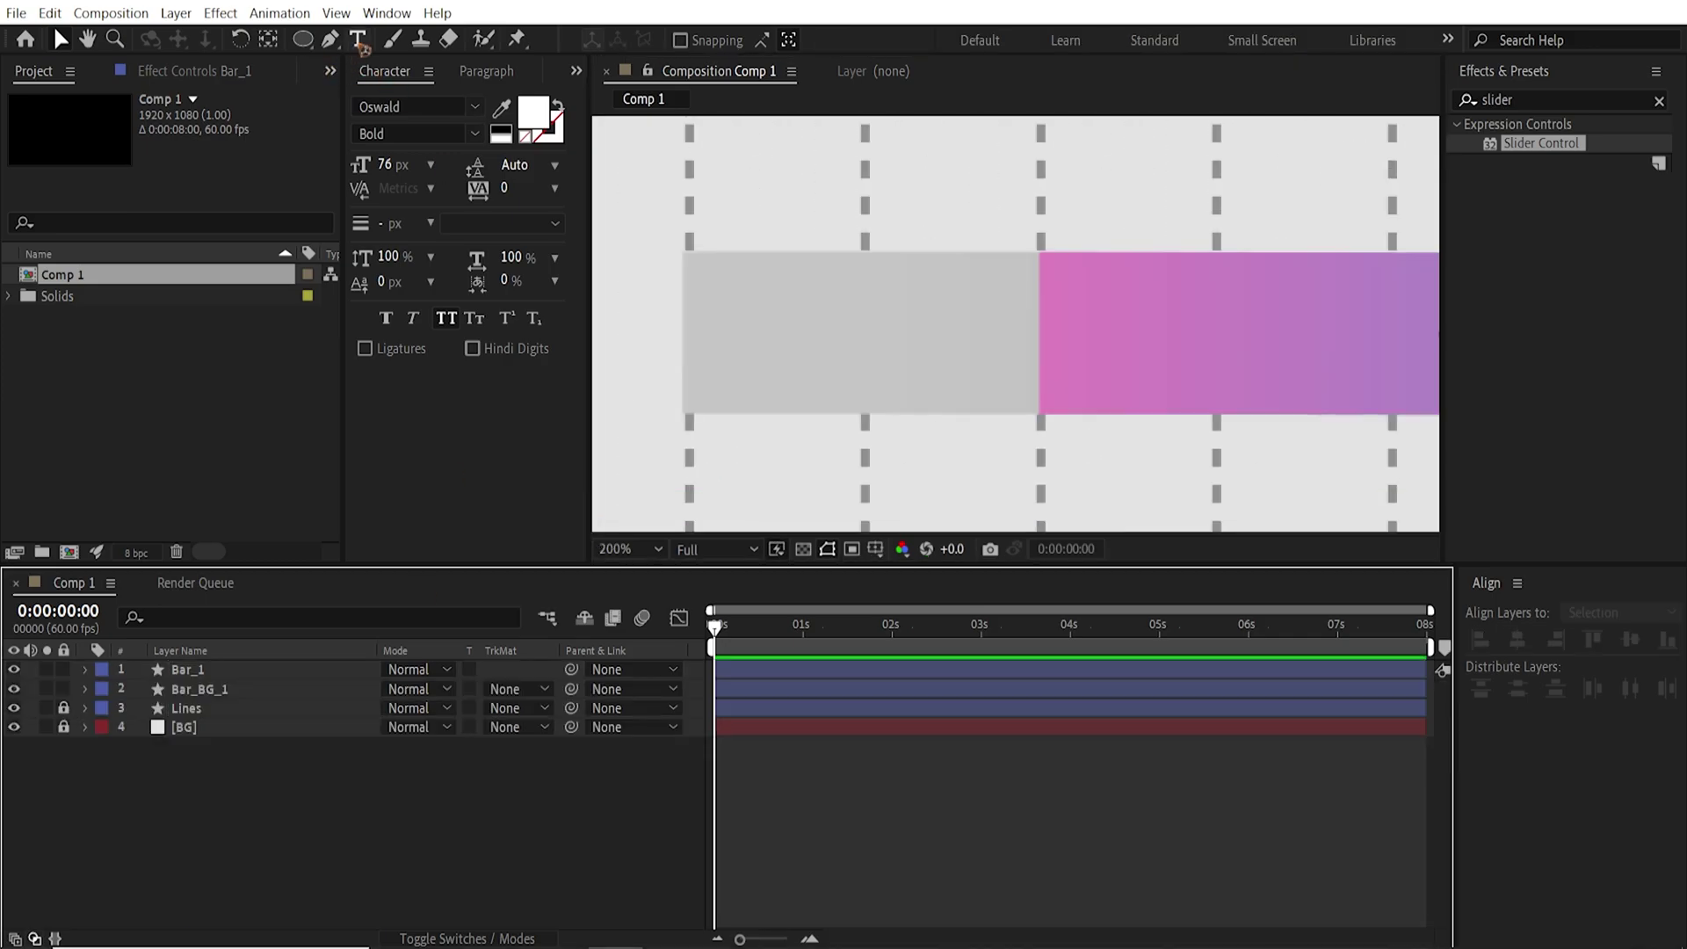
# - Add the text 2020 and centre it on the exposed grey part of the bar
pyautogui.click(359, 39)
pyautogui.click(747, 343)
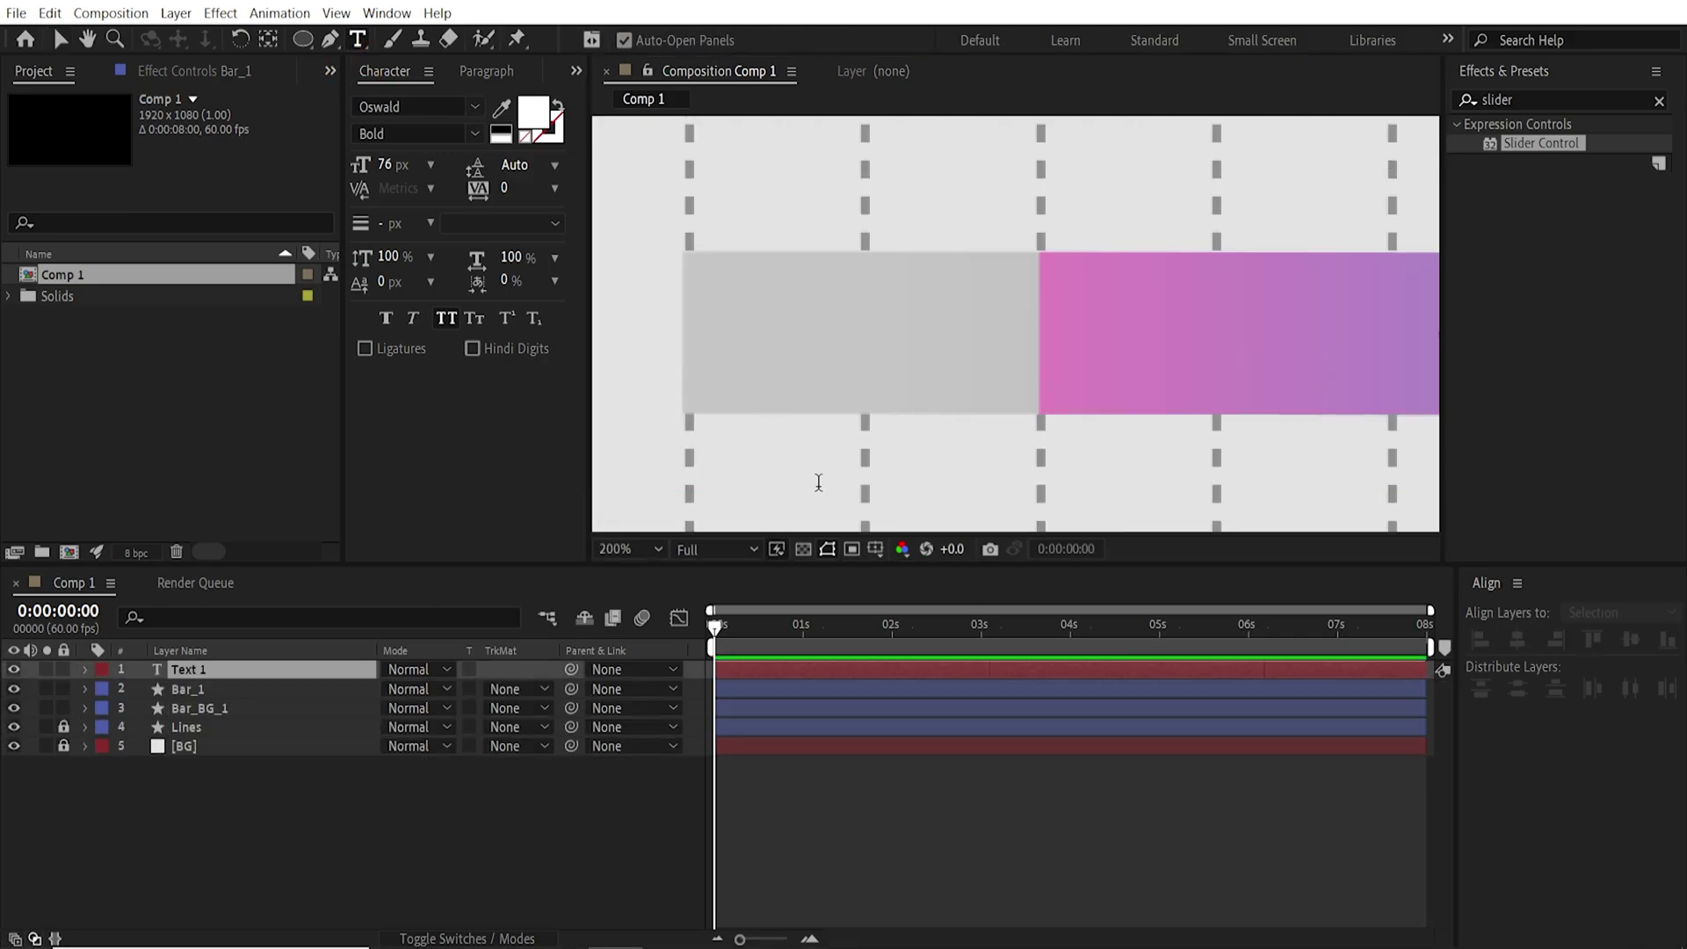
pyautogui.write('2020')
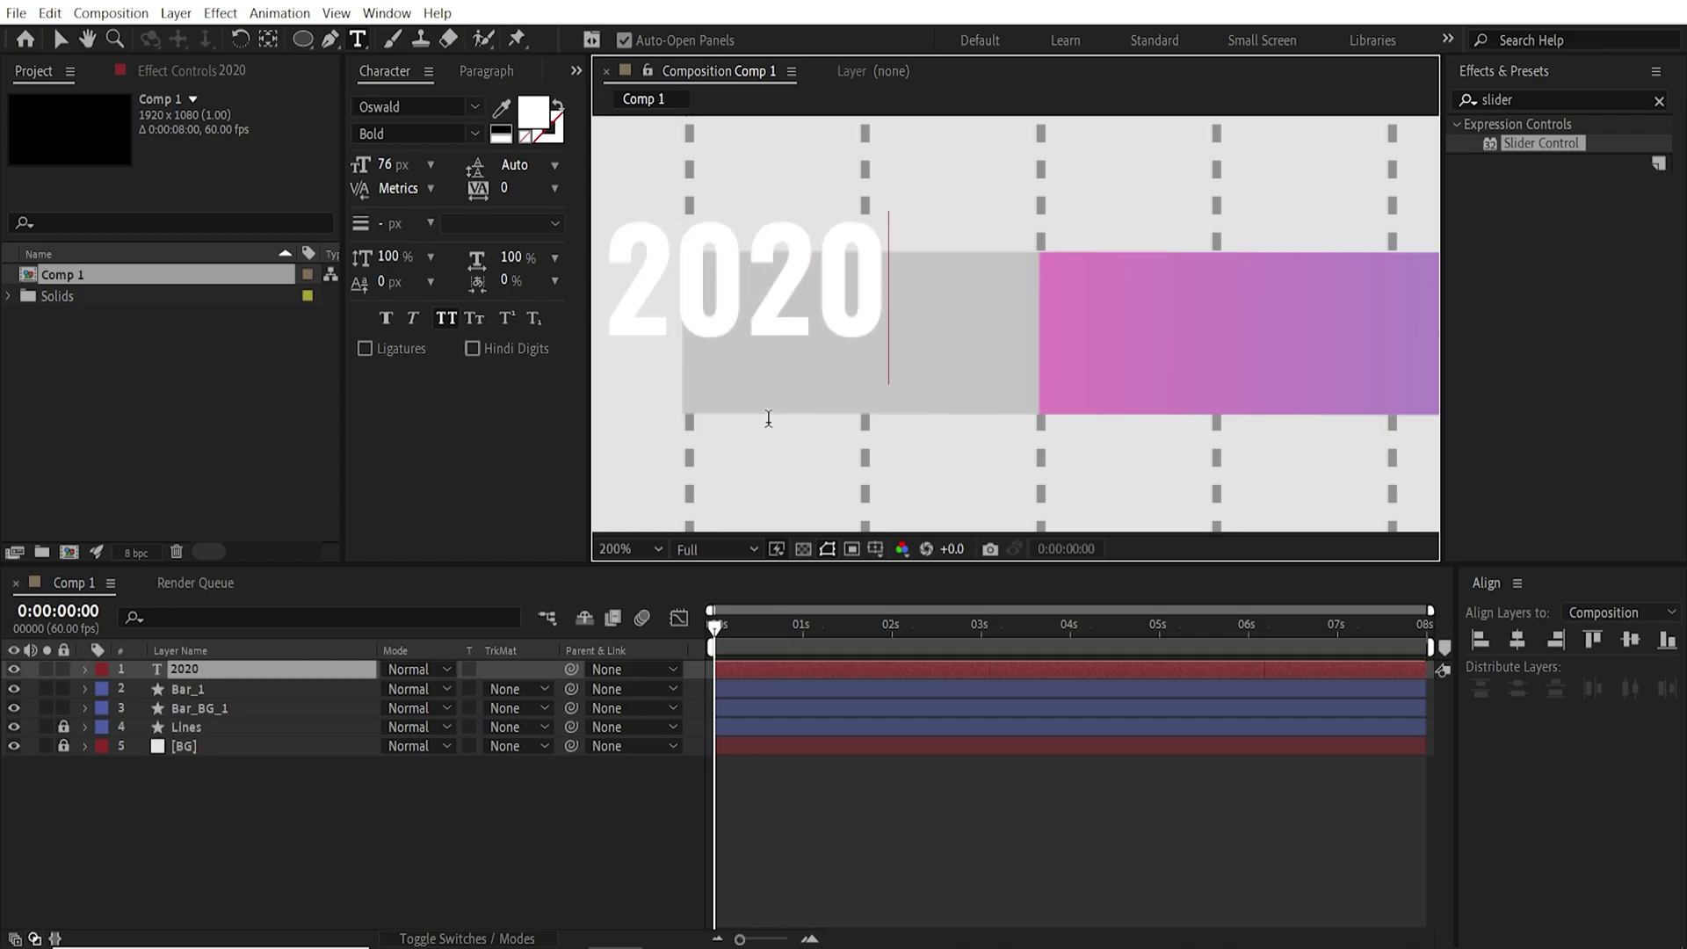
pyautogui.press('Escape')
pyautogui.press('v')
pyautogui.moveTo(870, 325); pyautogui.dragTo(1003, 375)
# - Colour the 2020 text pink (D57EC0) by sampling the pink end of the bar
pyautogui.click(532, 112)
pyautogui.click(1277, 732)
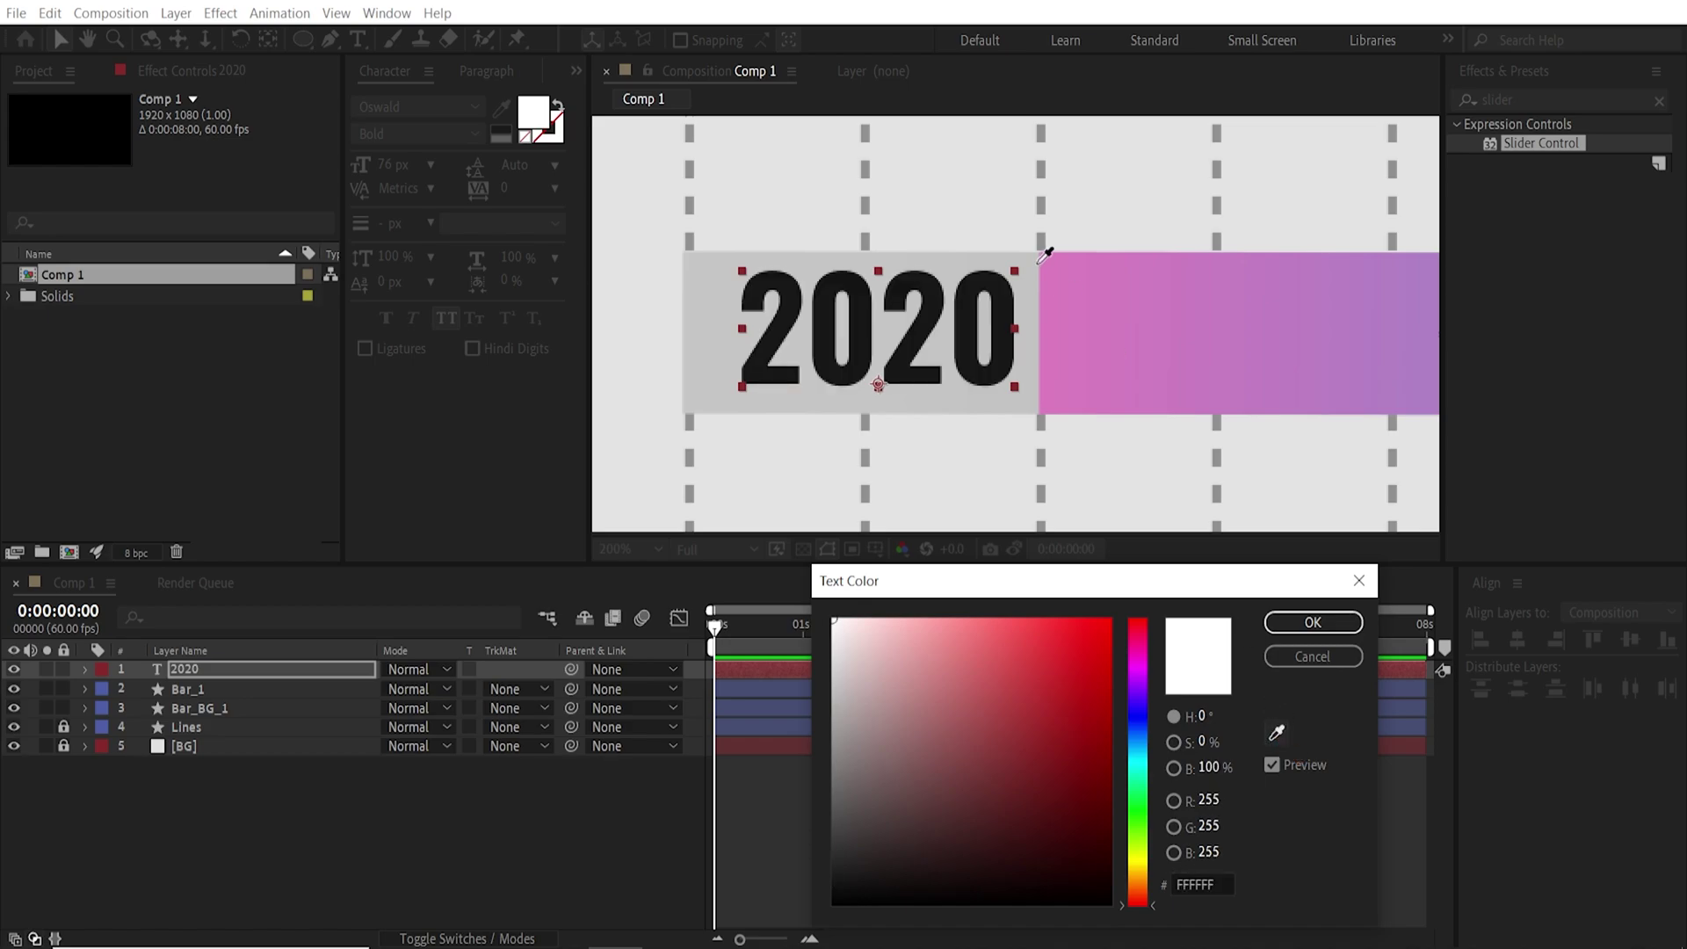
pyautogui.click(1112, 318)
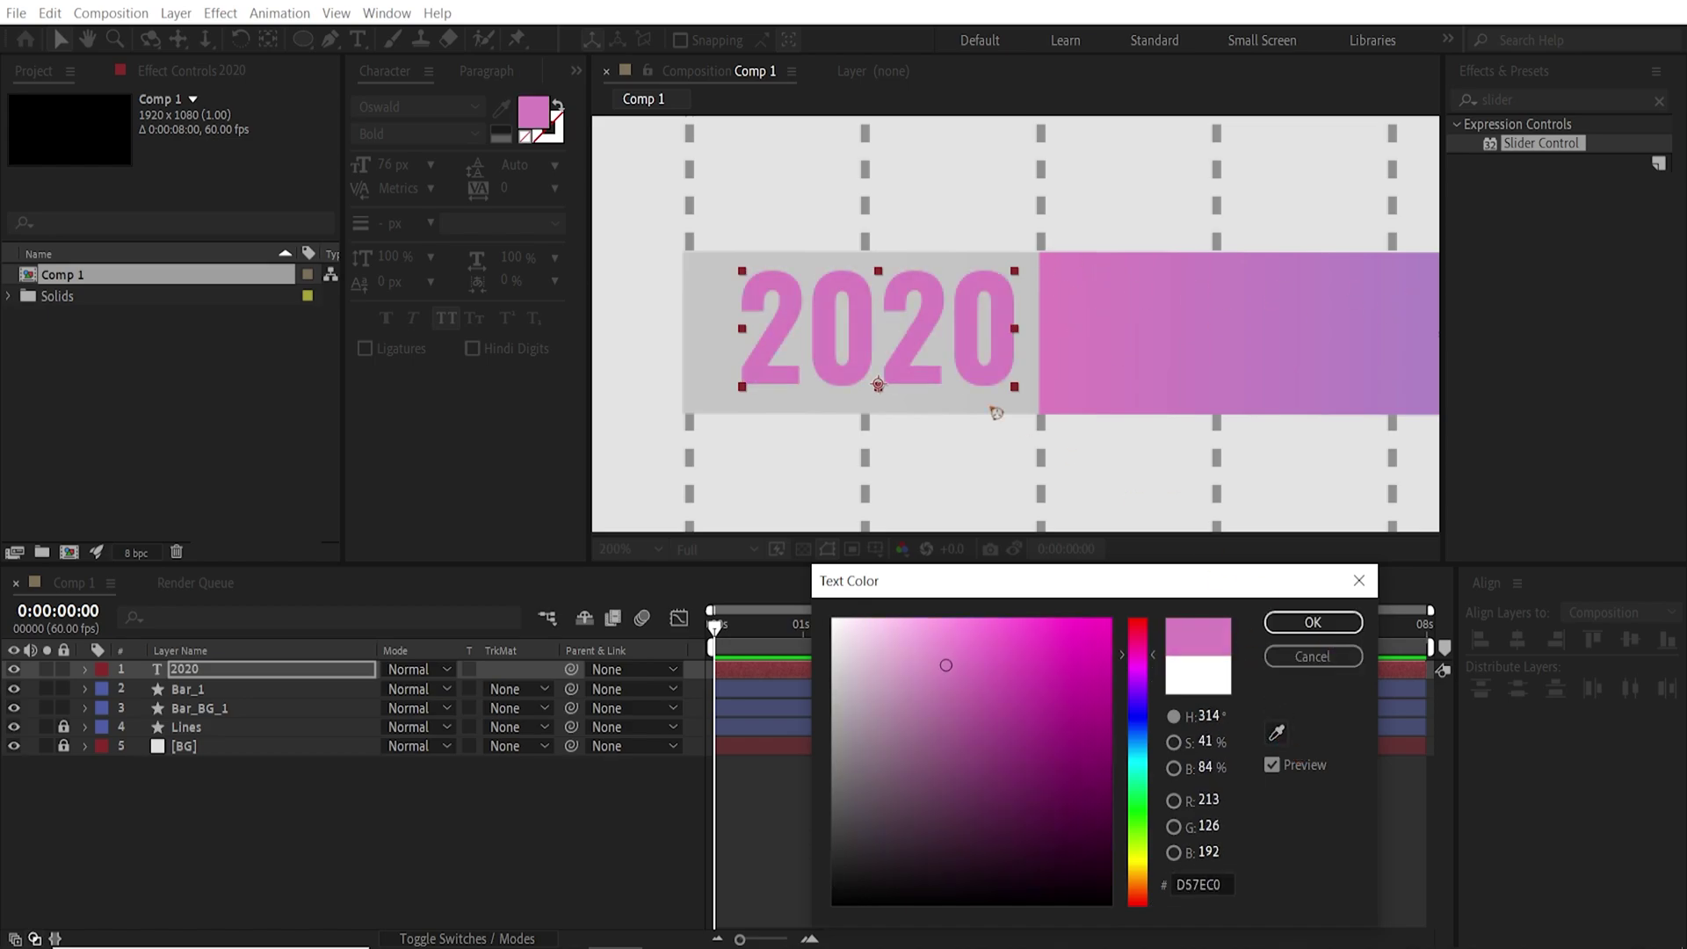
# - Add the text 100 over the middle of the coloured bar and set its colour to white (FFFFFF)
pyautogui.hotkey('ctrl', 't')
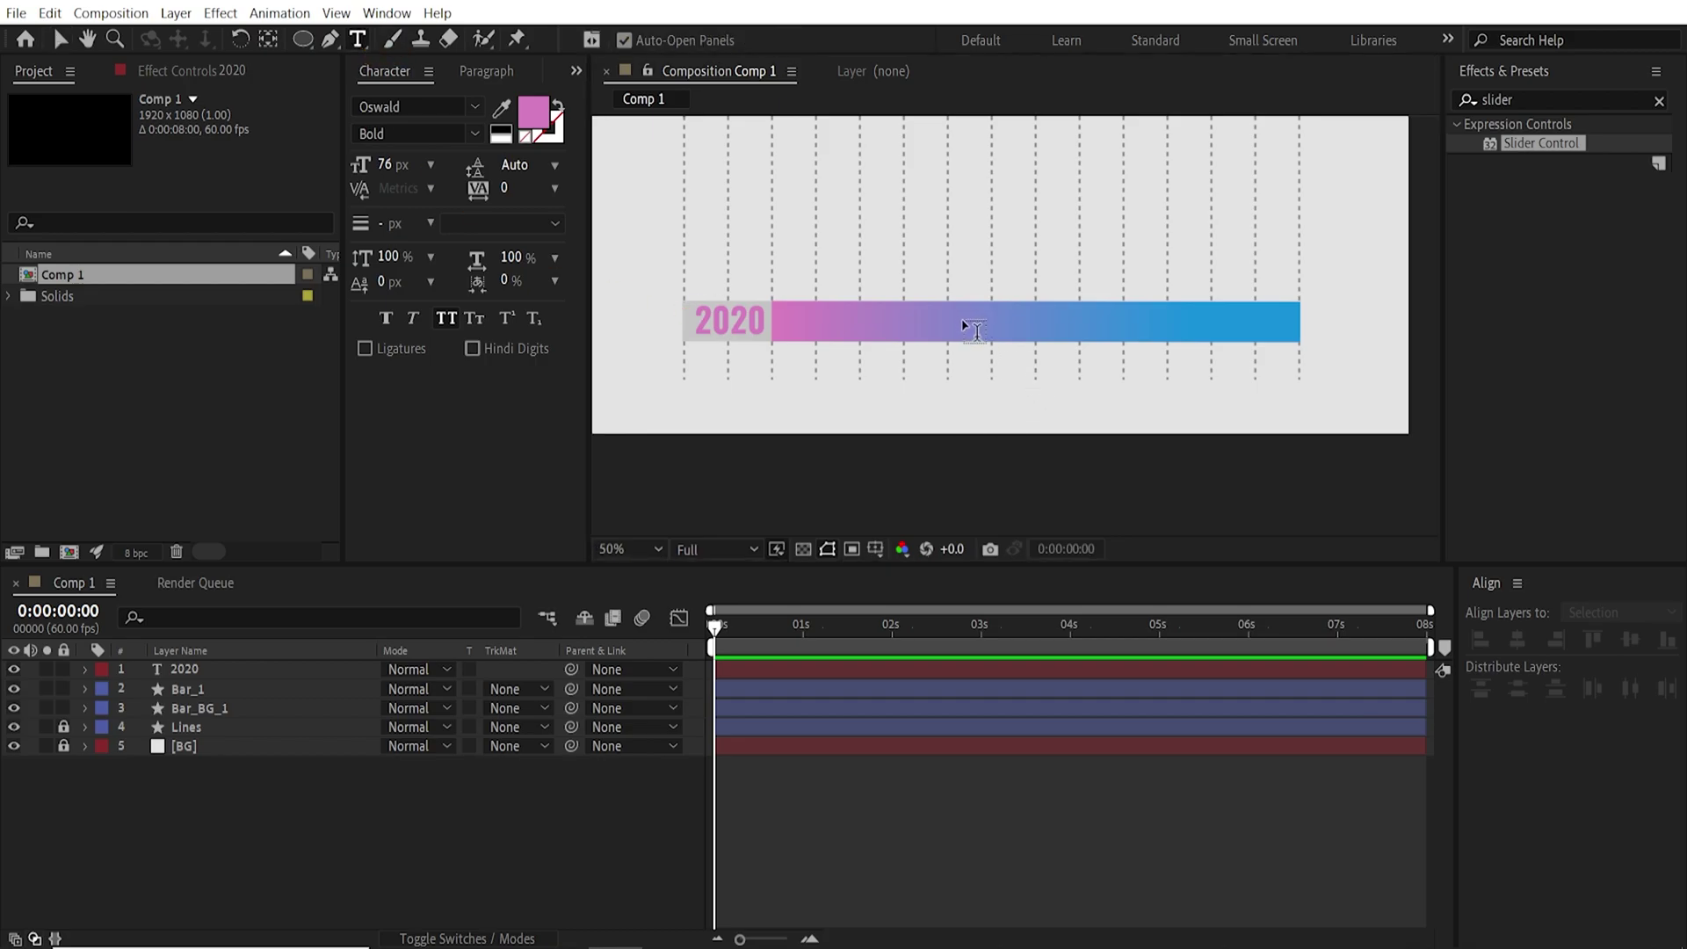
pyautogui.click(975, 330)
pyautogui.write('100')
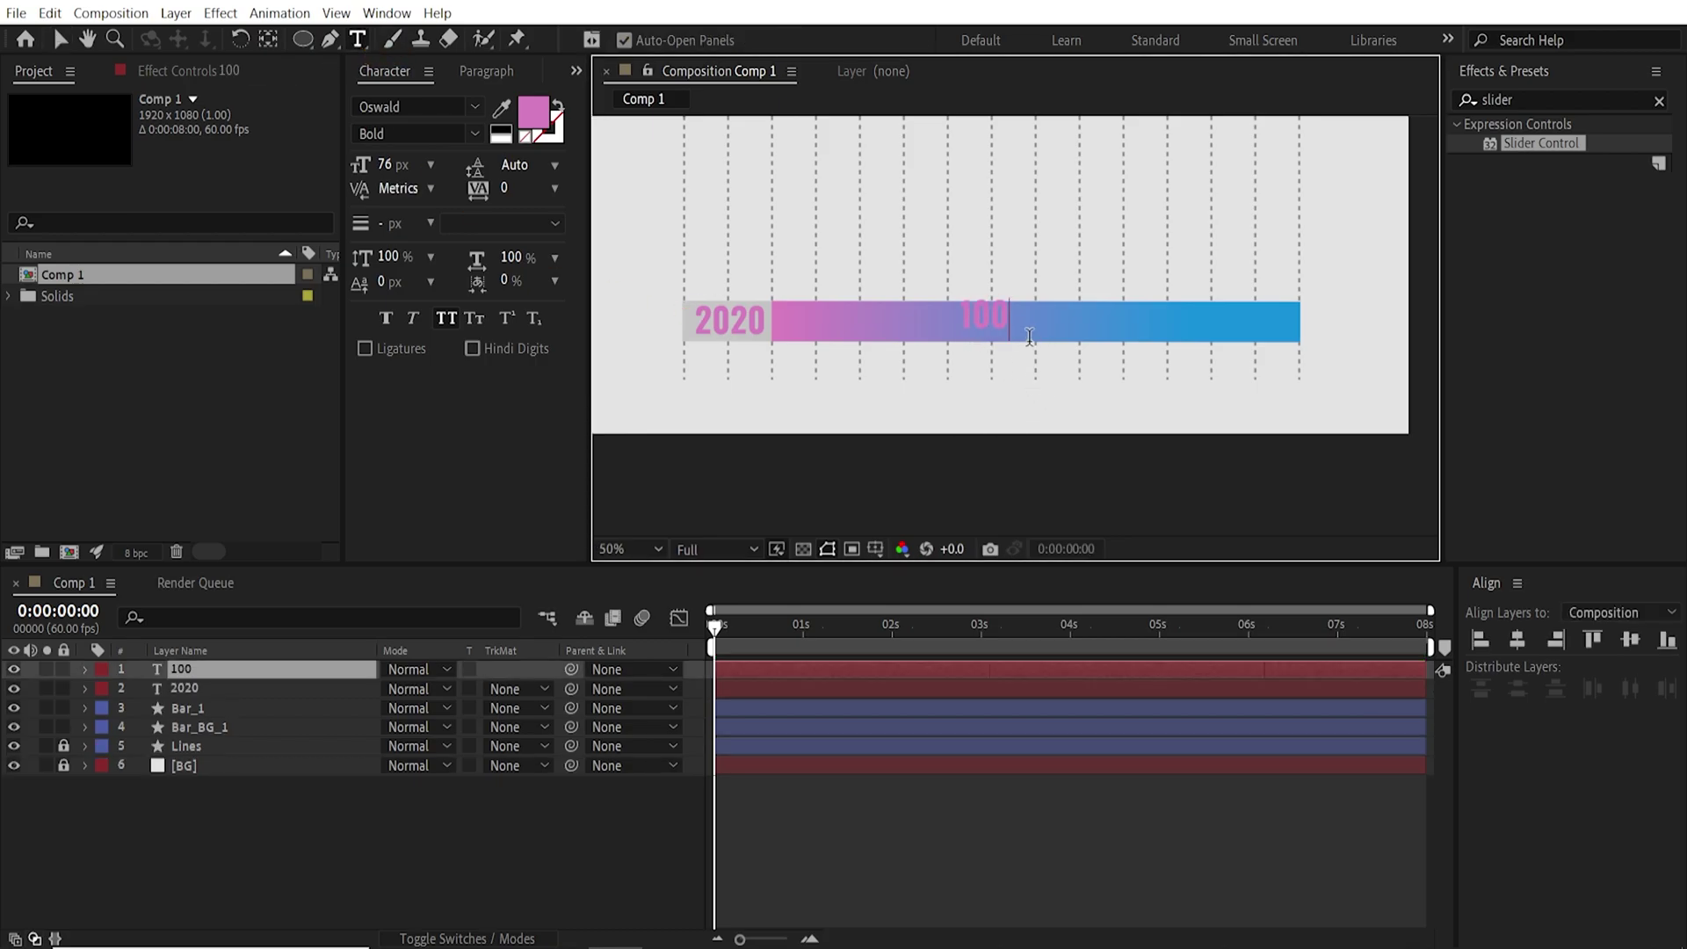
pyautogui.click(61, 40)
pyautogui.click(533, 111)
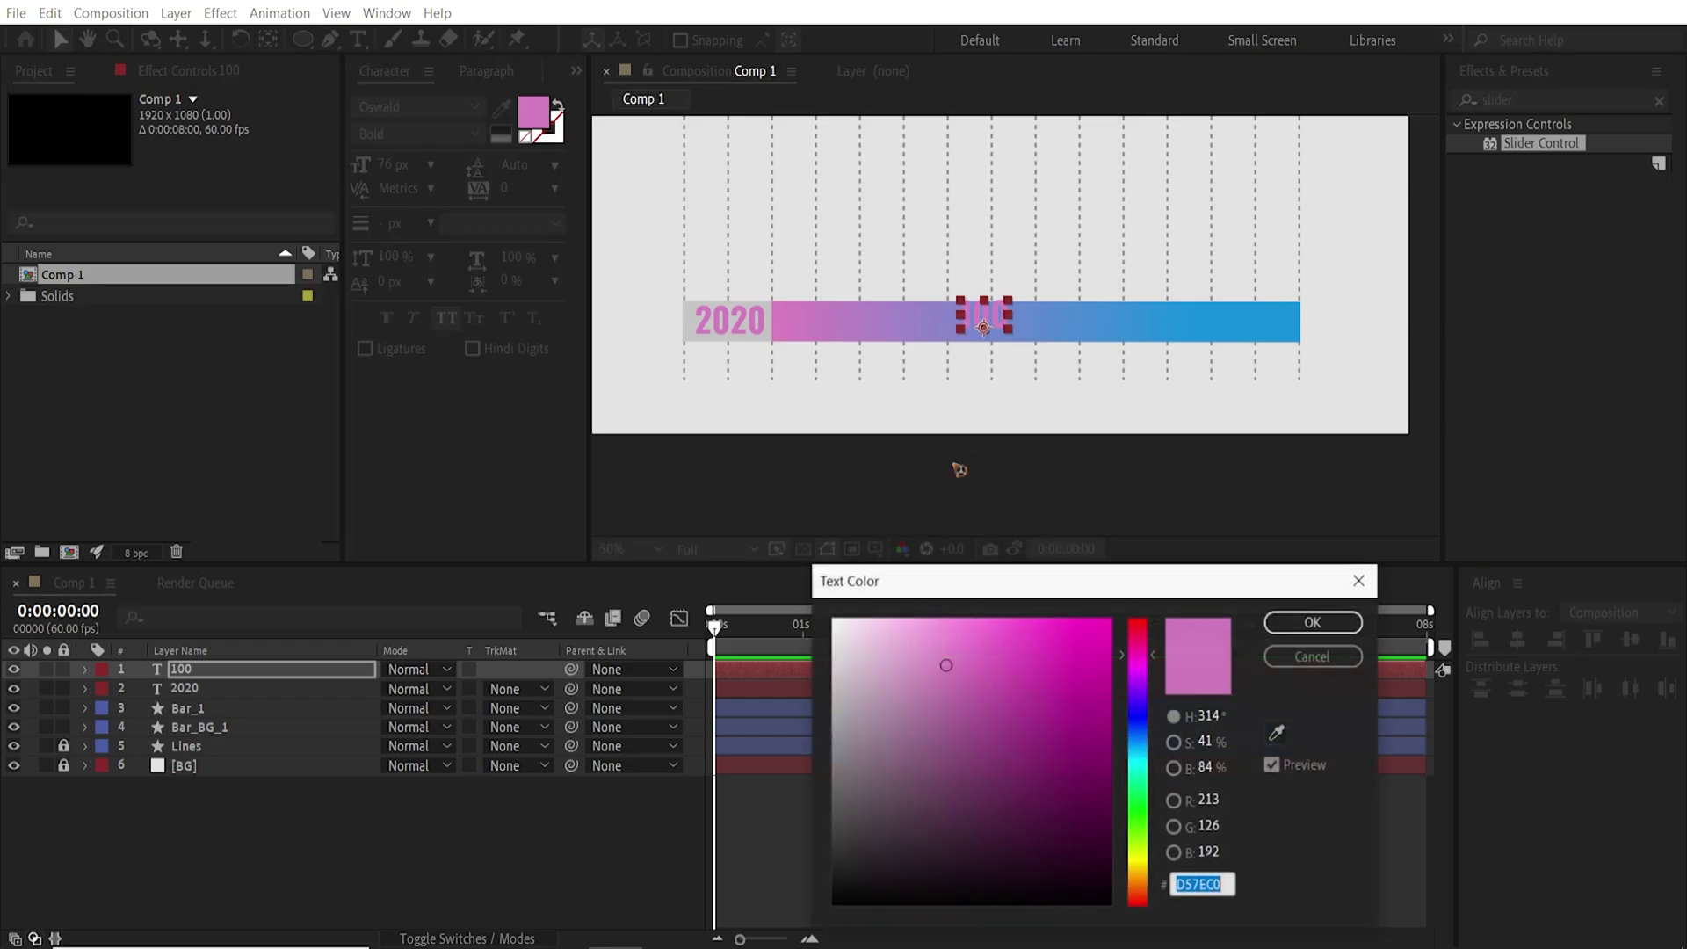
pyautogui.write('ffffff')
pyautogui.click(1312, 622)
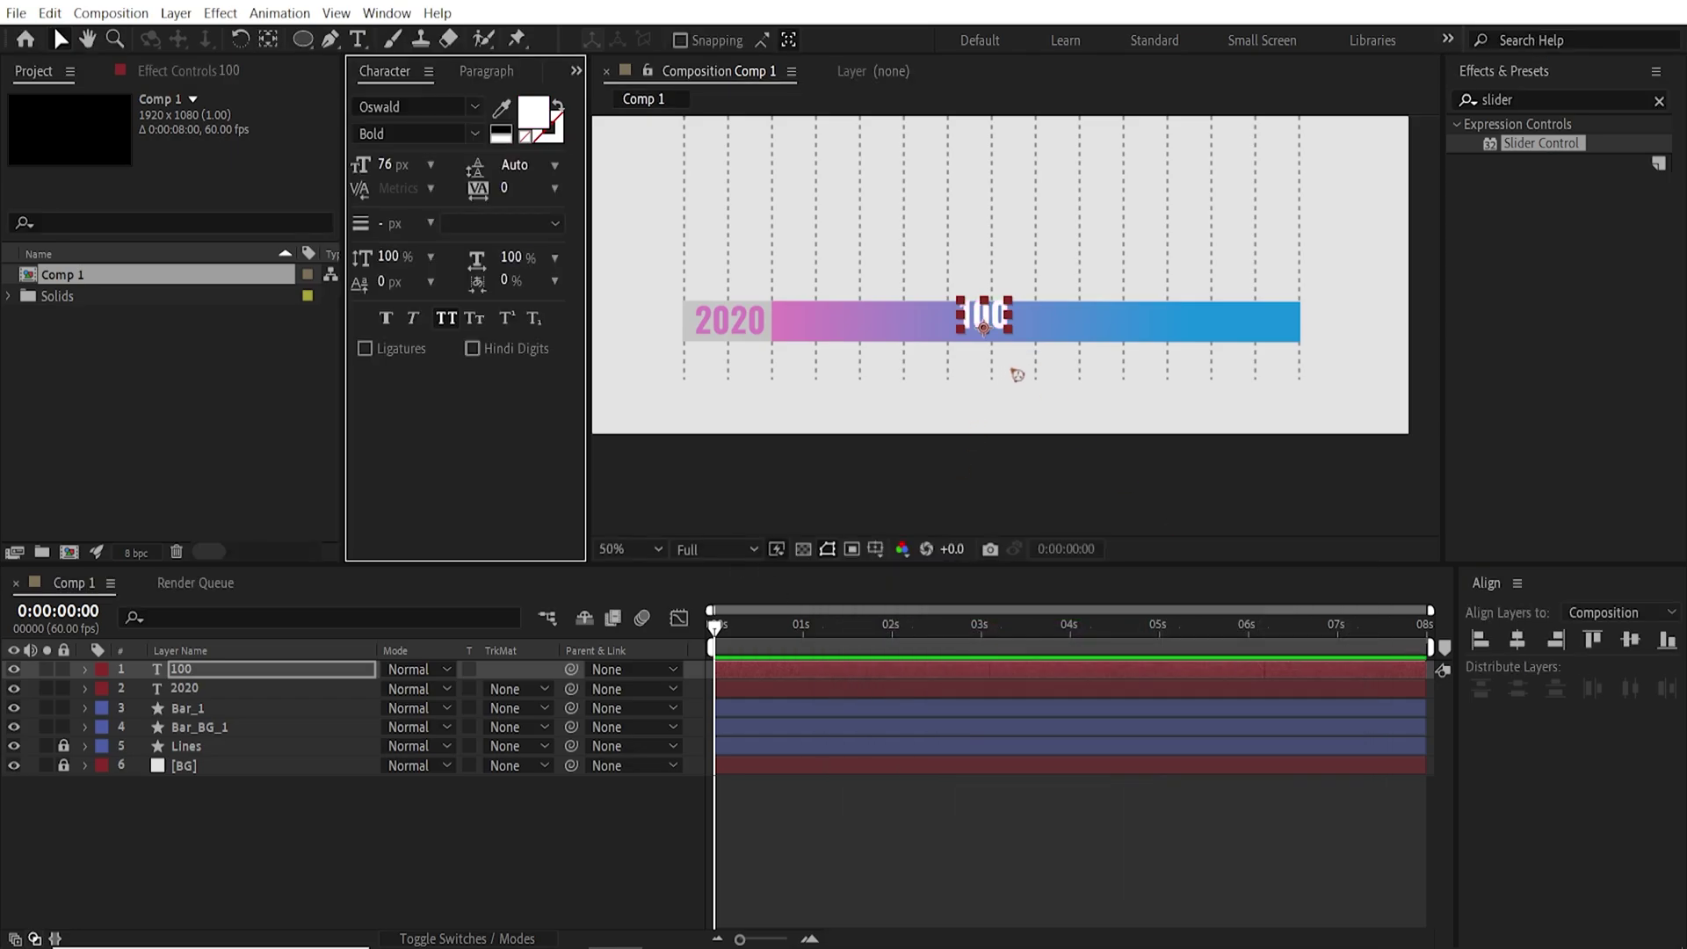
# - Reposition the 100 text so it is vertically centred within the bar
pyautogui.scroll(4, 1010, 362)
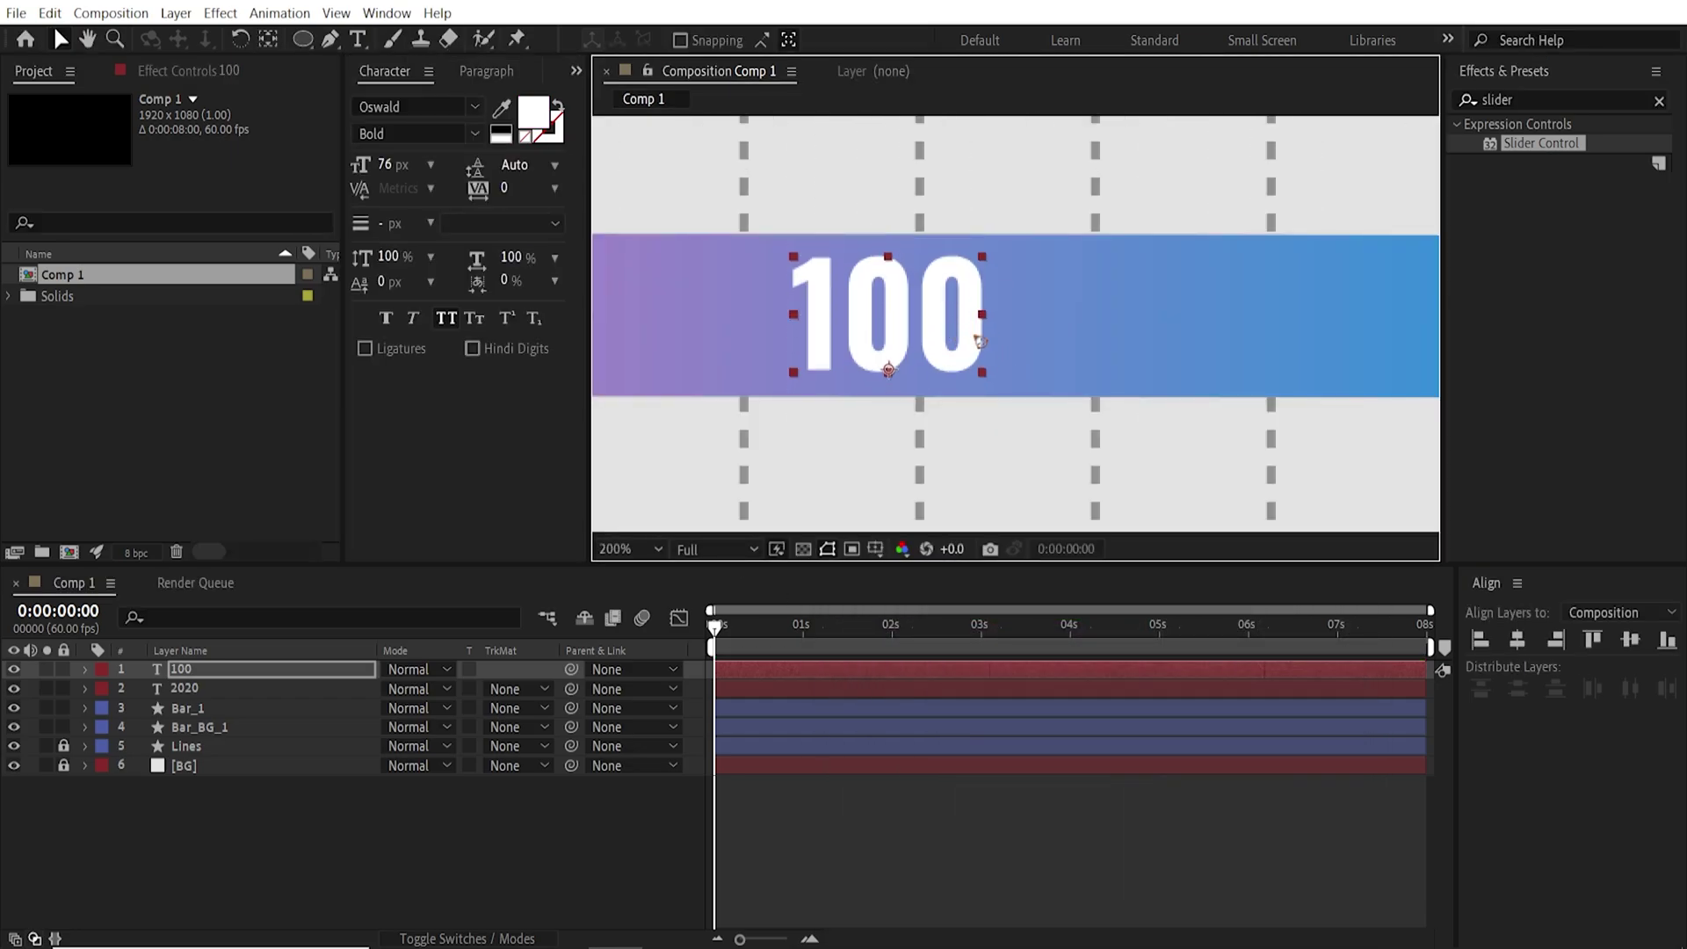
pyautogui.scroll(-4, 975, 338)
pyautogui.moveTo(998, 332); pyautogui.dragTo(1006, 332)
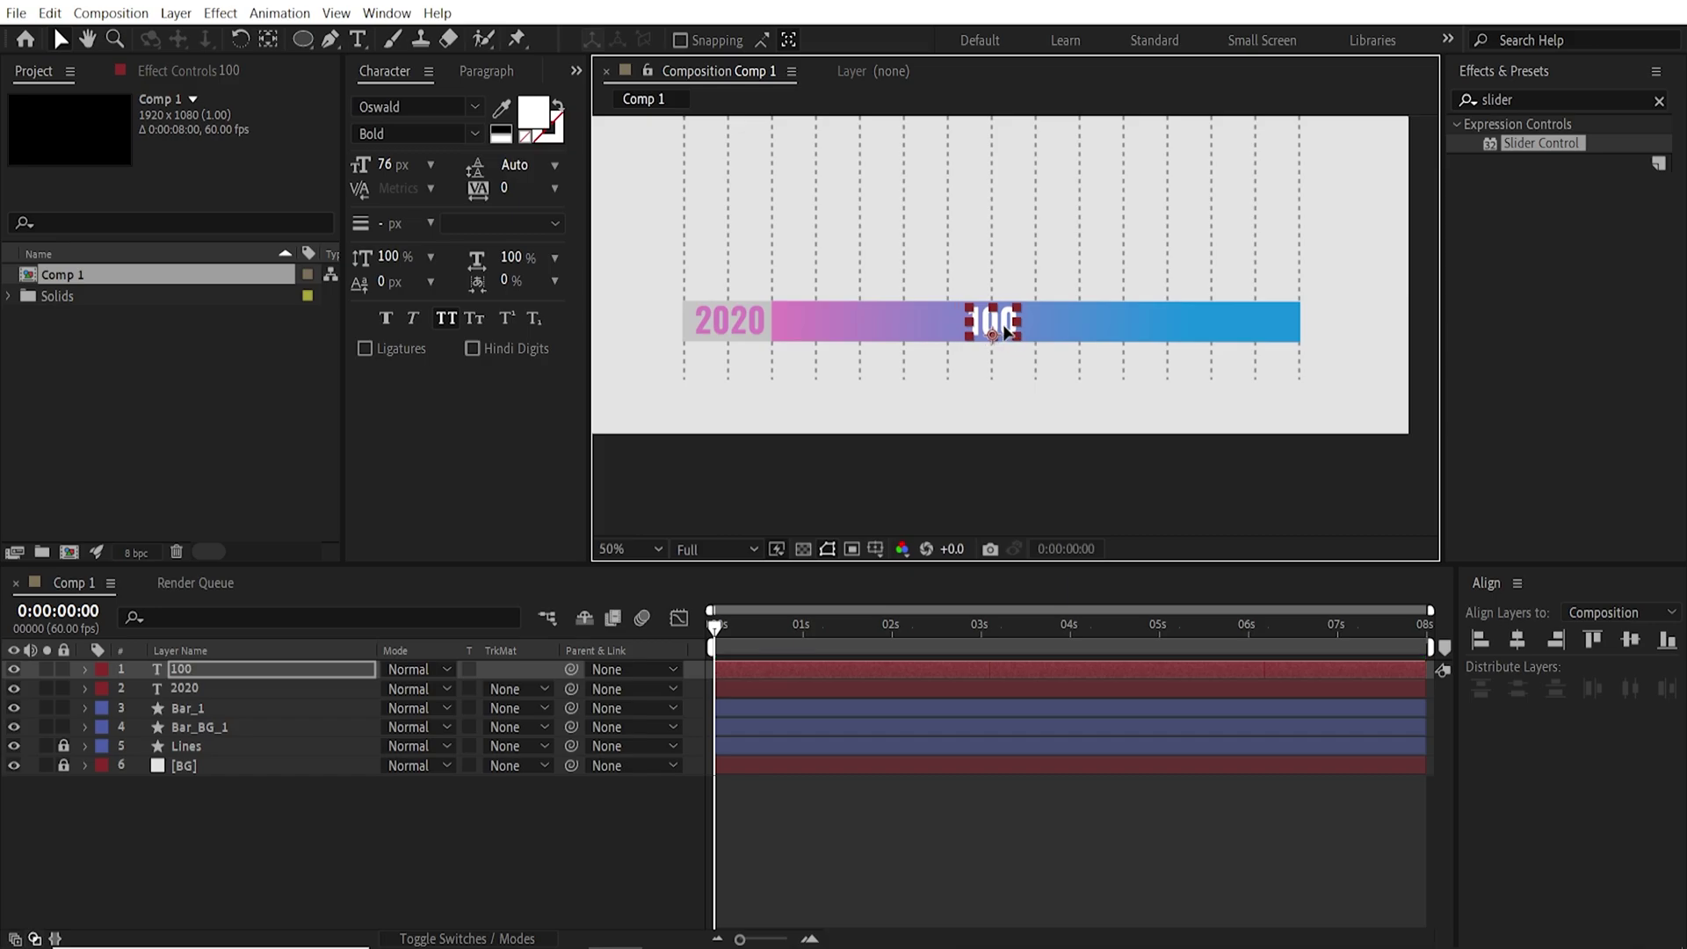
# - Change the label colour of the 100, 2020, Bar_1 and Bar_BG_1 layers to Yellow
pyautogui.click(189, 726)
pyautogui.keyDown('shift'); pyautogui.click(195, 670); pyautogui.keyUp('shift')
pyautogui.click(102, 728)
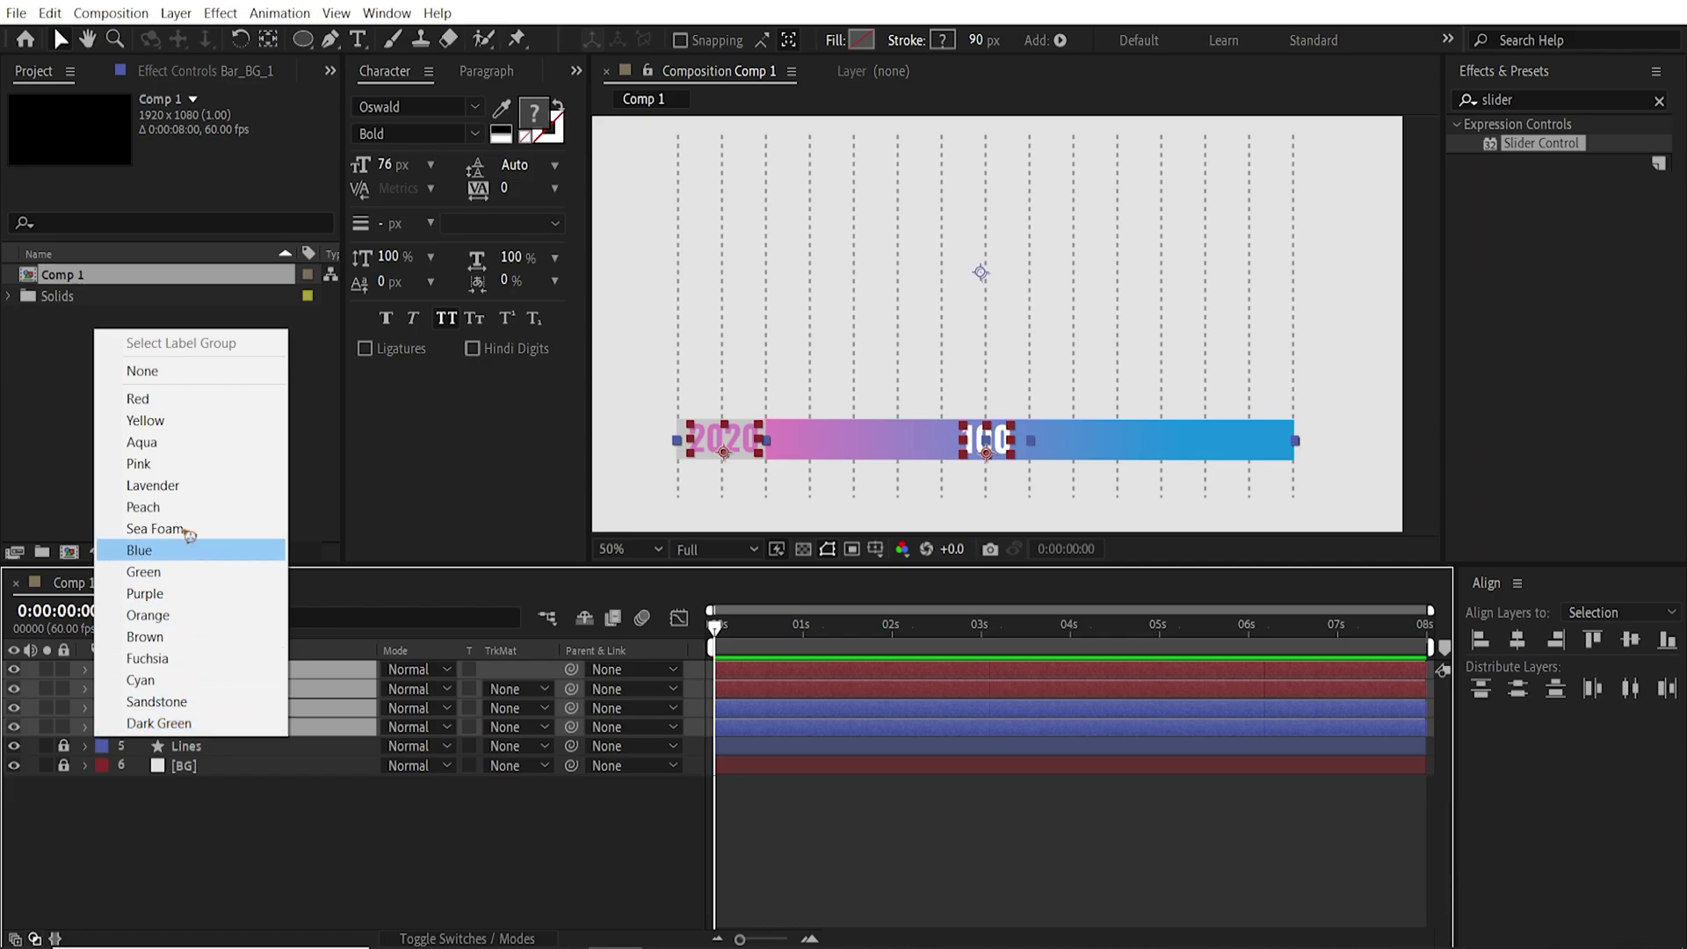
pyautogui.click(162, 426)
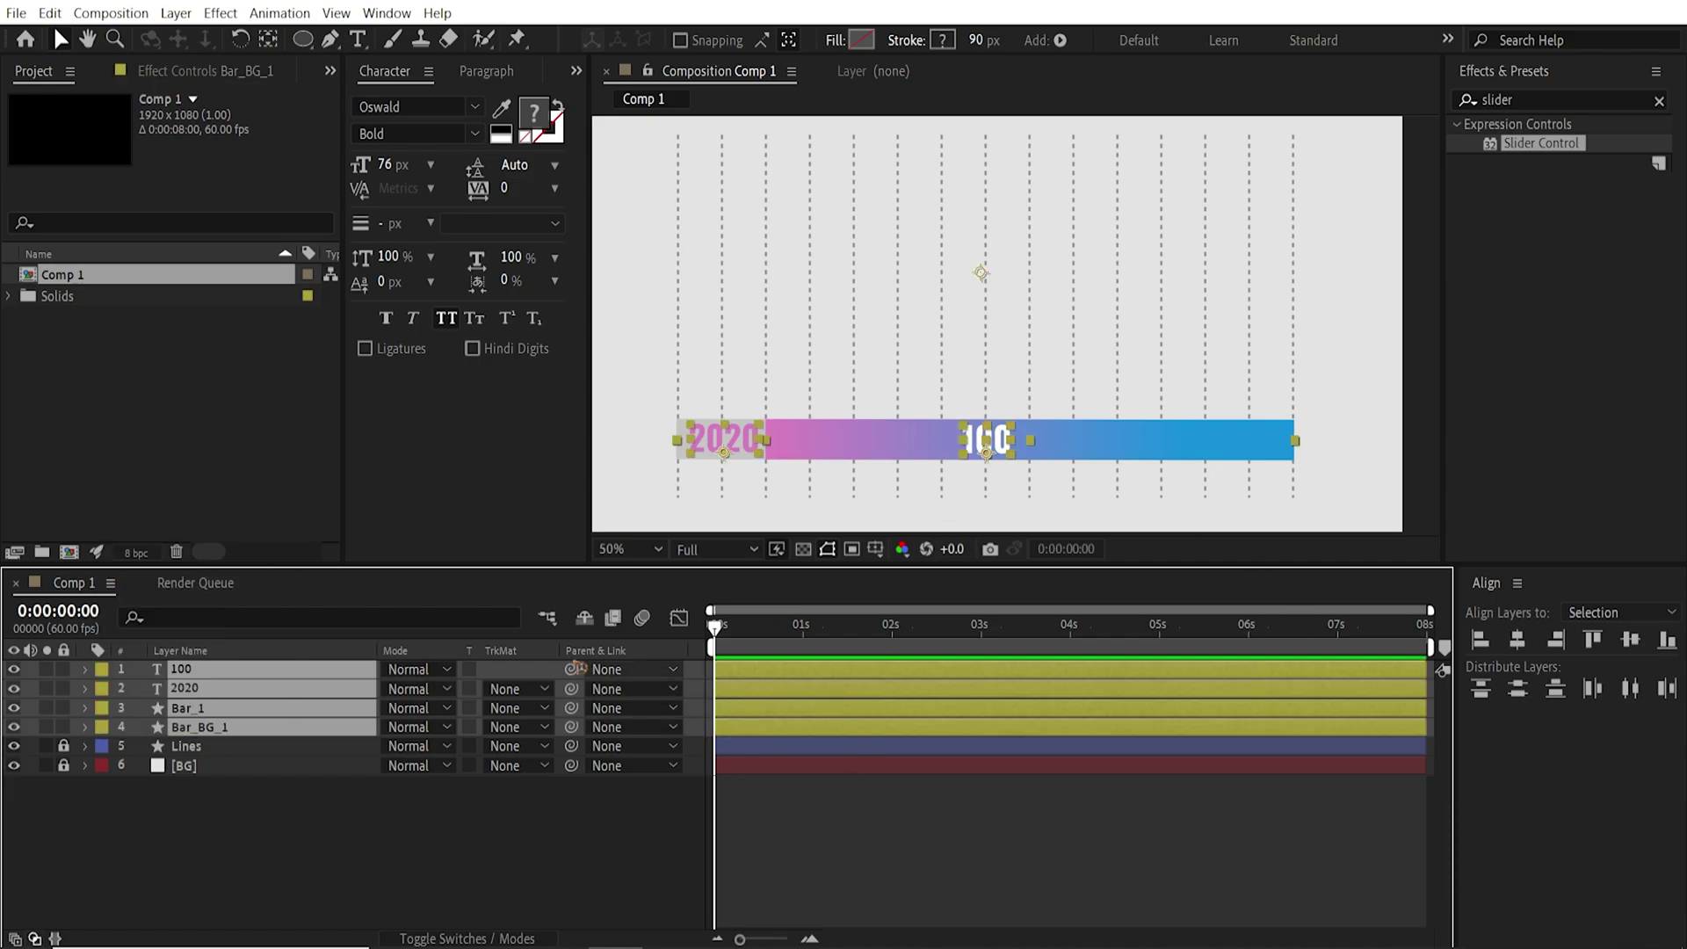
pyautogui.click(246, 859)
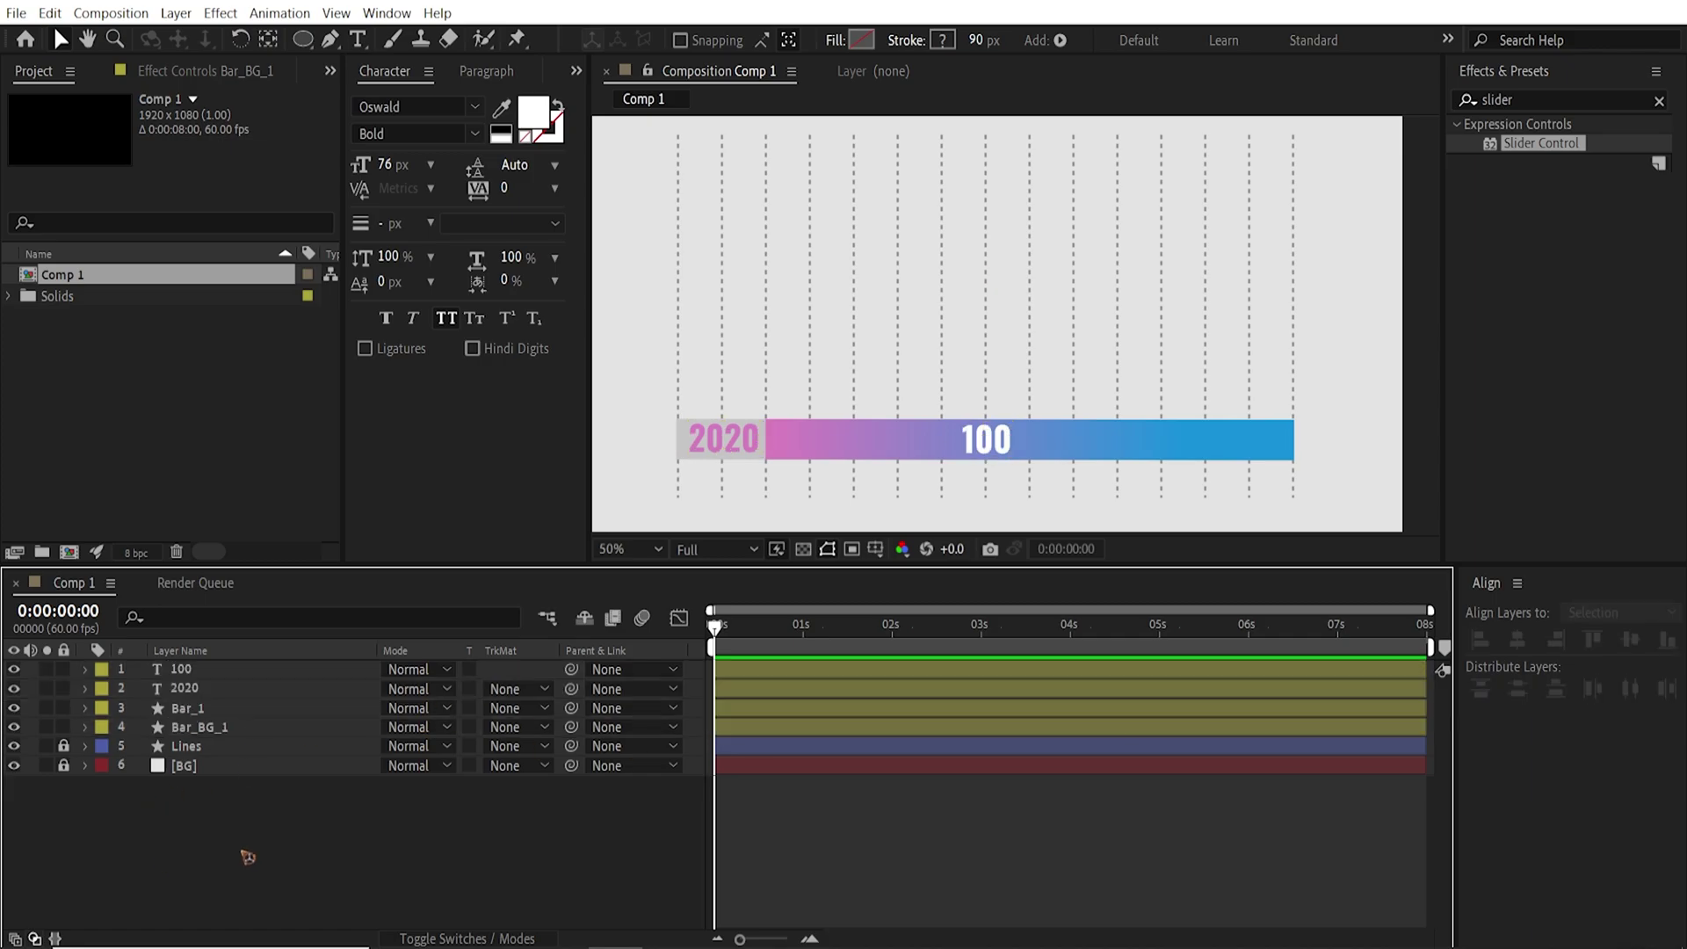
# - Create a null object and rename it Controller
pyautogui.click(176, 13)
pyautogui.moveTo(228, 37)
pyautogui.click(550, 124)
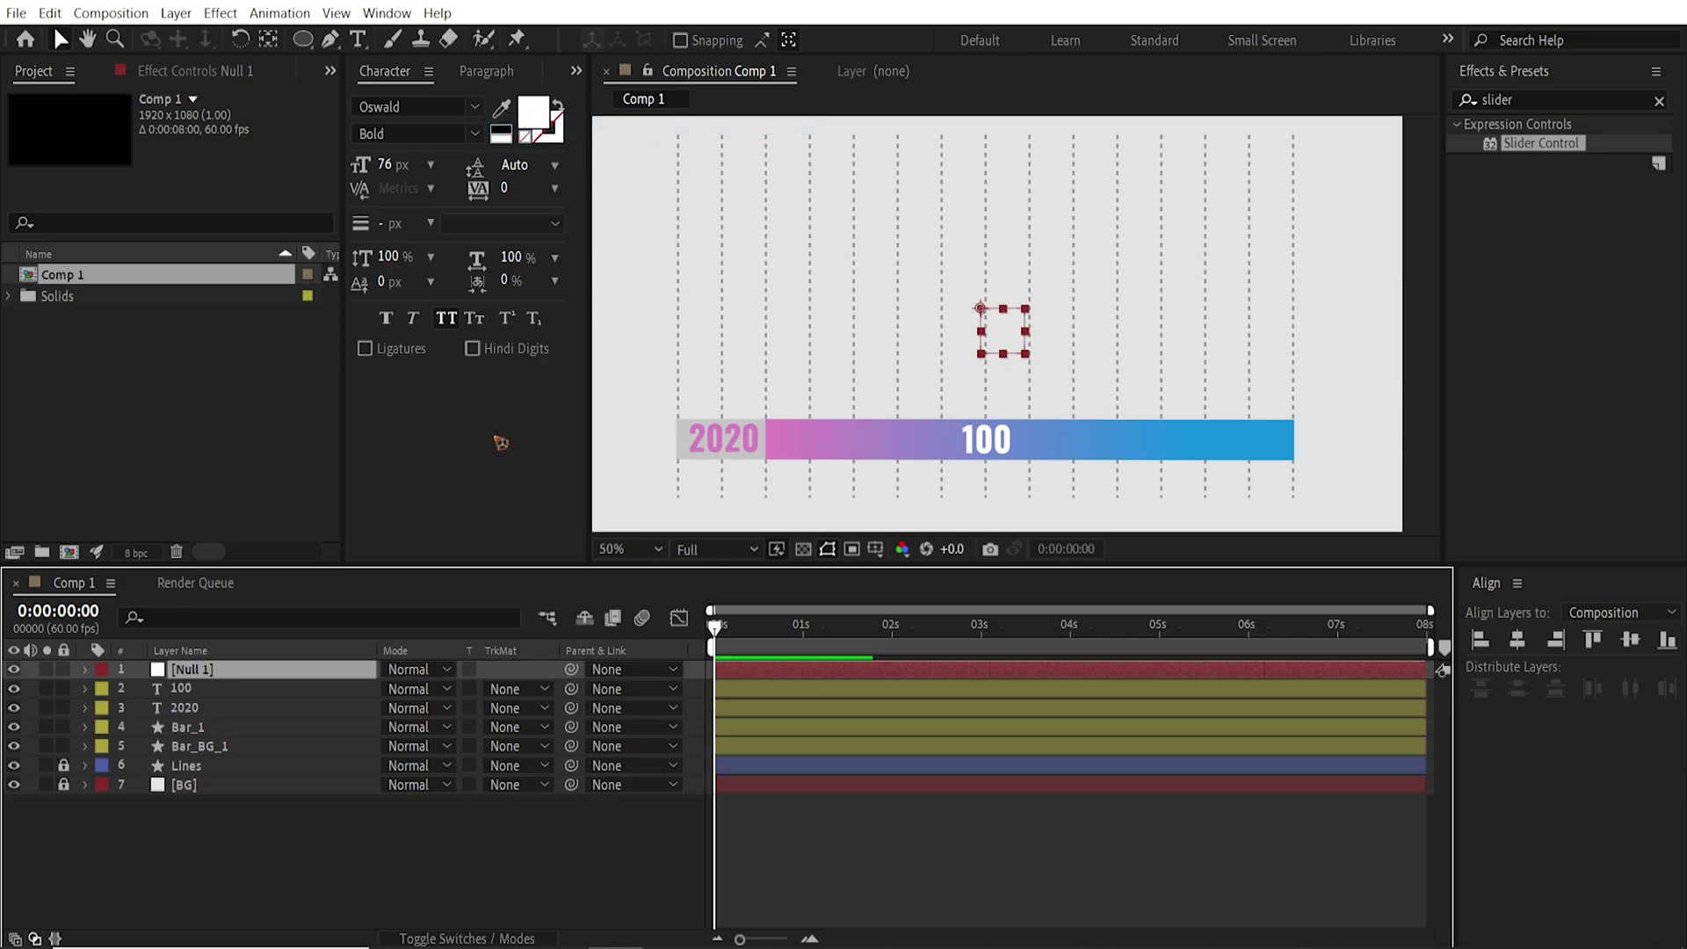
pyautogui.press('Return')
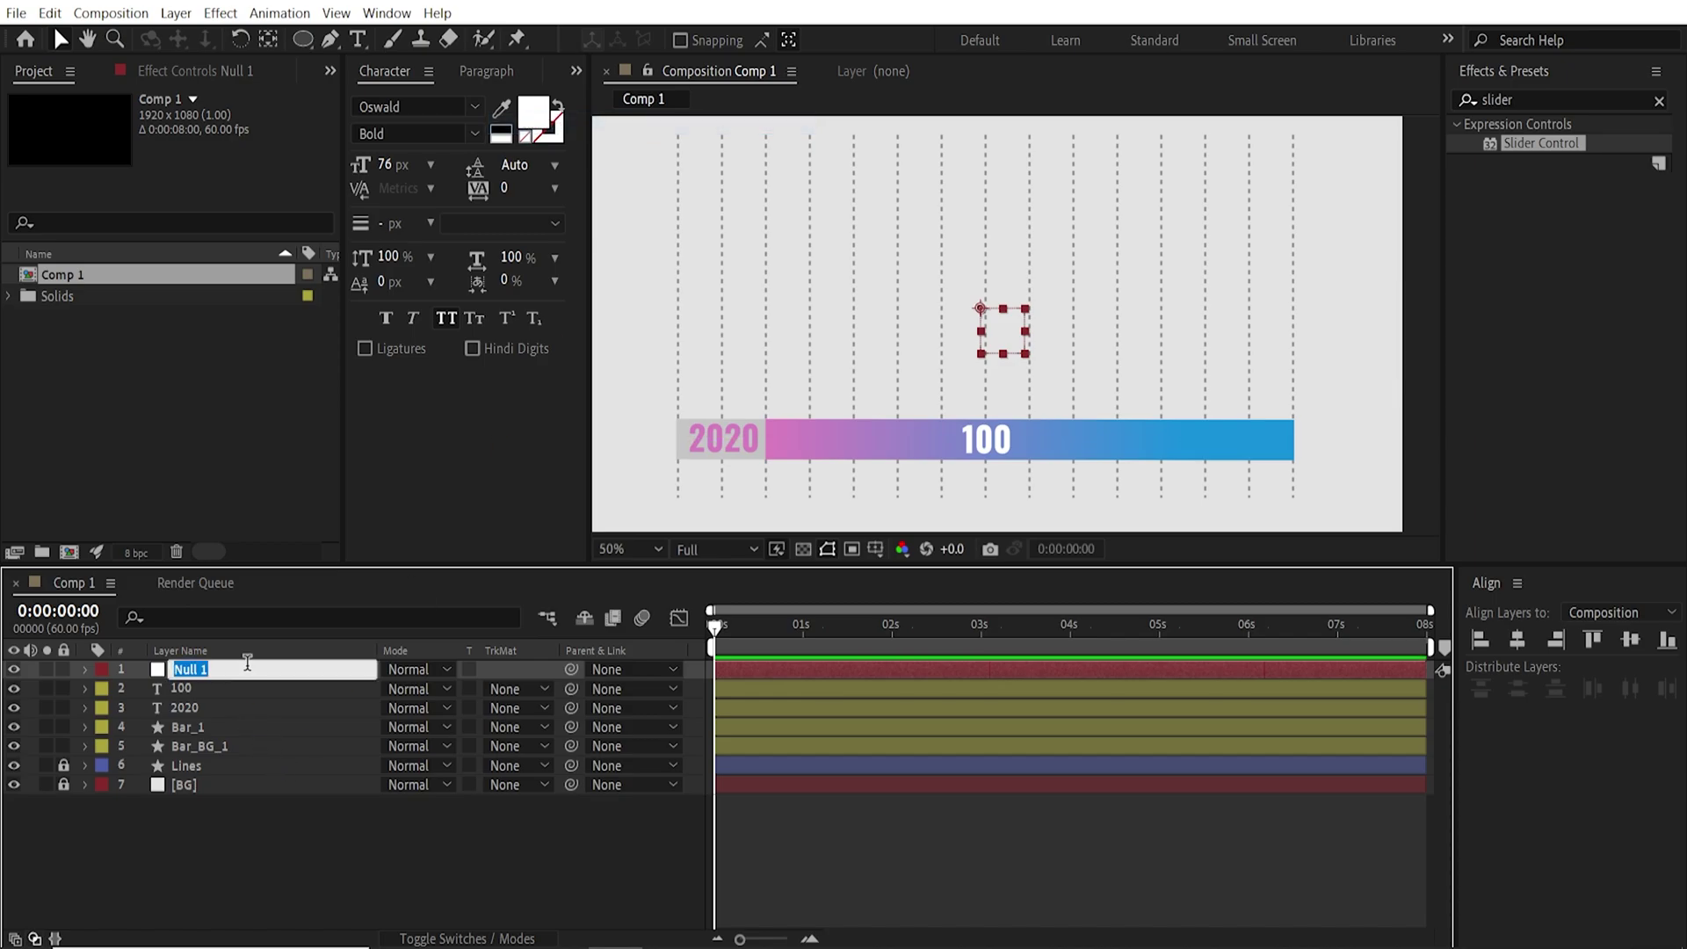
pyautogui.write('Controller')
pyautogui.press('Return')
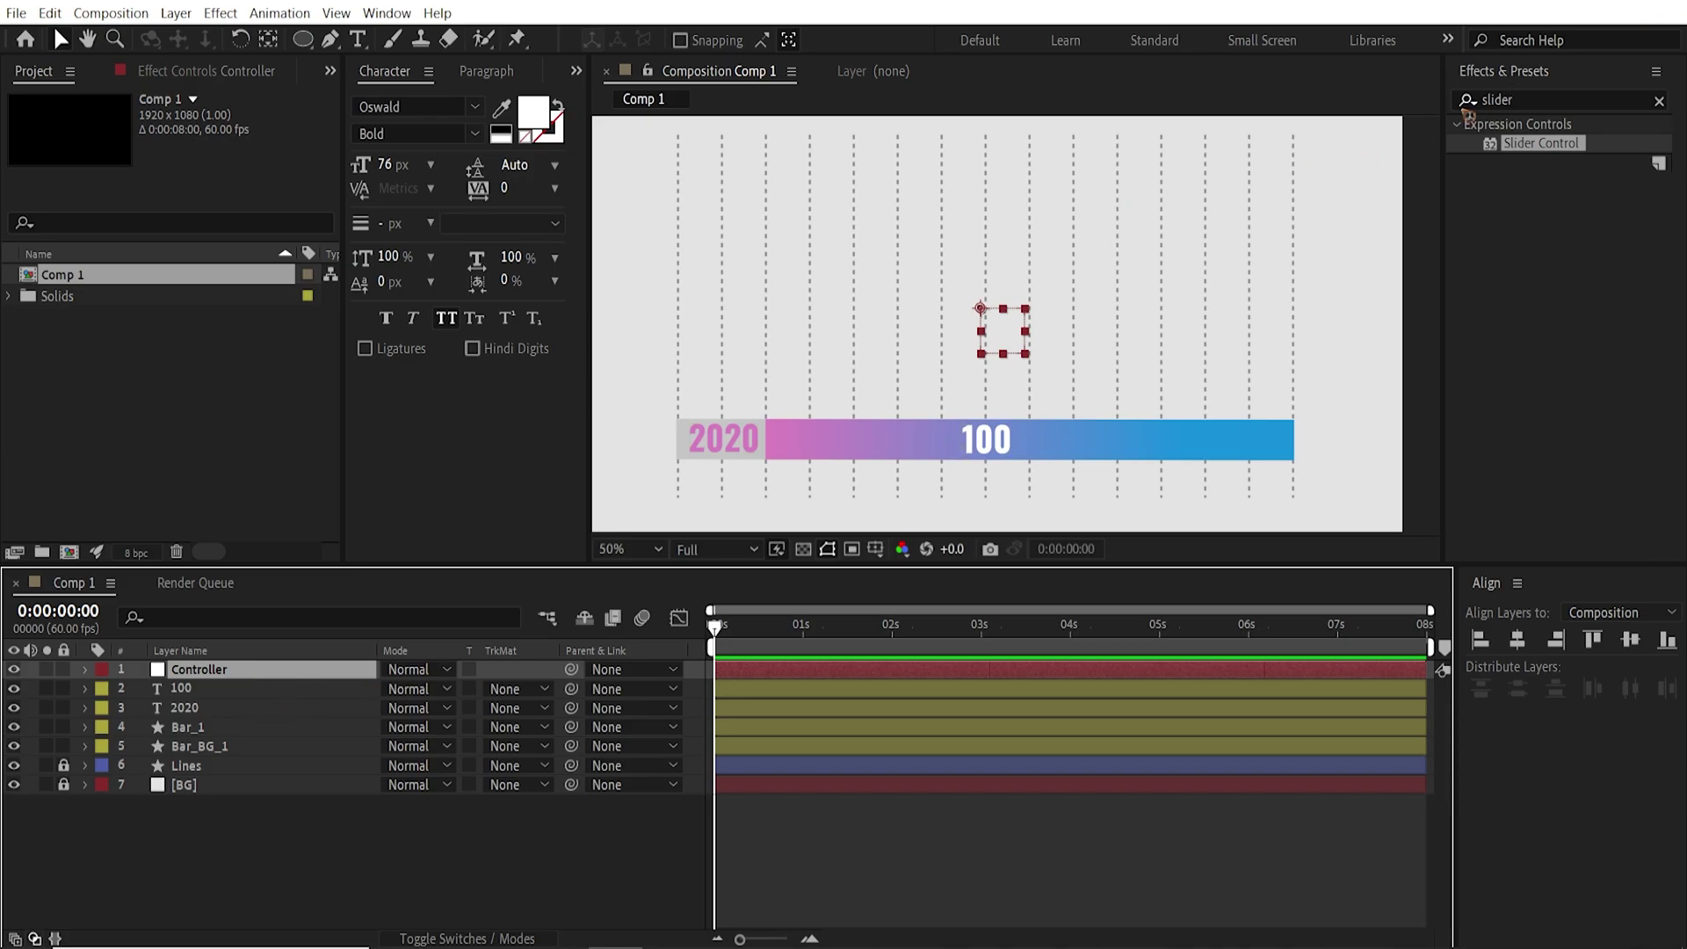
# - Apply a Slider Control effect to the Controller layer
pyautogui.click(1539, 99)
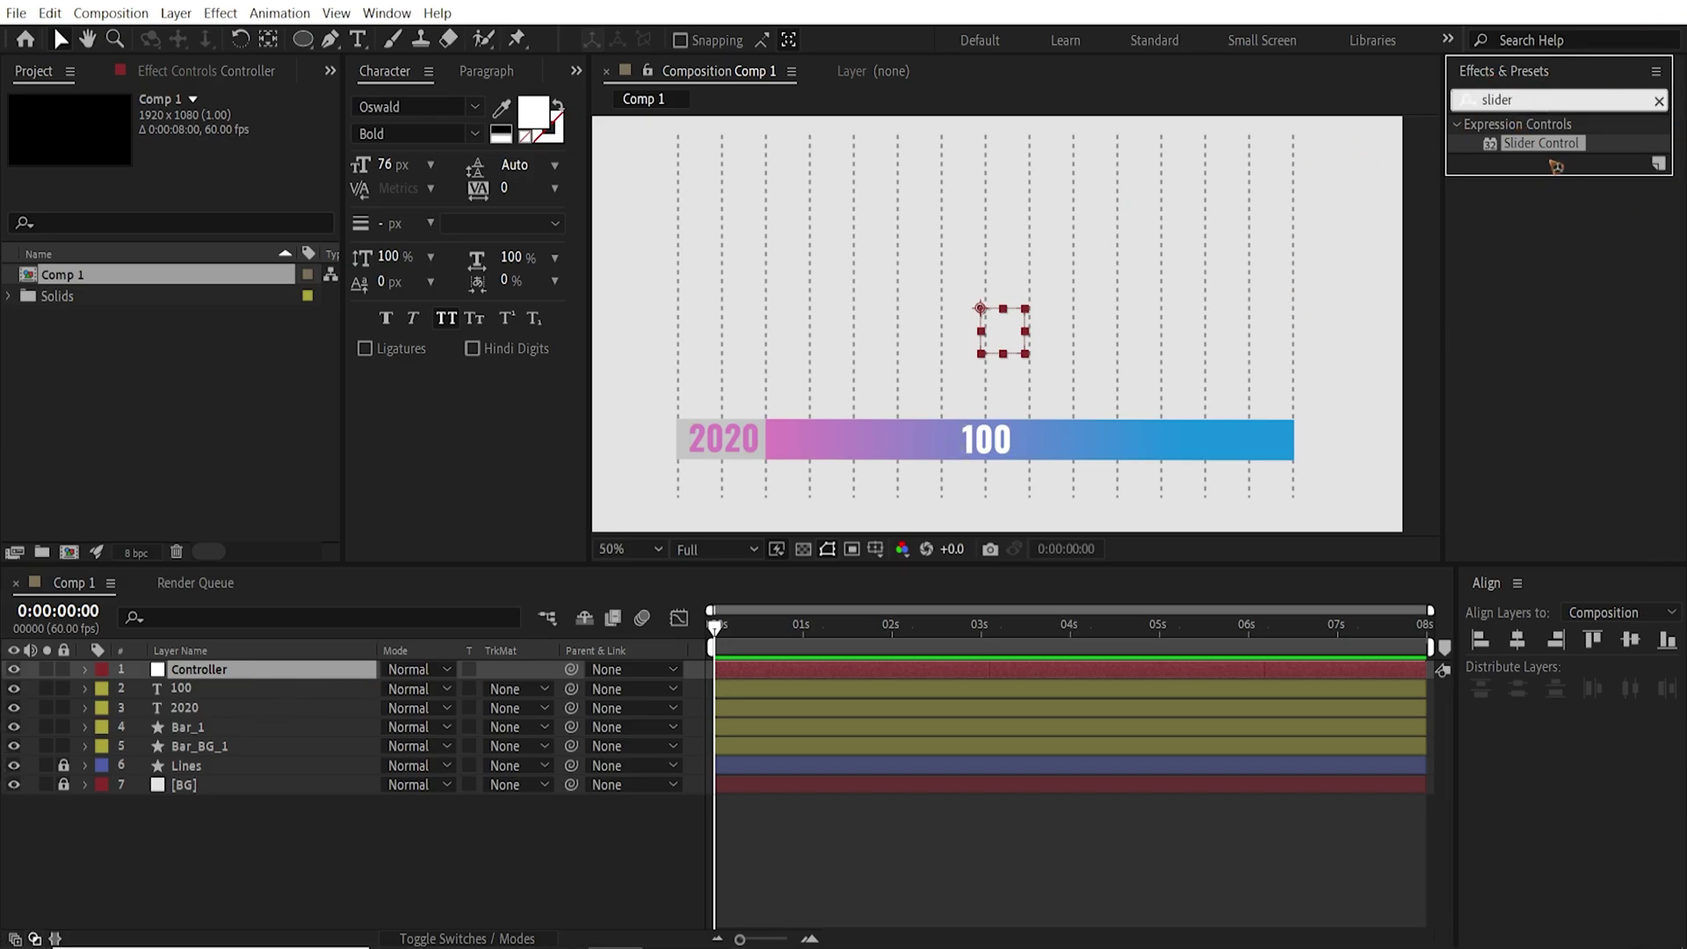
pyautogui.moveTo(1548, 149); pyautogui.dragTo(261, 677)
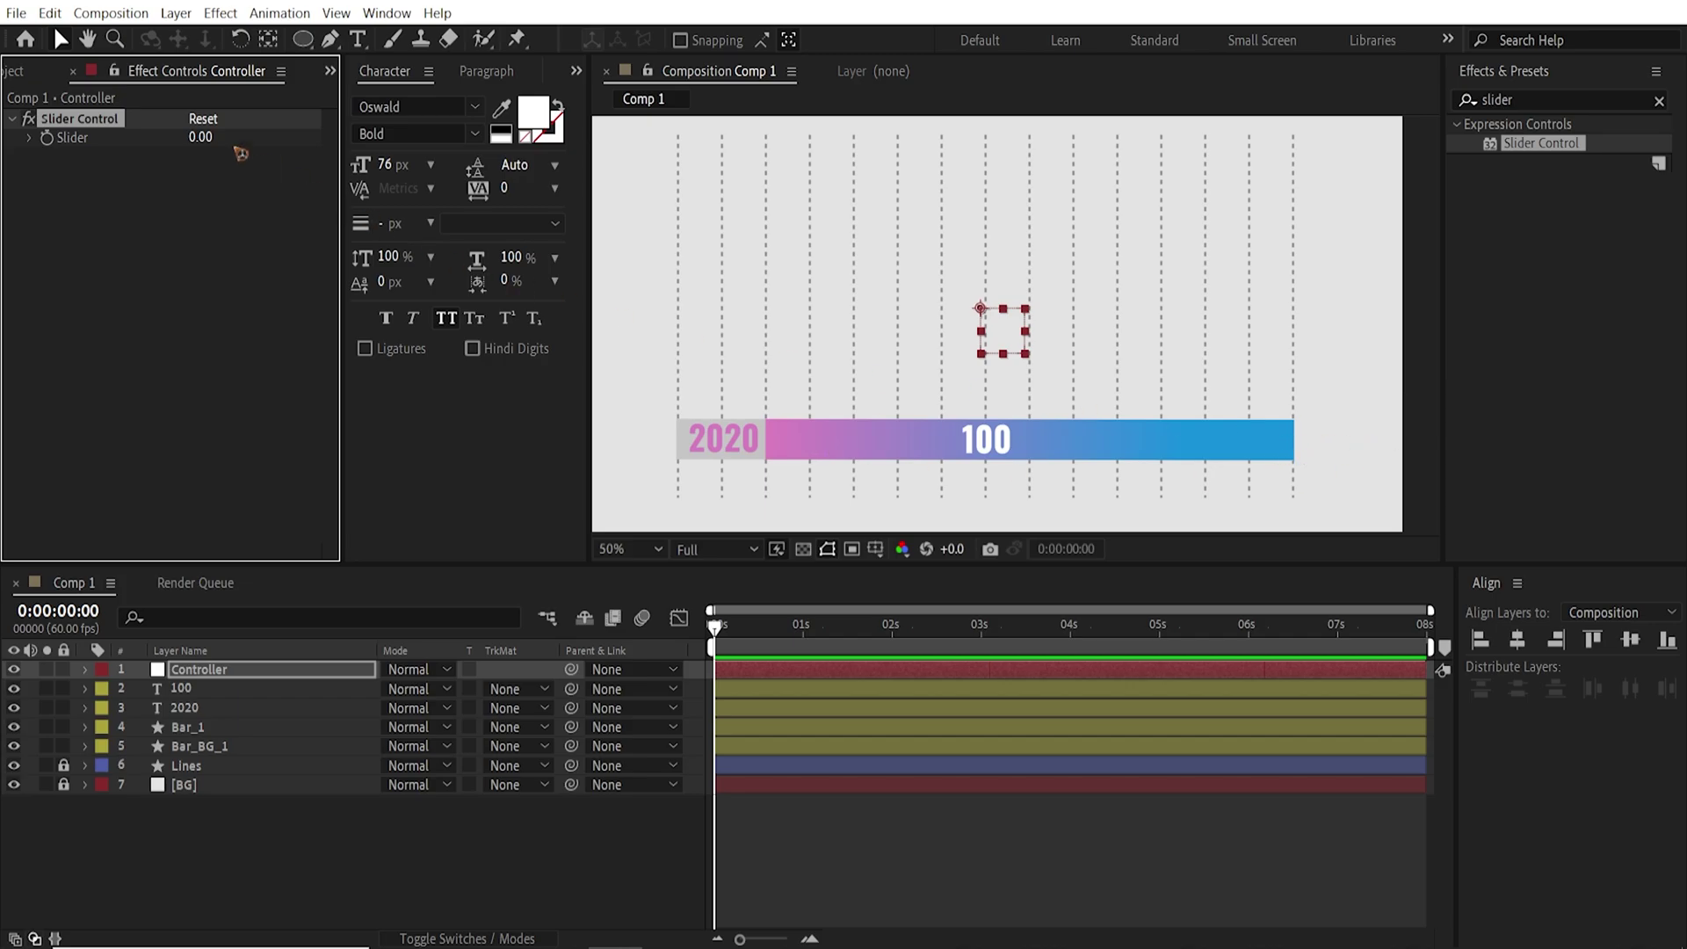
pyautogui.click(98, 163)
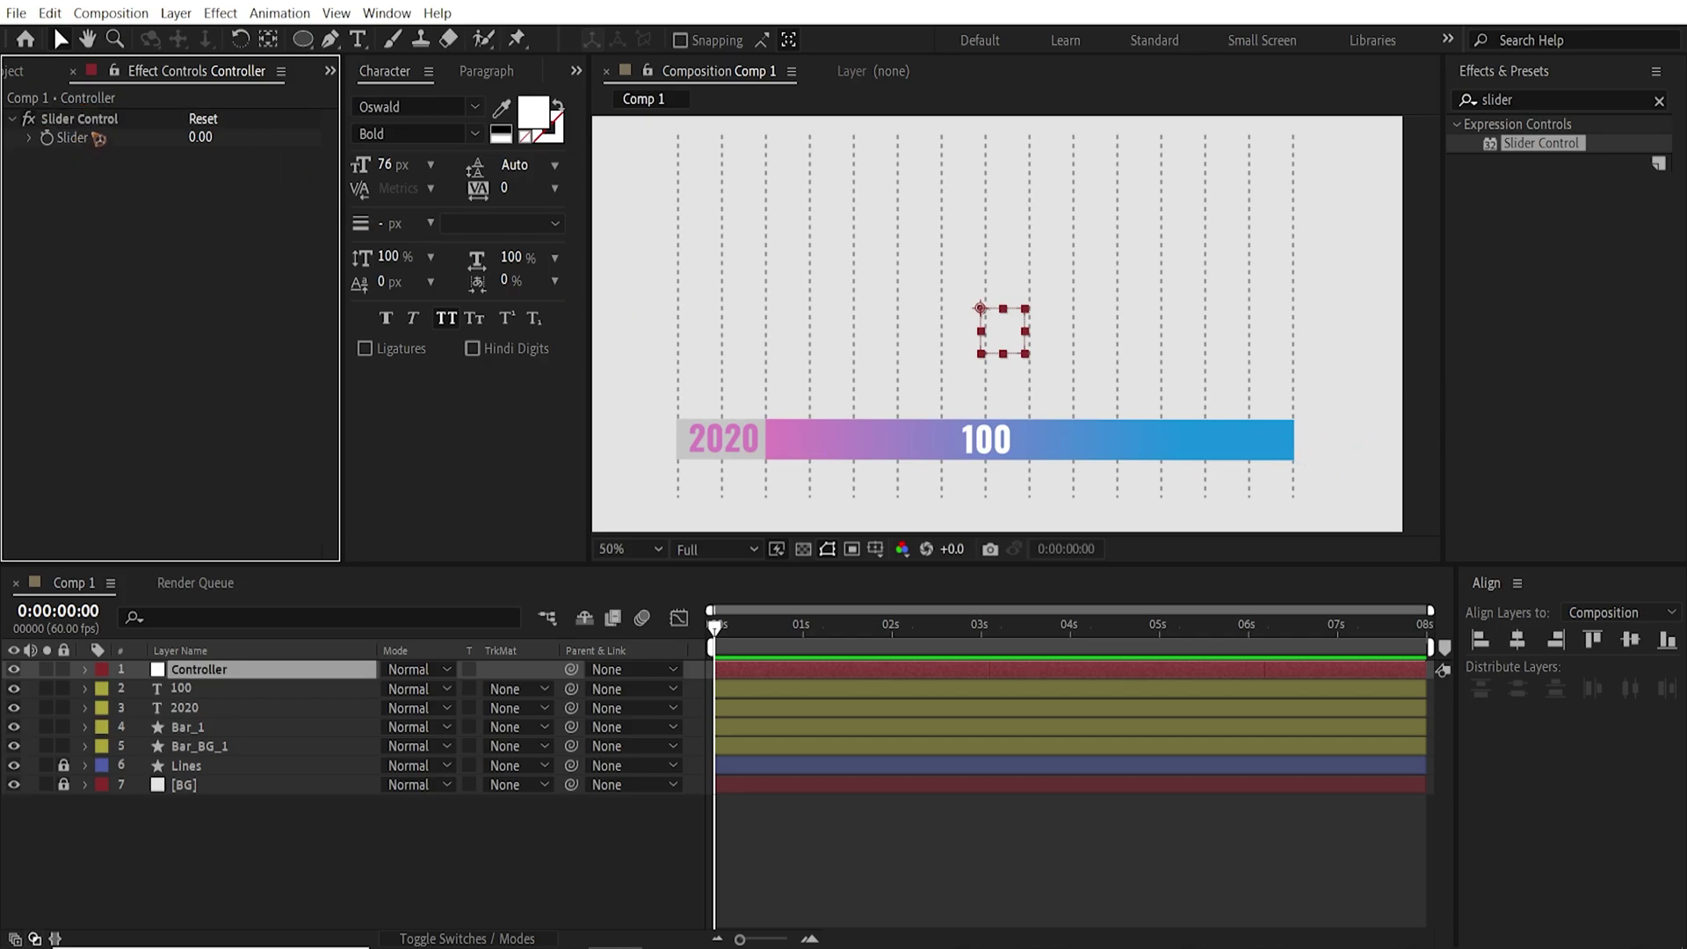
pyautogui.click(97, 122)
# - Vary the Slider value of the Slider Control on Controller and leave it at 152
pyautogui.moveTo(209, 143); pyautogui.dragTo(358, 134)
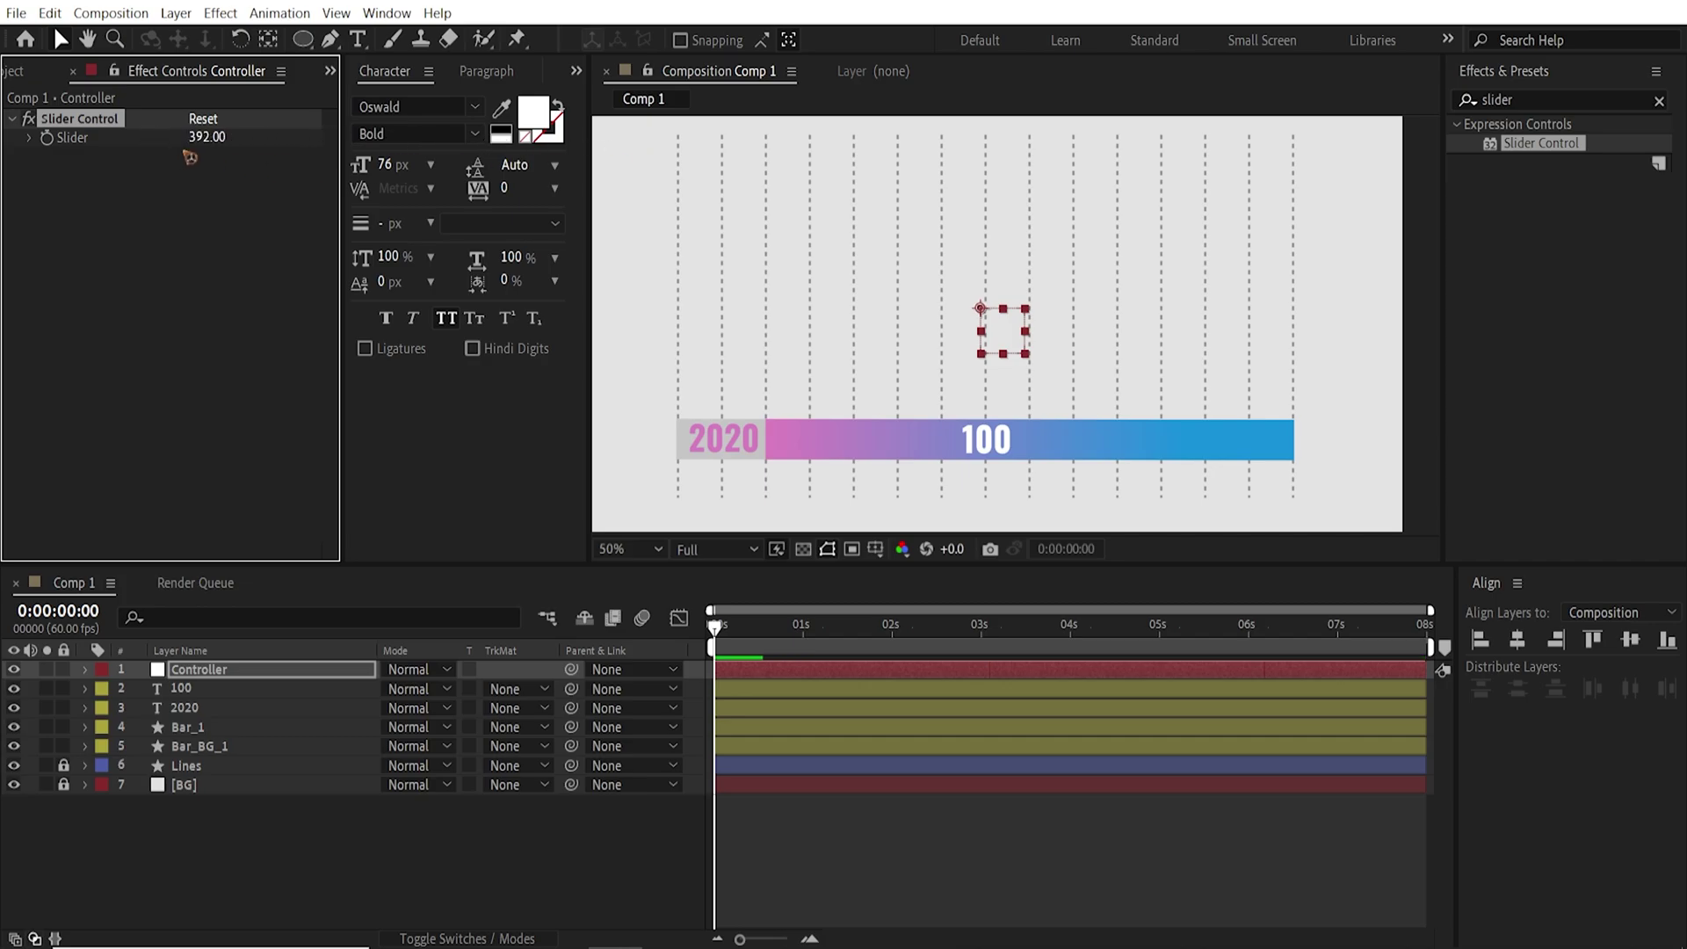
pyautogui.moveTo(214, 139); pyautogui.dragTo(423, 148)
pyautogui.moveTo(216, 138)
pyautogui.mouseDown()
pyautogui.moveTo(202, 142)
pyautogui.moveTo(267, 147)
pyautogui.moveTo(214, 151)
pyautogui.mouseUp()
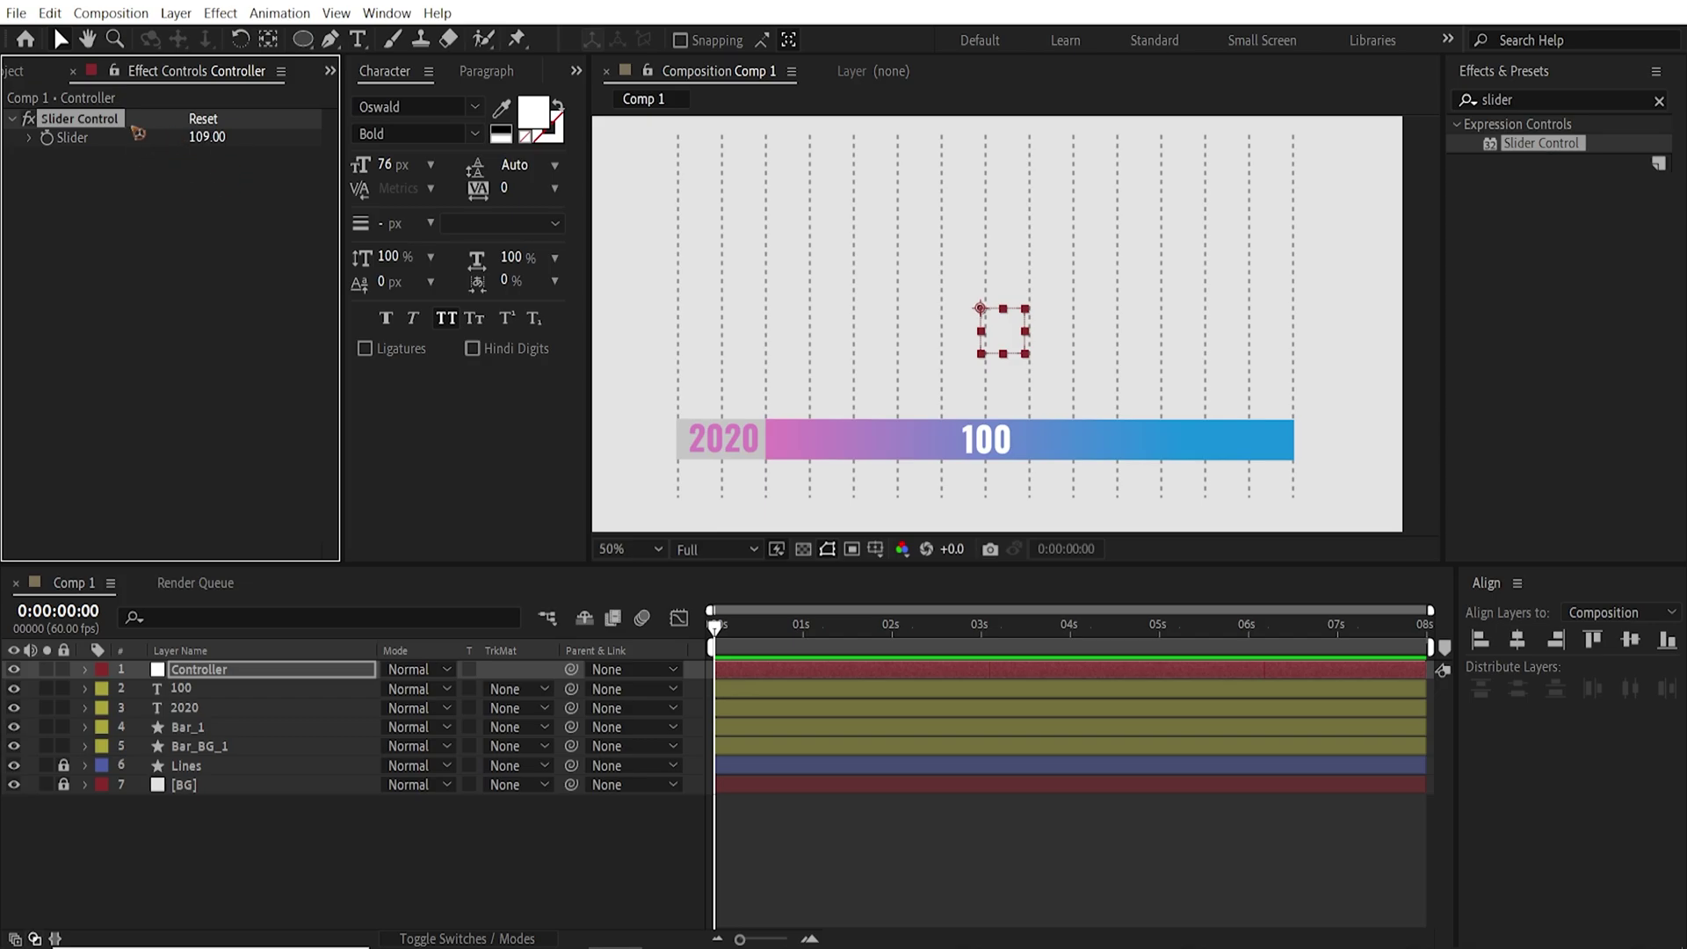
pyautogui.click(205, 138)
pyautogui.write('67')
pyautogui.press('Return')
# - Rename the Slider Control effect on the Controller layer as 2020
pyautogui.moveTo(155, 147); pyautogui.dragTo(68, 160)
pyautogui.press('Return')
pyautogui.write('2020')
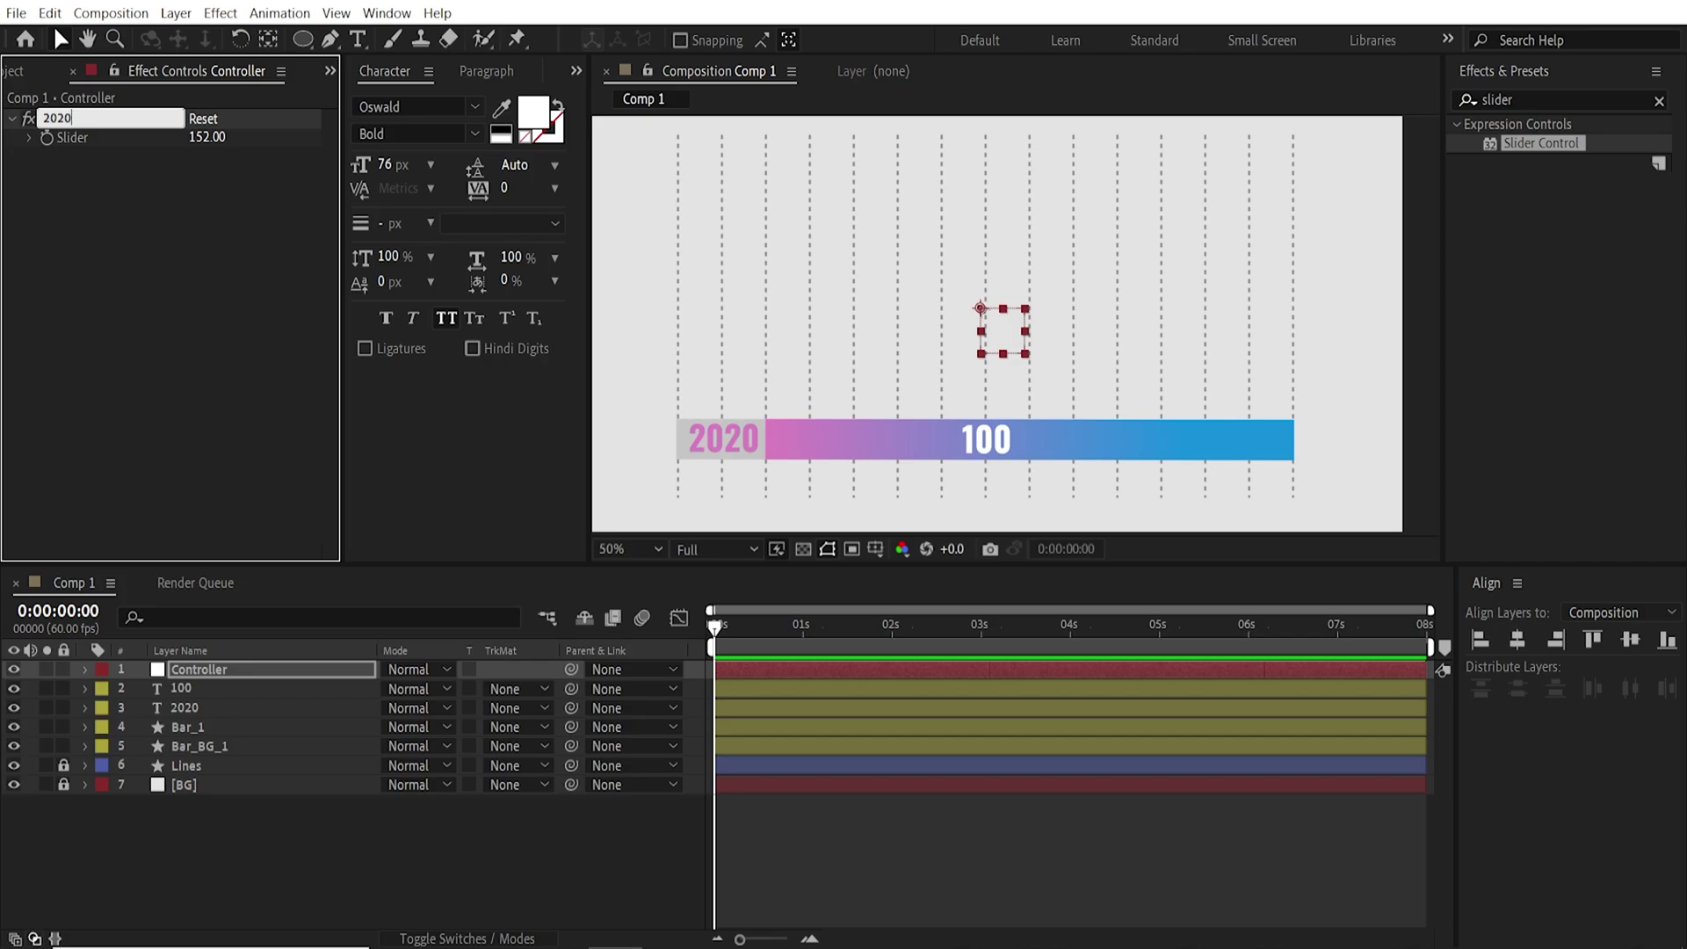
pyautogui.press('Return')
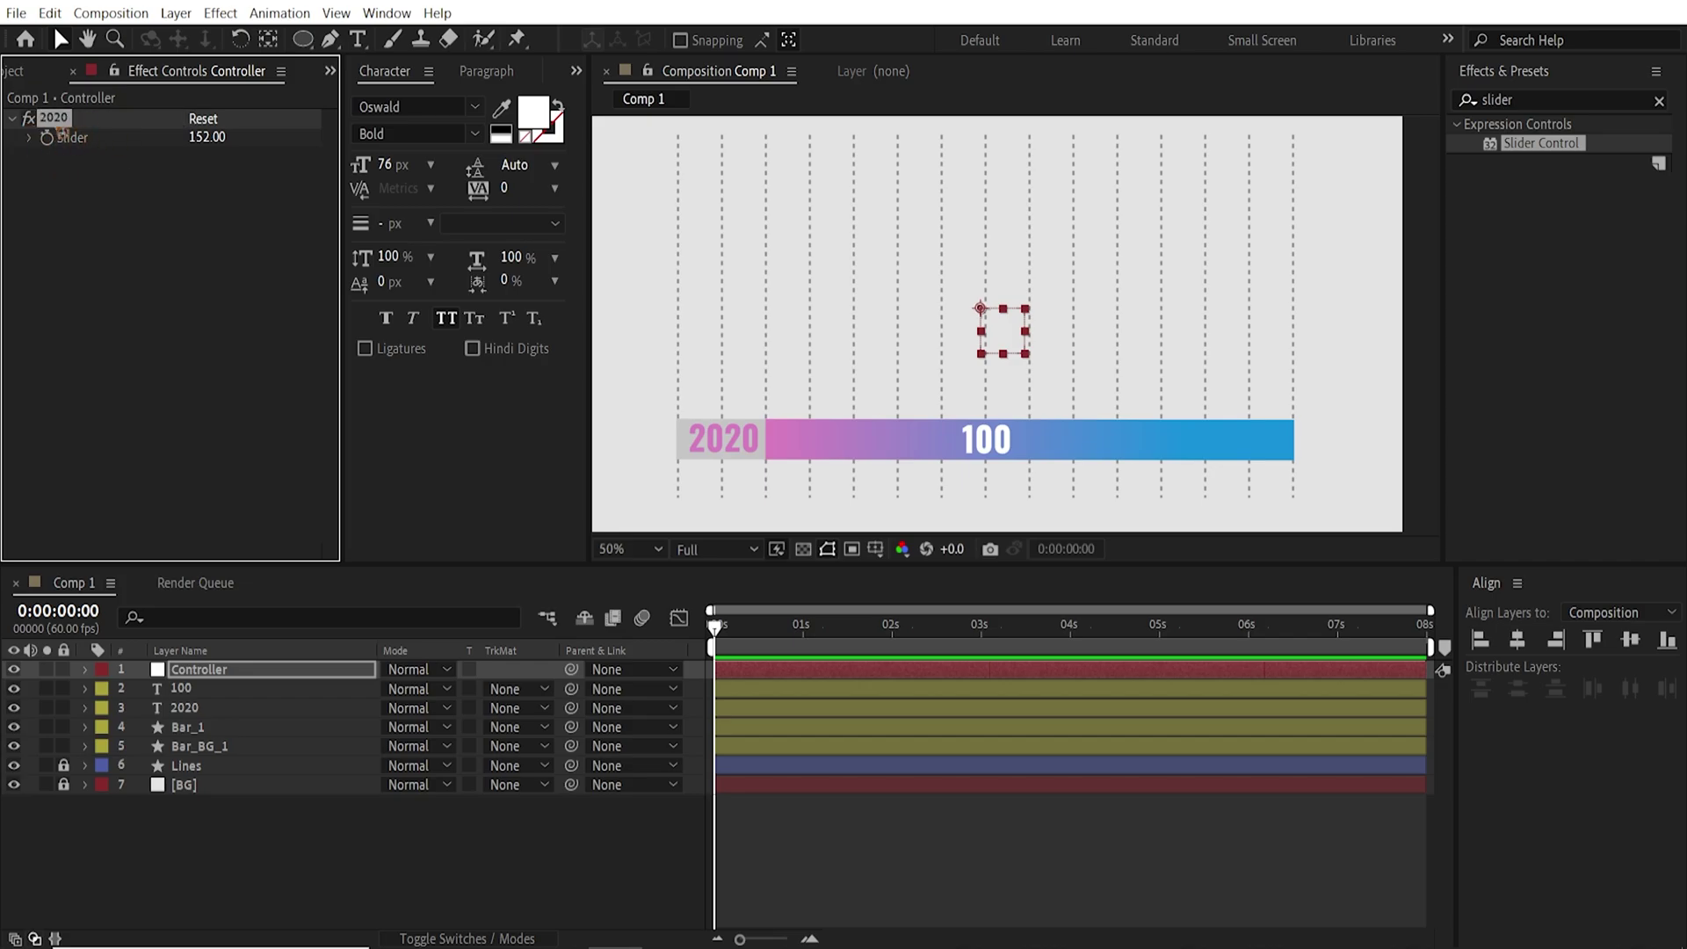
pyautogui.moveTo(641, 390); pyautogui.dragTo(1415, 496)
pyautogui.click(251, 846)
pyautogui.click(264, 675)
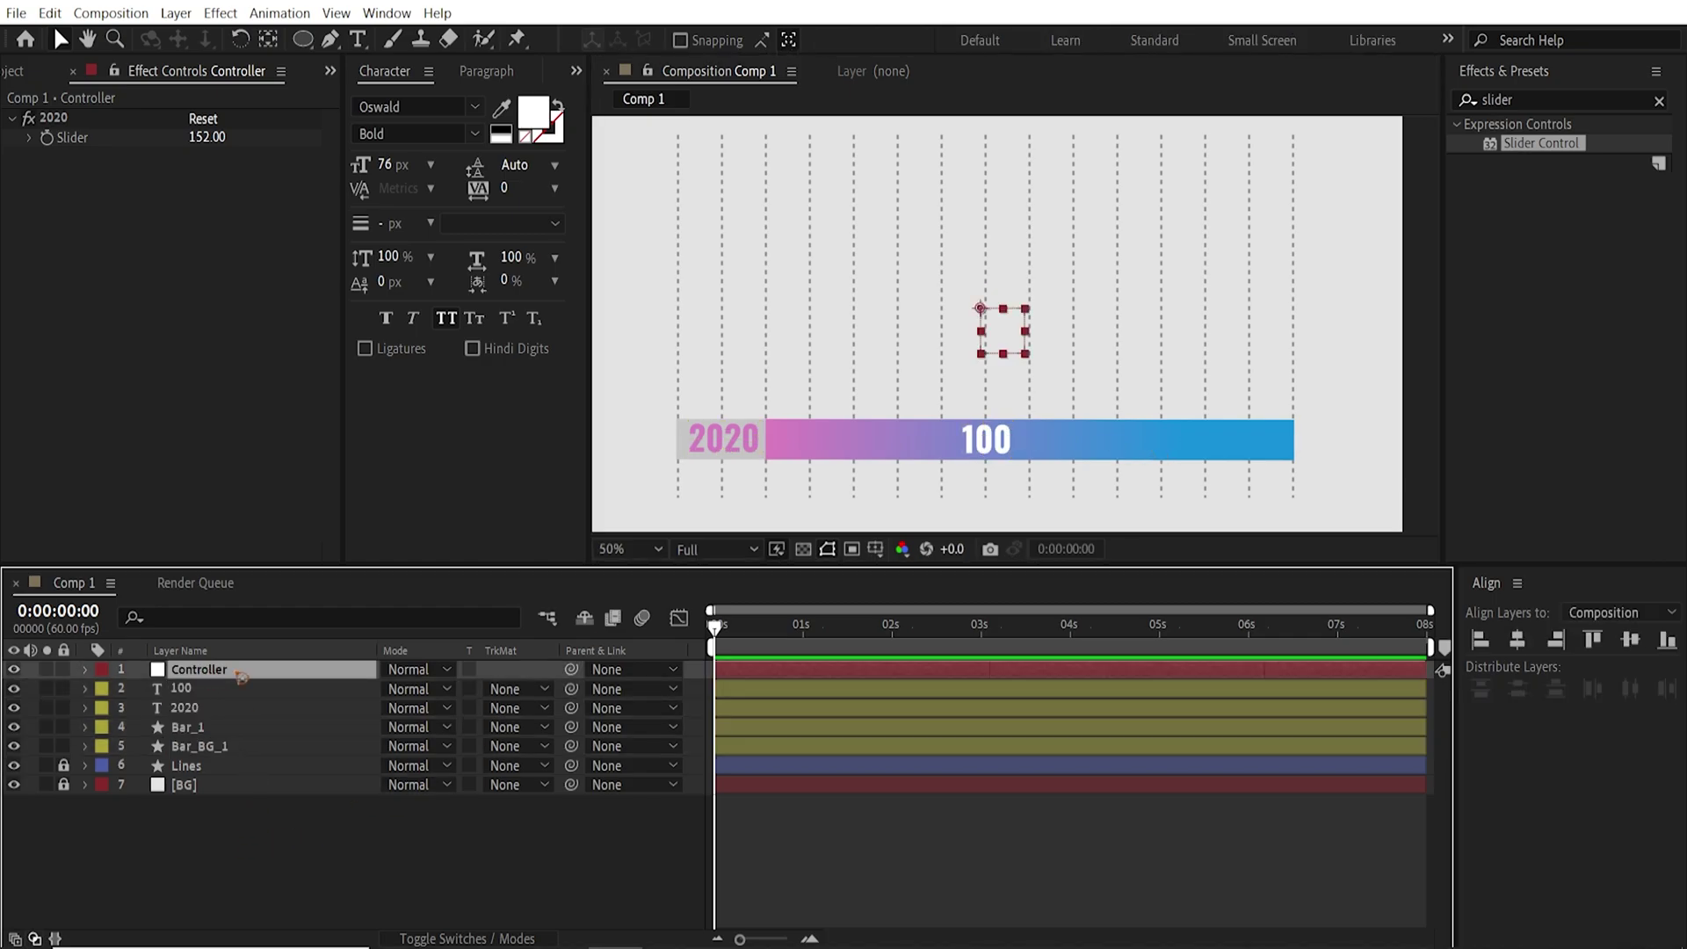
# - Add the expression clamp(value, 0,100); to the Slider property of the 2020 effect on the Controller layer
pyautogui.click(123, 88)
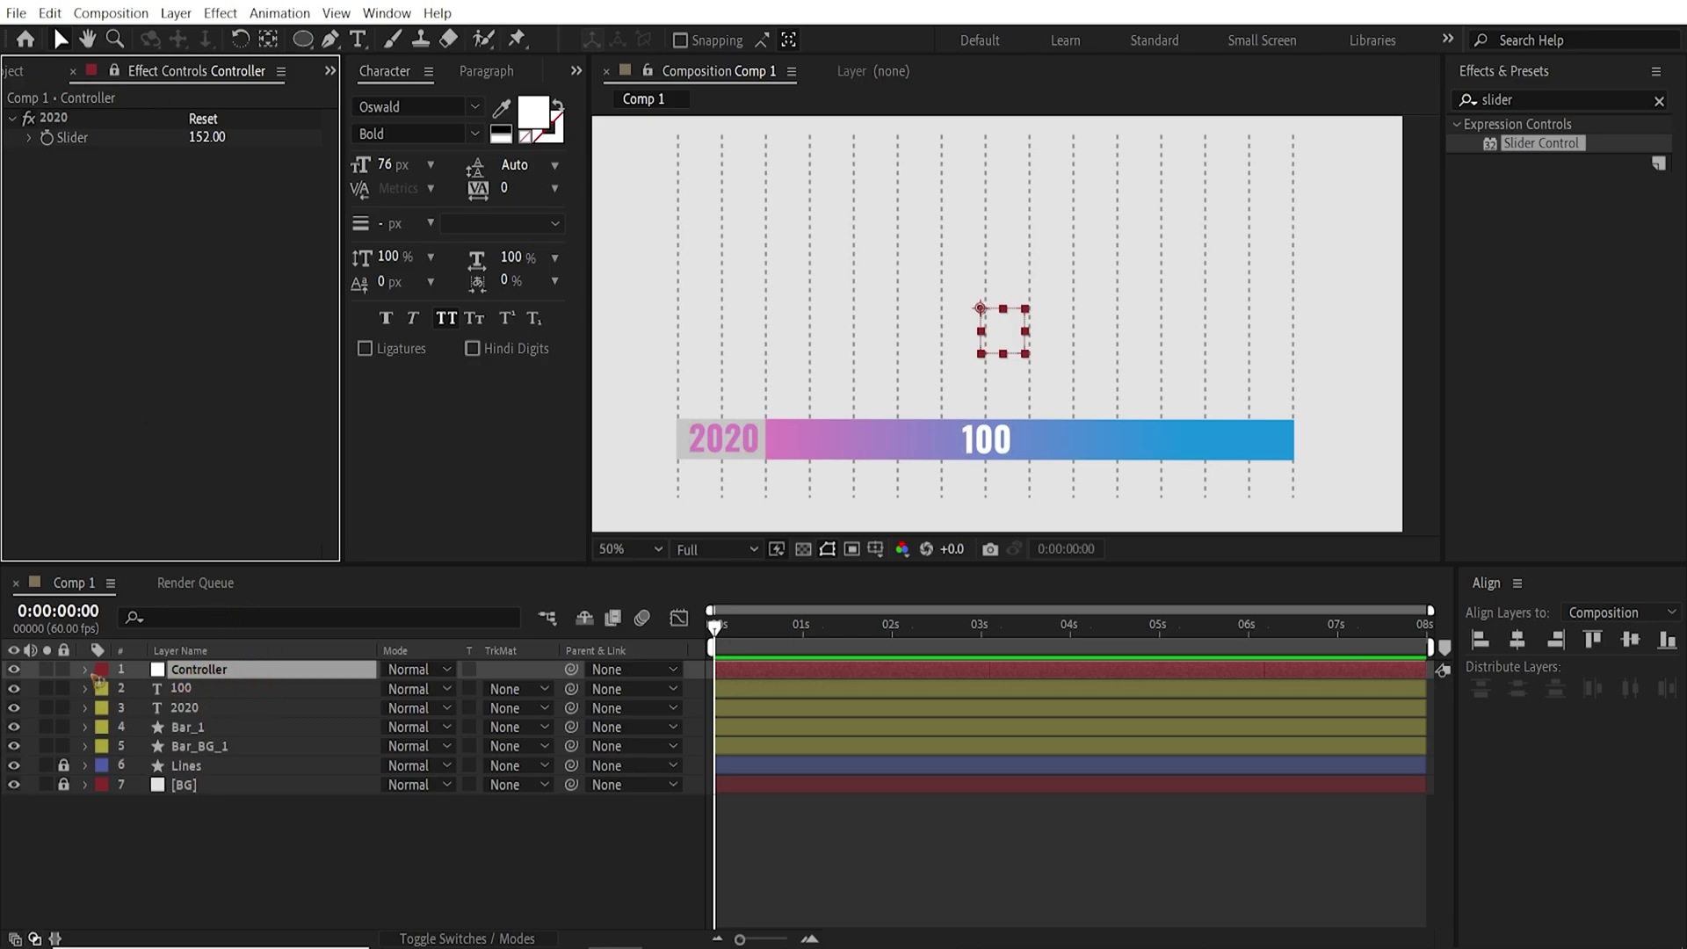
pyautogui.click(88, 671)
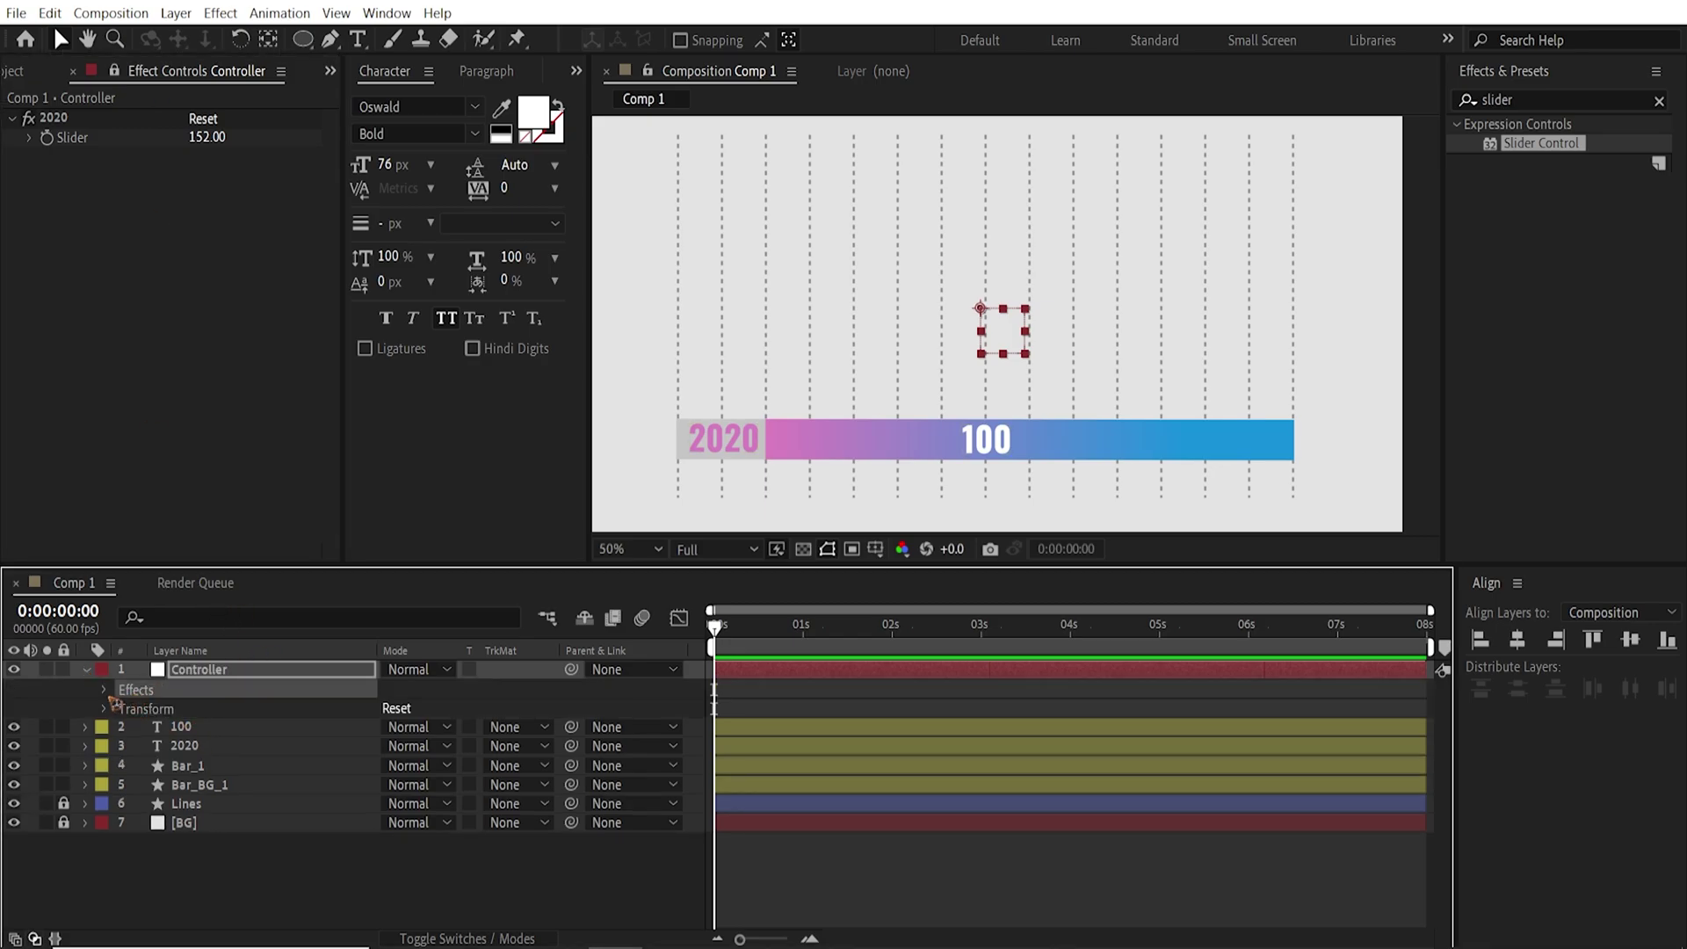
pyautogui.click(106, 690)
pyautogui.click(136, 708)
pyautogui.click(124, 709)
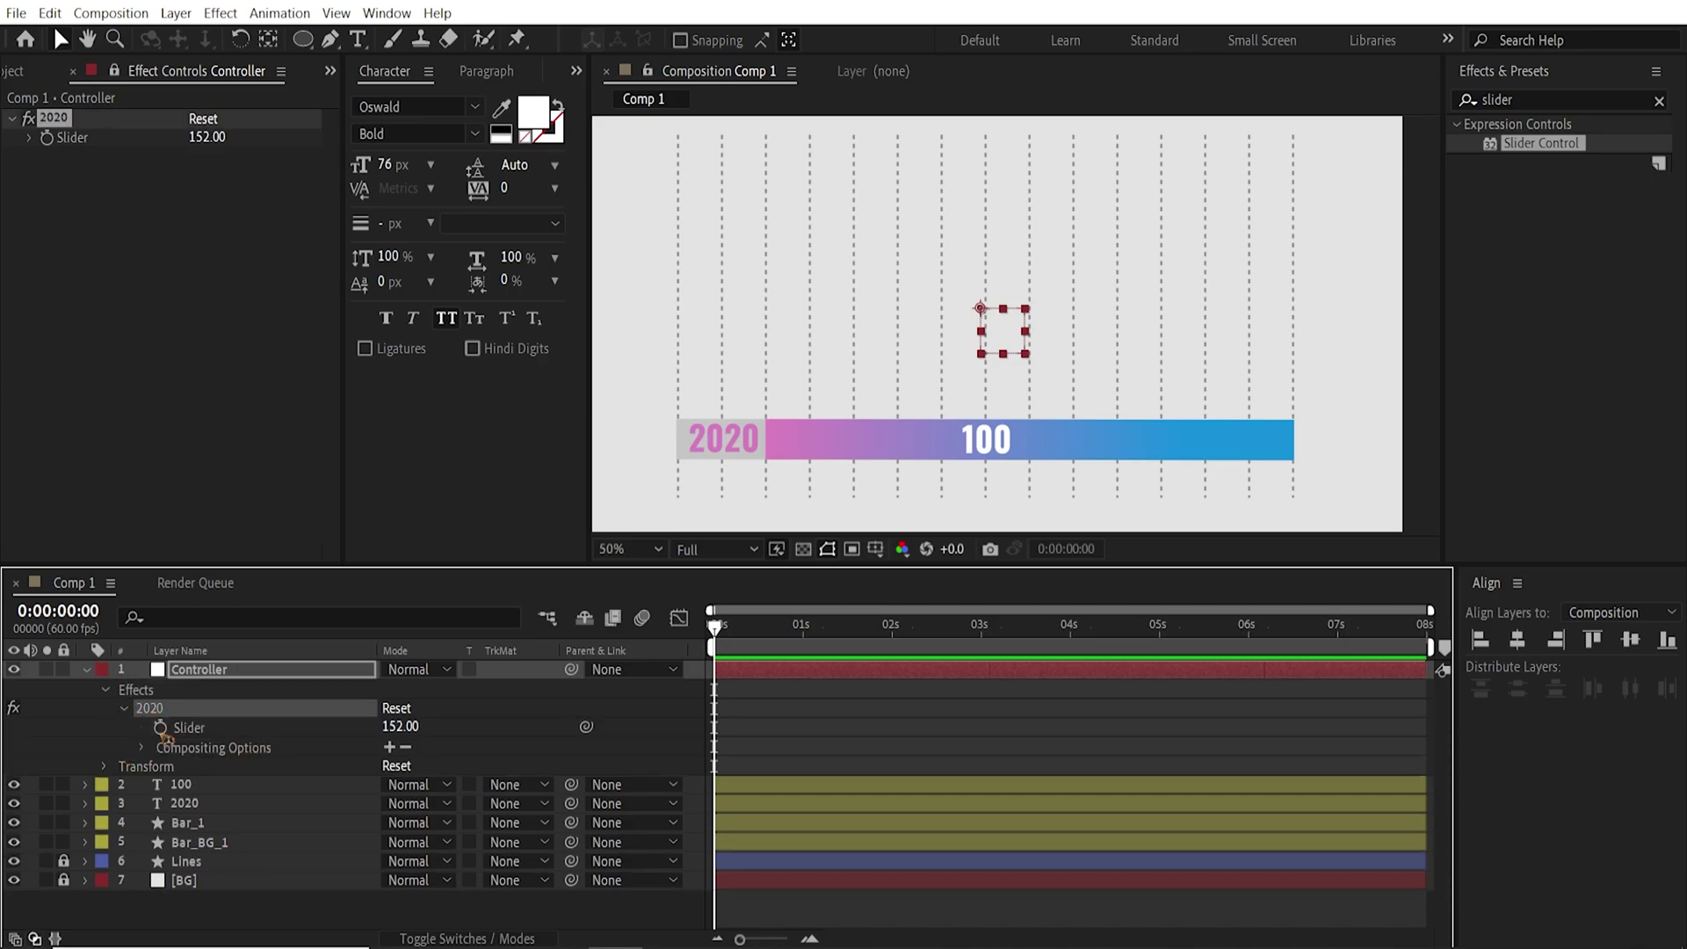
pyautogui.keyDown('alt'); pyautogui.click(162, 729); pyautogui.keyUp('alt')
pyautogui.write('clamp(value, 0,100);')
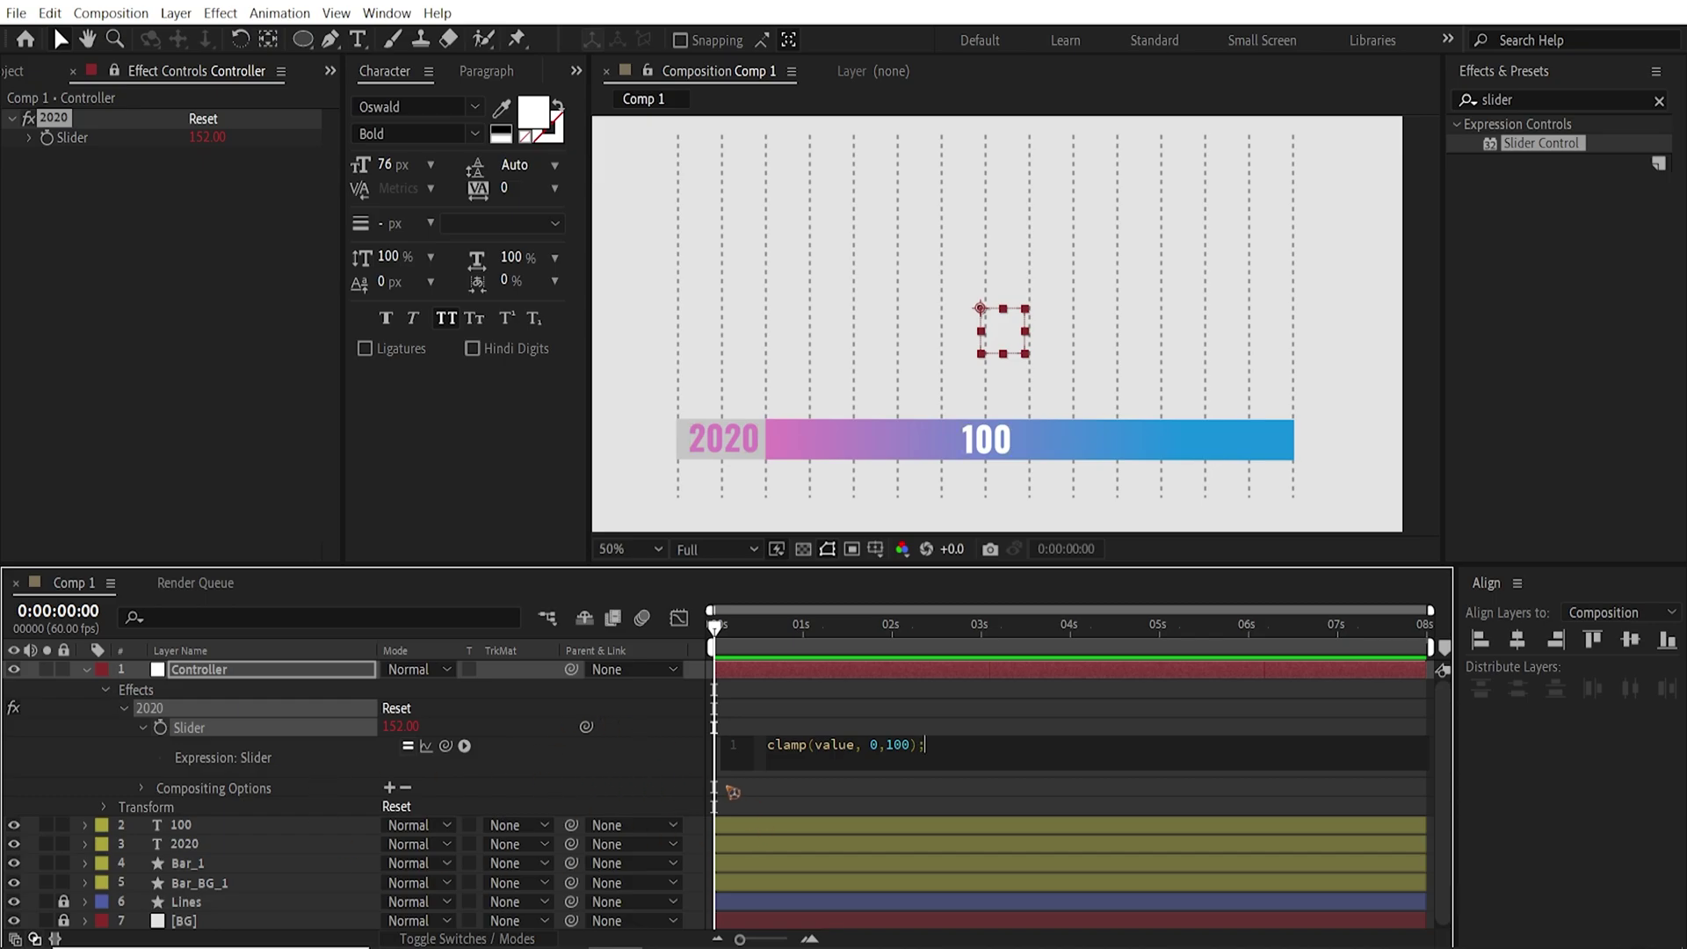
pyautogui.click(866, 706)
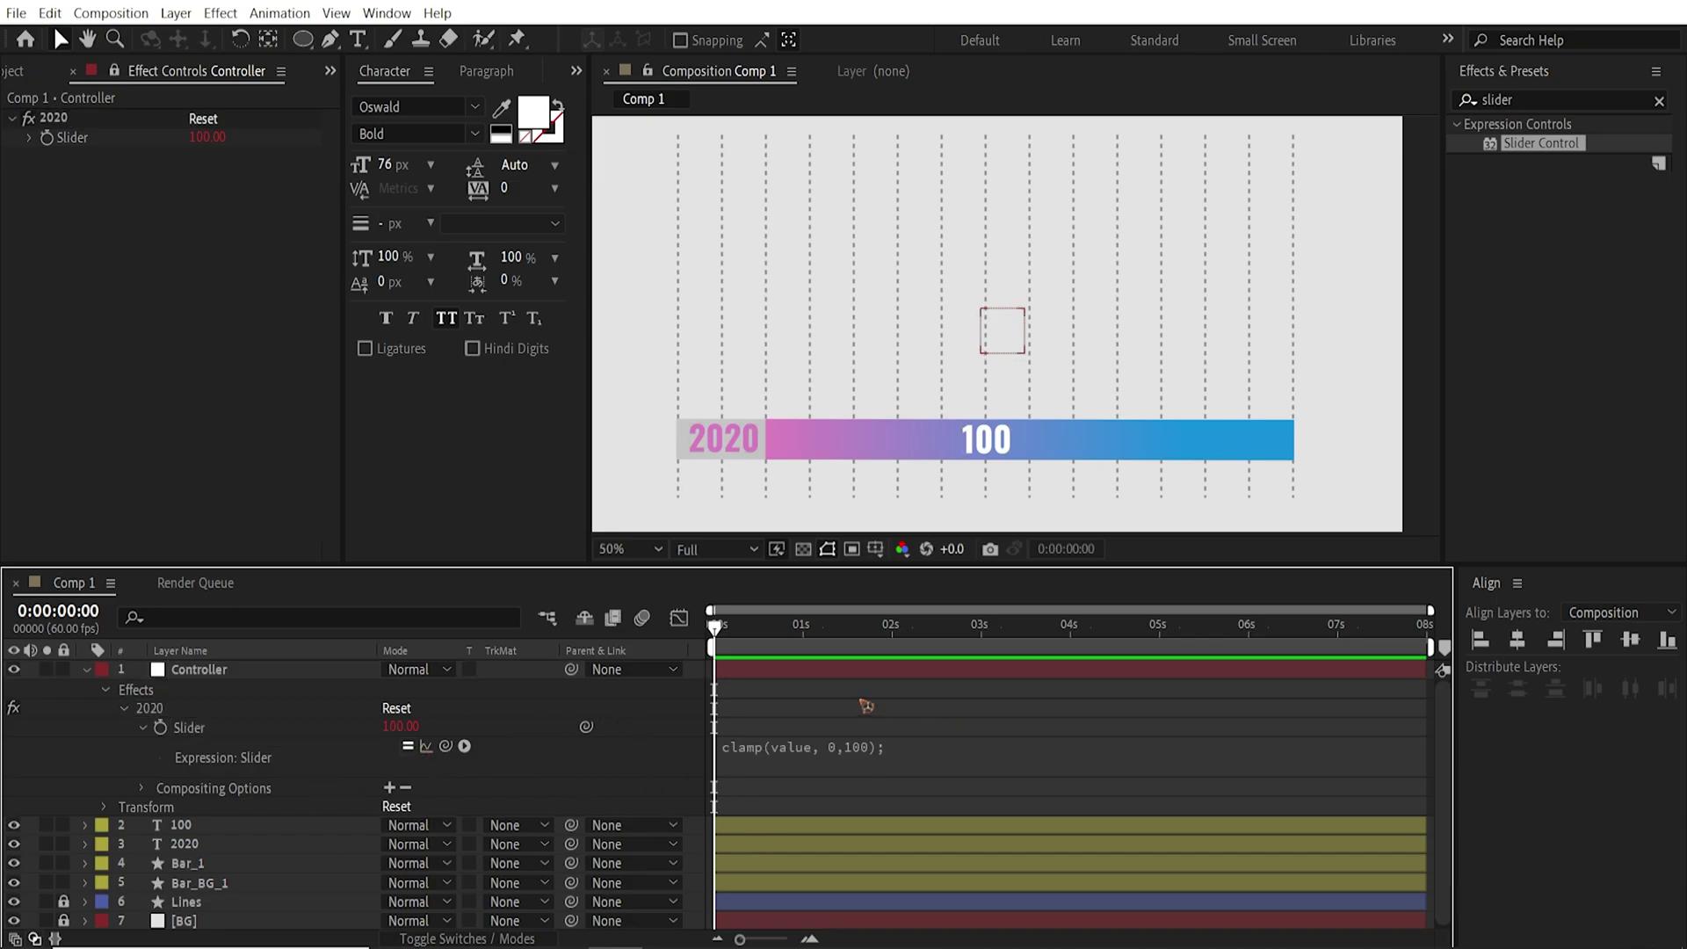
# - Vary the 2020 slider on the Controller layer to test its clamped range against the bar
pyautogui.click(253, 692)
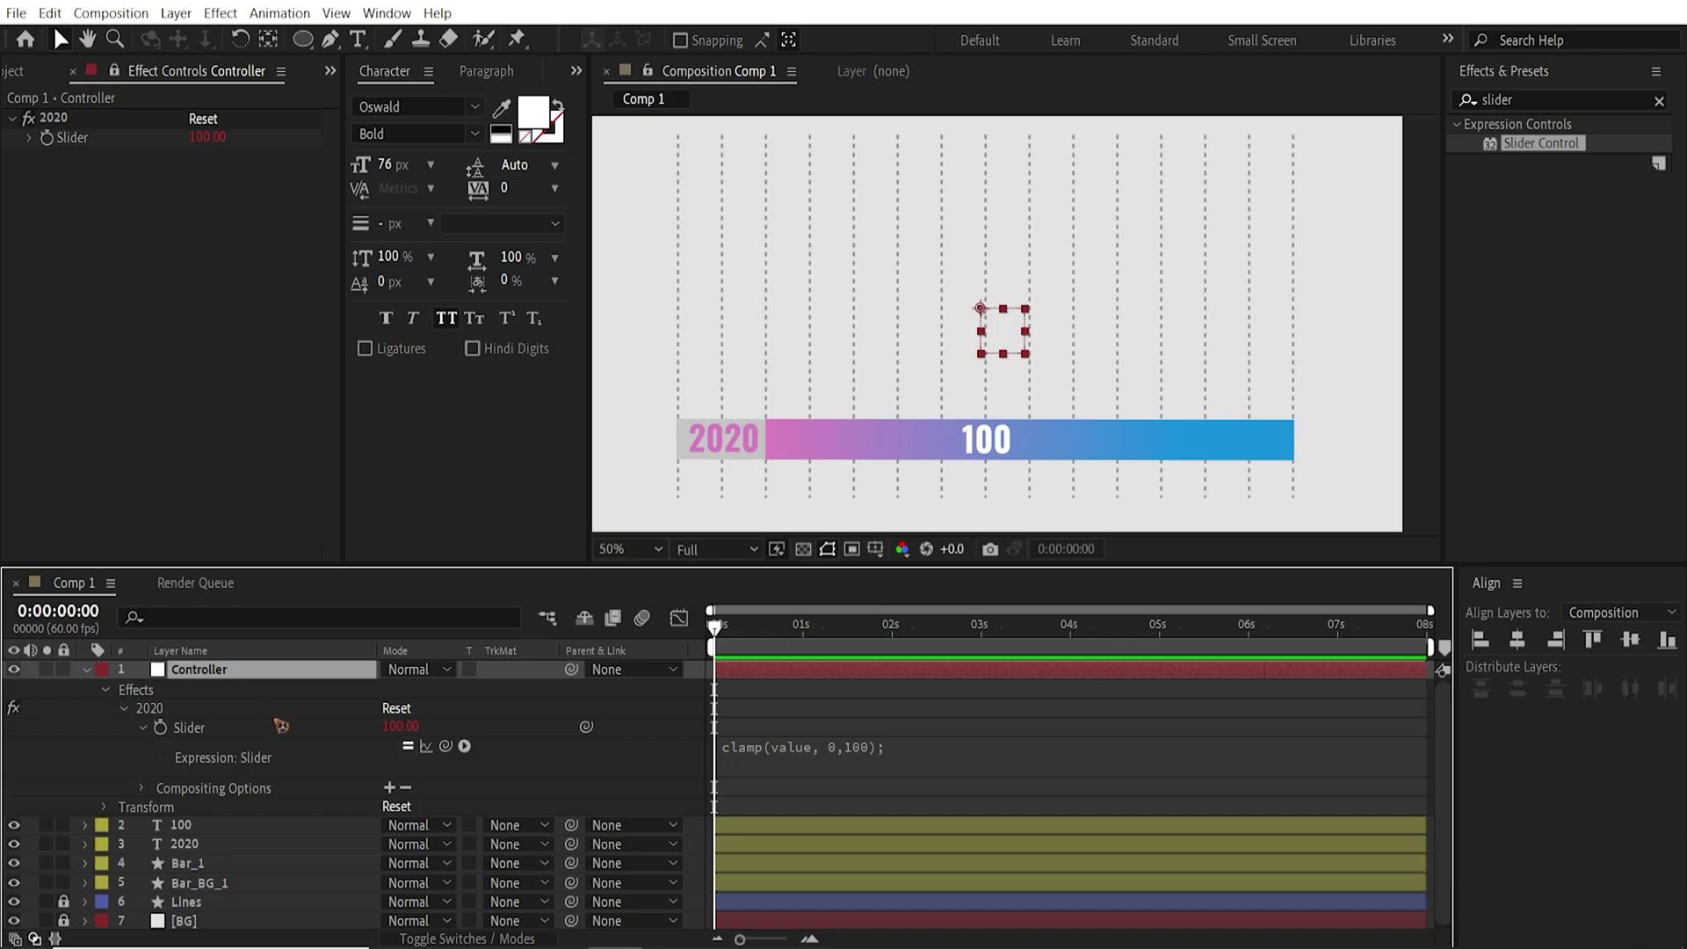
pyautogui.moveTo(207, 137); pyautogui.dragTo(351, 146)
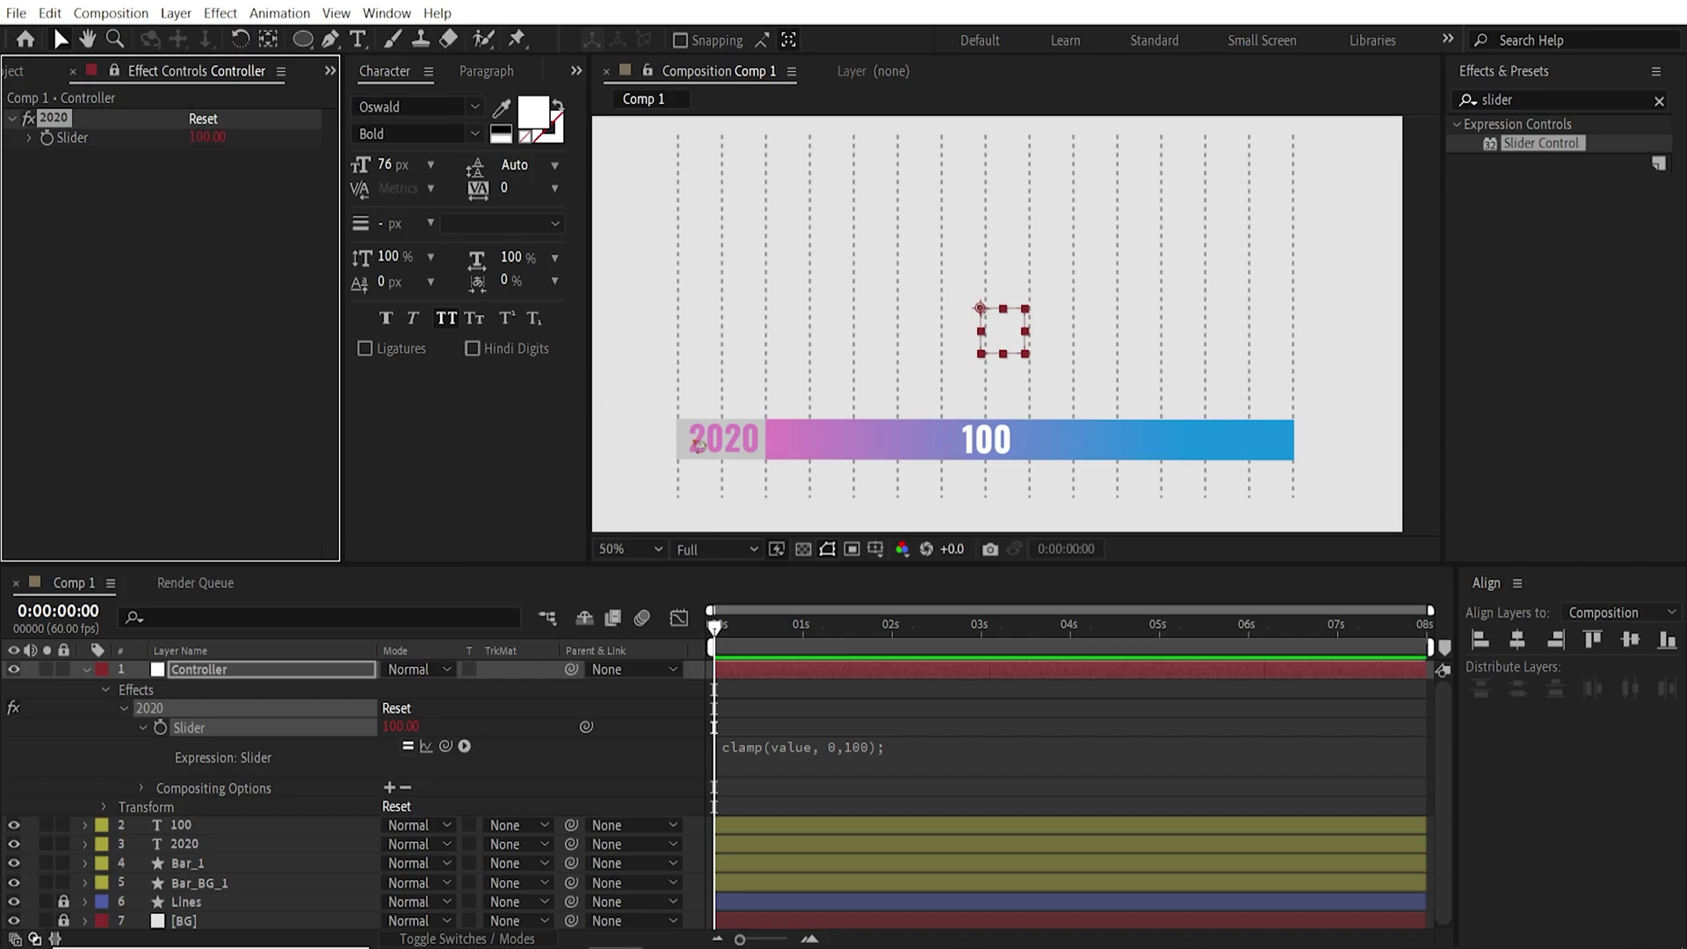
pyautogui.moveTo(1326, 397); pyautogui.dragTo(765, 474)
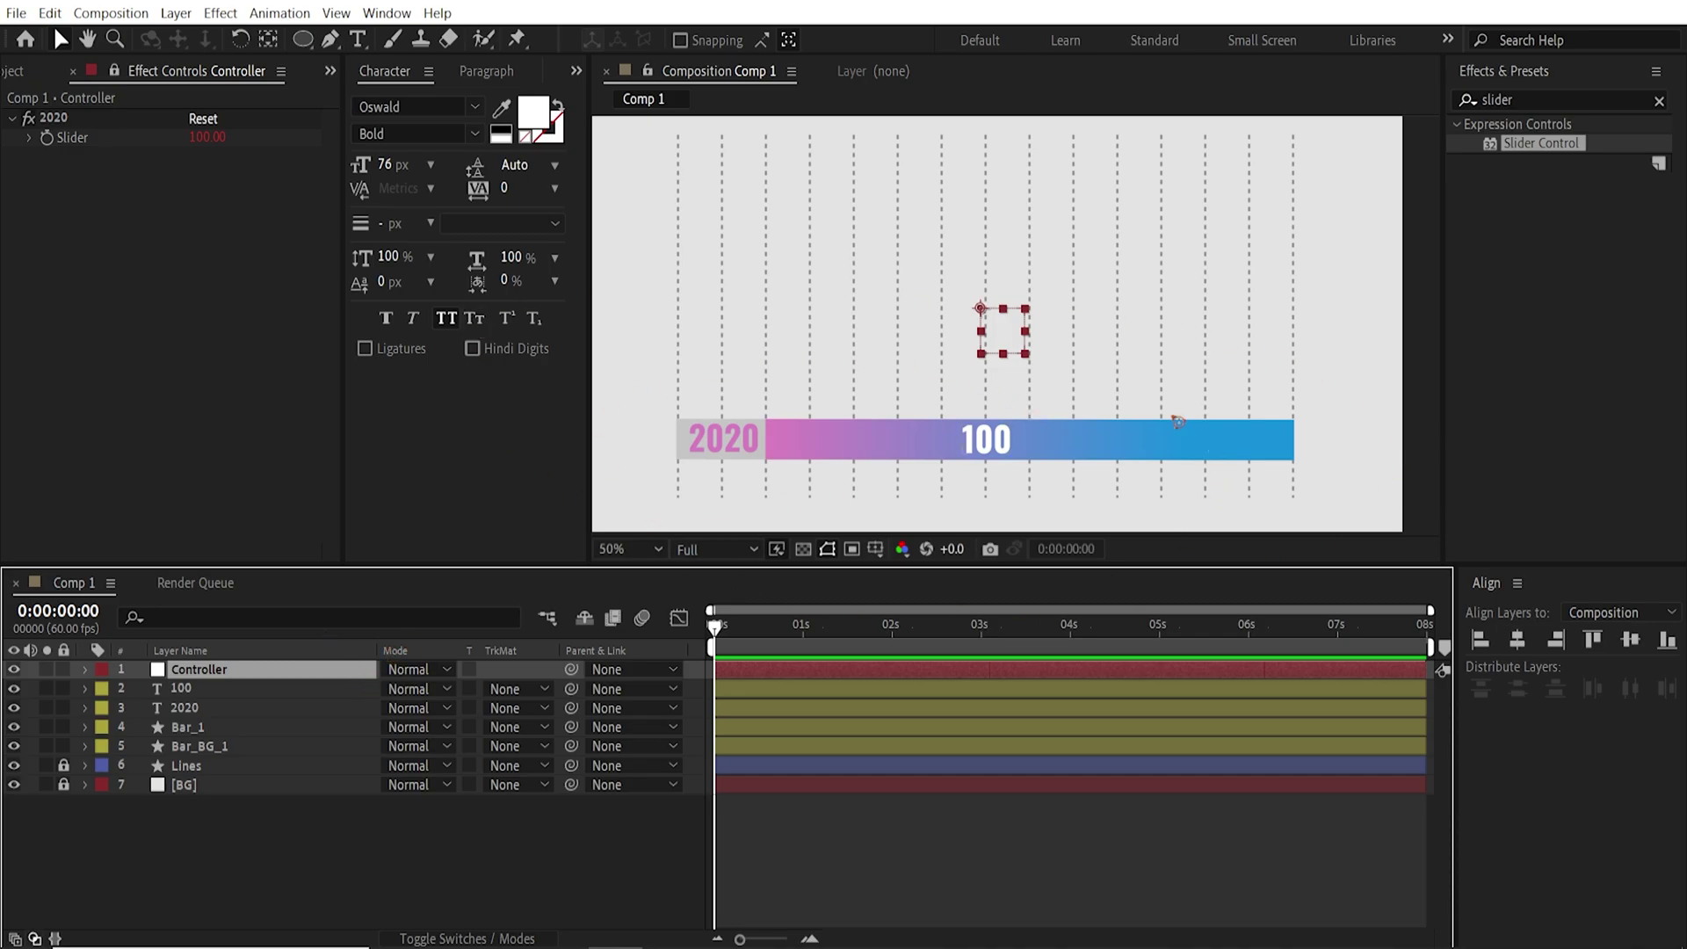
# - Set the stroke width of the Bar_1 layer to 70 px and deselect it
pyautogui.moveTo(246, 782); pyautogui.dragTo(215, 734)
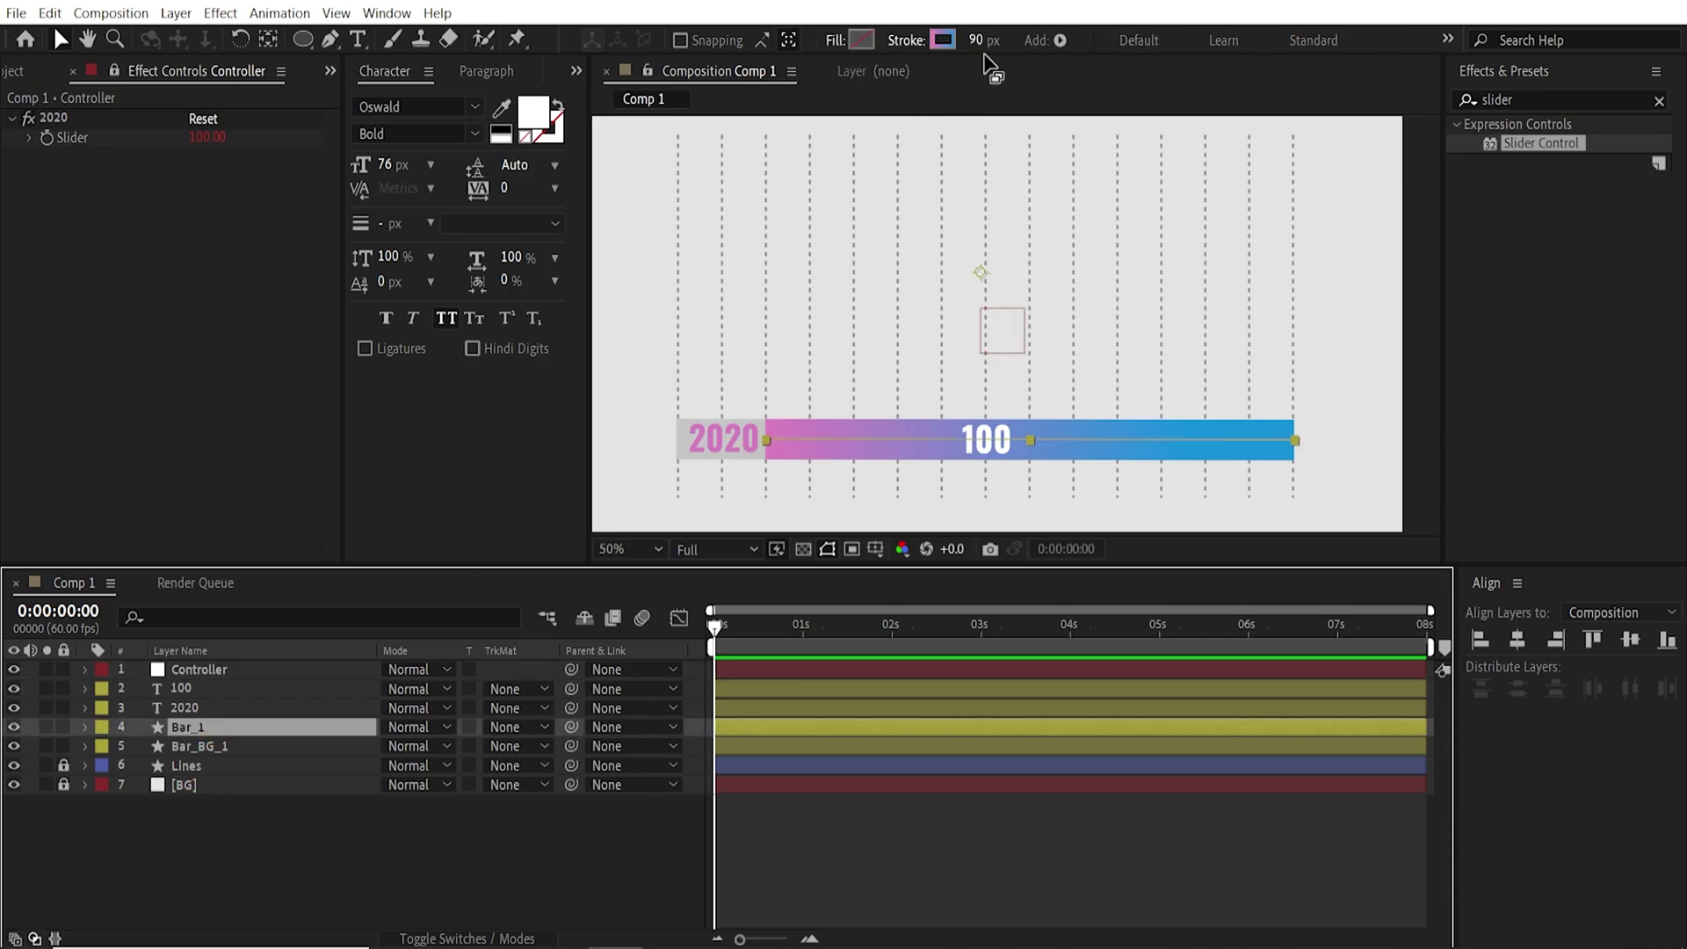
pyautogui.click(979, 41)
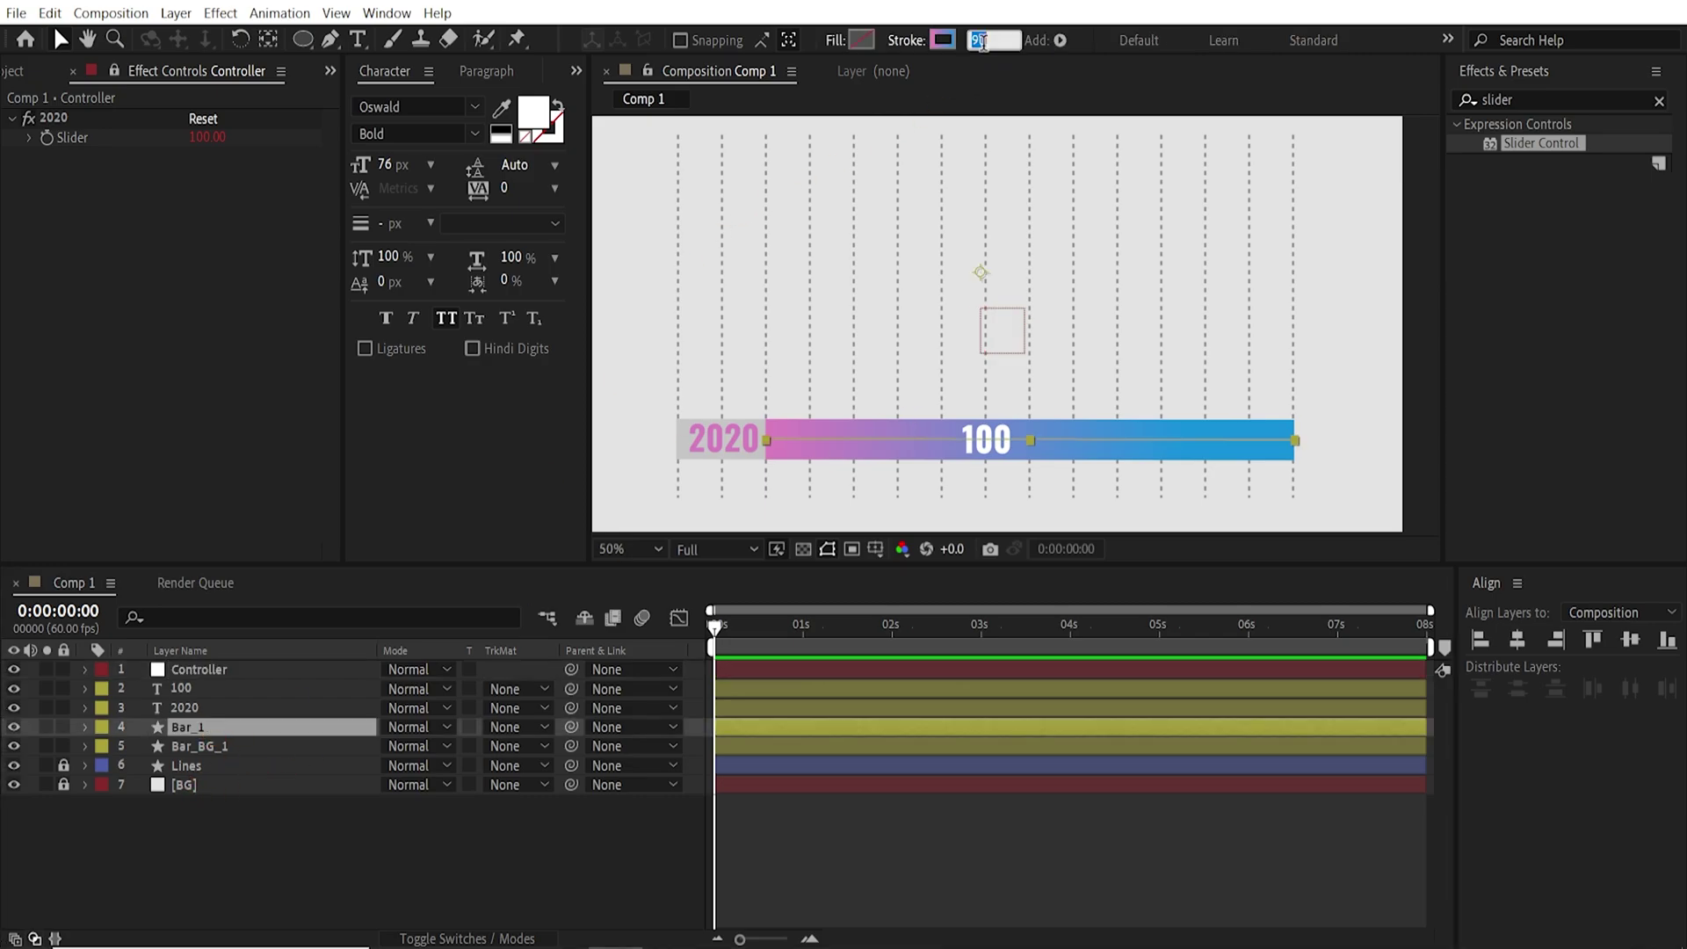
pyautogui.write('70')
pyautogui.press('Return')
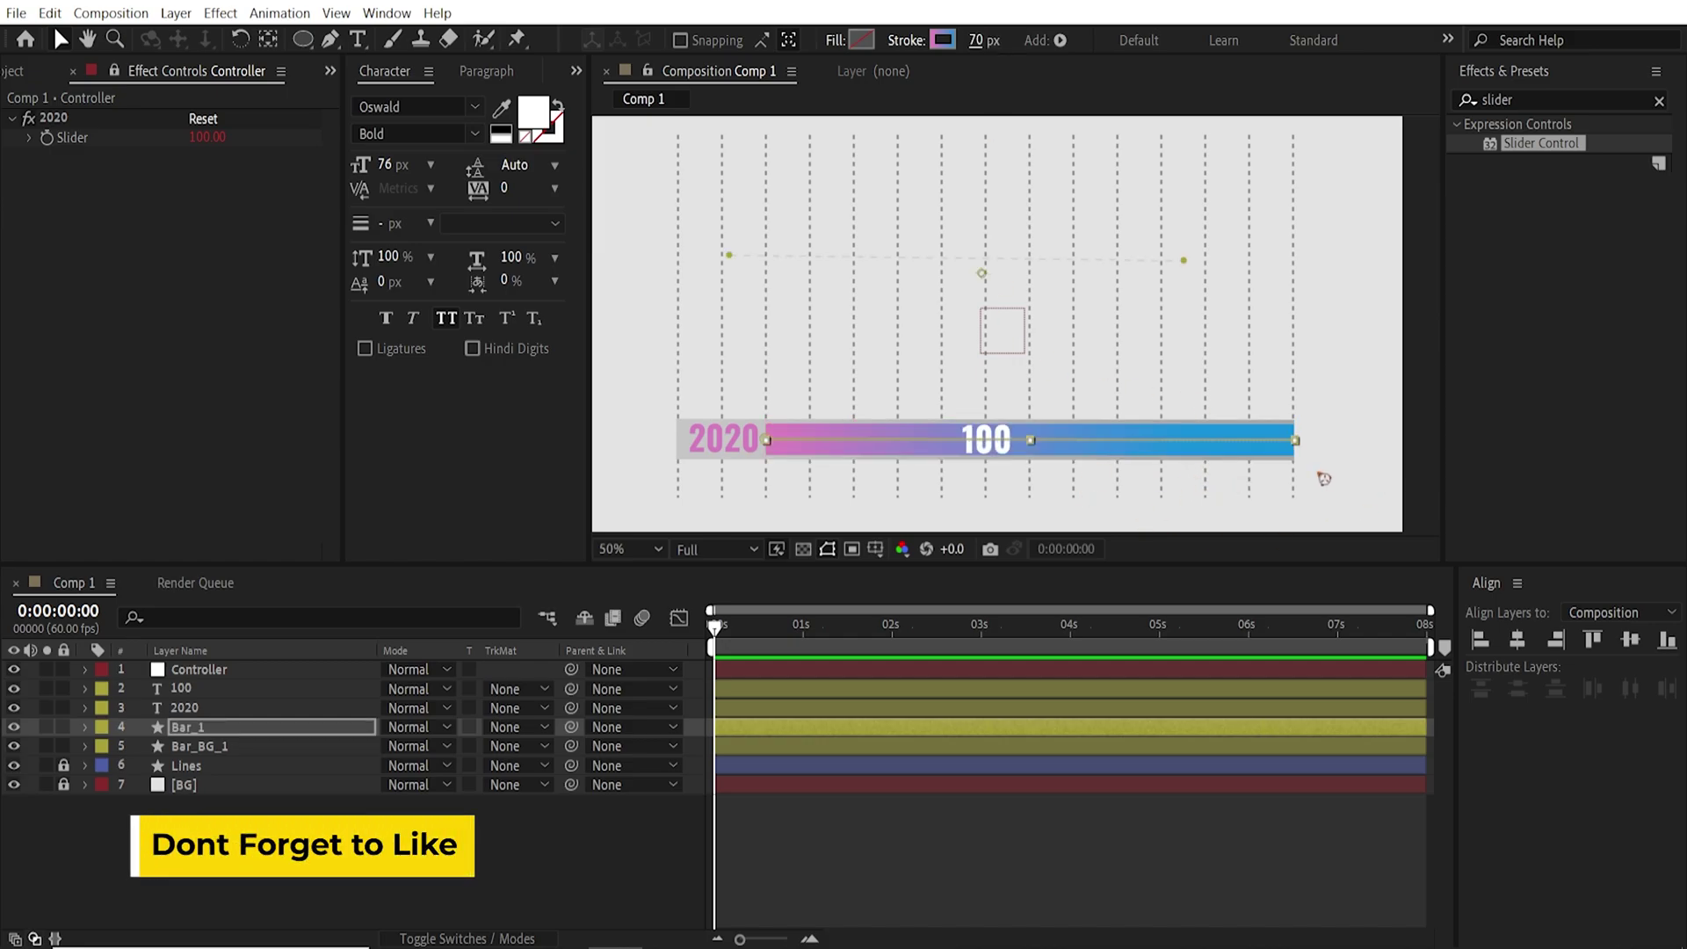
pyautogui.click(474, 808)
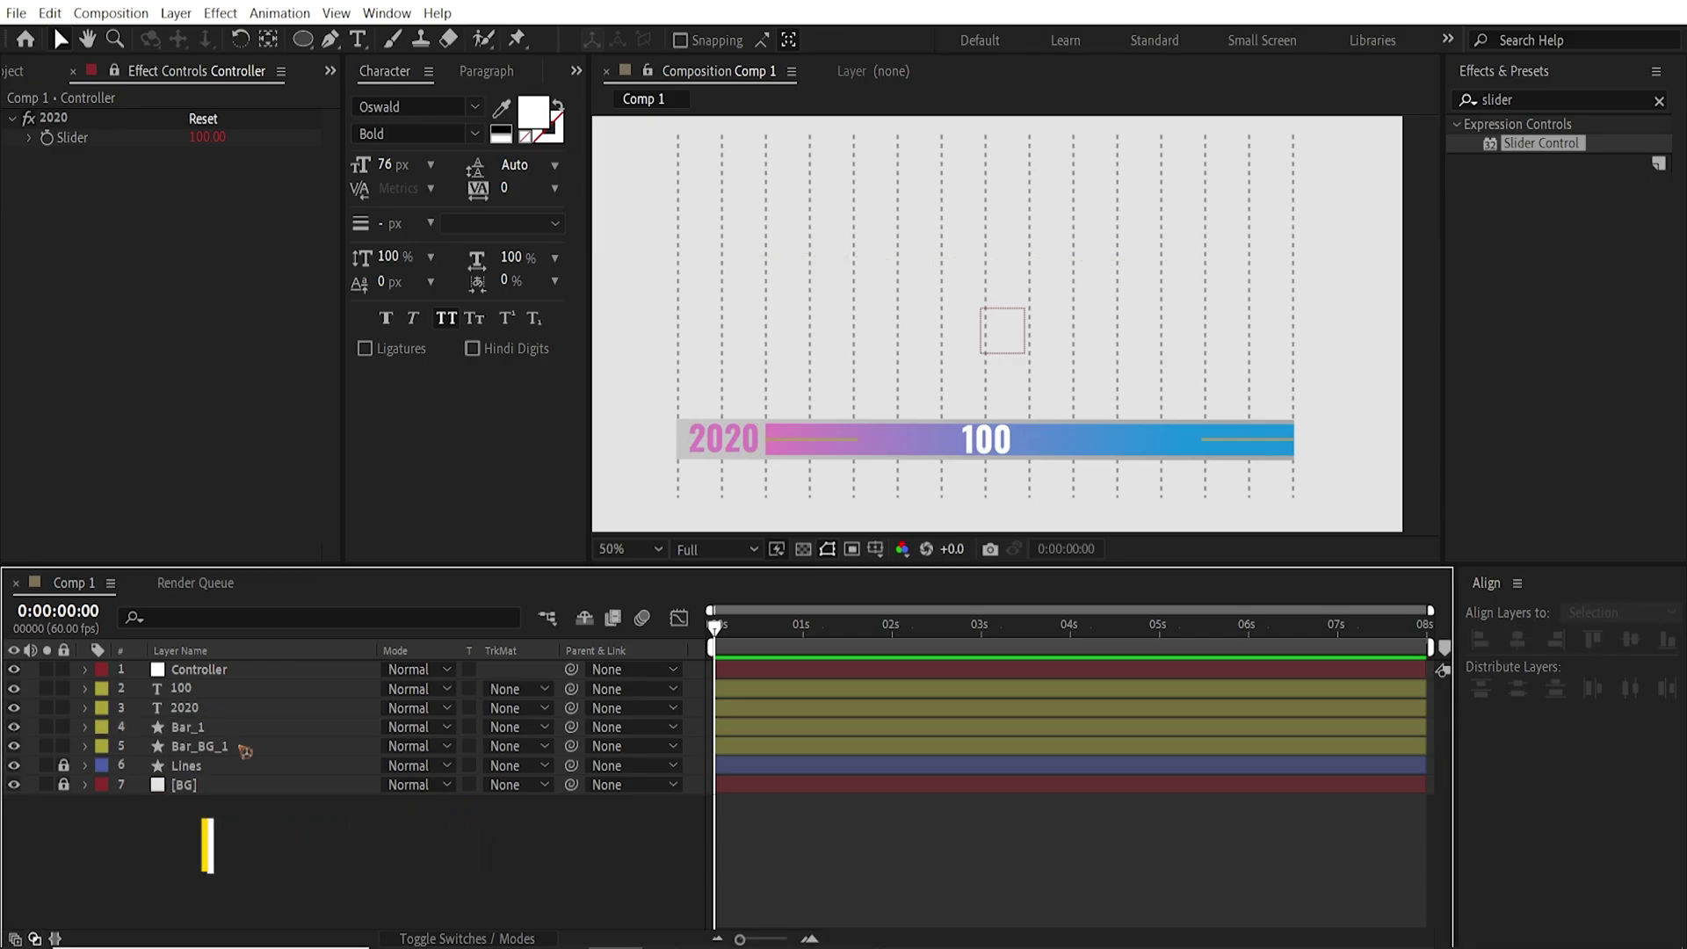
# - Add Trim Paths to the Bar_1 shape layer and expand its properties
pyautogui.click(209, 729)
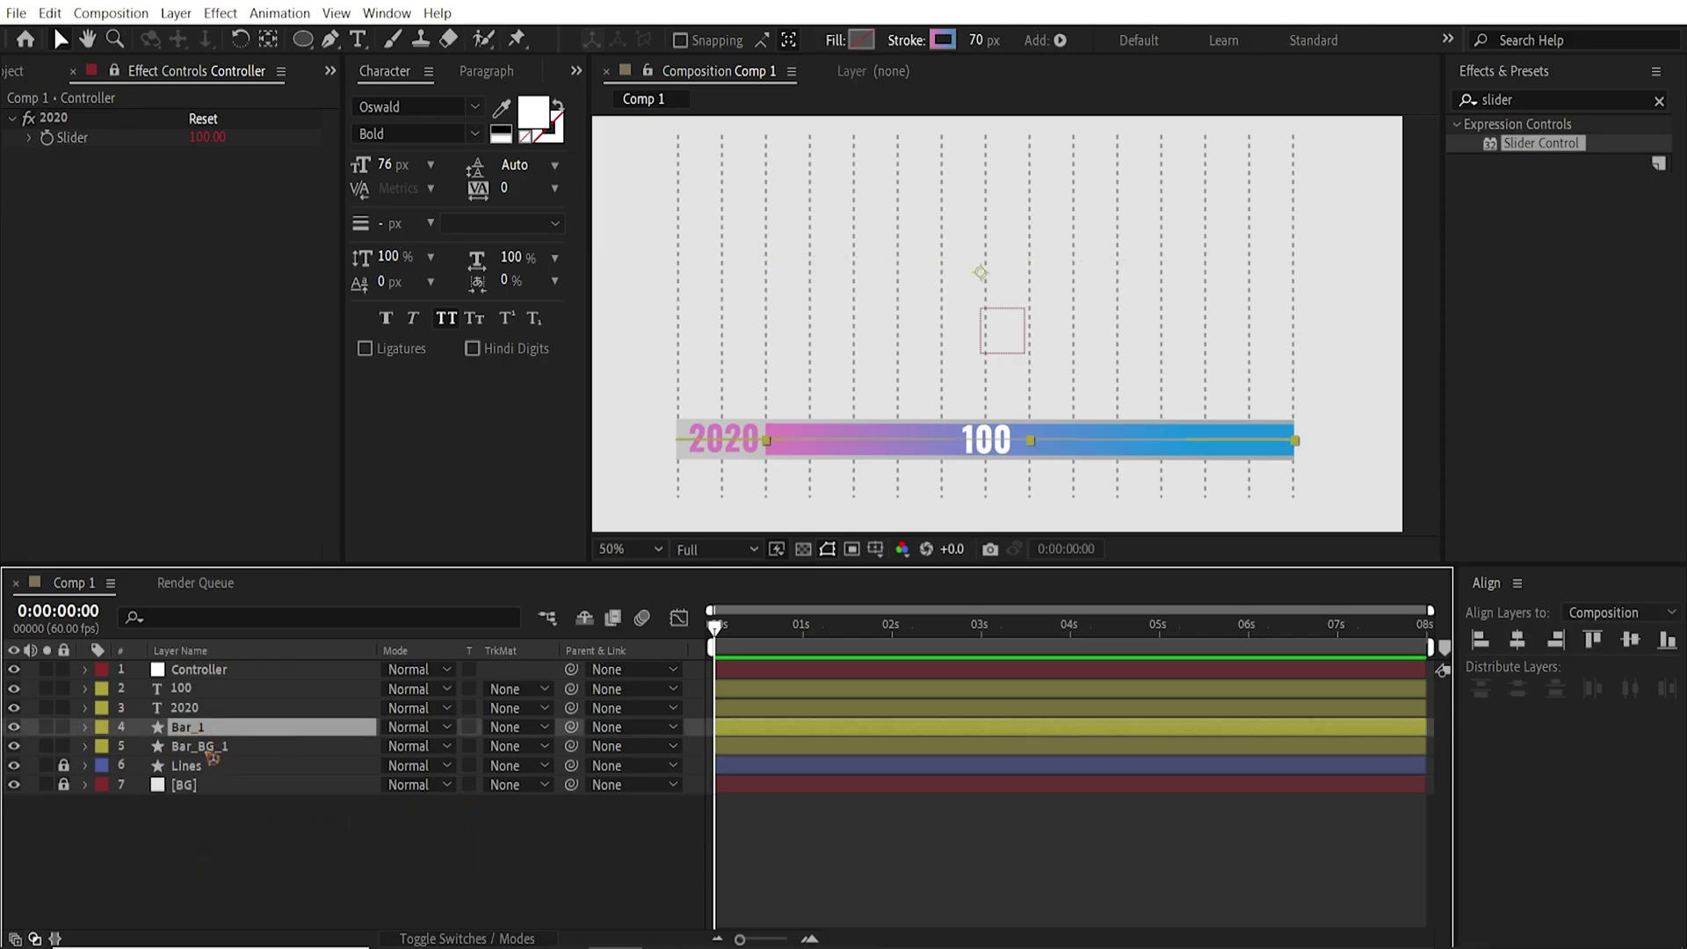
pyautogui.click(86, 729)
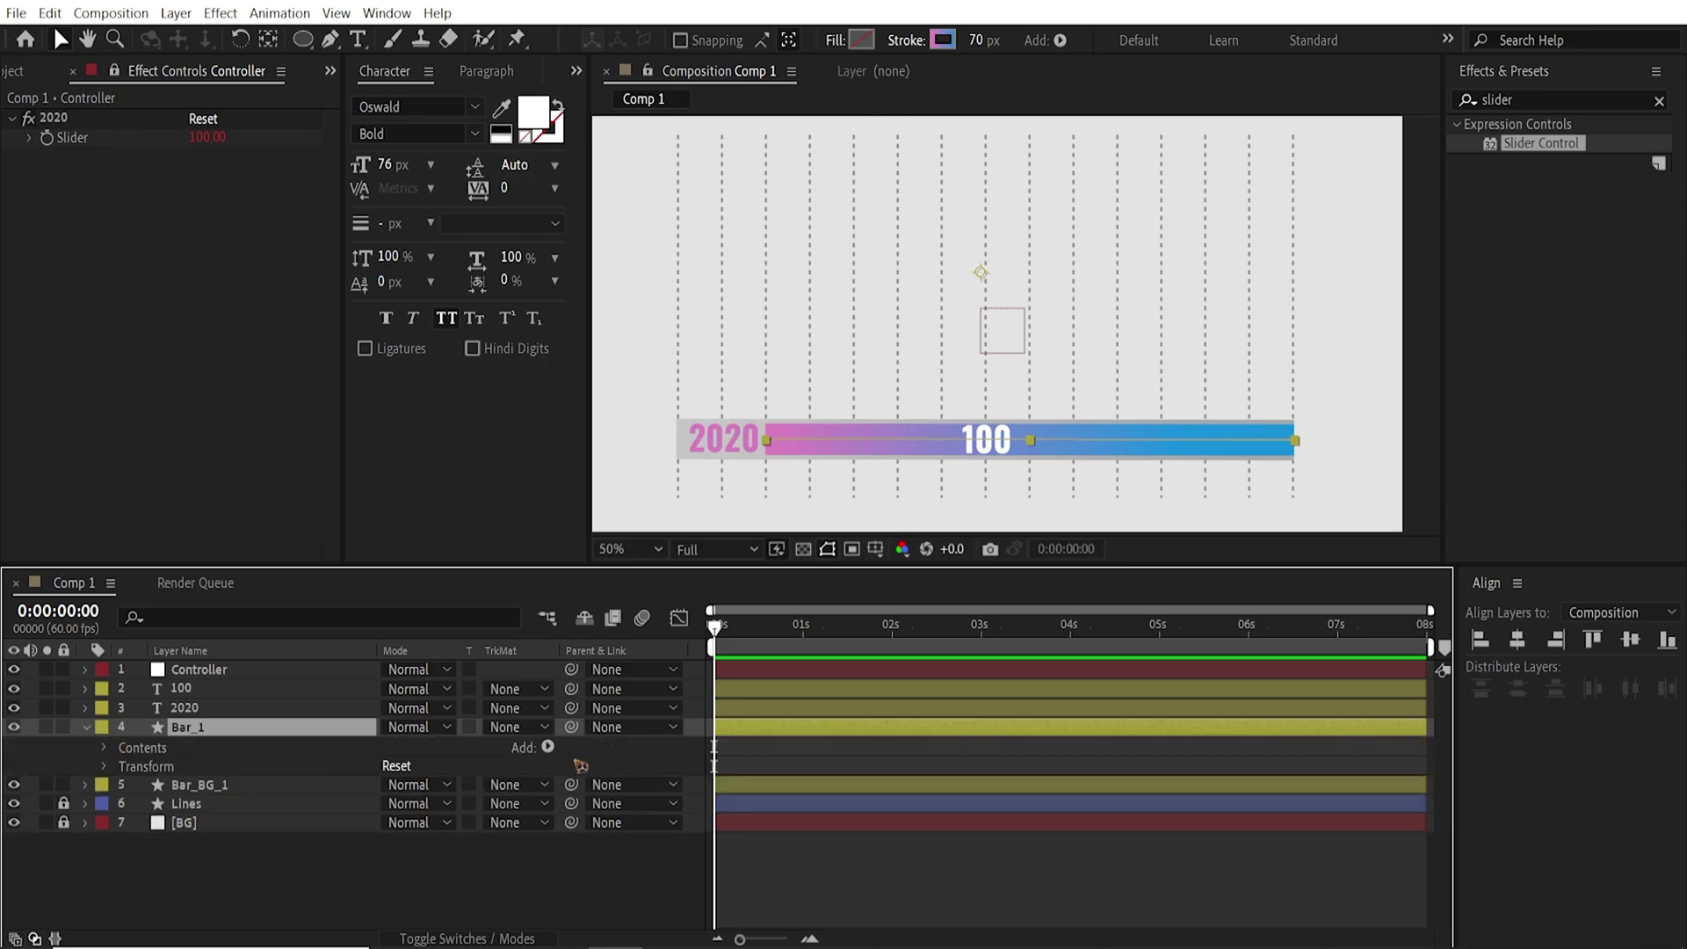
pyautogui.click(549, 749)
pyautogui.click(536, 633)
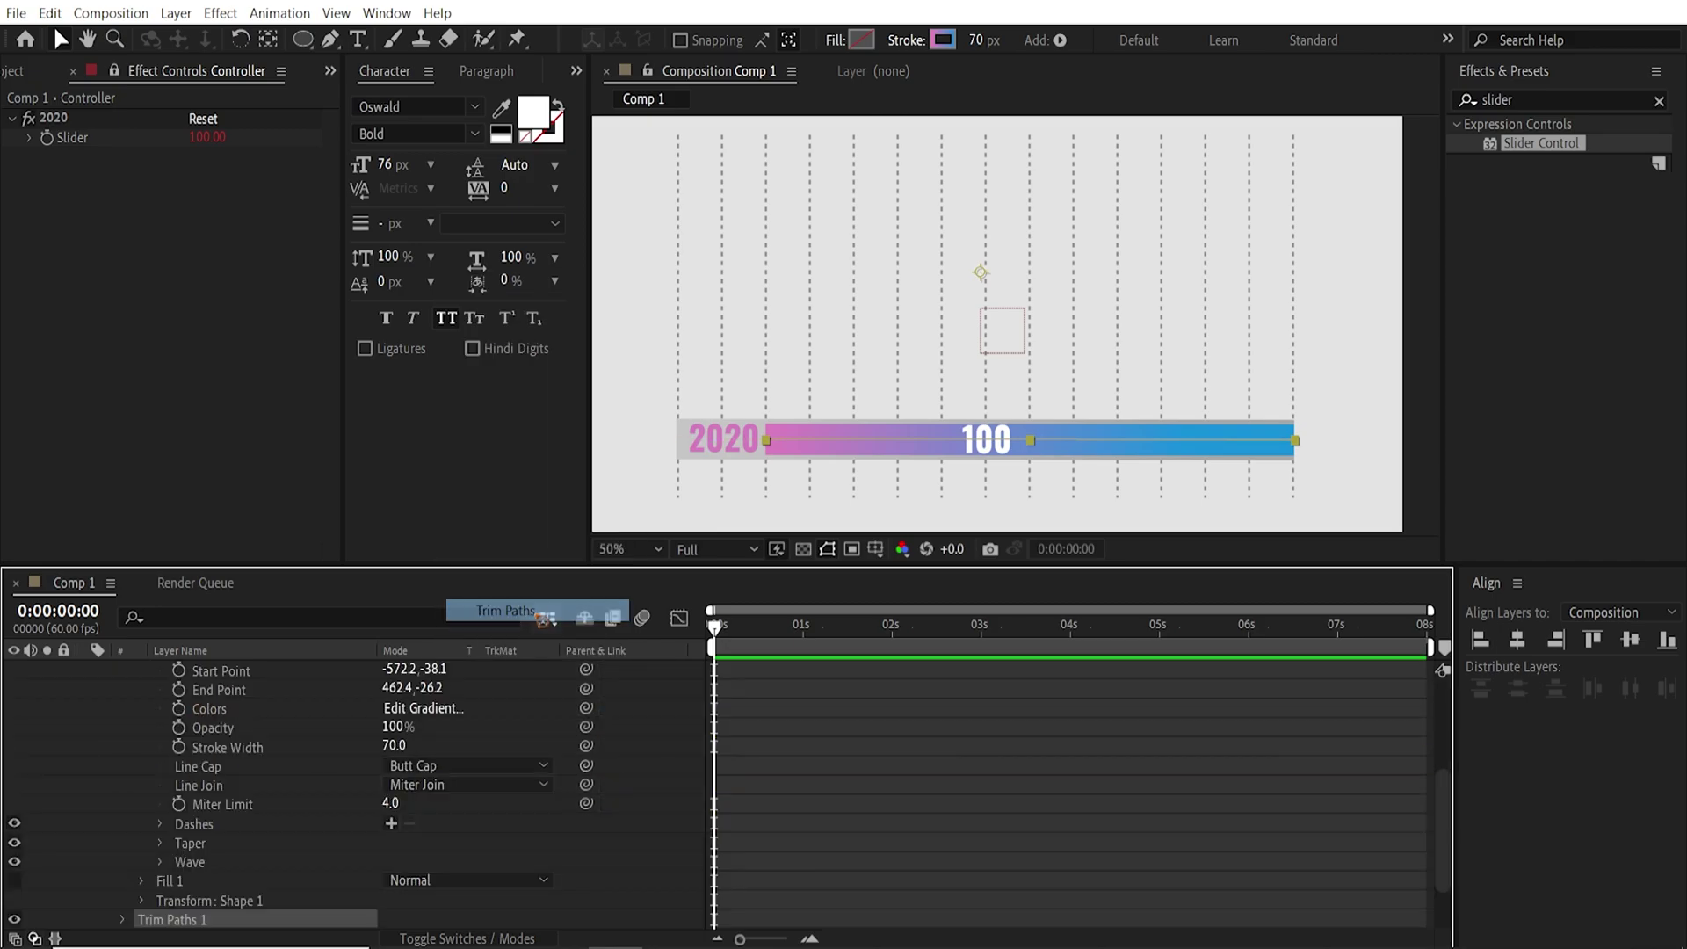
pyautogui.scroll(-2, 311, 828)
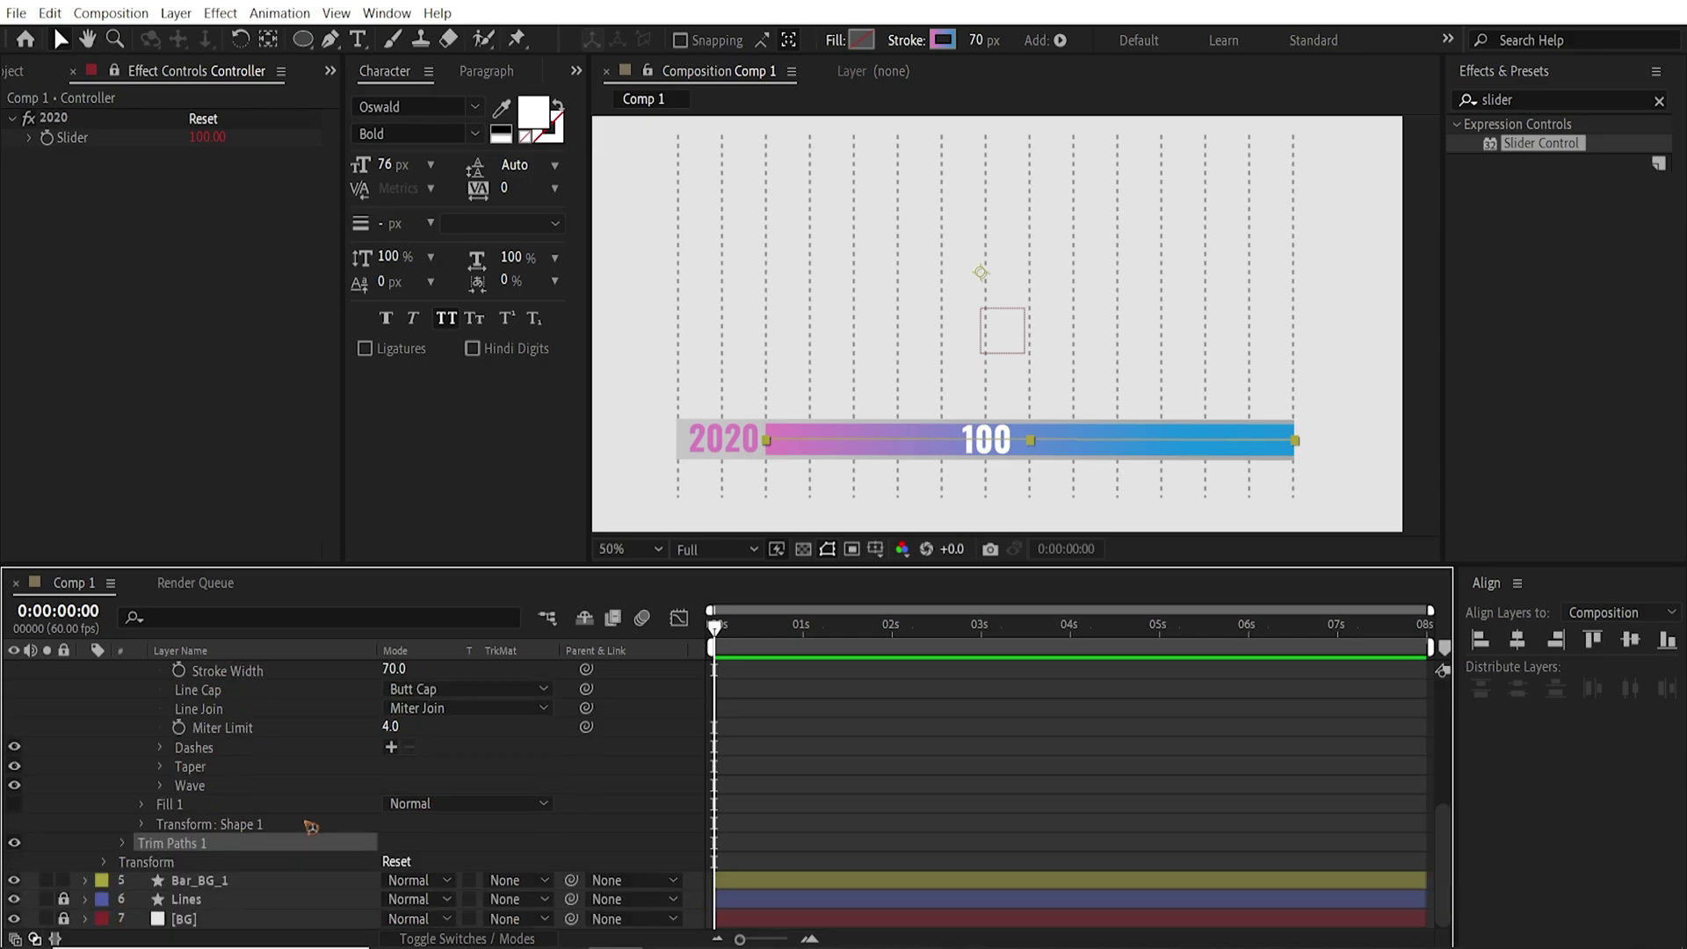
pyautogui.click(124, 843)
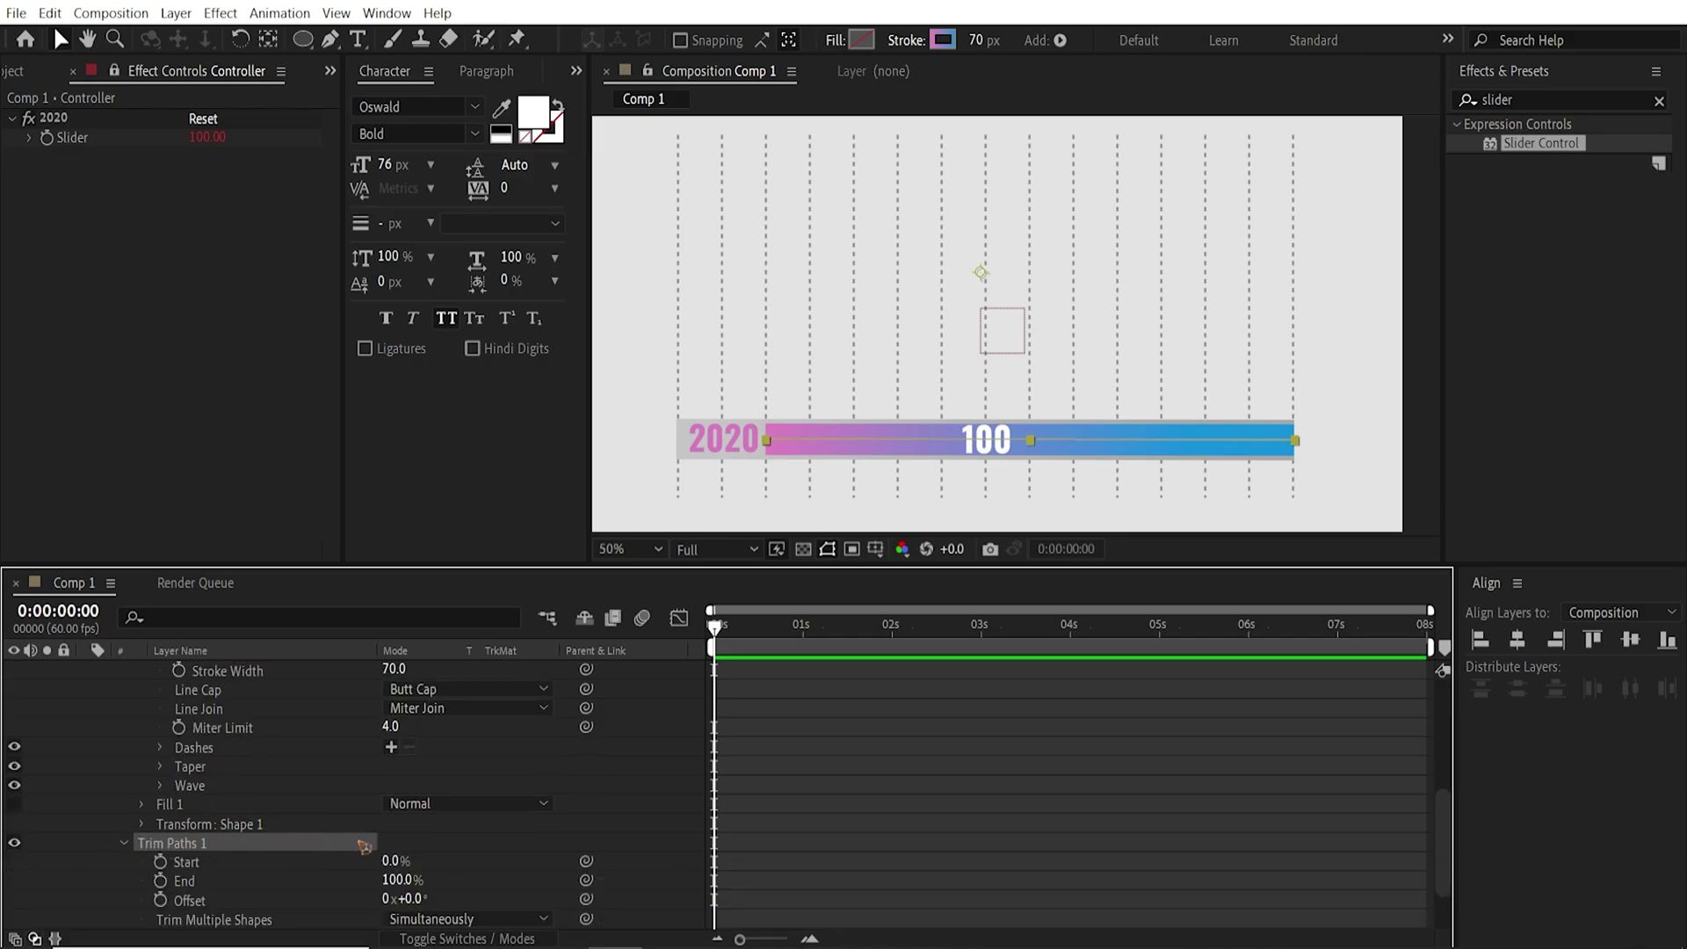
# - Reduce the End value of Bar_1's Trim Paths to 52%
pyautogui.scroll(-2, 307, 843)
pyautogui.click(227, 826)
pyautogui.moveTo(388, 826); pyautogui.dragTo(335, 824)
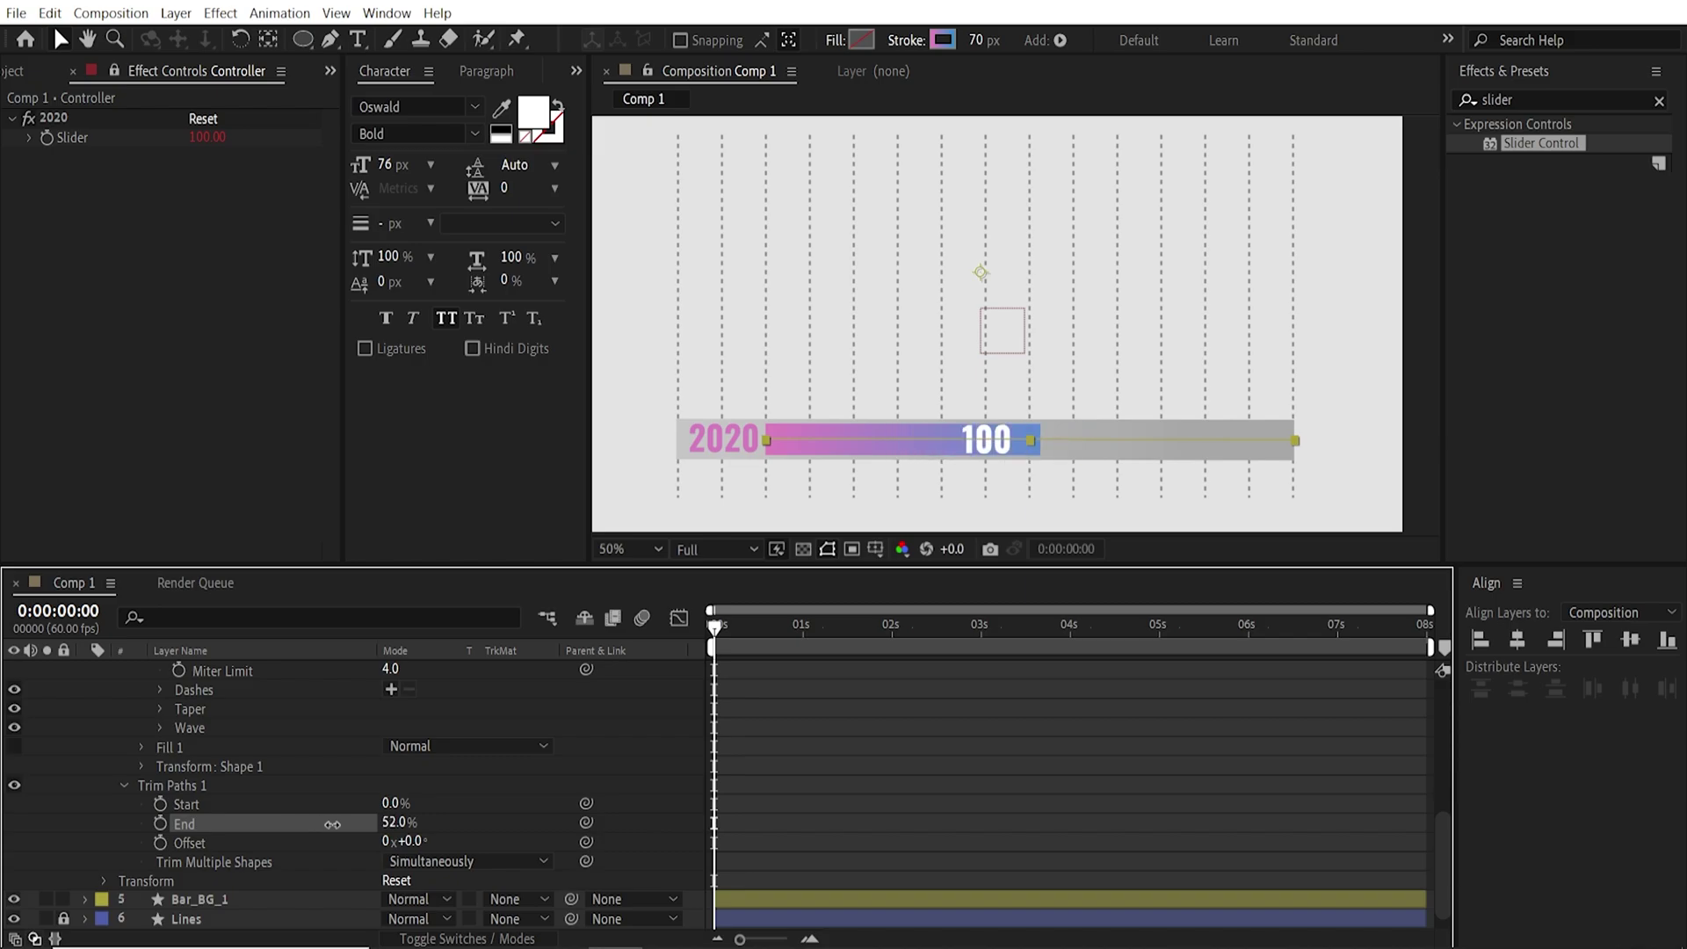
# - Link the Trim Paths End of Bar_1 to the Controller's 2020 slider with an expression
pyautogui.keyDown('alt'); pyautogui.click(161, 824); pyautogui.keyUp('alt')
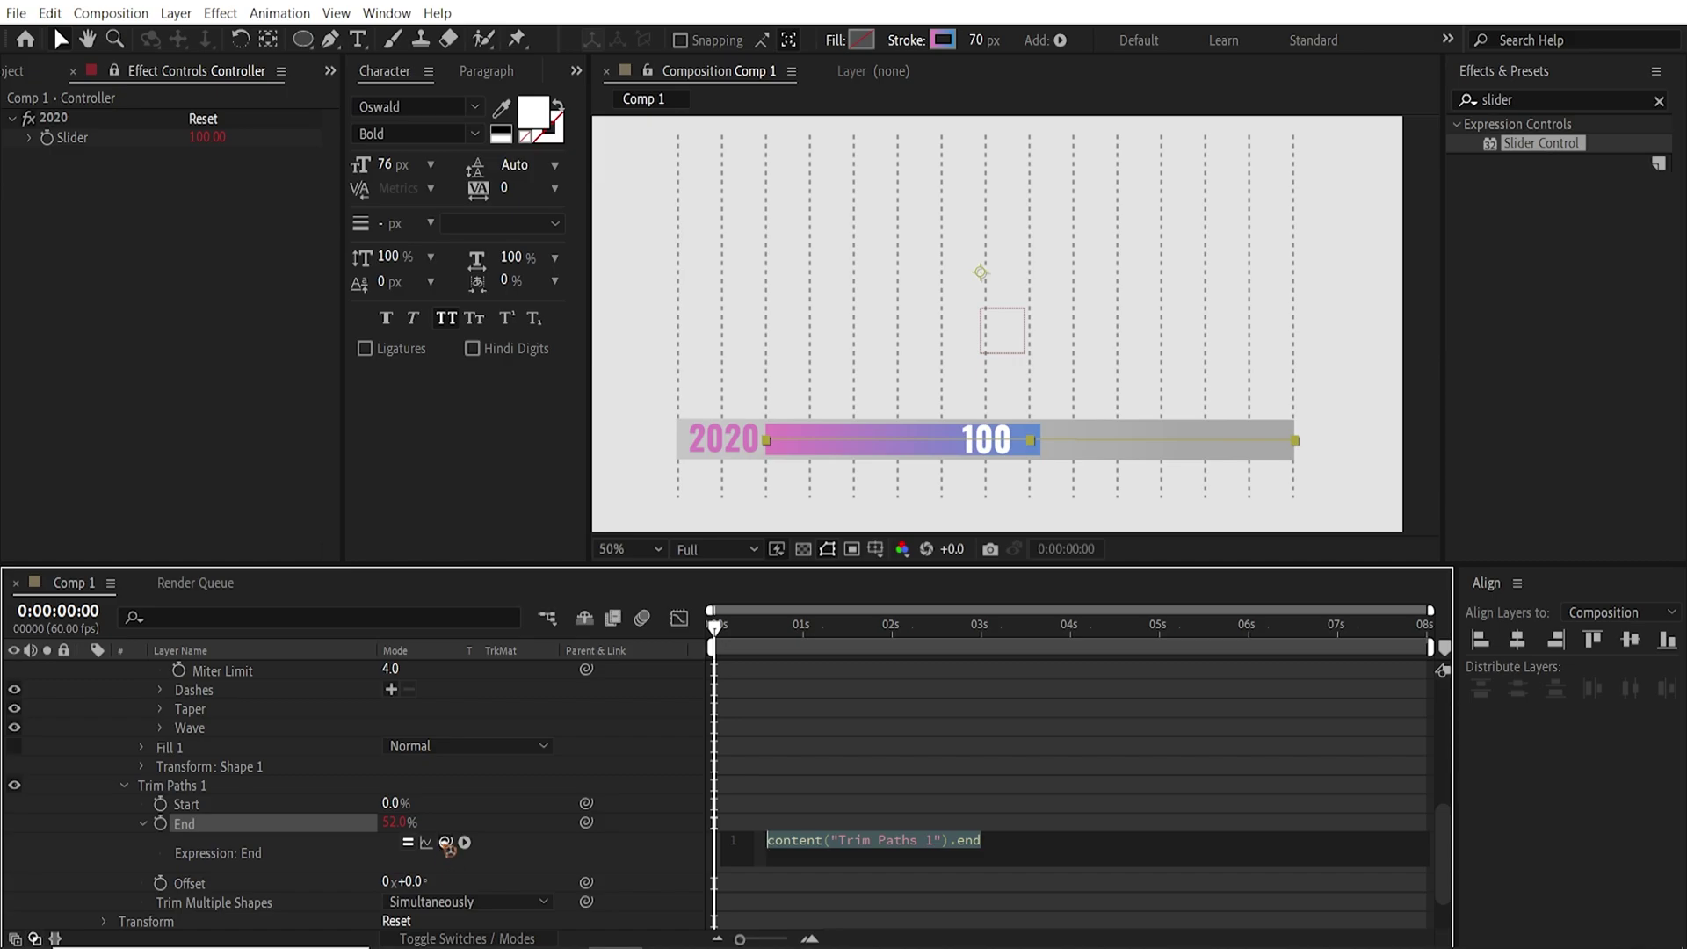
pyautogui.moveTo(445, 842); pyautogui.dragTo(97, 145)
pyautogui.click(842, 742)
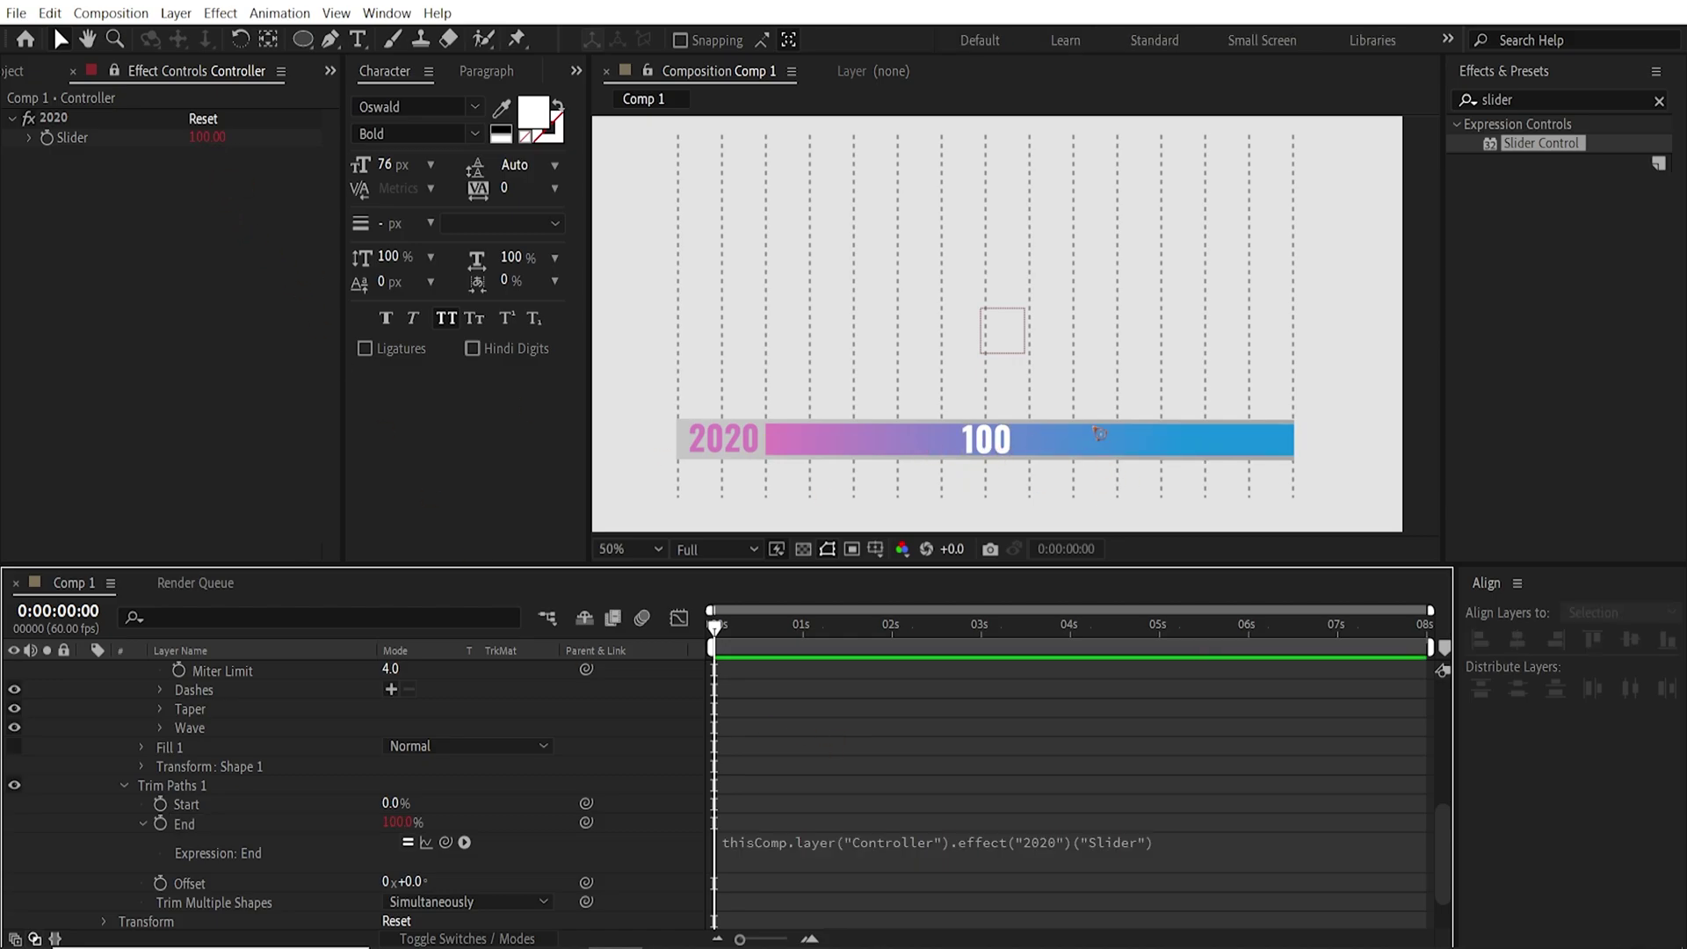
# - Set the Controller's 2020 slider to 80
pyautogui.click(207, 138)
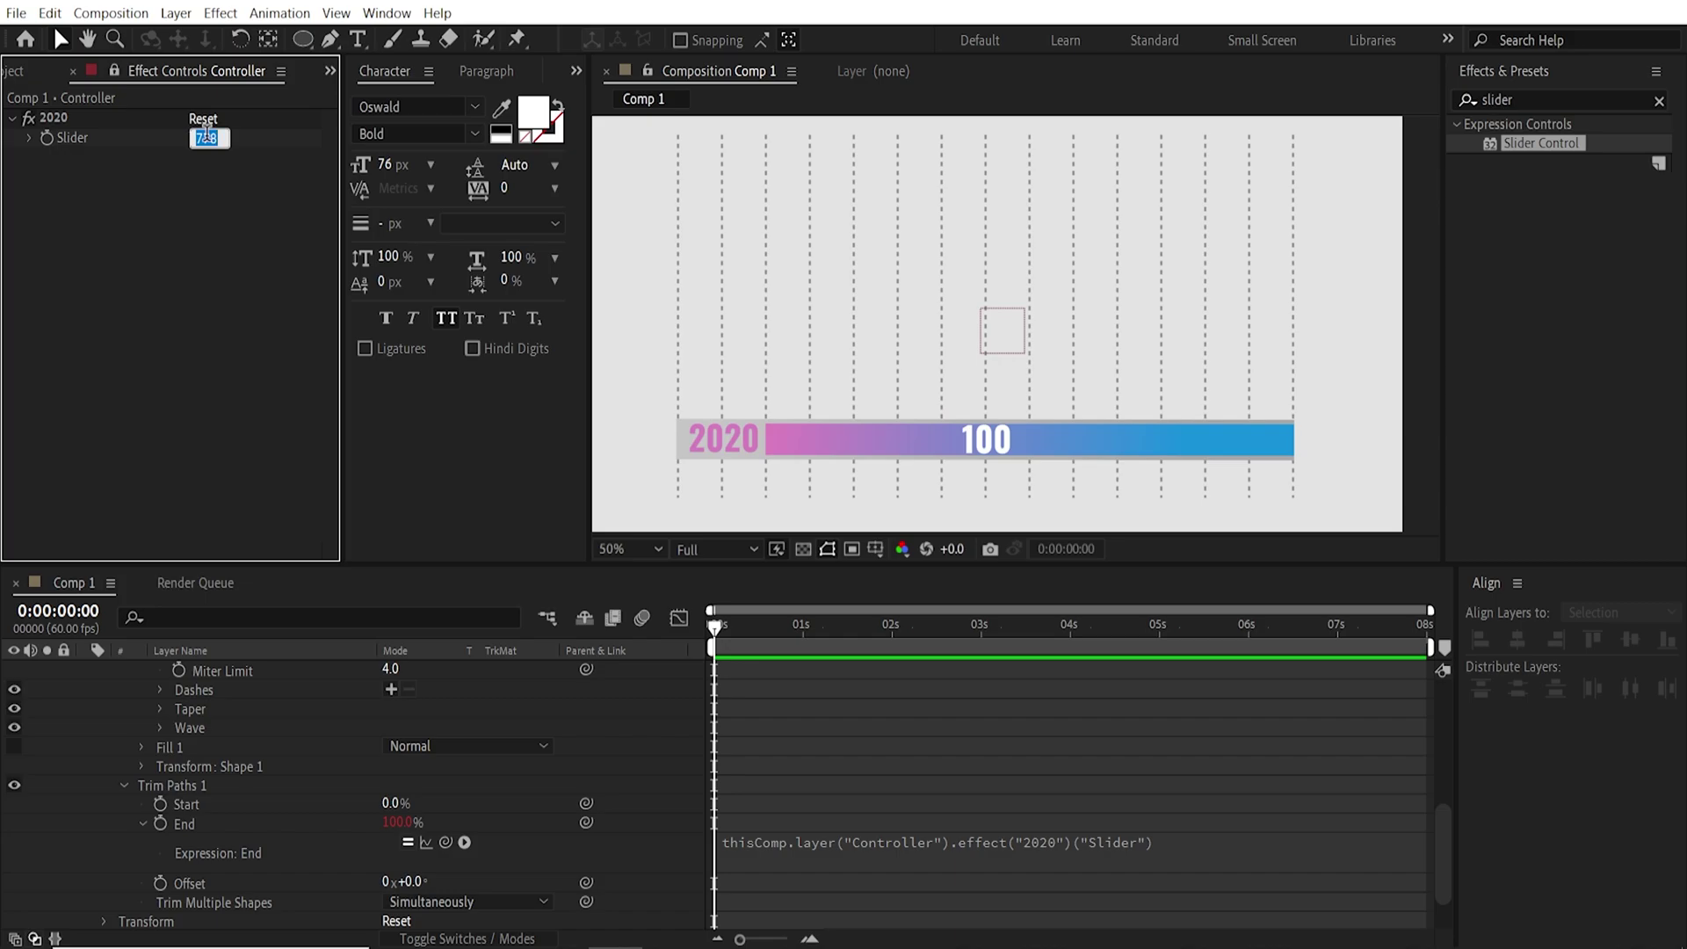
pyautogui.write('80')
pyautogui.press('Return')
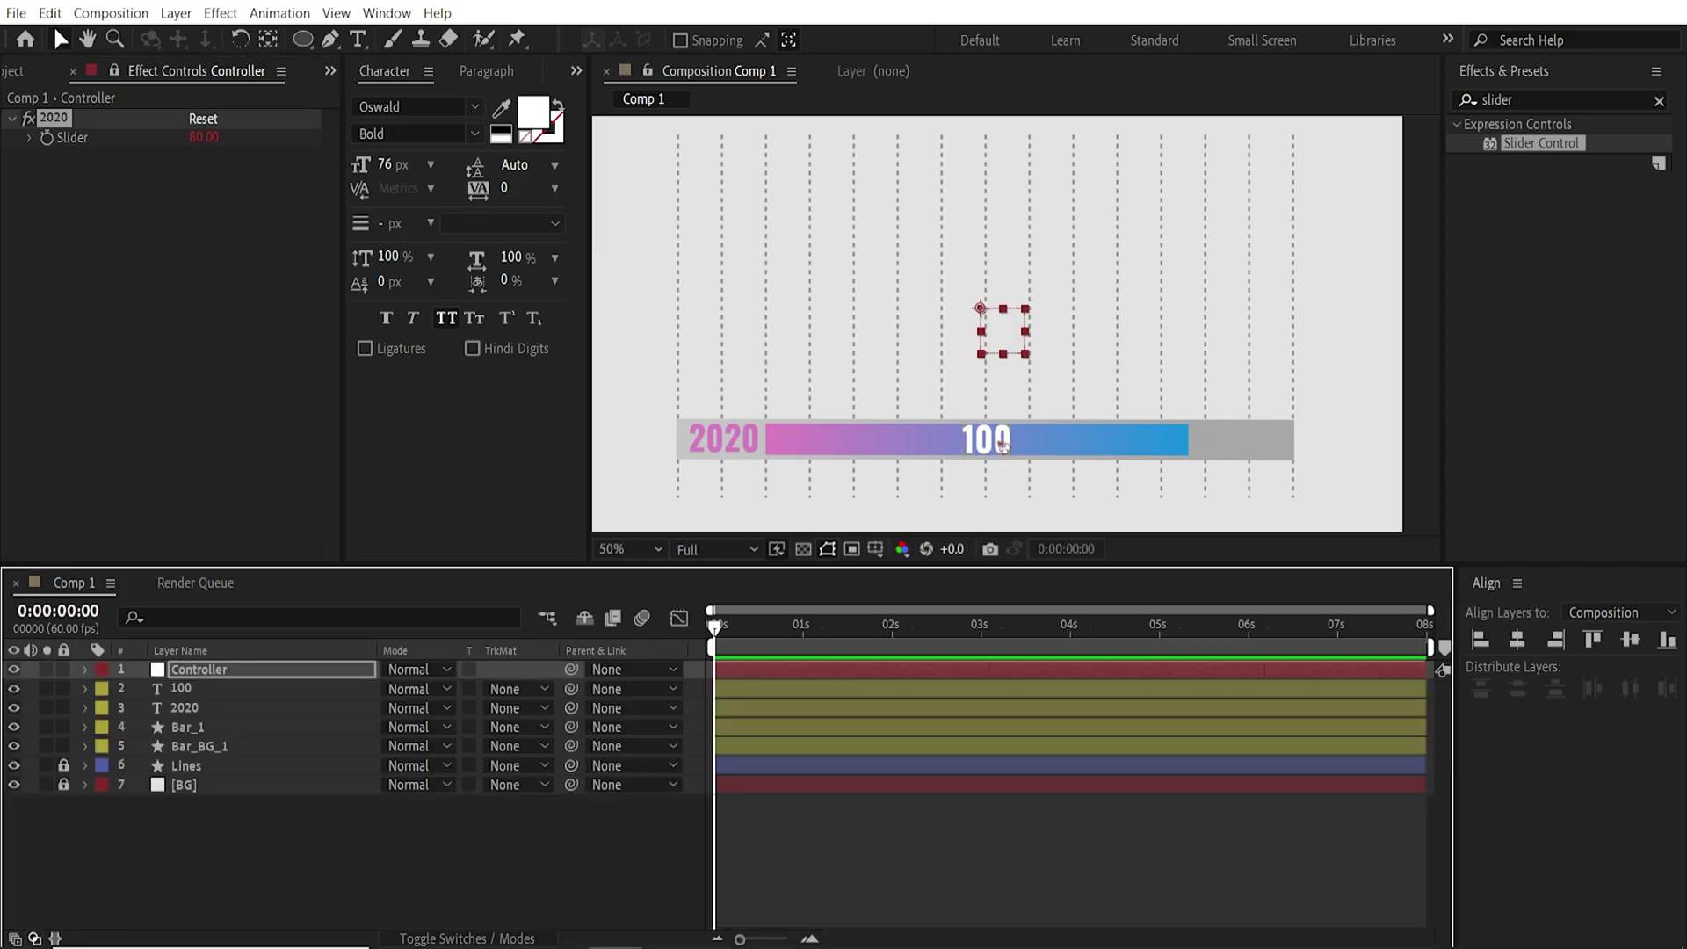
# - Link the Source Text of the 100 text layer to the Controller's 2020 slider with an expression, then collapse the layer
pyautogui.click(1003, 445)
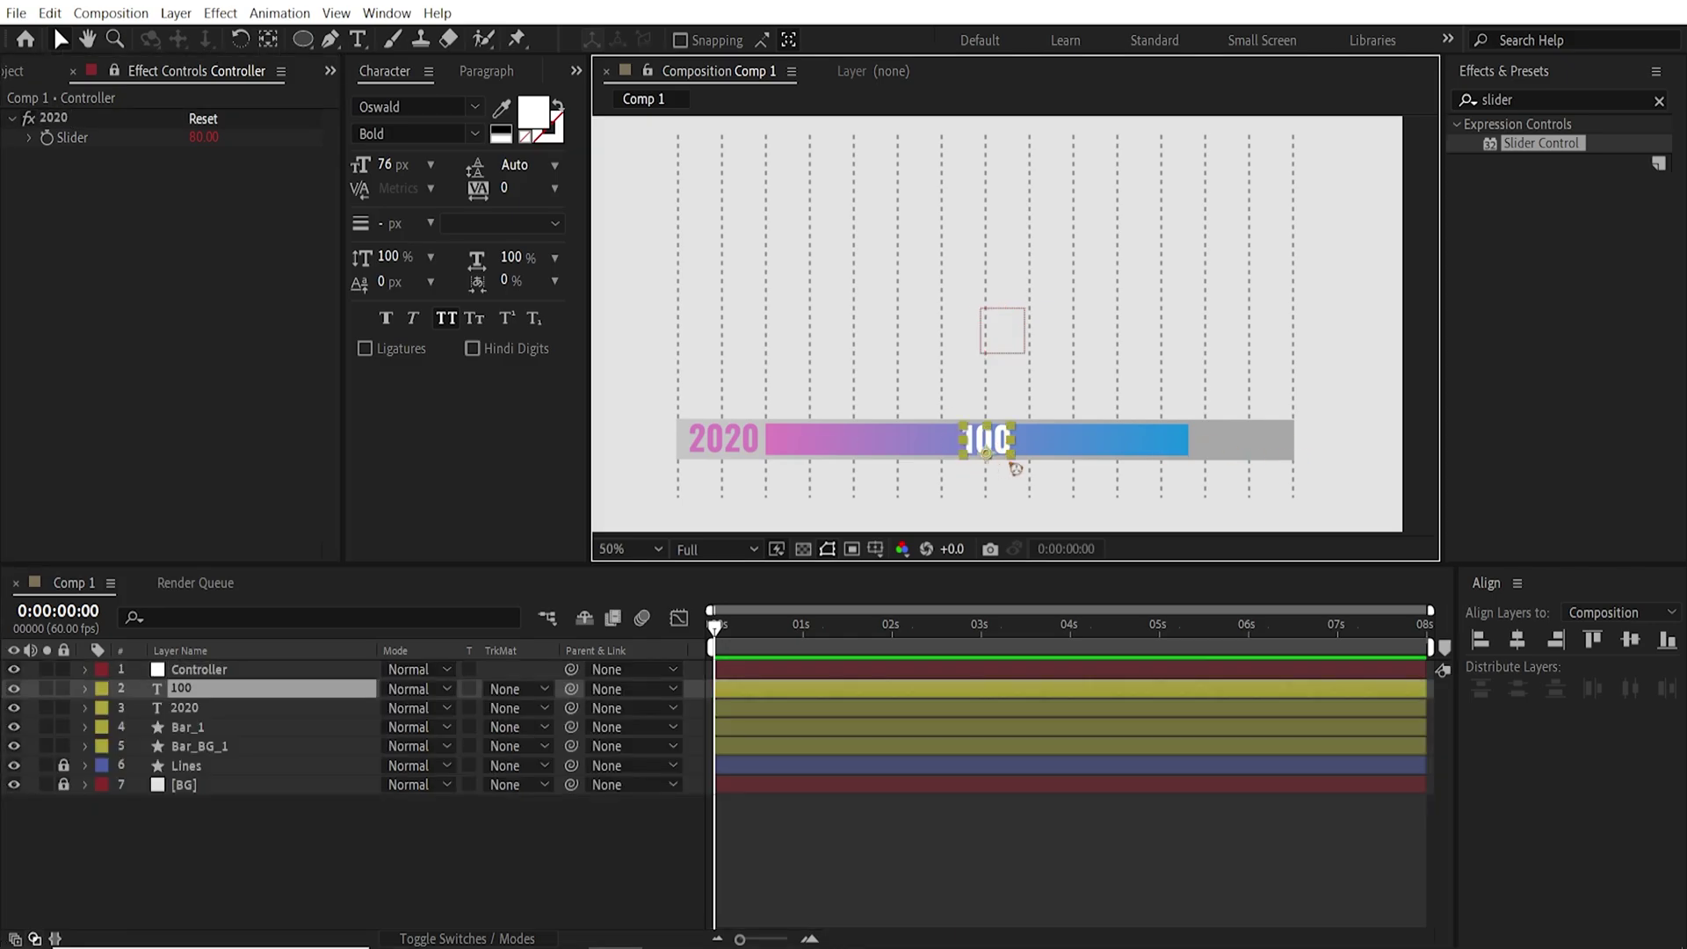
pyautogui.click(205, 138)
pyautogui.click(210, 177)
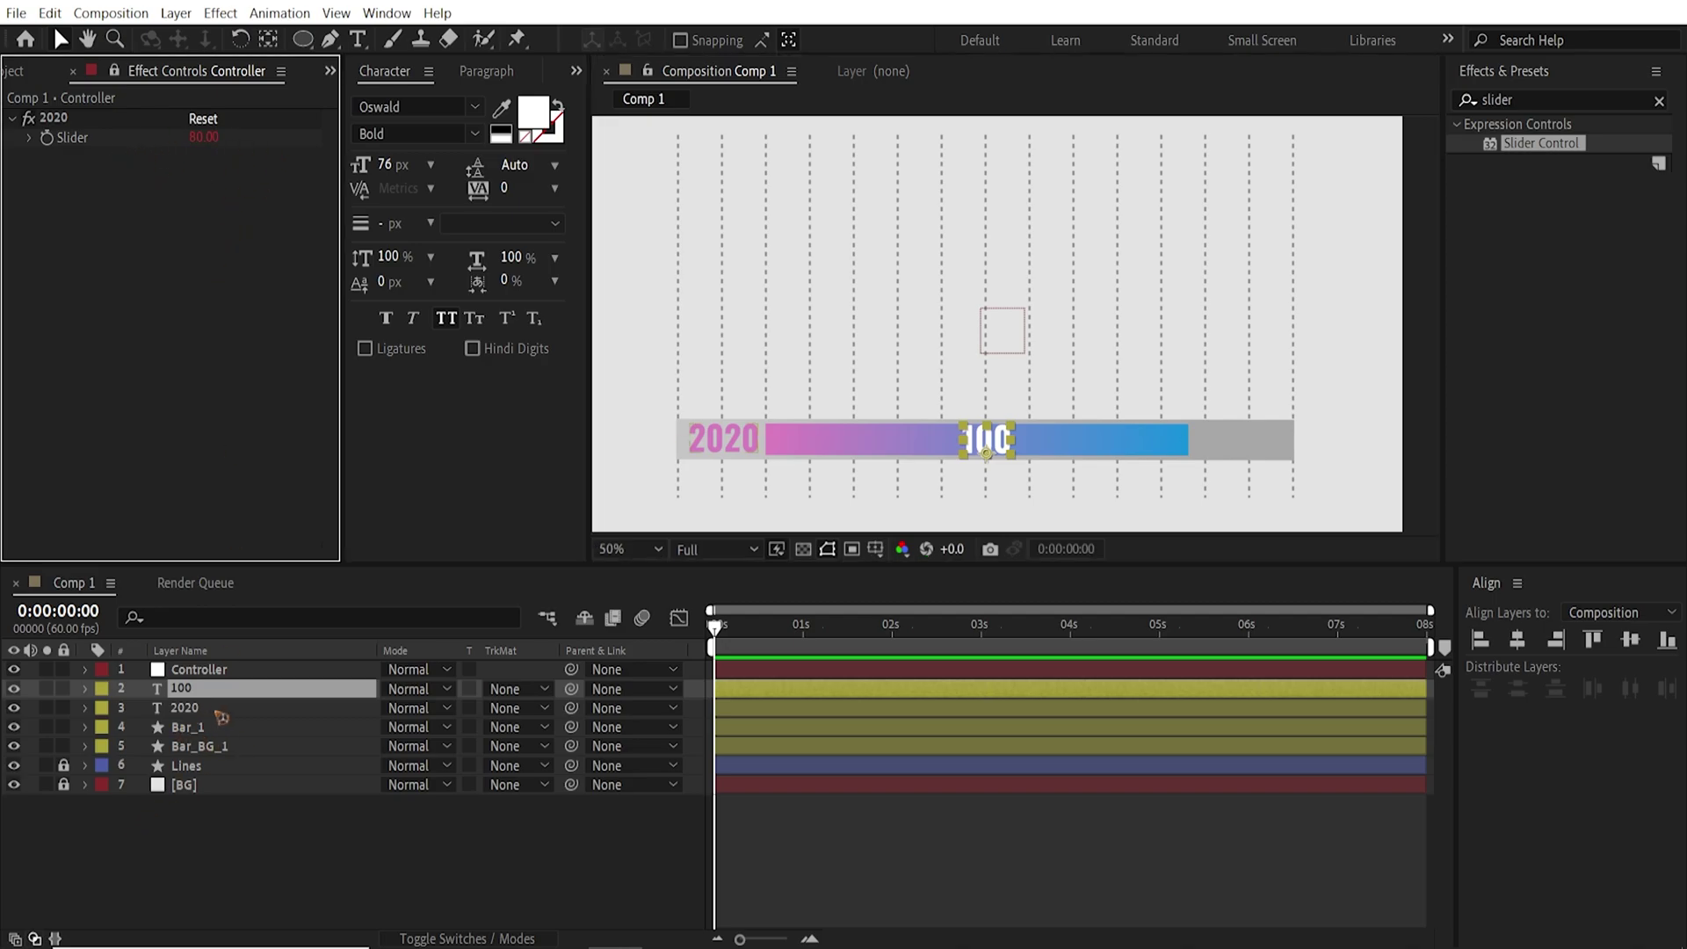
pyautogui.click(85, 688)
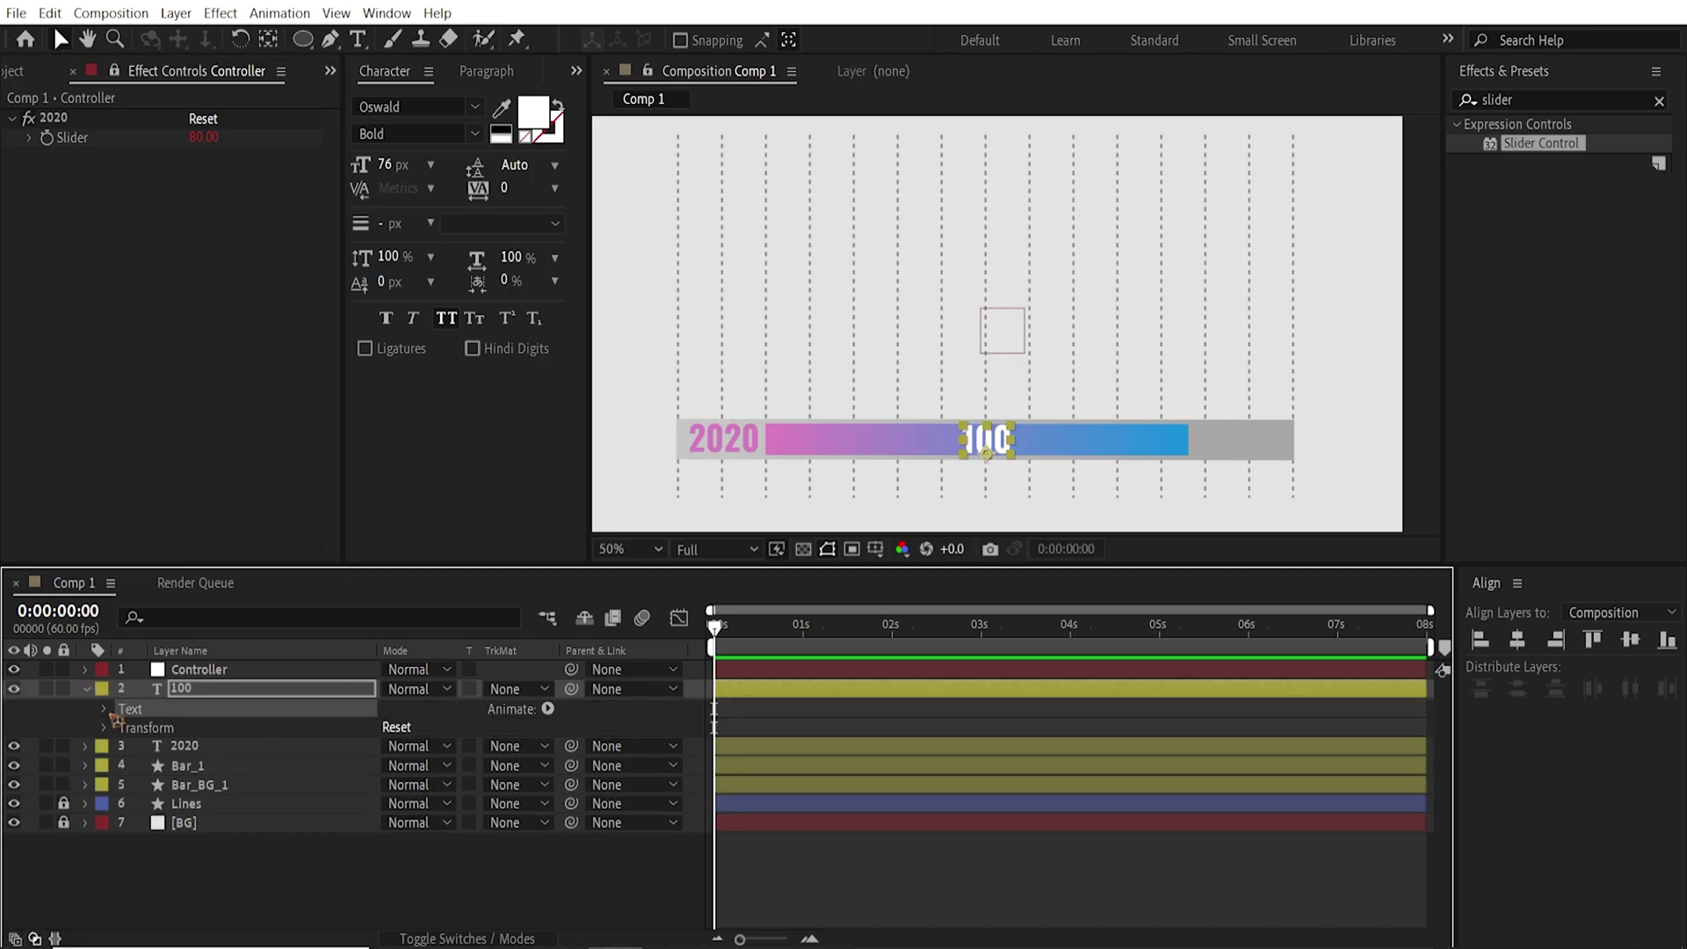
pyautogui.click(105, 709)
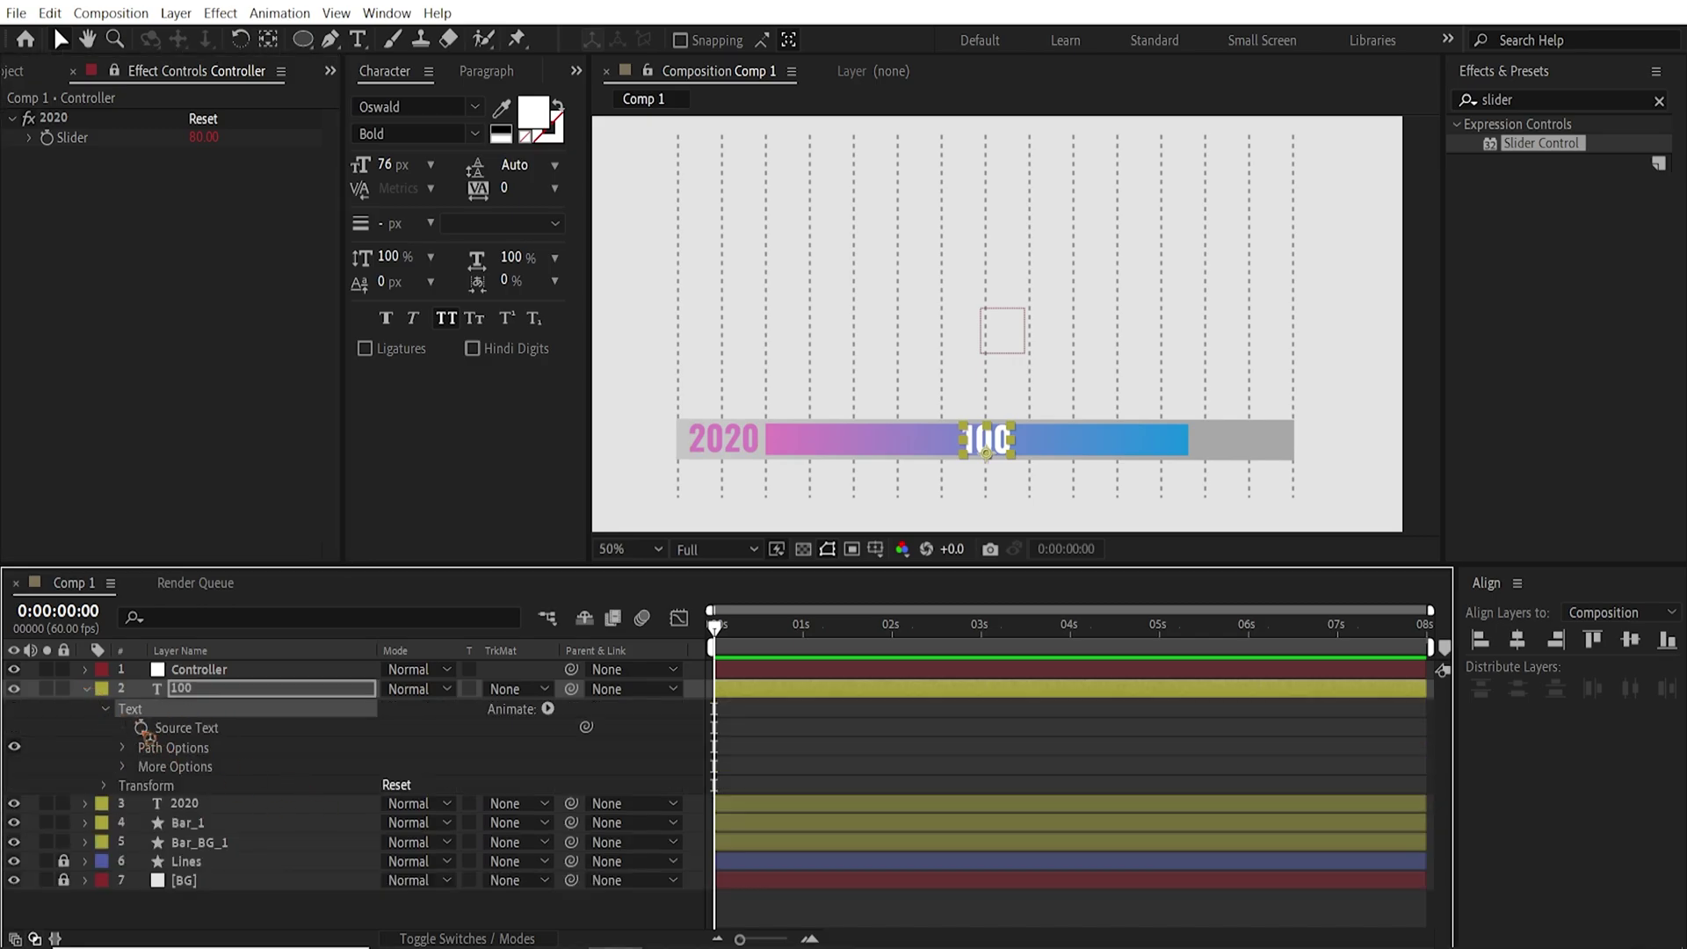
pyautogui.keyDown('alt'); pyautogui.click(143, 729); pyautogui.keyUp('alt')
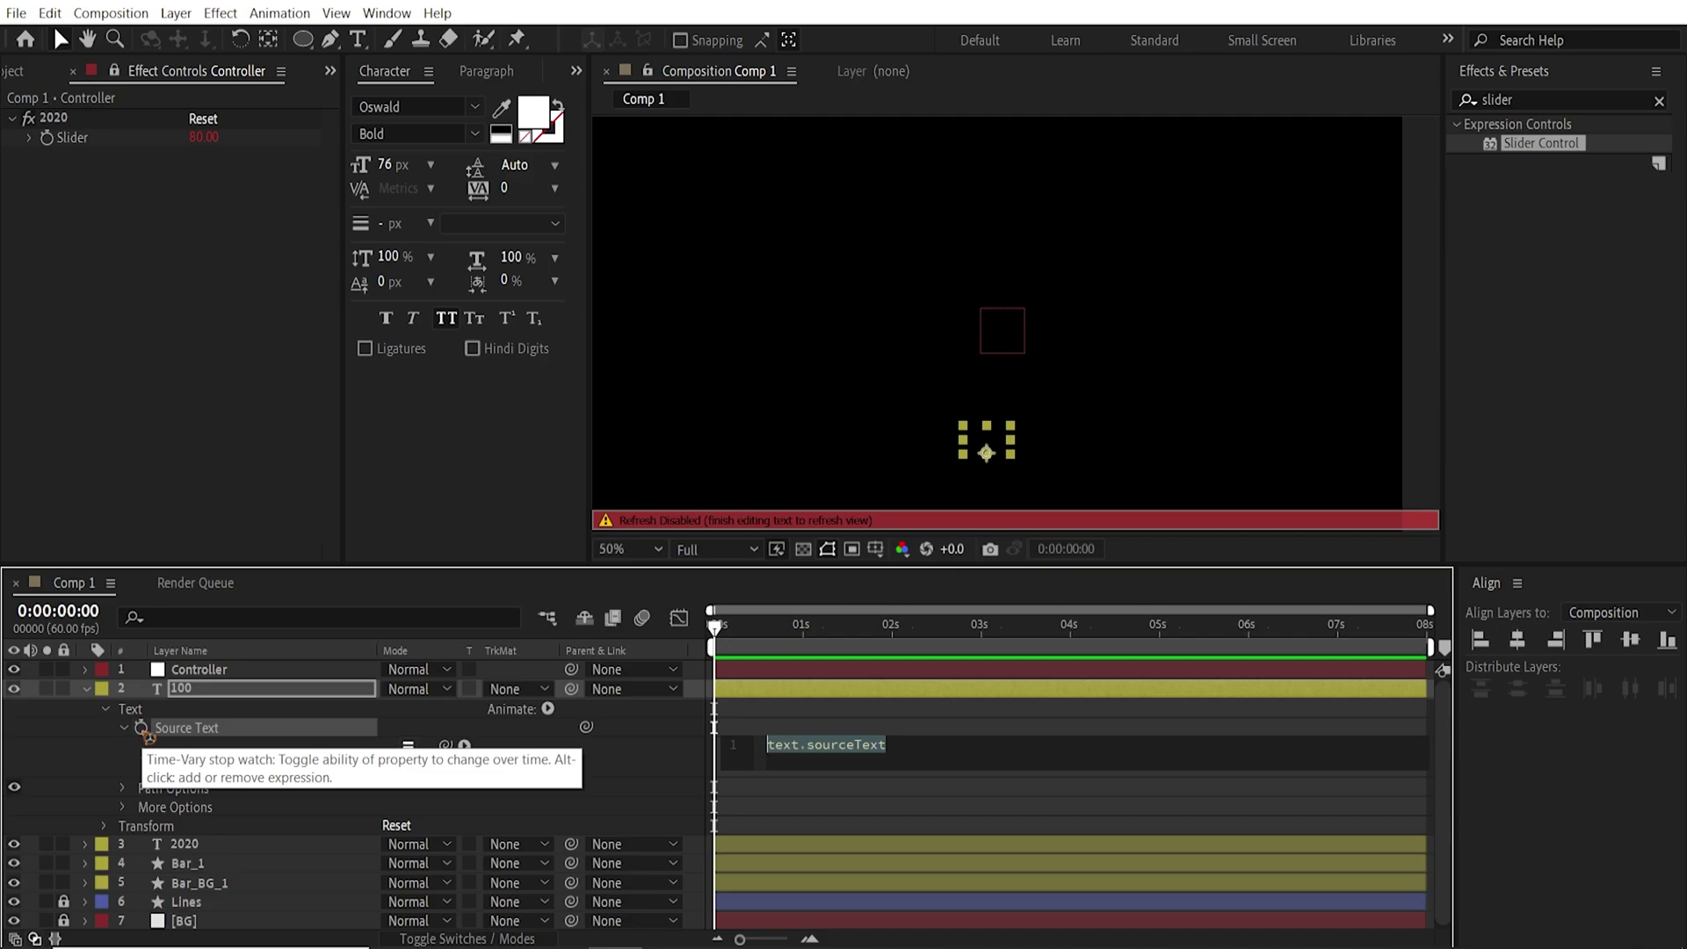
pyautogui.moveTo(452, 746); pyautogui.dragTo(110, 138)
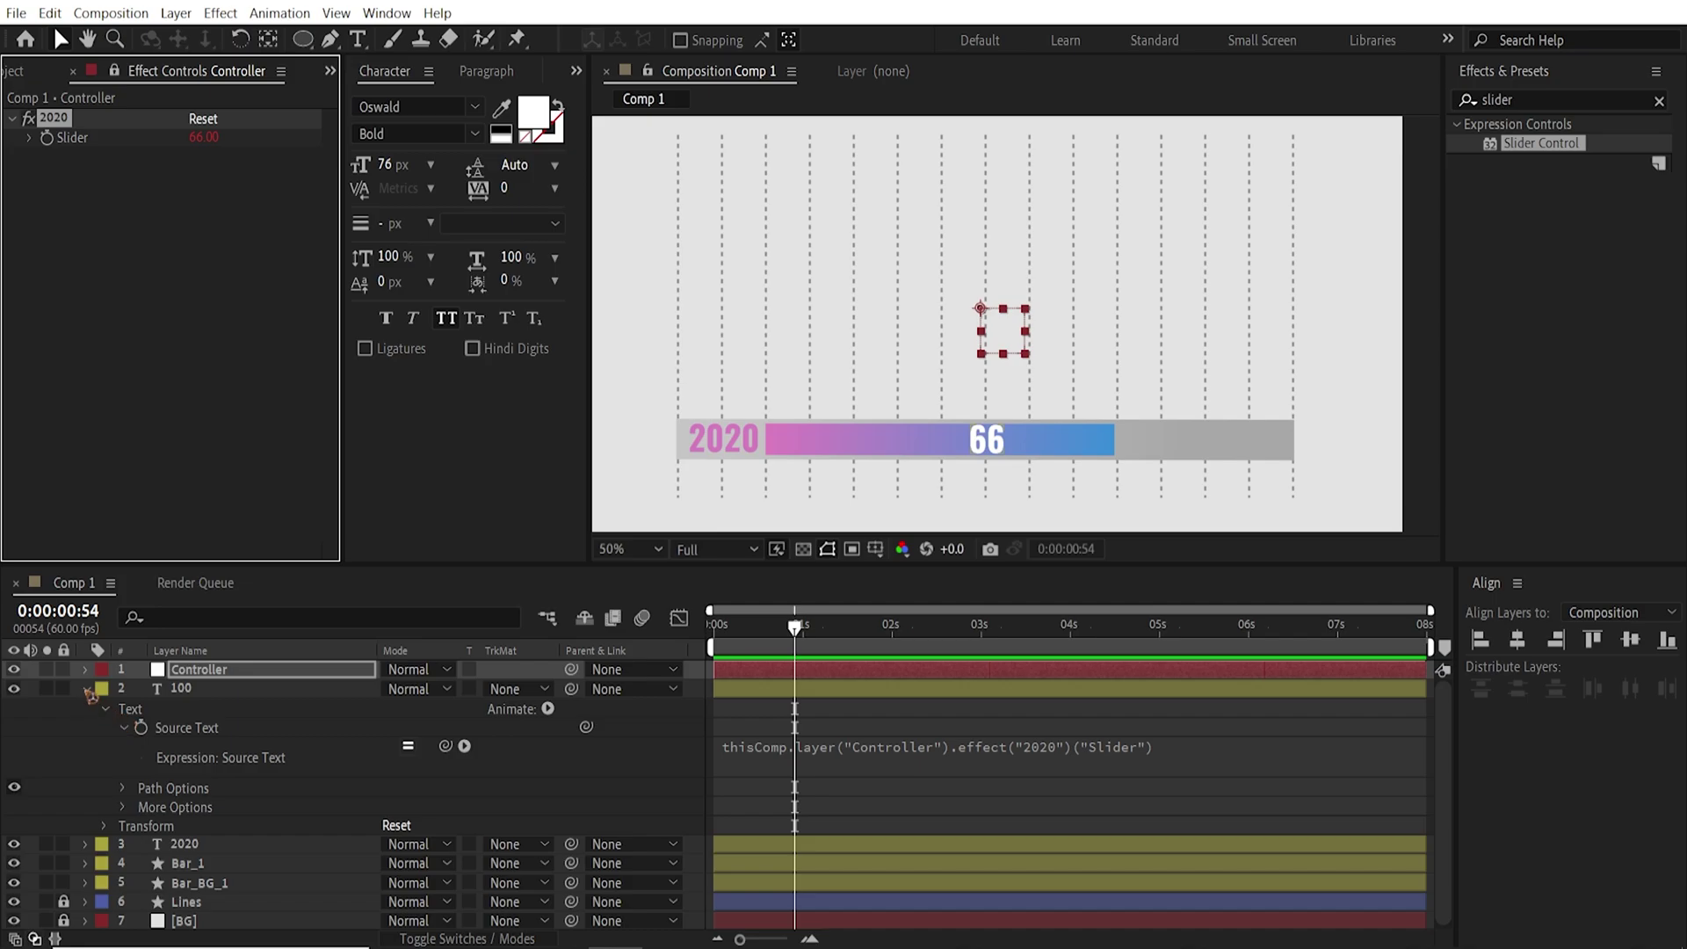
pyautogui.click(88, 692)
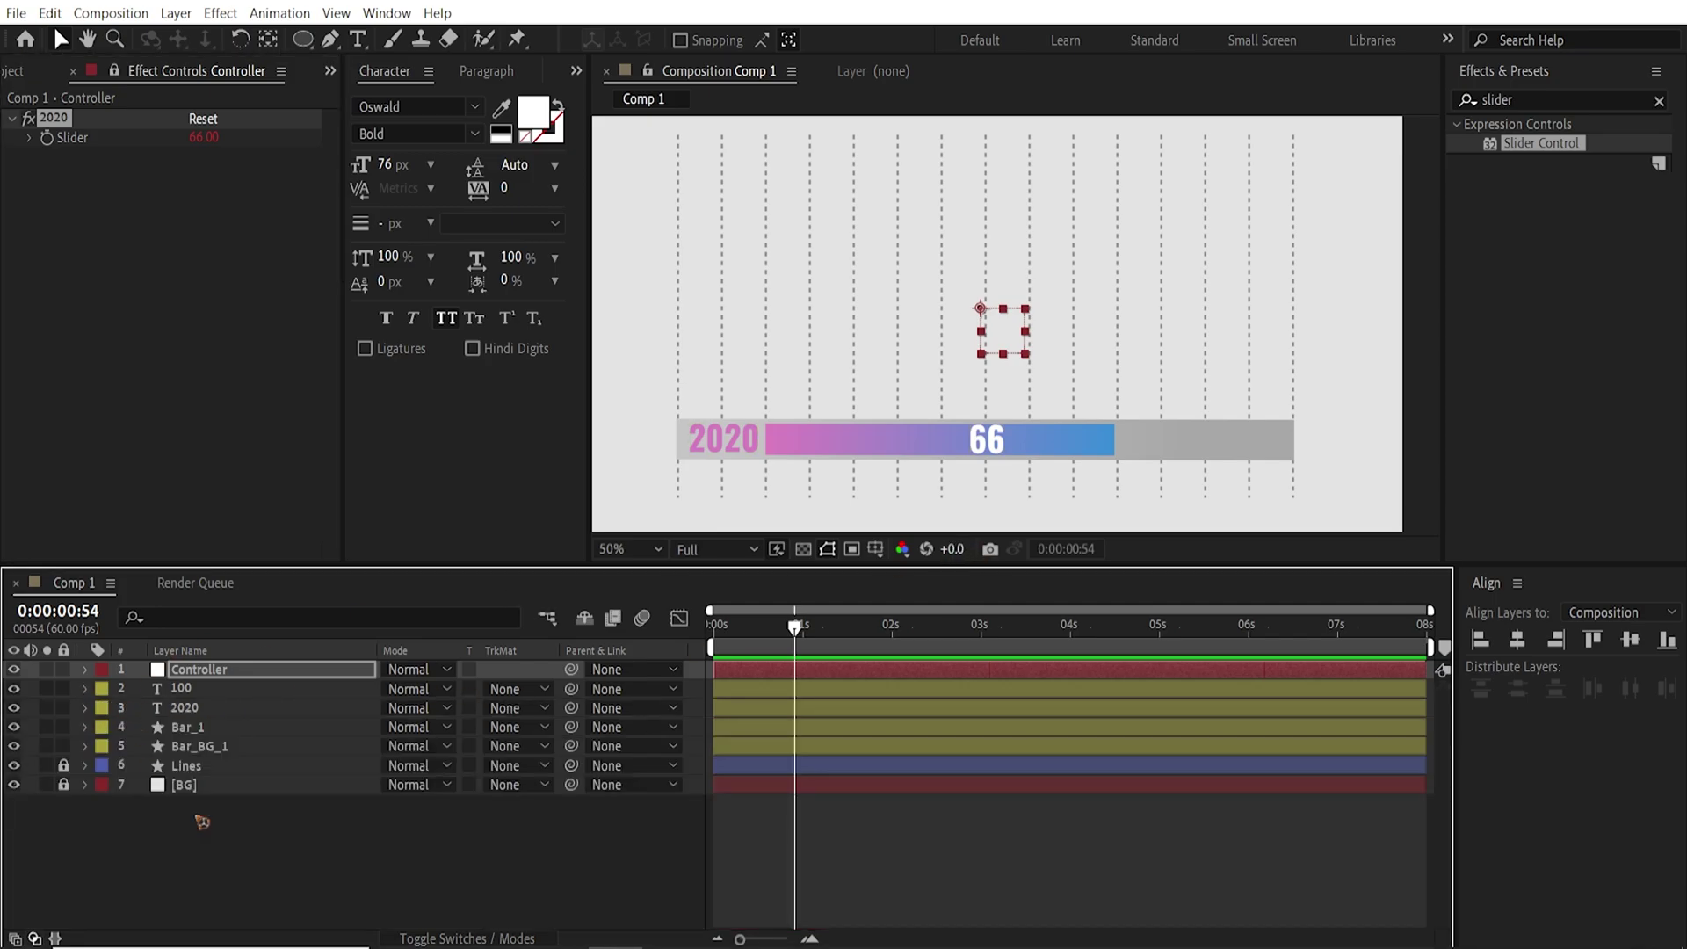
# - Duplicate the layers from Bar_BG_1 up to the 100 text layer
pyautogui.click(200, 749)
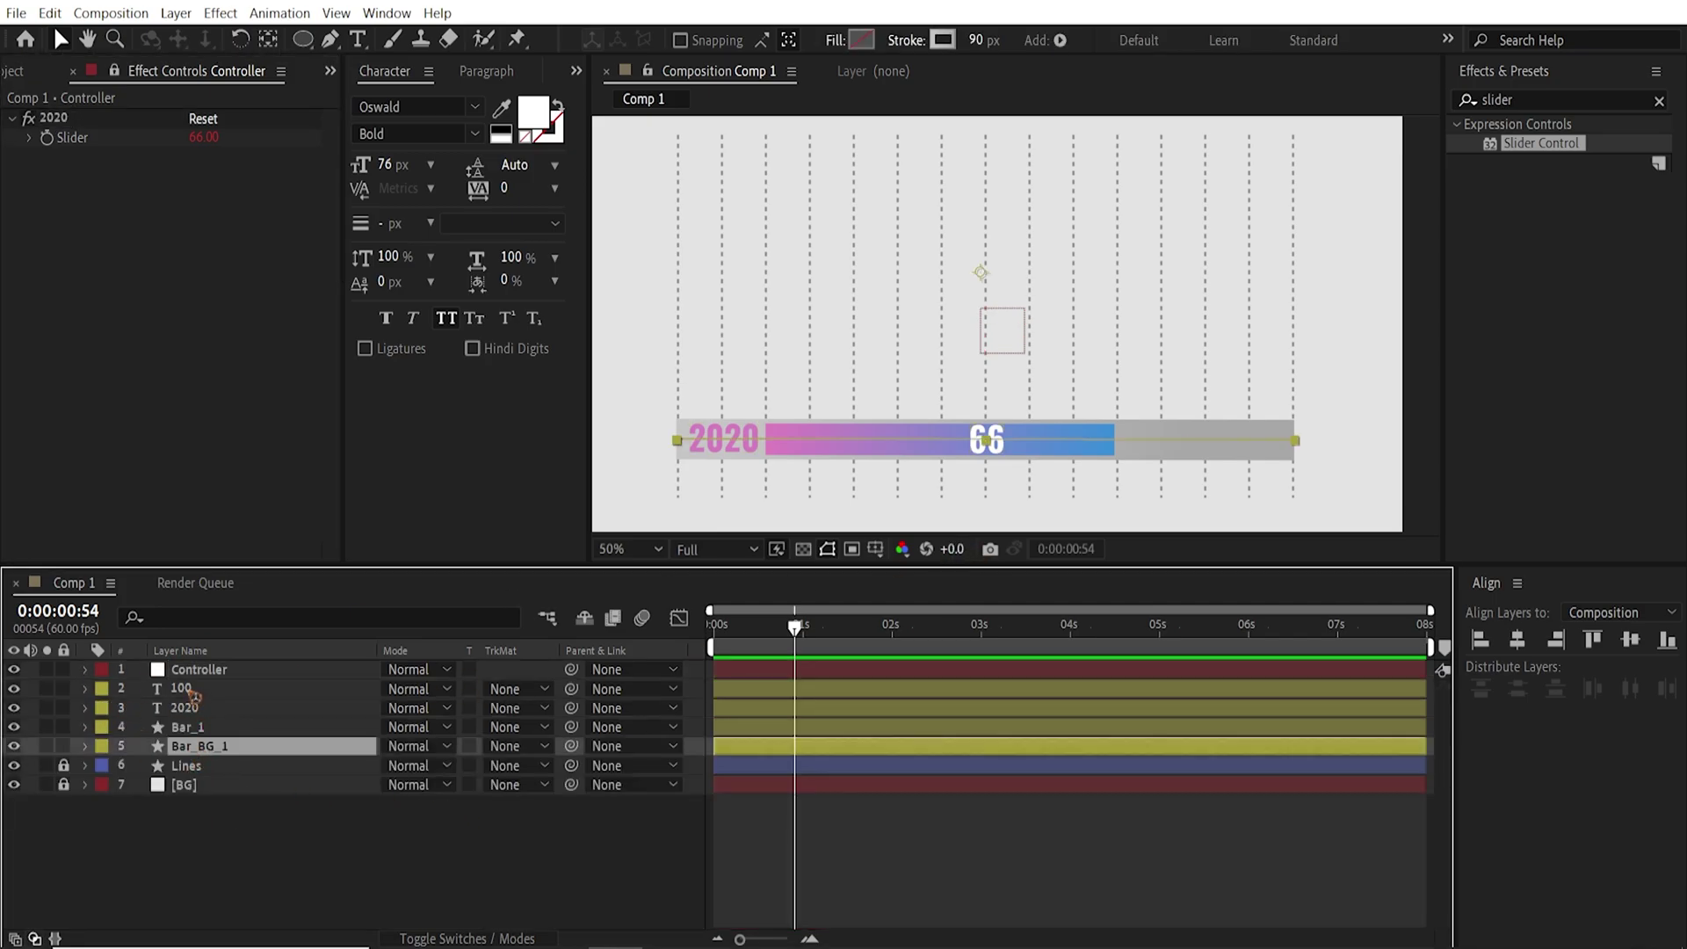
pyautogui.keyDown('shift'); pyautogui.click(192, 694); pyautogui.keyUp('shift')
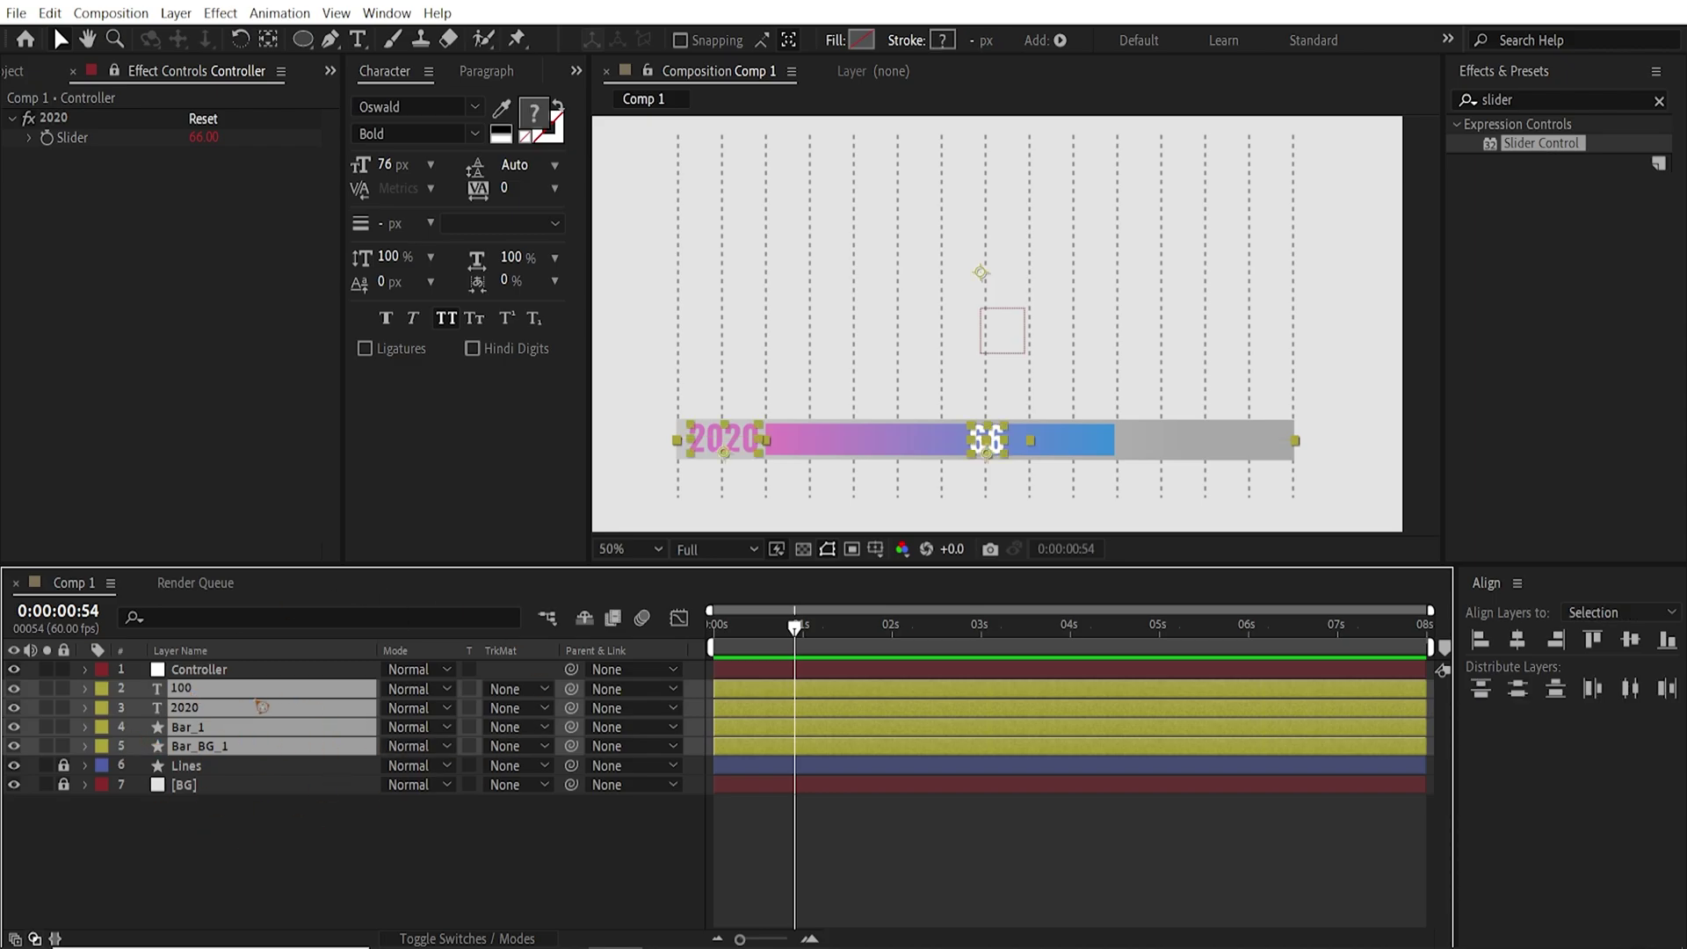
pyautogui.hotkey('ctrl', 'd')
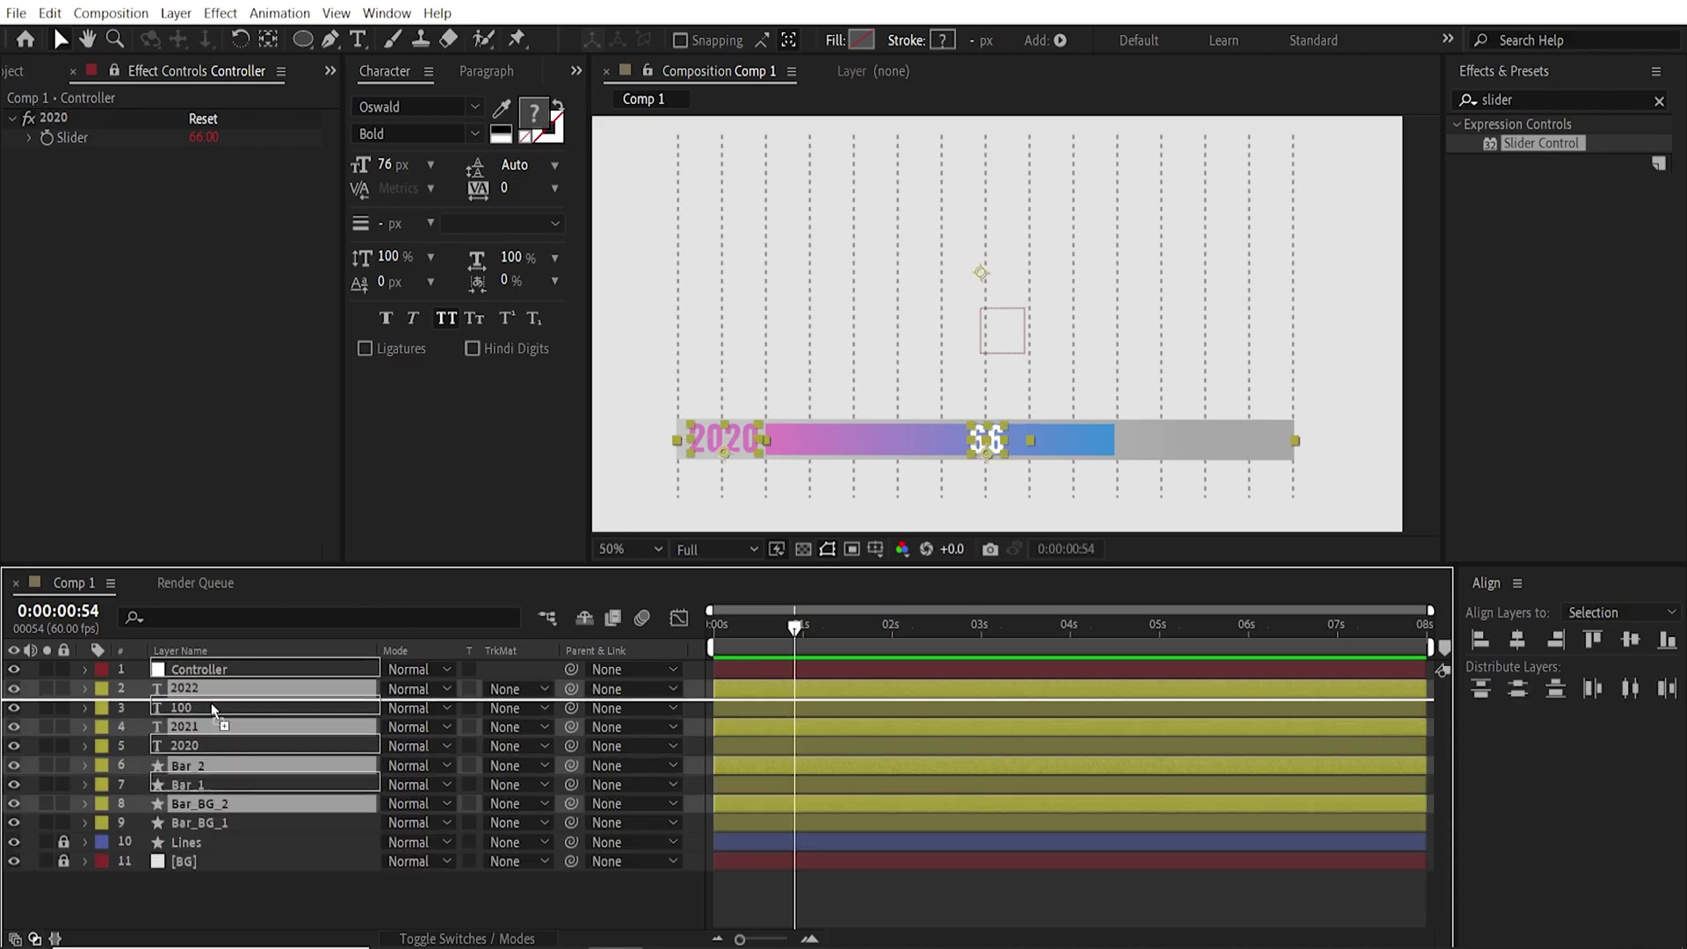
pyautogui.click(102, 689)
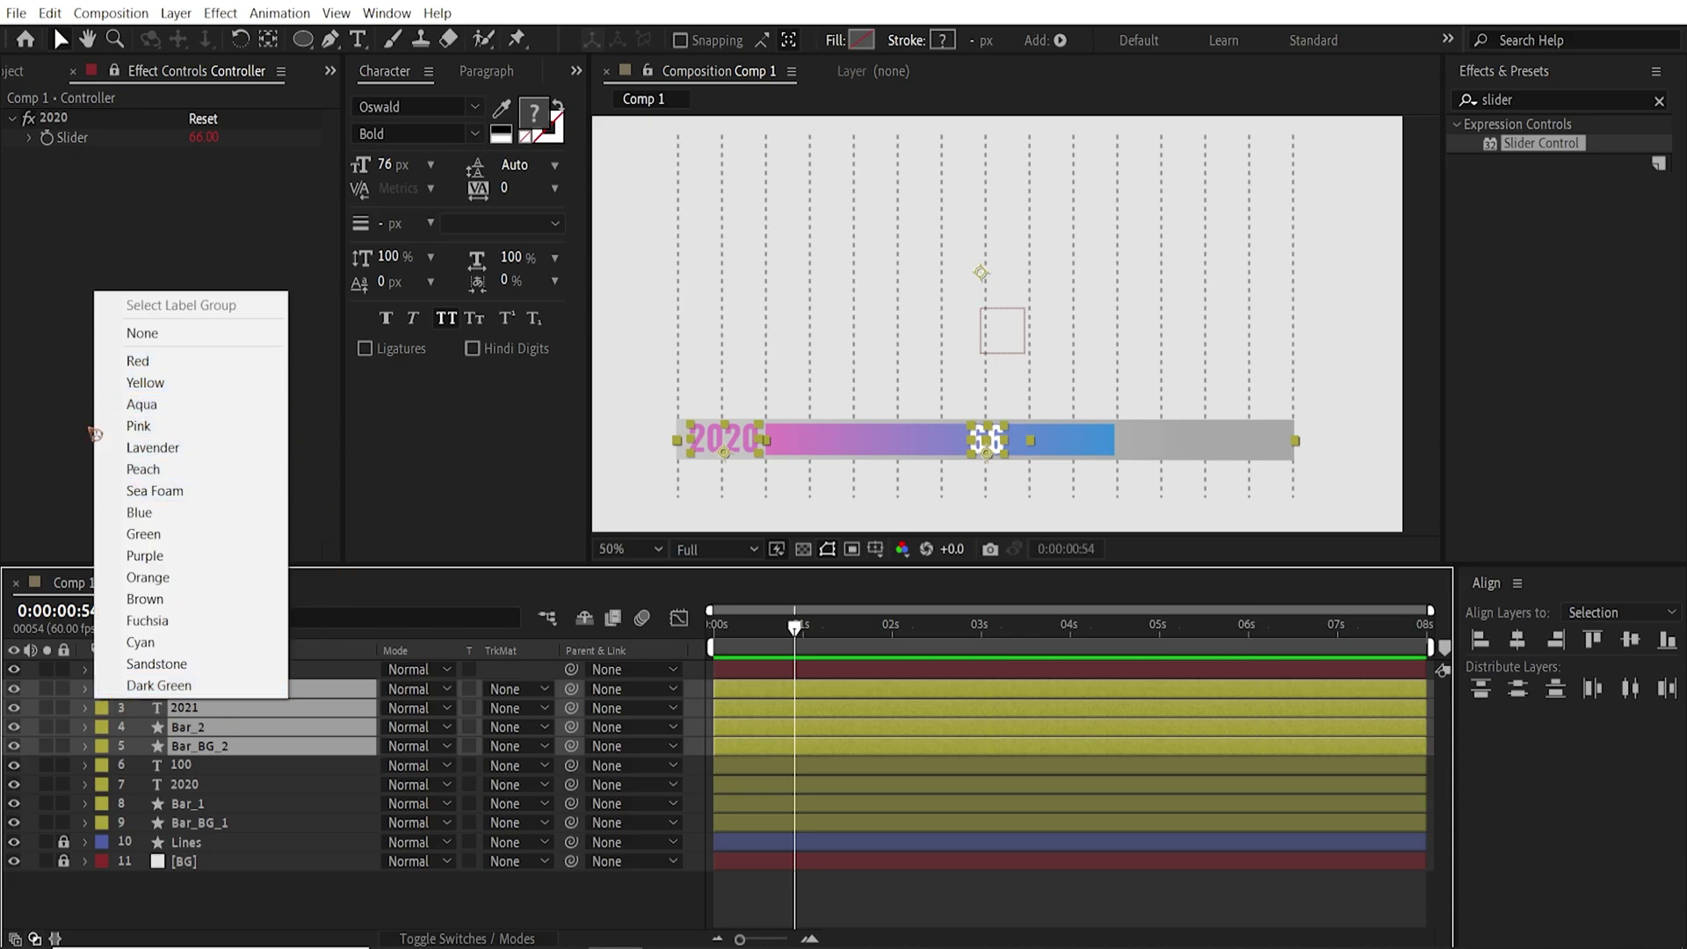
pyautogui.click(180, 427)
pyautogui.hotkey('ctrl', 'z')
# - Move the duplicated bar, background and text layers up together, leaving a small gap above the original 2020 bar
pyautogui.hotkey('shift', 'Up')
pyautogui.hotkey('shift', 'Up')
pyautogui.hotkey('shift', 'Up')
pyautogui.hotkey('shift', 'Up')
pyautogui.hotkey('shift', 'Up')
pyautogui.hotkey('shift', 'Up')
pyautogui.hotkey('shift', 'Up')
pyautogui.hotkey('shift', 'Up')
pyautogui.hotkey('shift', 'Up')
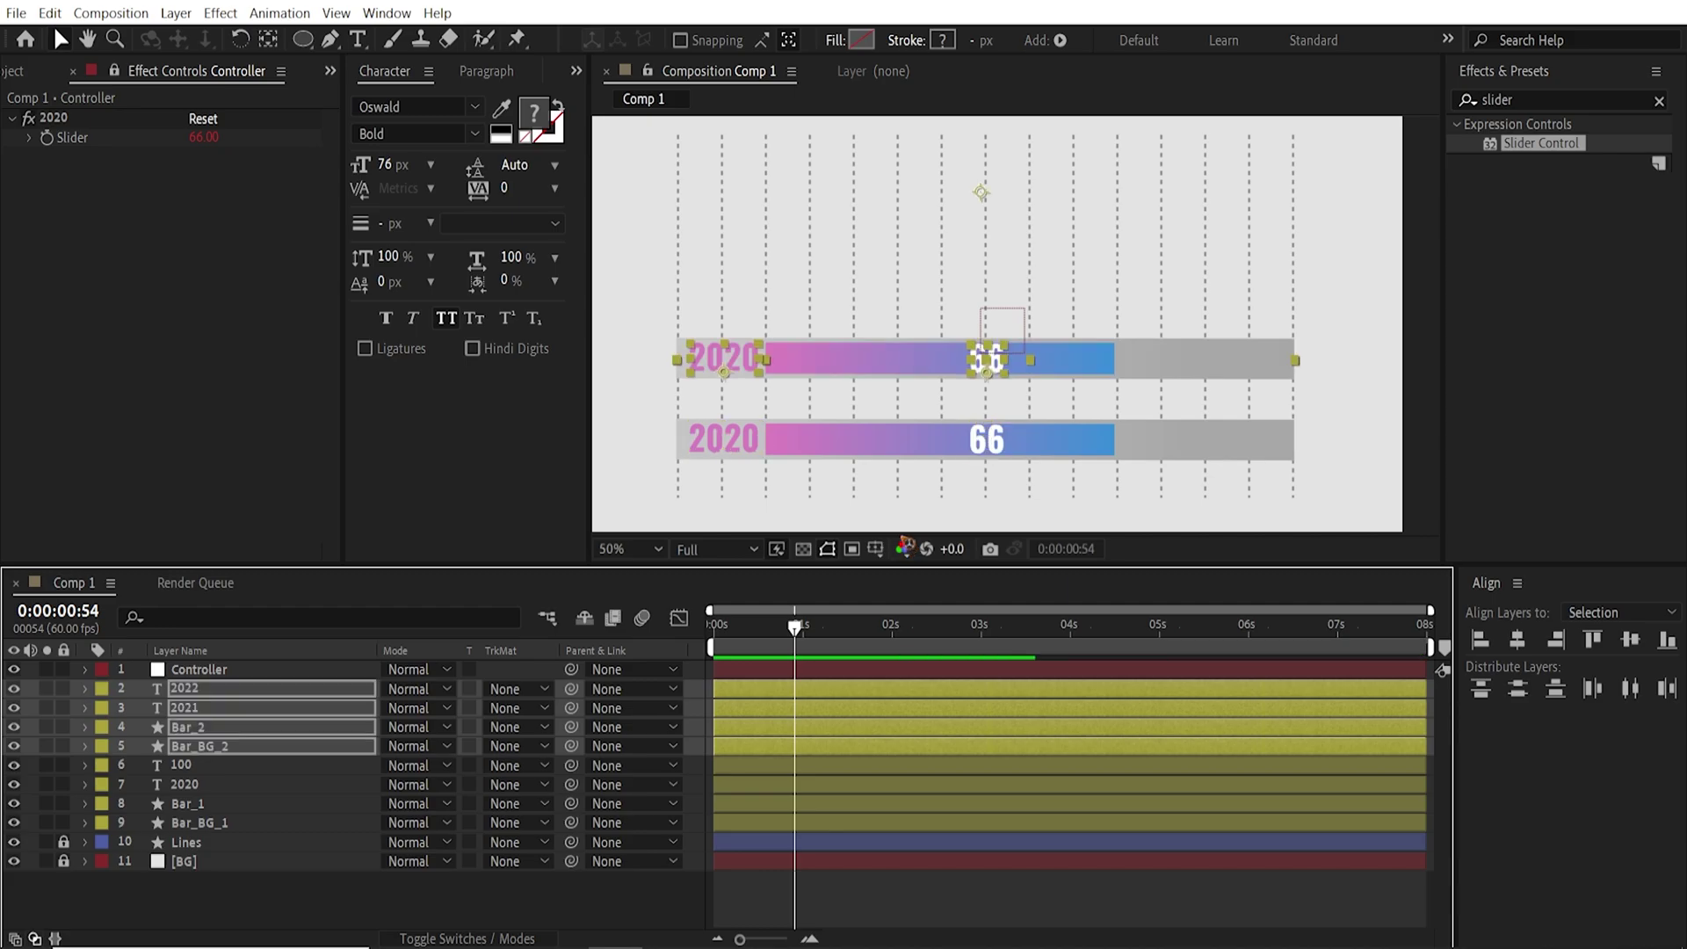
pyautogui.press('Down')
pyautogui.press('Down')
pyautogui.press('Down')
pyautogui.press('Down')
pyautogui.press('Down')
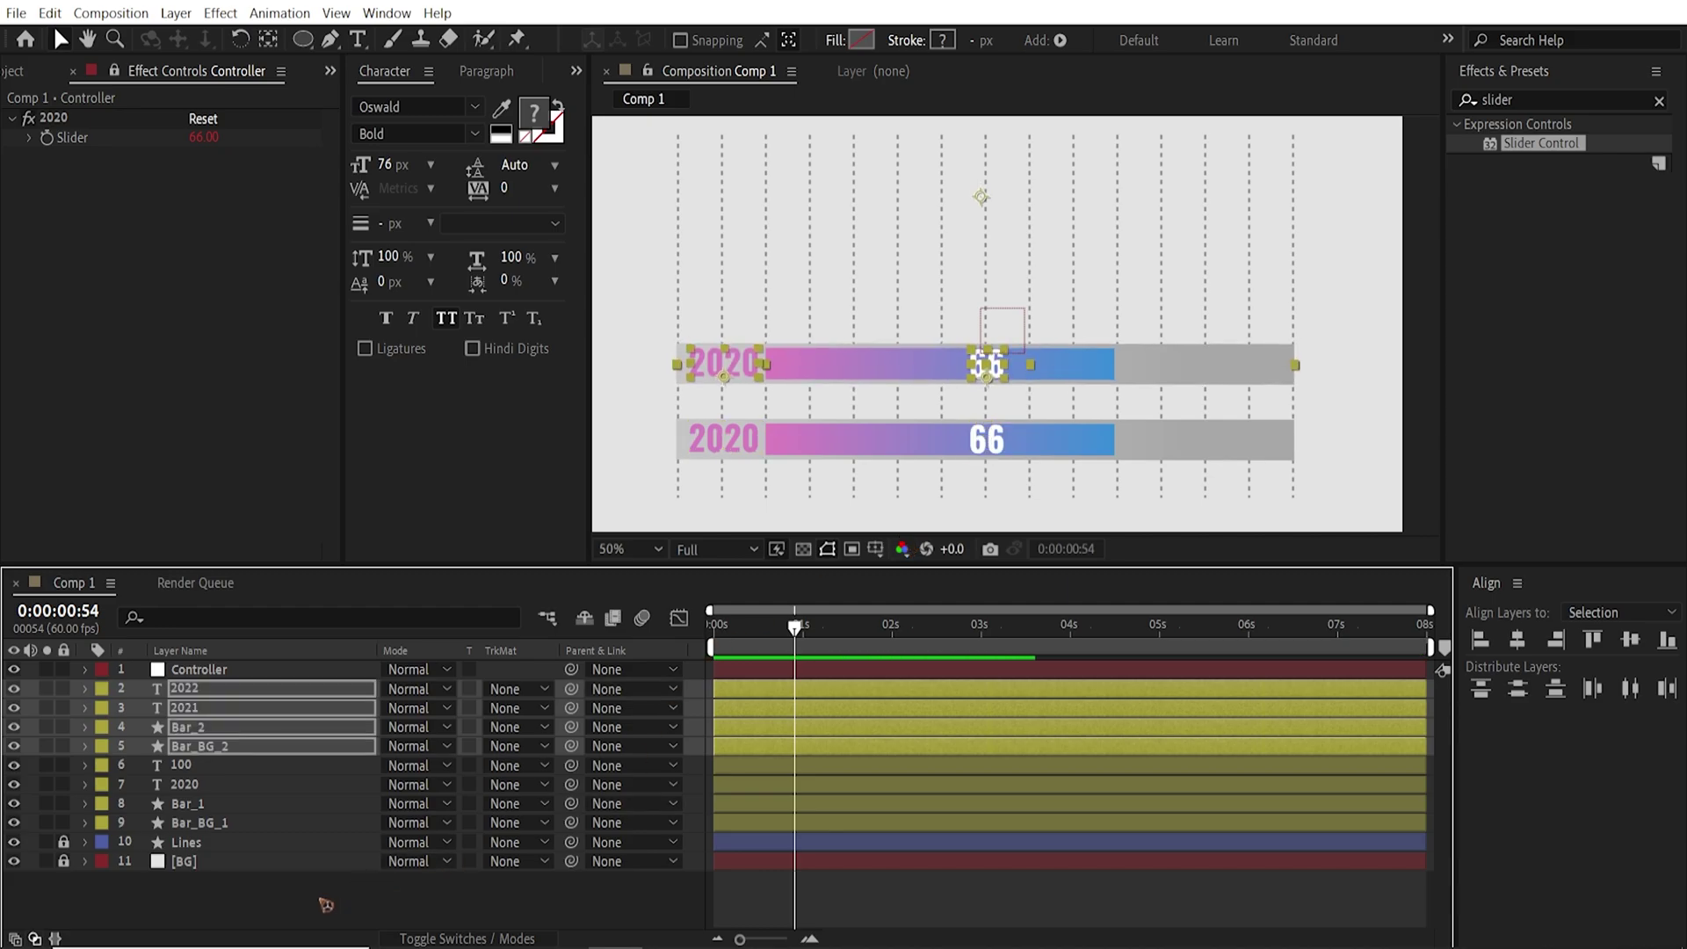
# - Change the year text on the duplicated upper bar to 2021
pyautogui.click(323, 898)
pyautogui.doubleClick(761, 376)
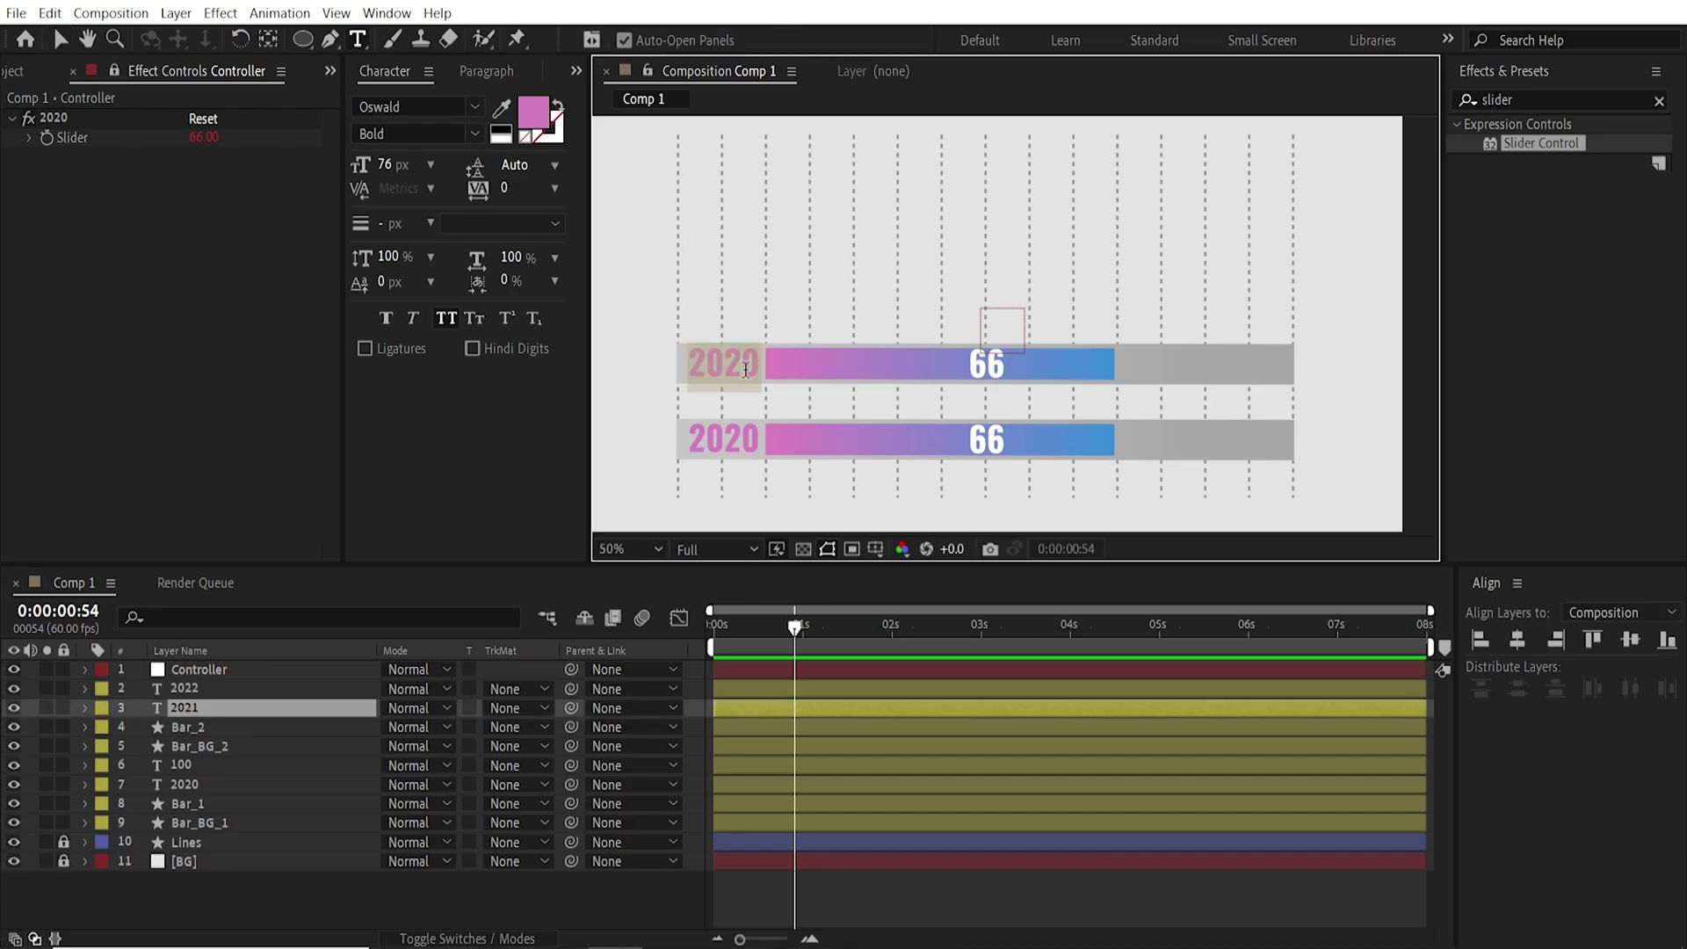
pyautogui.write('2021')
# - Rename the number text layers of both the 2021 and 2020 bars to Percentage
pyautogui.click(190, 691)
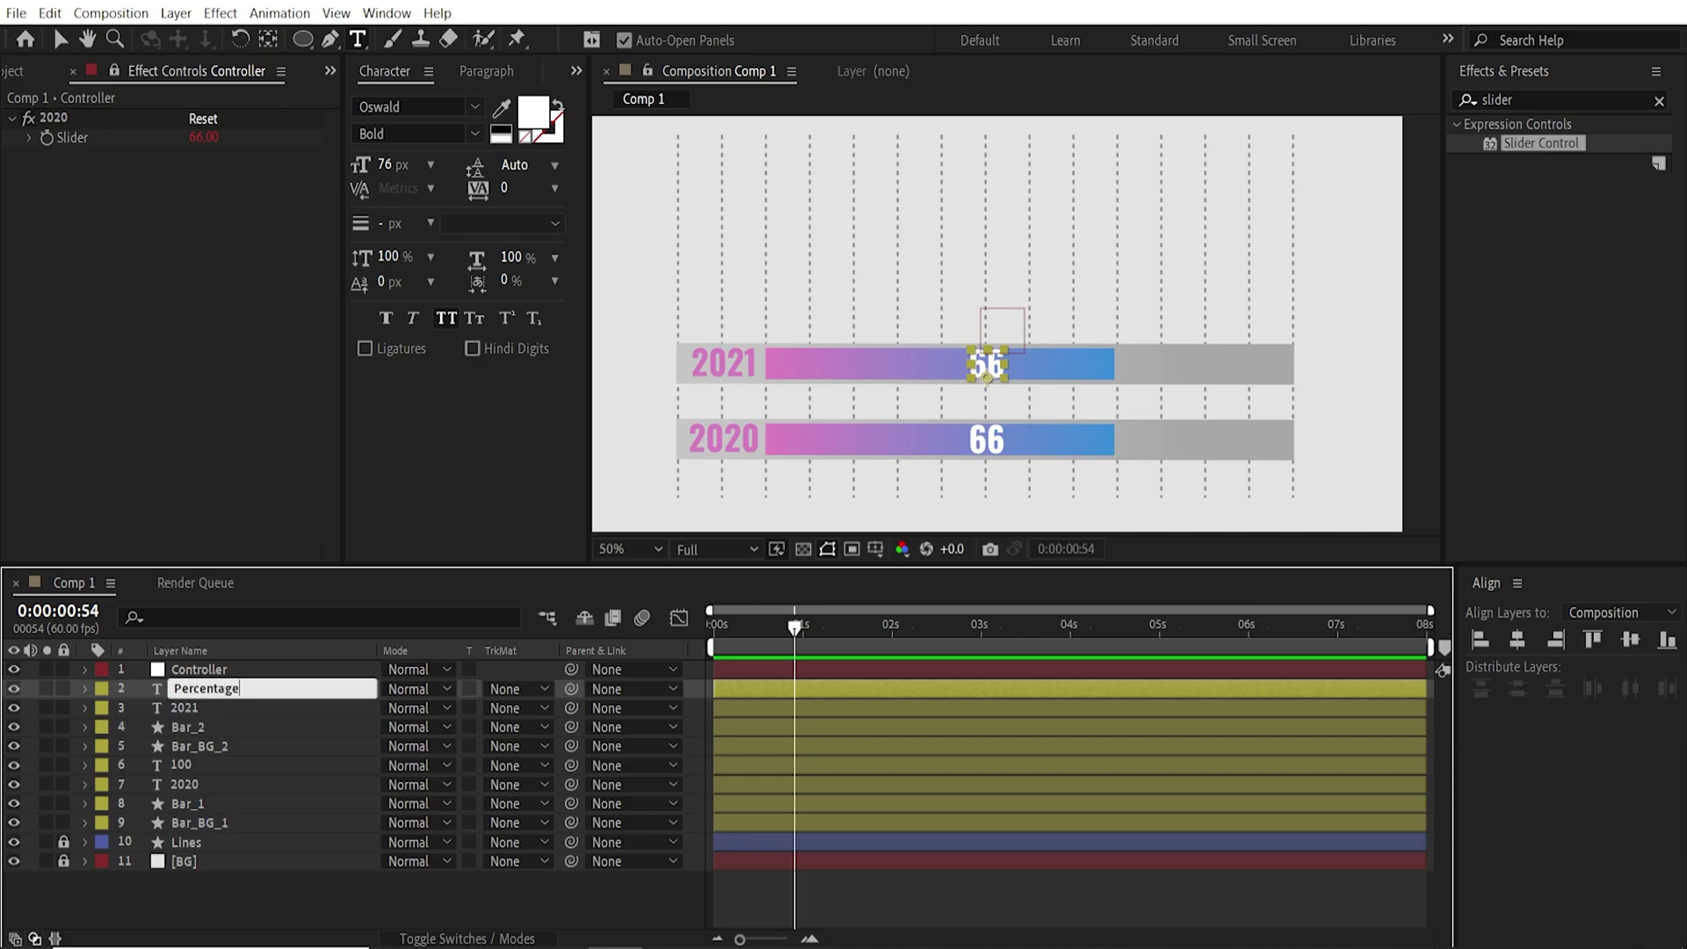
pyautogui.press('Return')
pyautogui.click(186, 765)
pyautogui.press('Return')
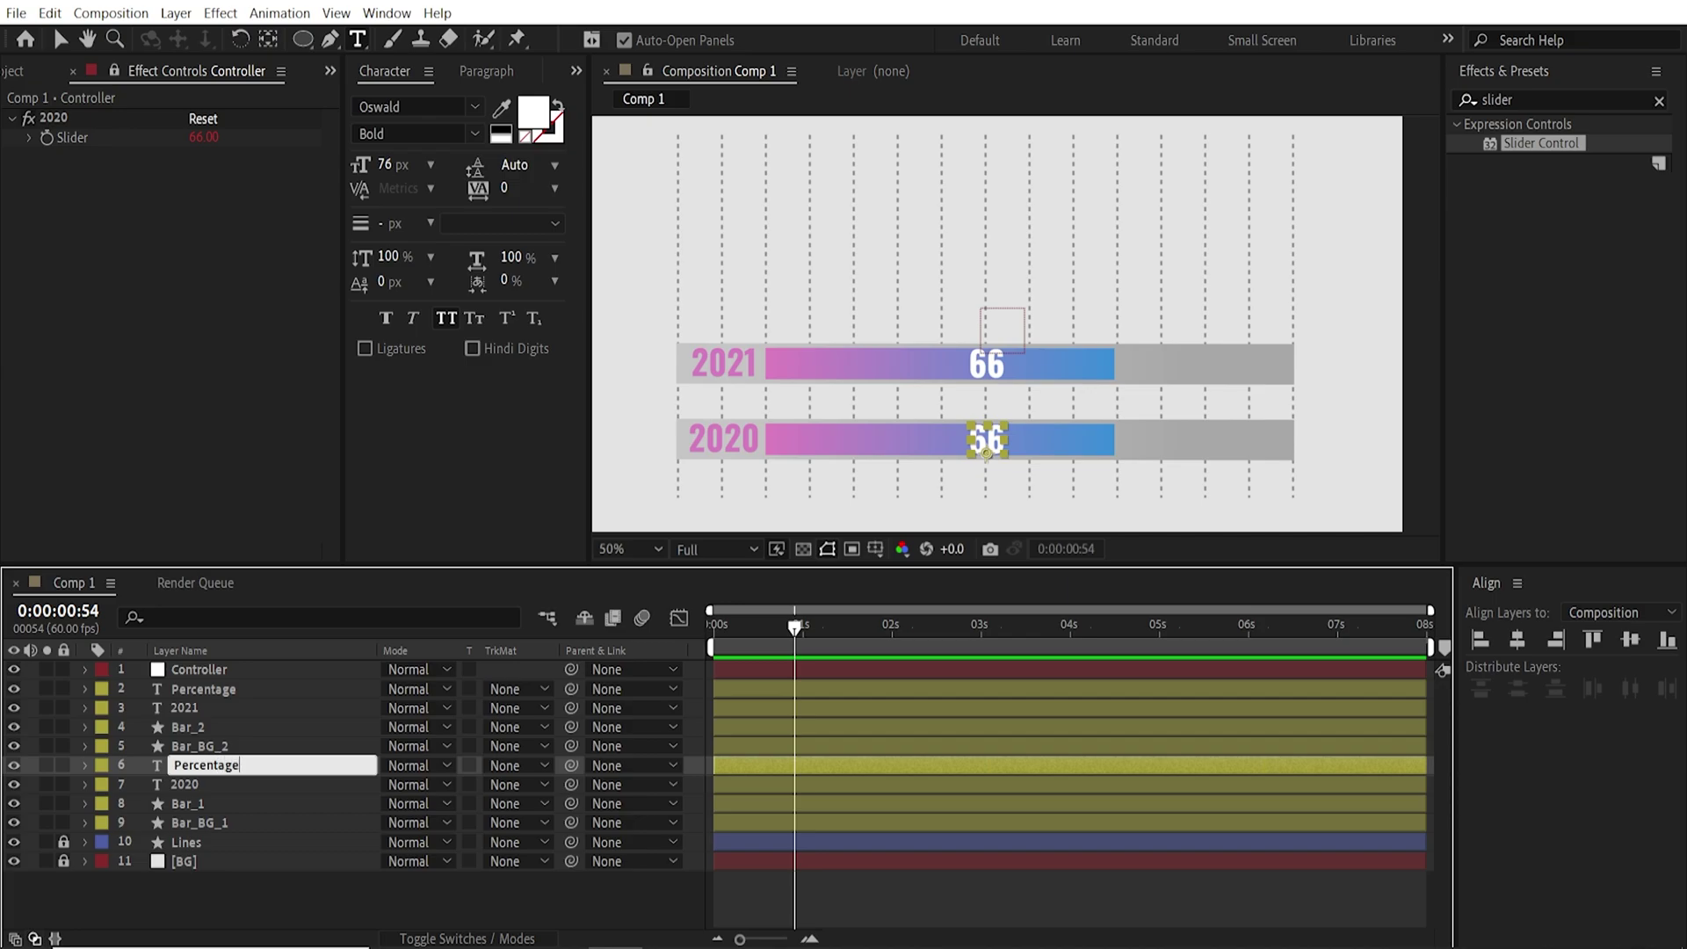
pyautogui.press('Return')
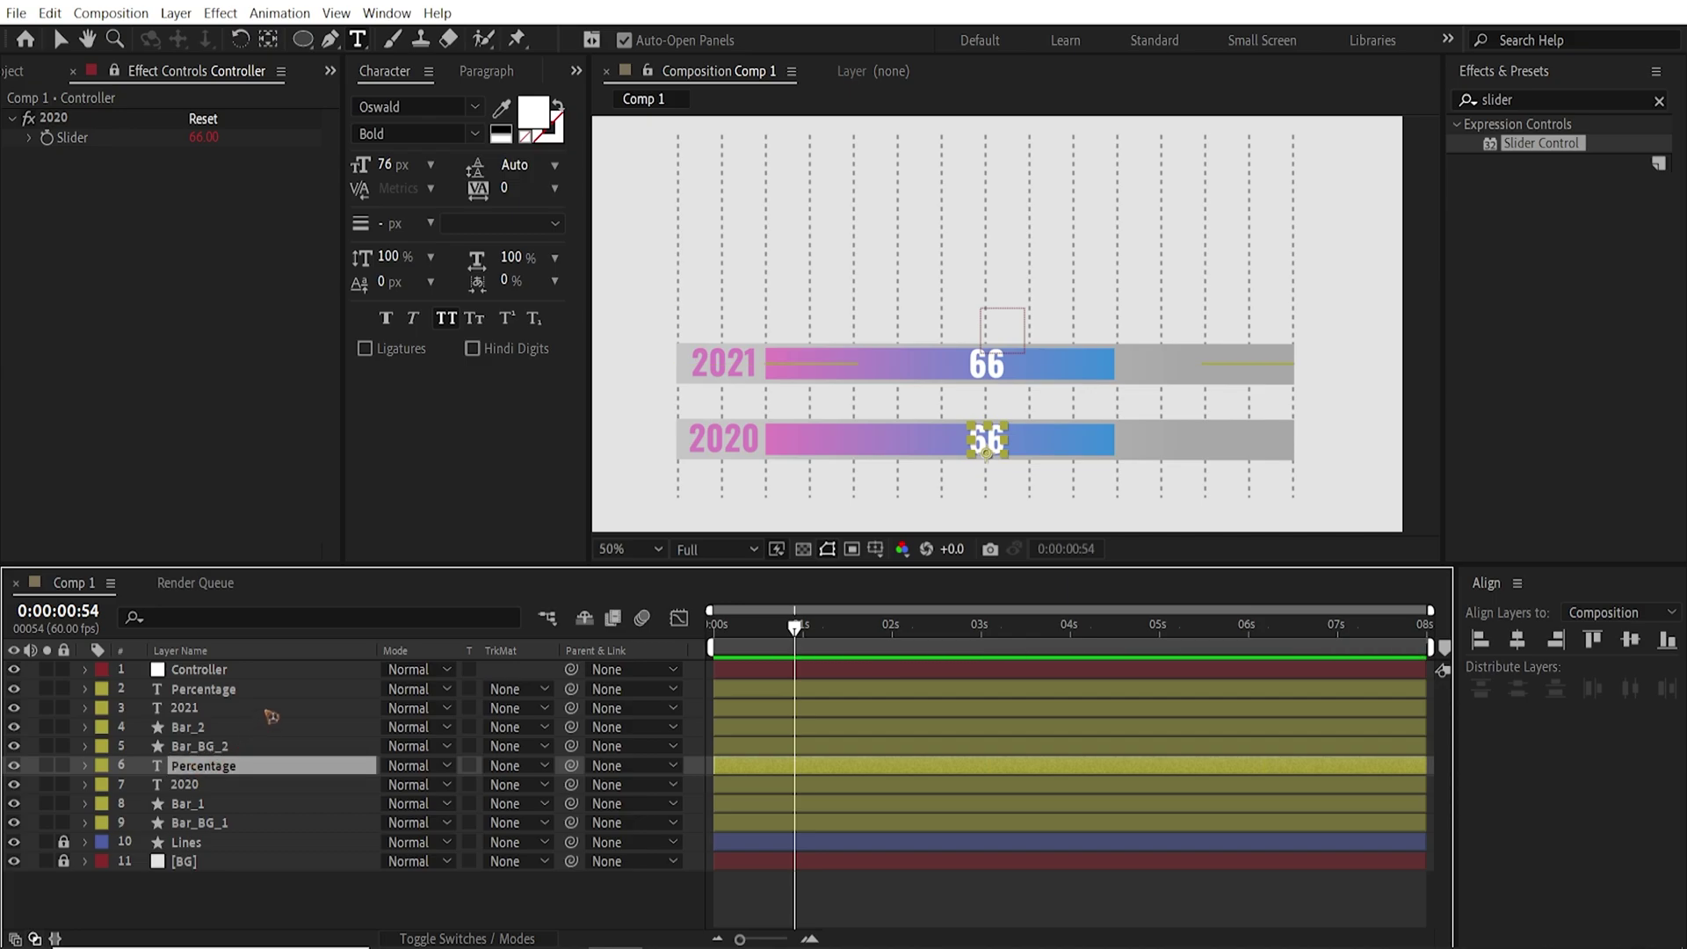
# - Duplicate the 2020 slider effect on the Controller layer
pyautogui.click(211, 671)
pyautogui.click(61, 125)
pyautogui.press('Return')
pyautogui.hotkey('ctrl', 'd')
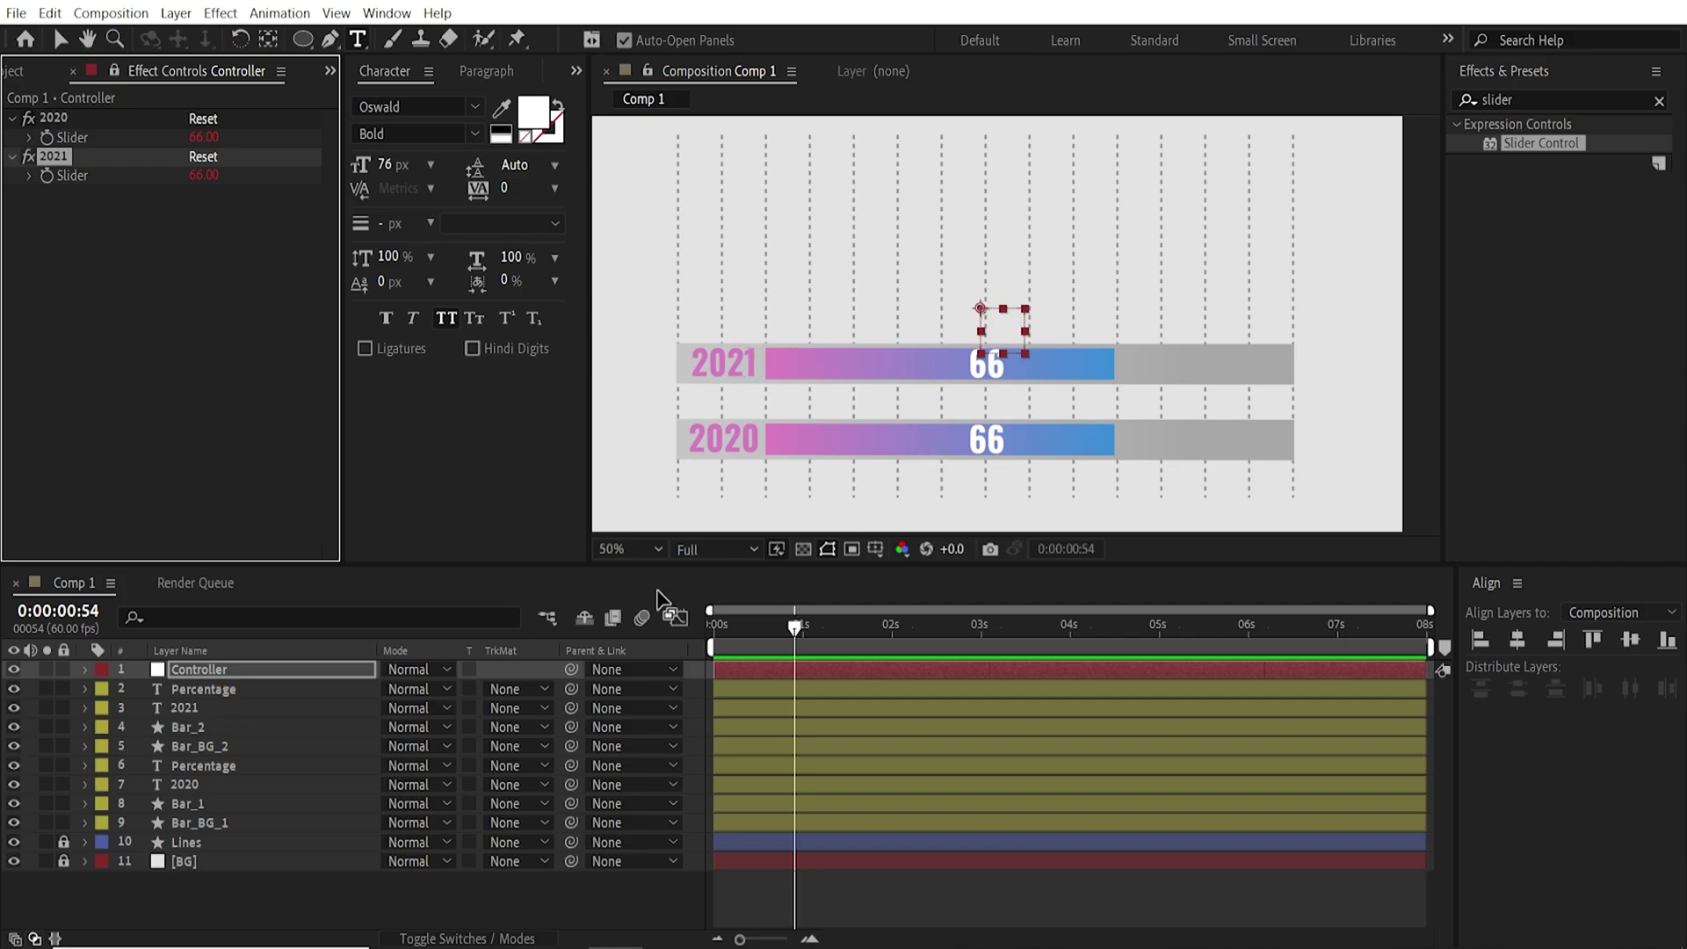
# - Give the 2021 bar's four layers, Percentage through Bar_BG_2, a pink label colour
pyautogui.click(199, 746)
pyautogui.keyDown('shift'); pyautogui.click(195, 692); pyautogui.keyUp('shift')
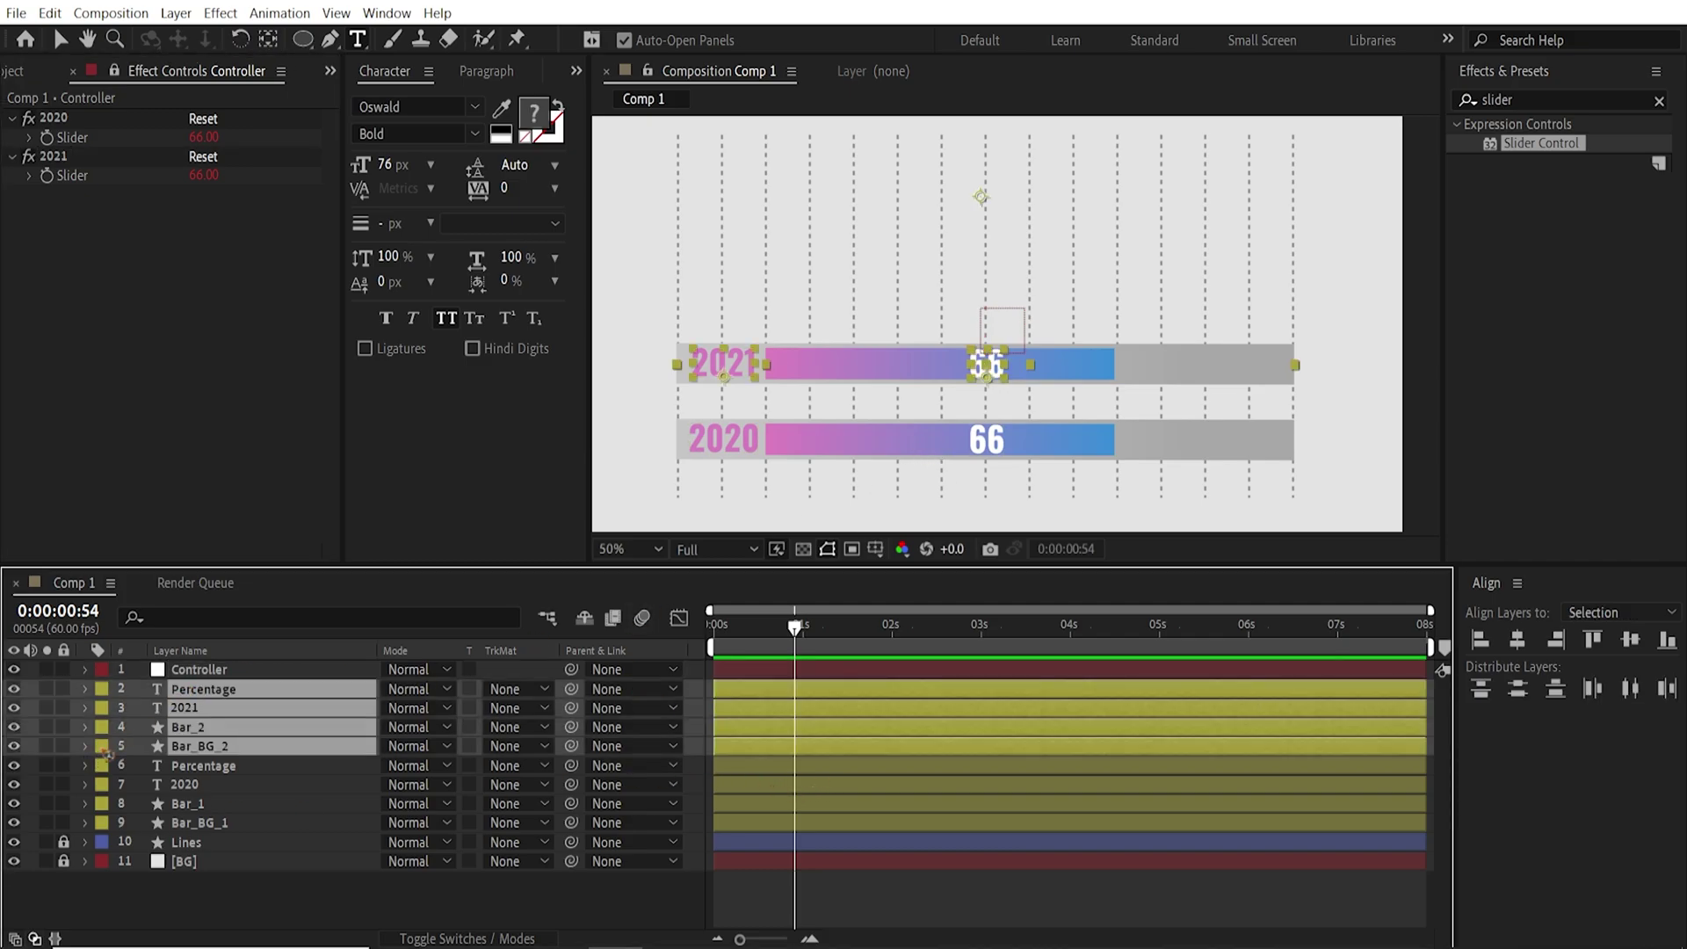
pyautogui.click(102, 748)
pyautogui.click(207, 486)
# - Point the Trim Paths End expression of Bar_2 to the Controller's 2021 slider and collapse the layer
pyautogui.click(85, 727)
pyautogui.click(119, 747)
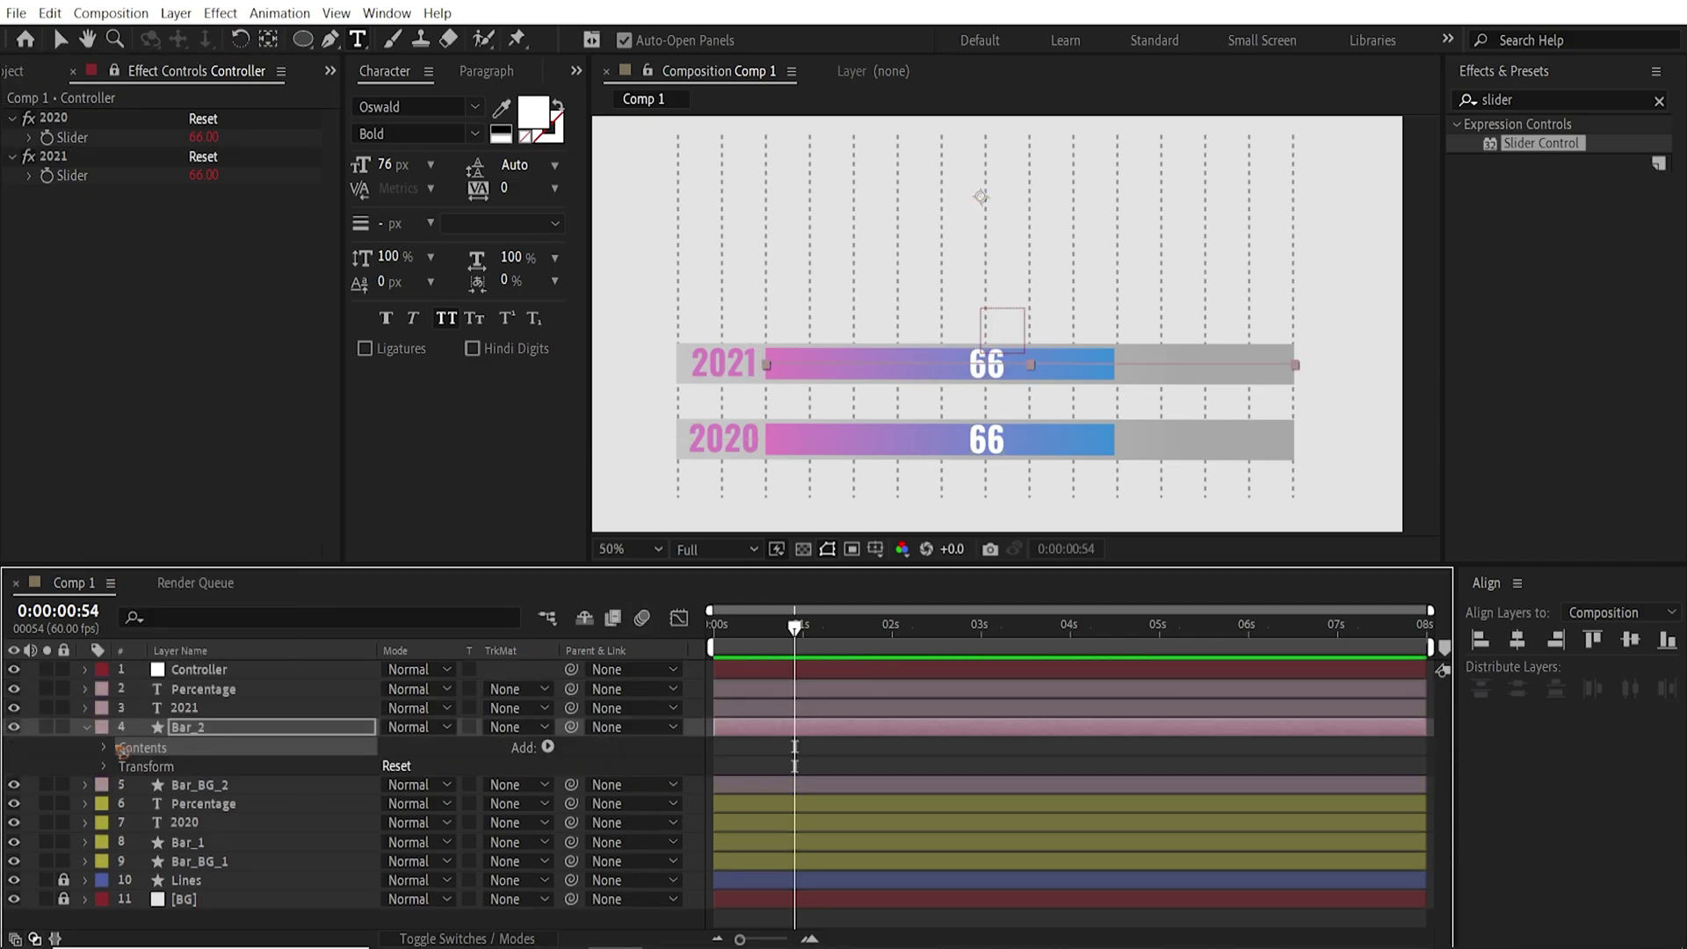
pyautogui.click(105, 748)
pyautogui.click(126, 788)
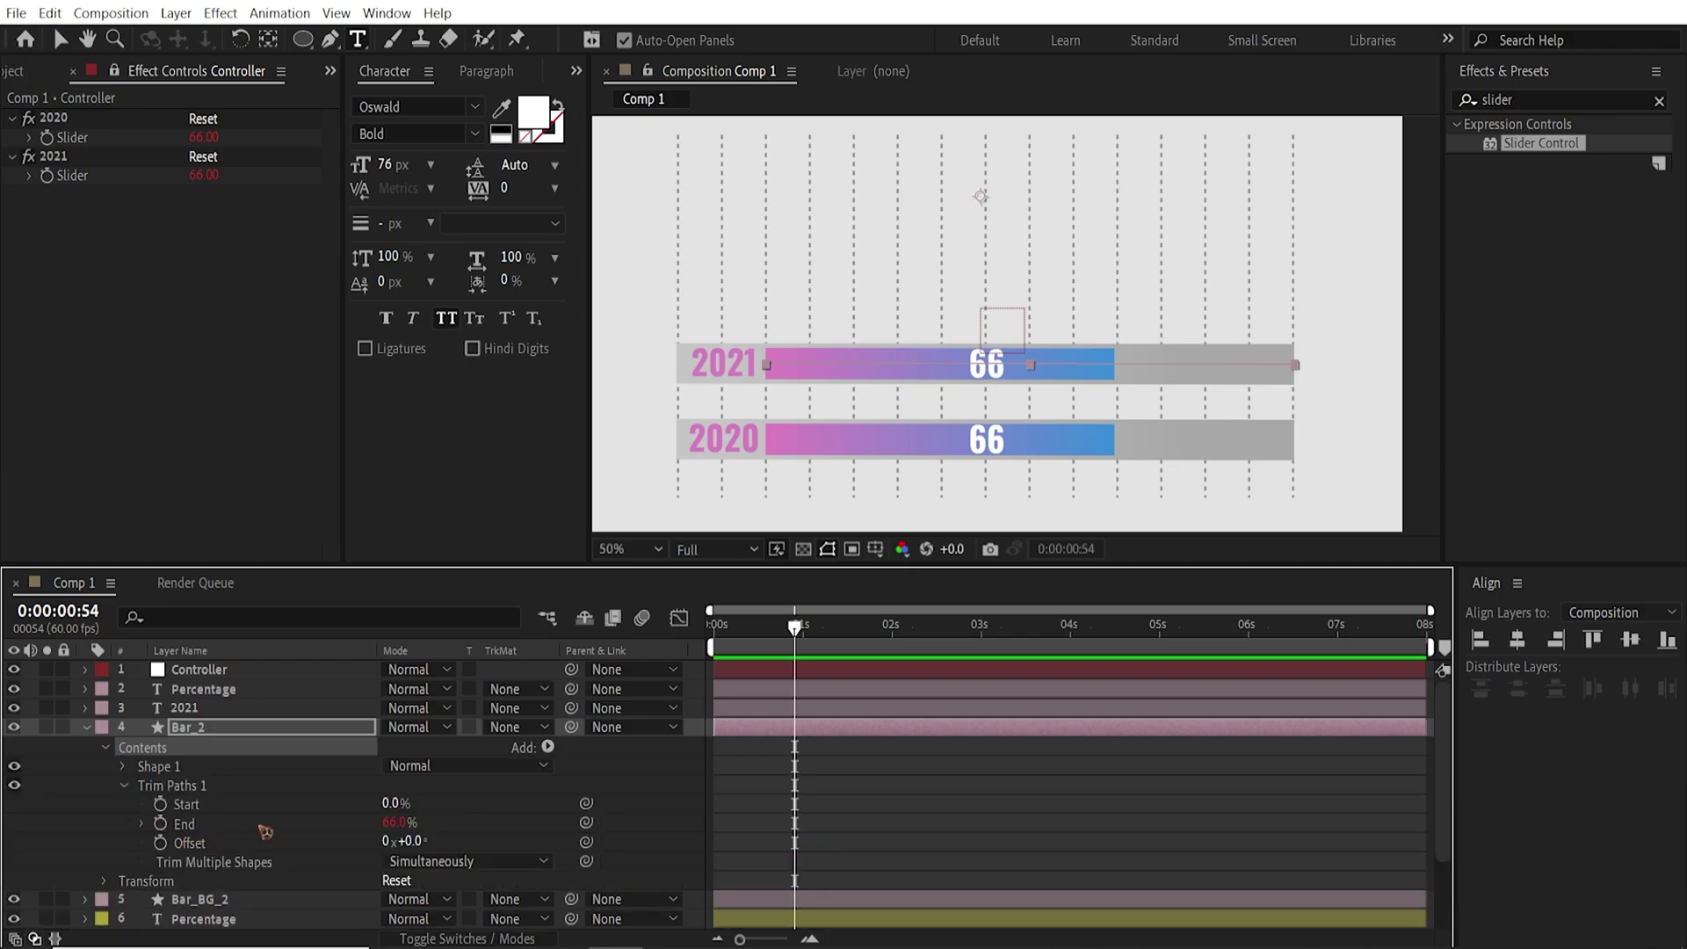
pyautogui.click(239, 831)
pyautogui.click(143, 824)
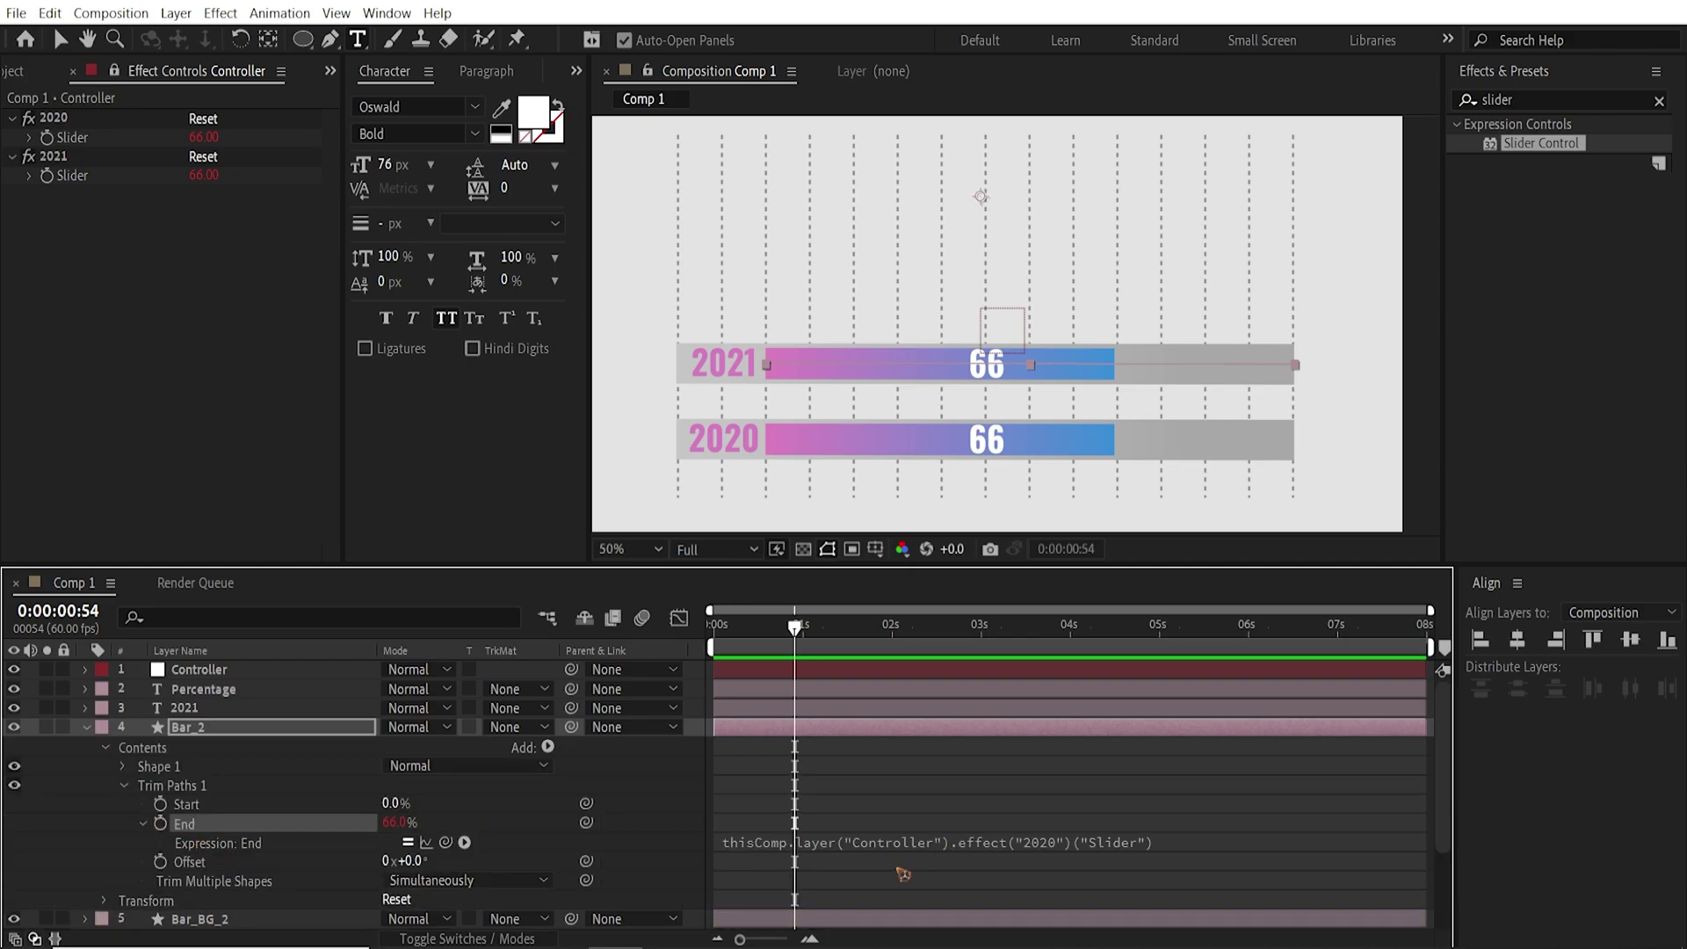
pyautogui.click(1060, 849)
pyautogui.hotkey('ctrl', 'c')
pyautogui.click(1089, 843)
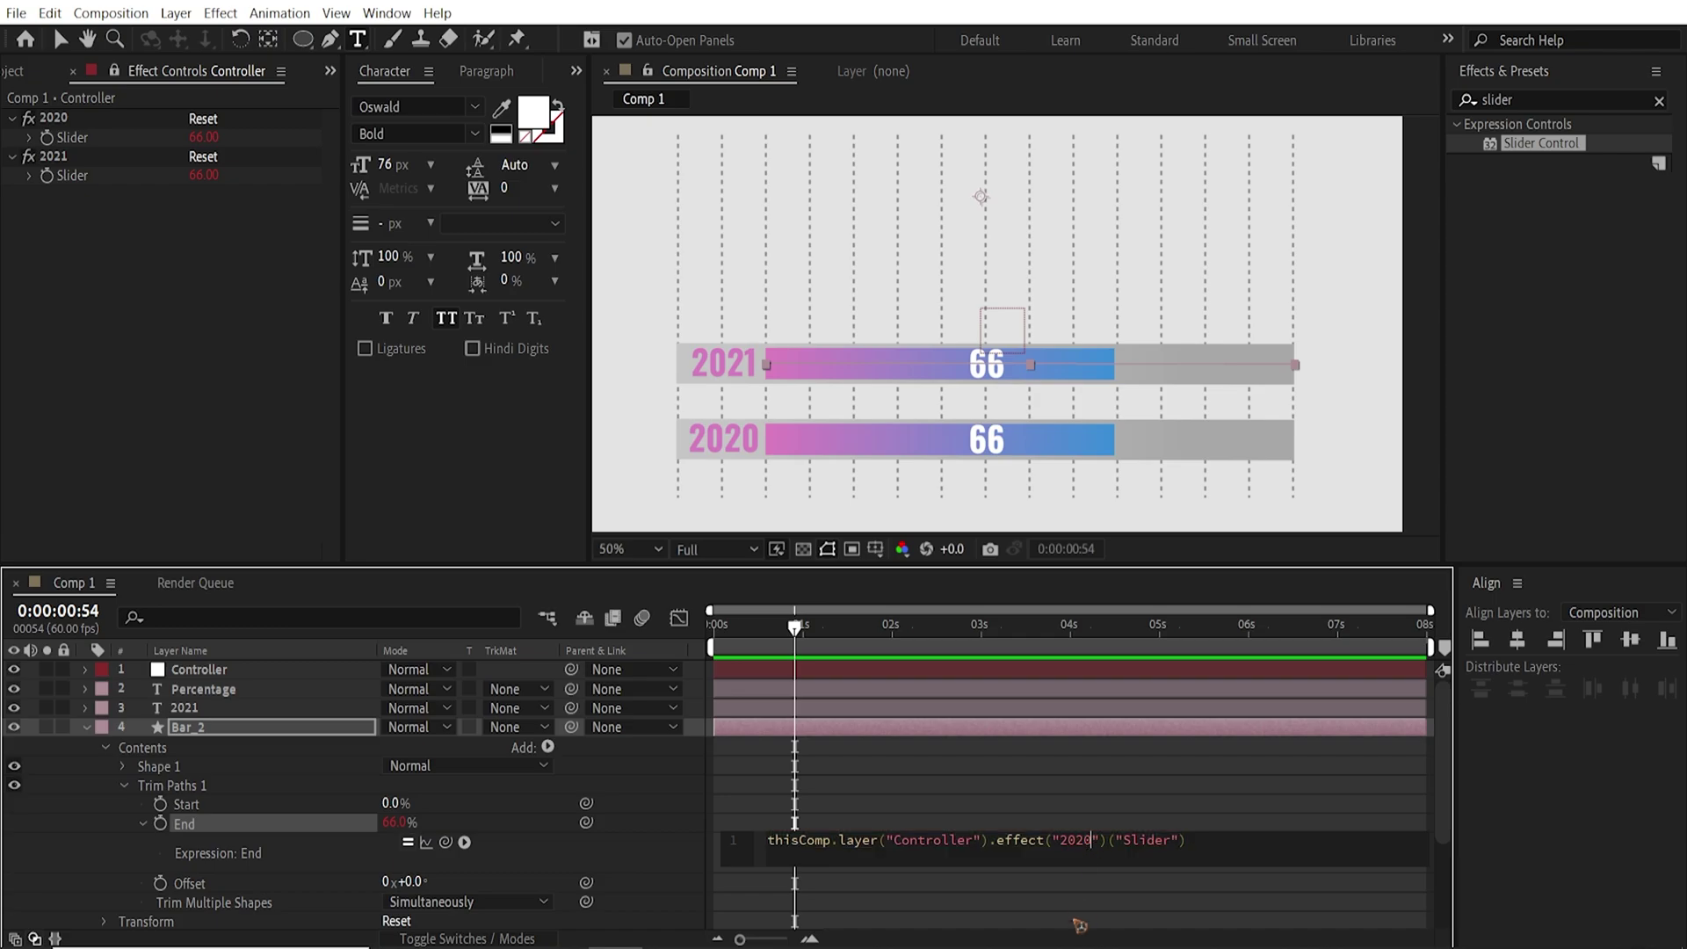
pyautogui.press('BackSpace')
pyautogui.write('1')
pyautogui.click(1077, 916)
pyautogui.click(86, 727)
# - Point the Source Text expression of the 2021 bar's Percentage layer to the Controller's 2021 slider
pyautogui.click(219, 692)
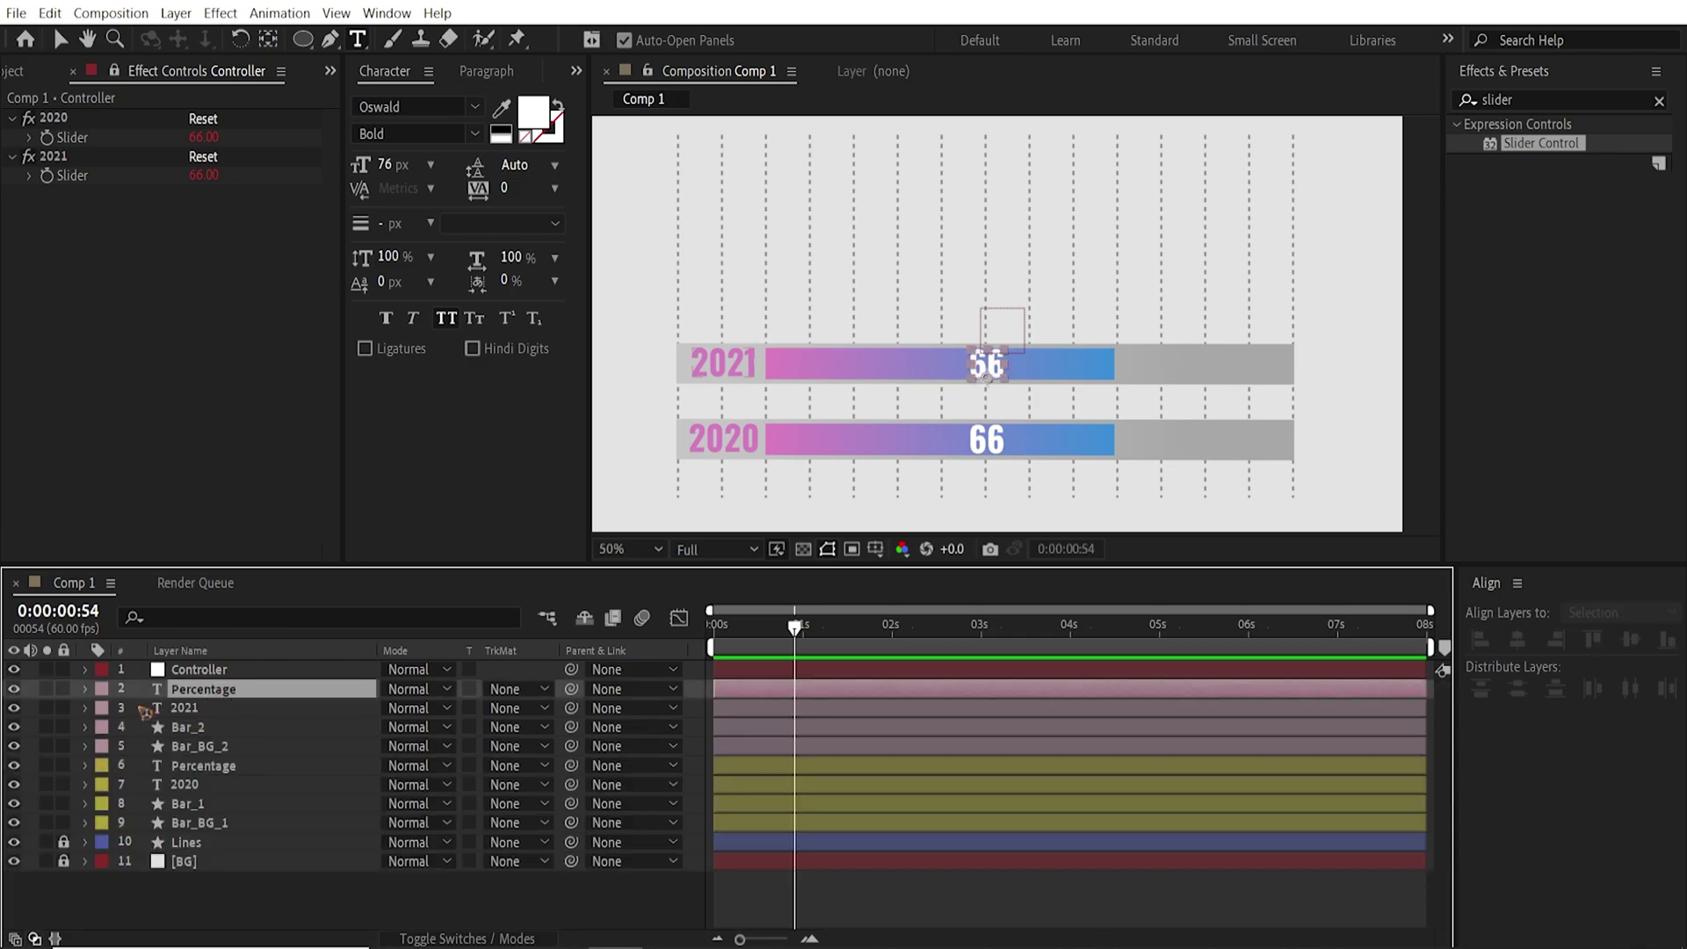
pyautogui.click(86, 688)
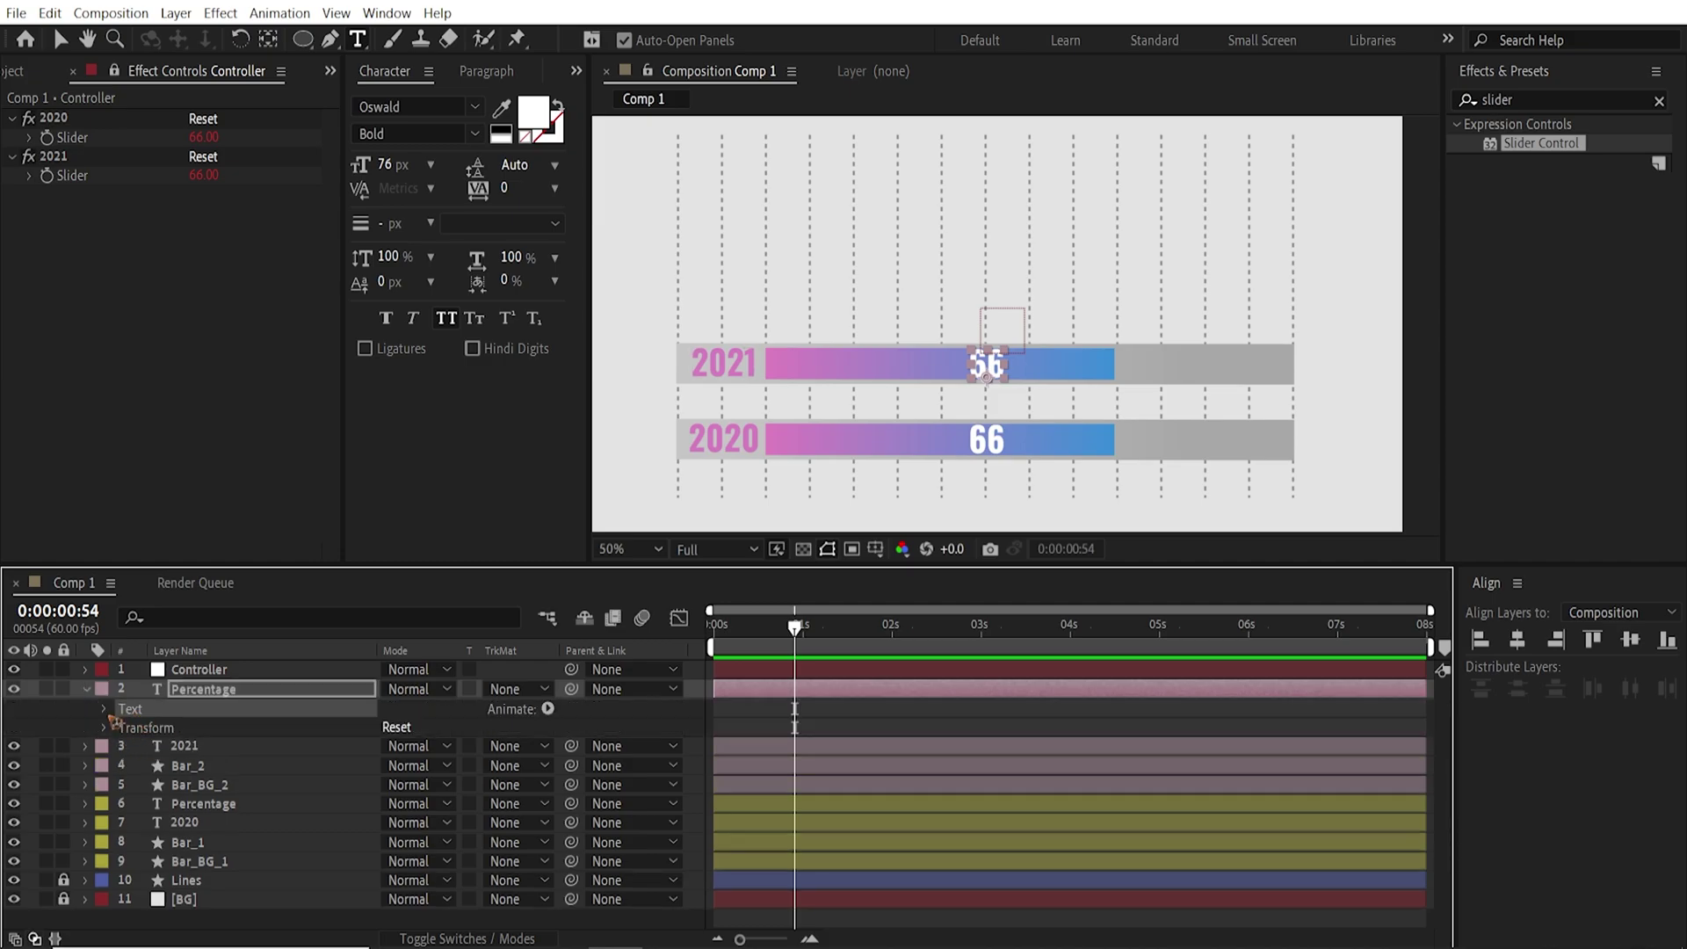
pyautogui.click(106, 709)
pyautogui.click(154, 735)
pyautogui.hotkey('ctrl', 'v')
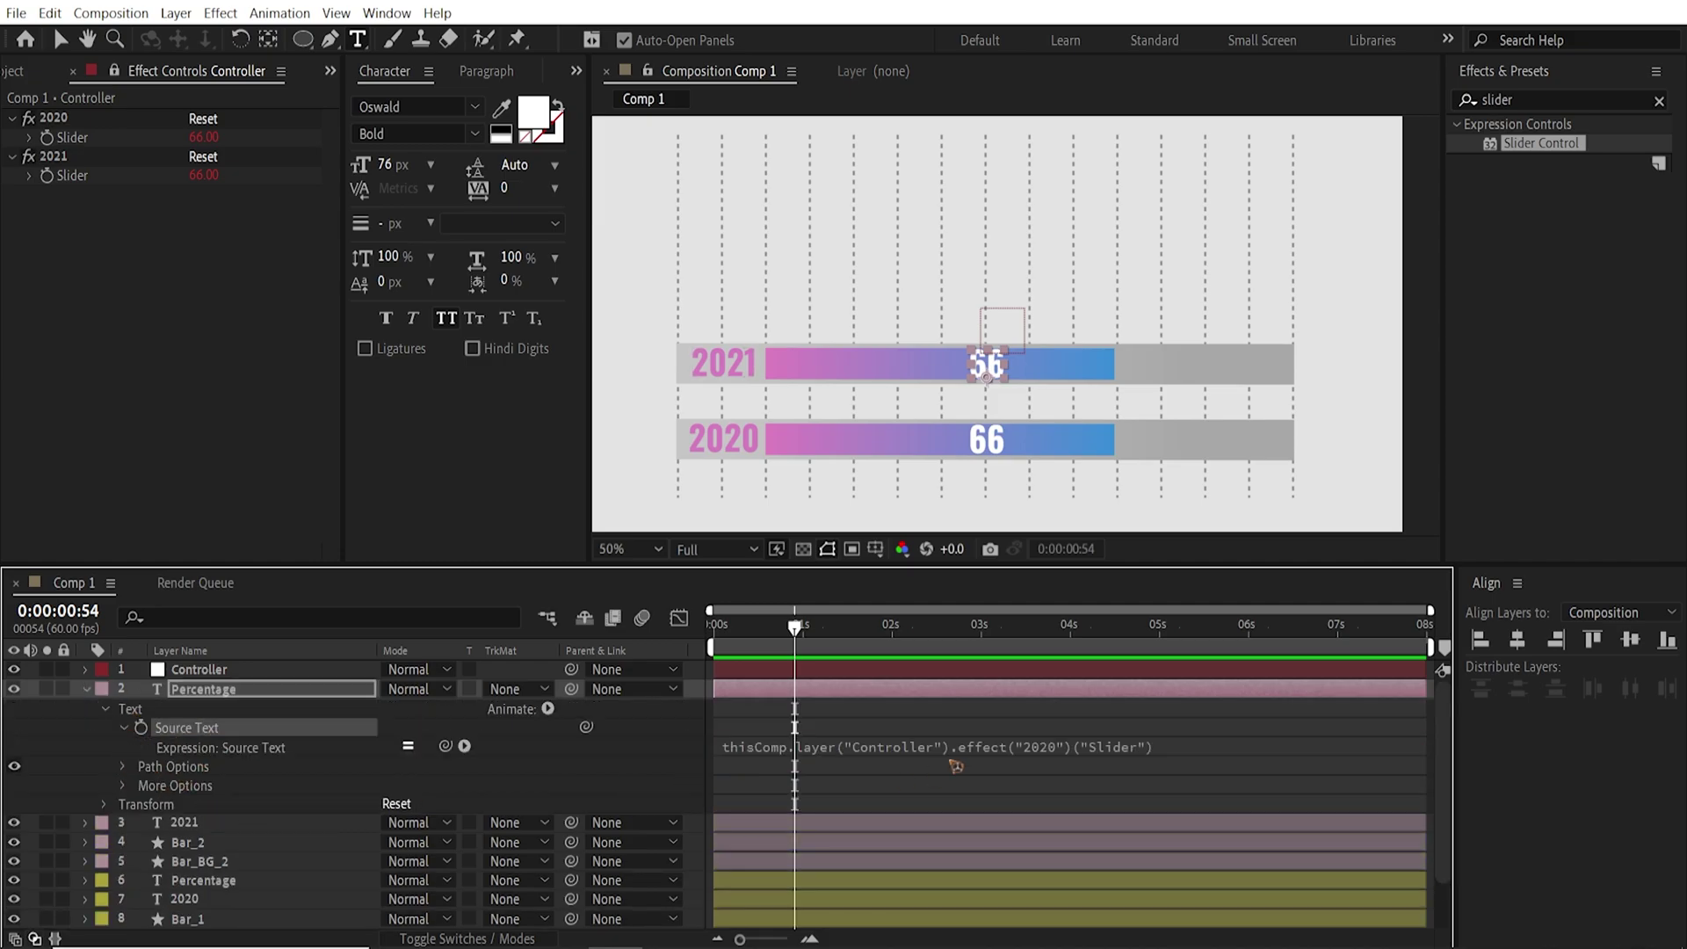
pyautogui.click(1015, 750)
pyautogui.click(1090, 753)
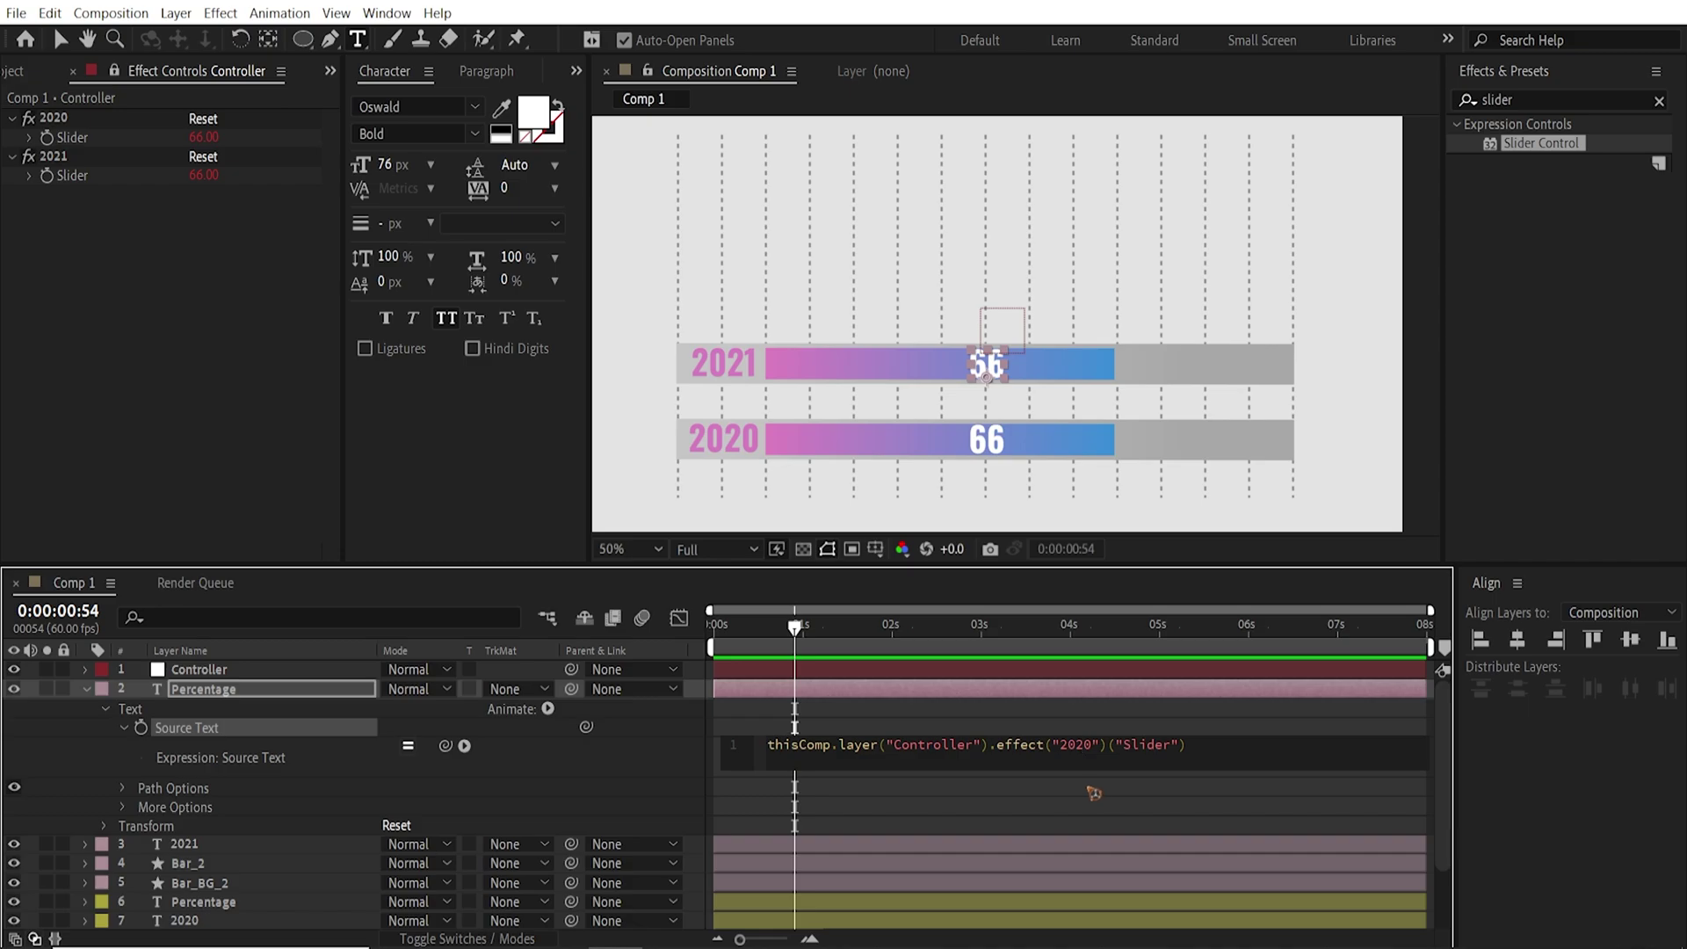
pyautogui.press('BackSpace')
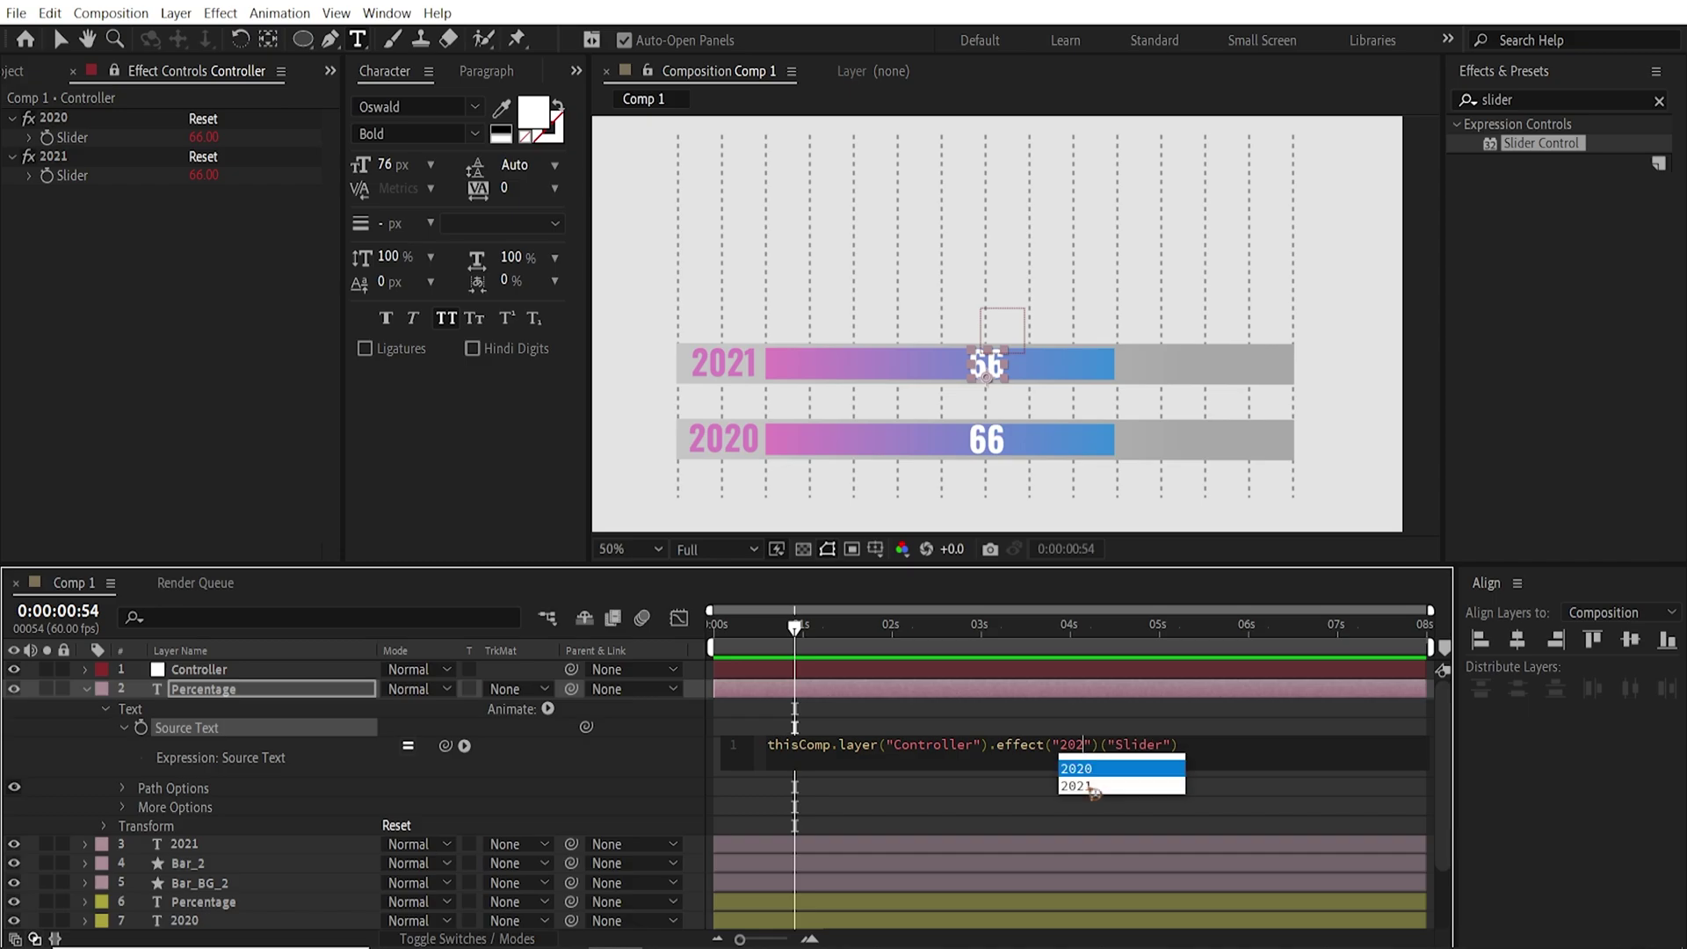
pyautogui.click(1081, 785)
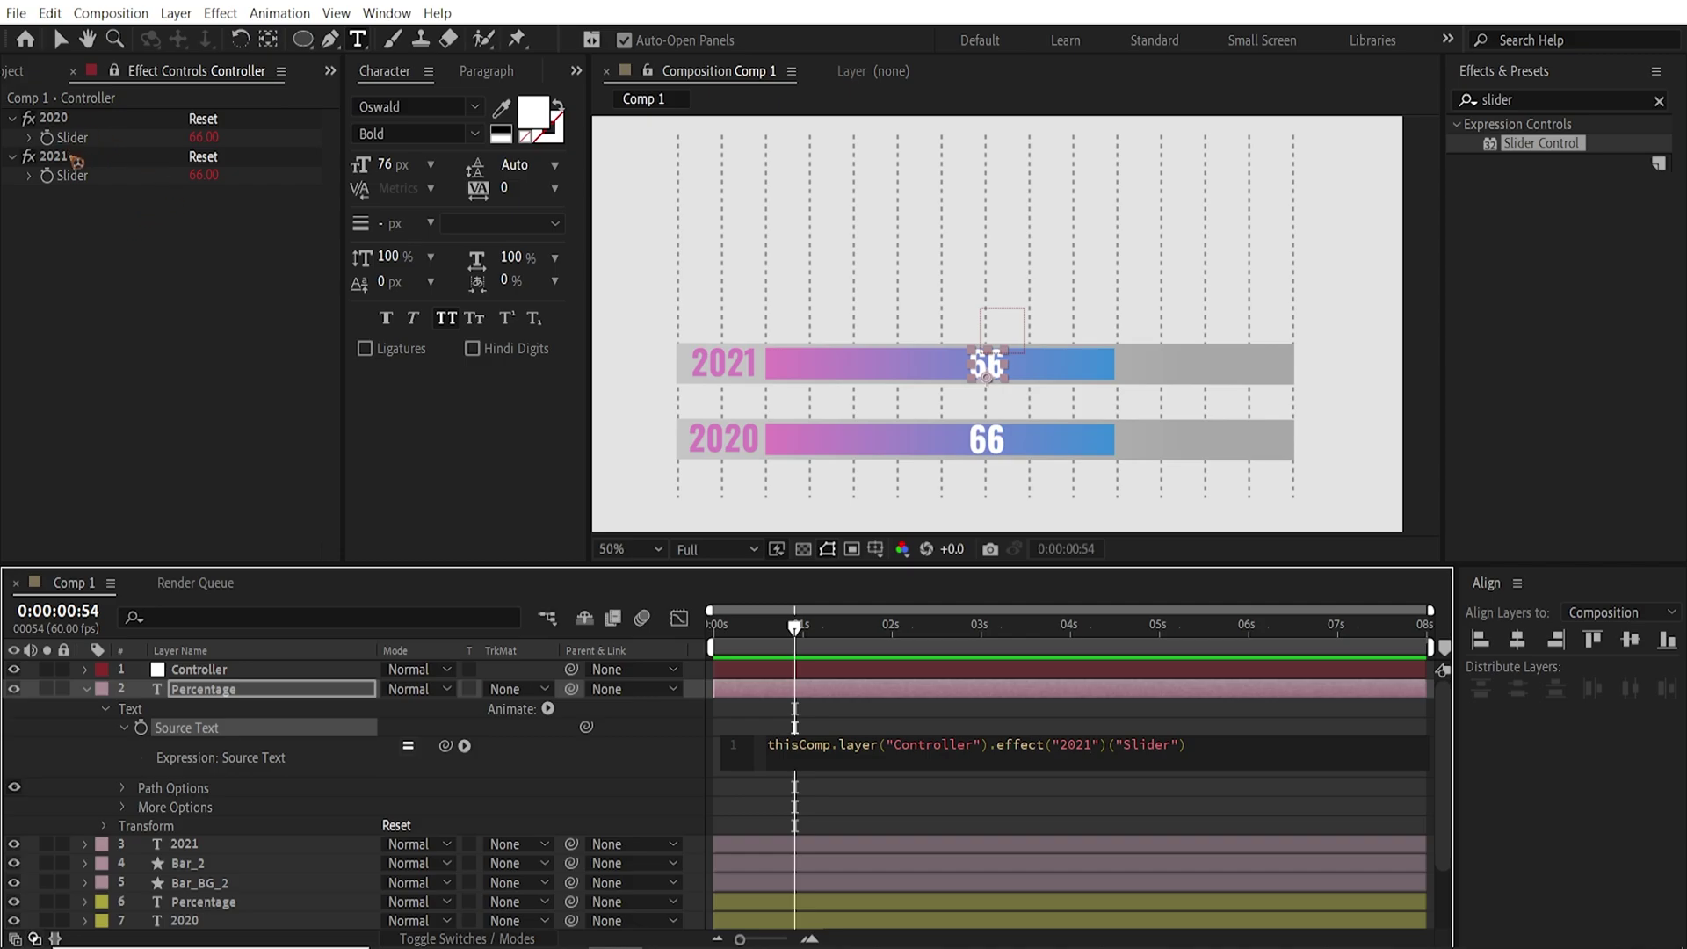
pyautogui.click(219, 230)
# - Set the Controller's 2021 slider to 30 and collapse the Percentage layer's properties
pyautogui.click(202, 175)
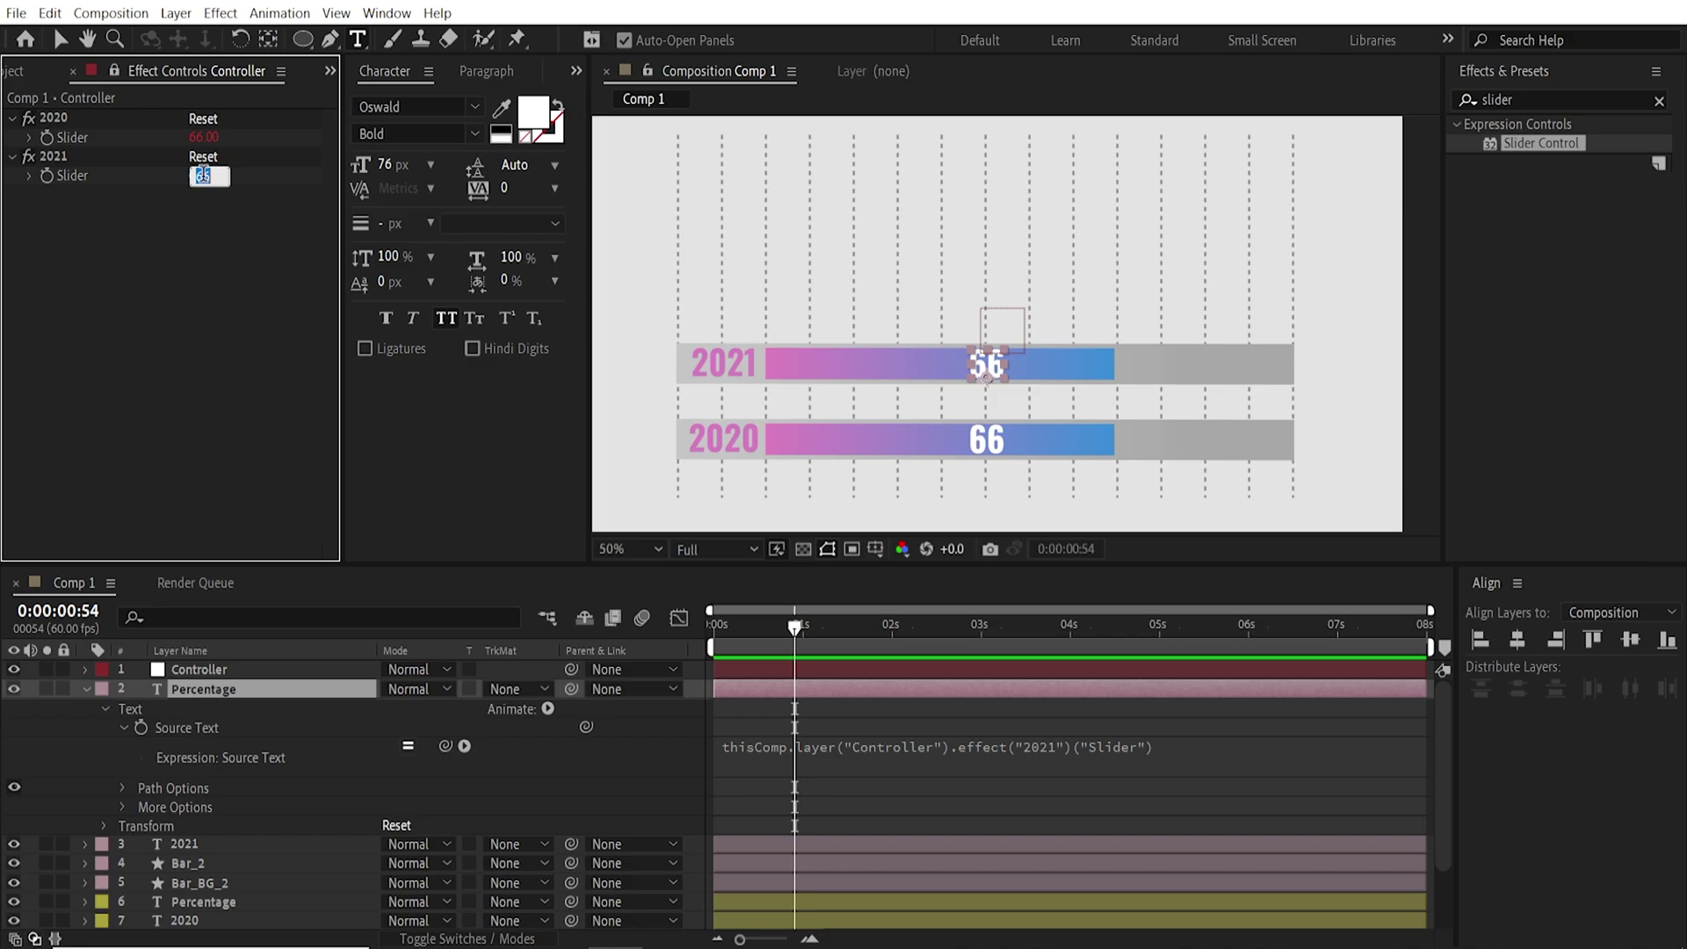
pyautogui.write('30')
pyautogui.press('Return')
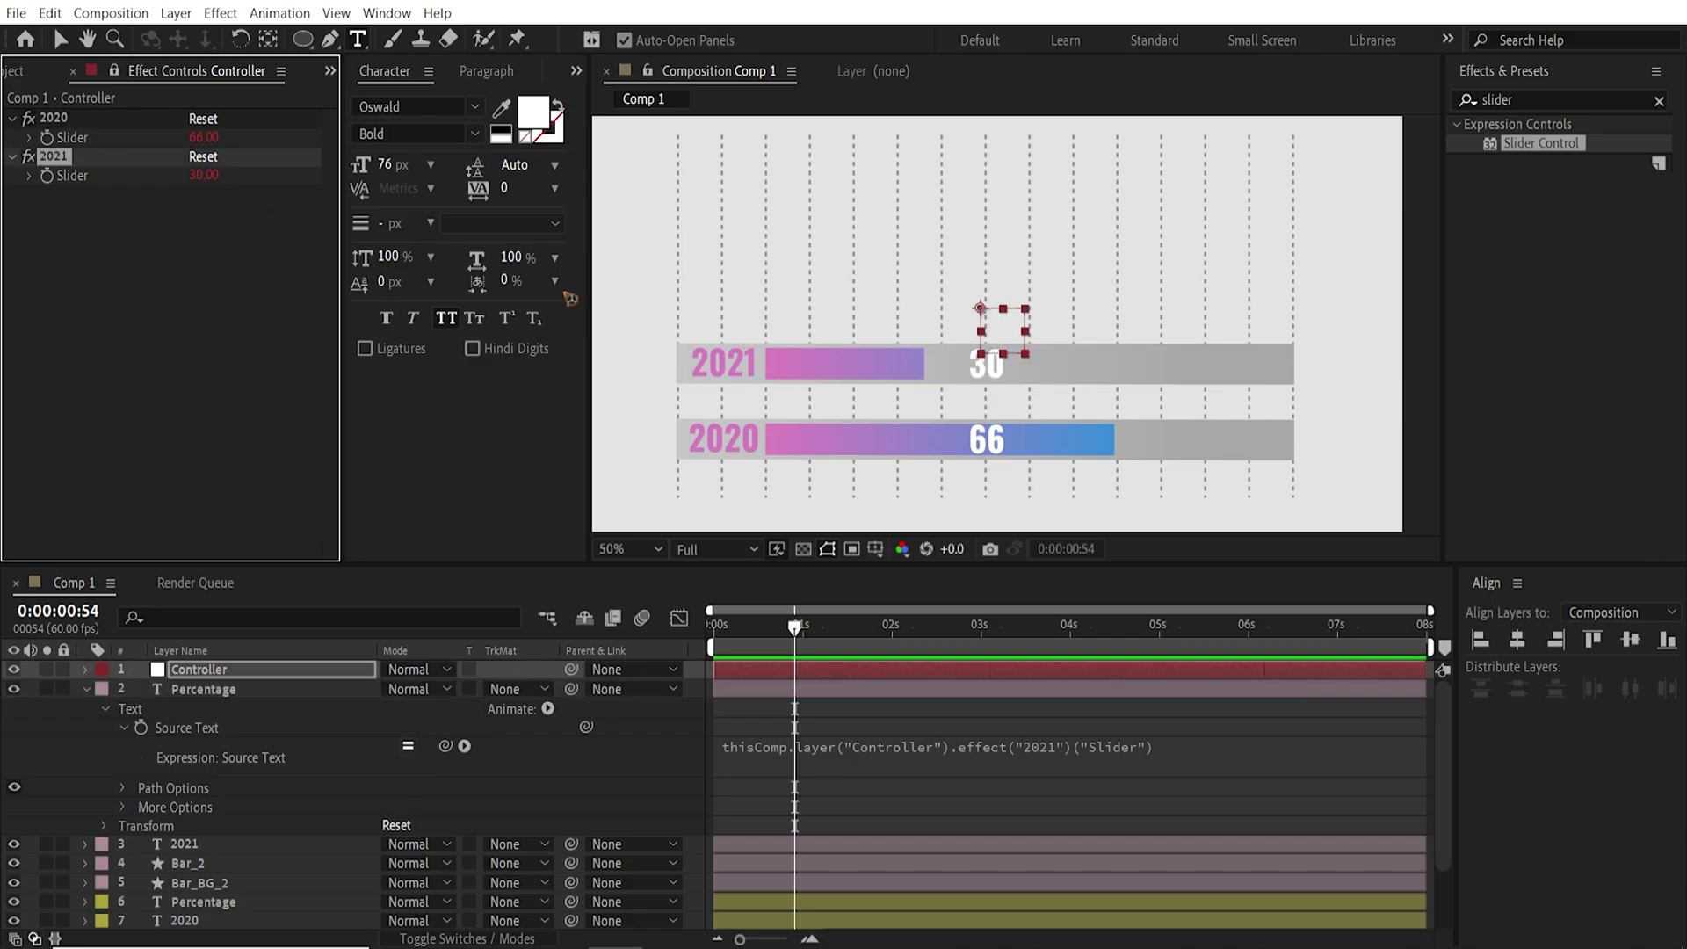
pyautogui.click(60, 39)
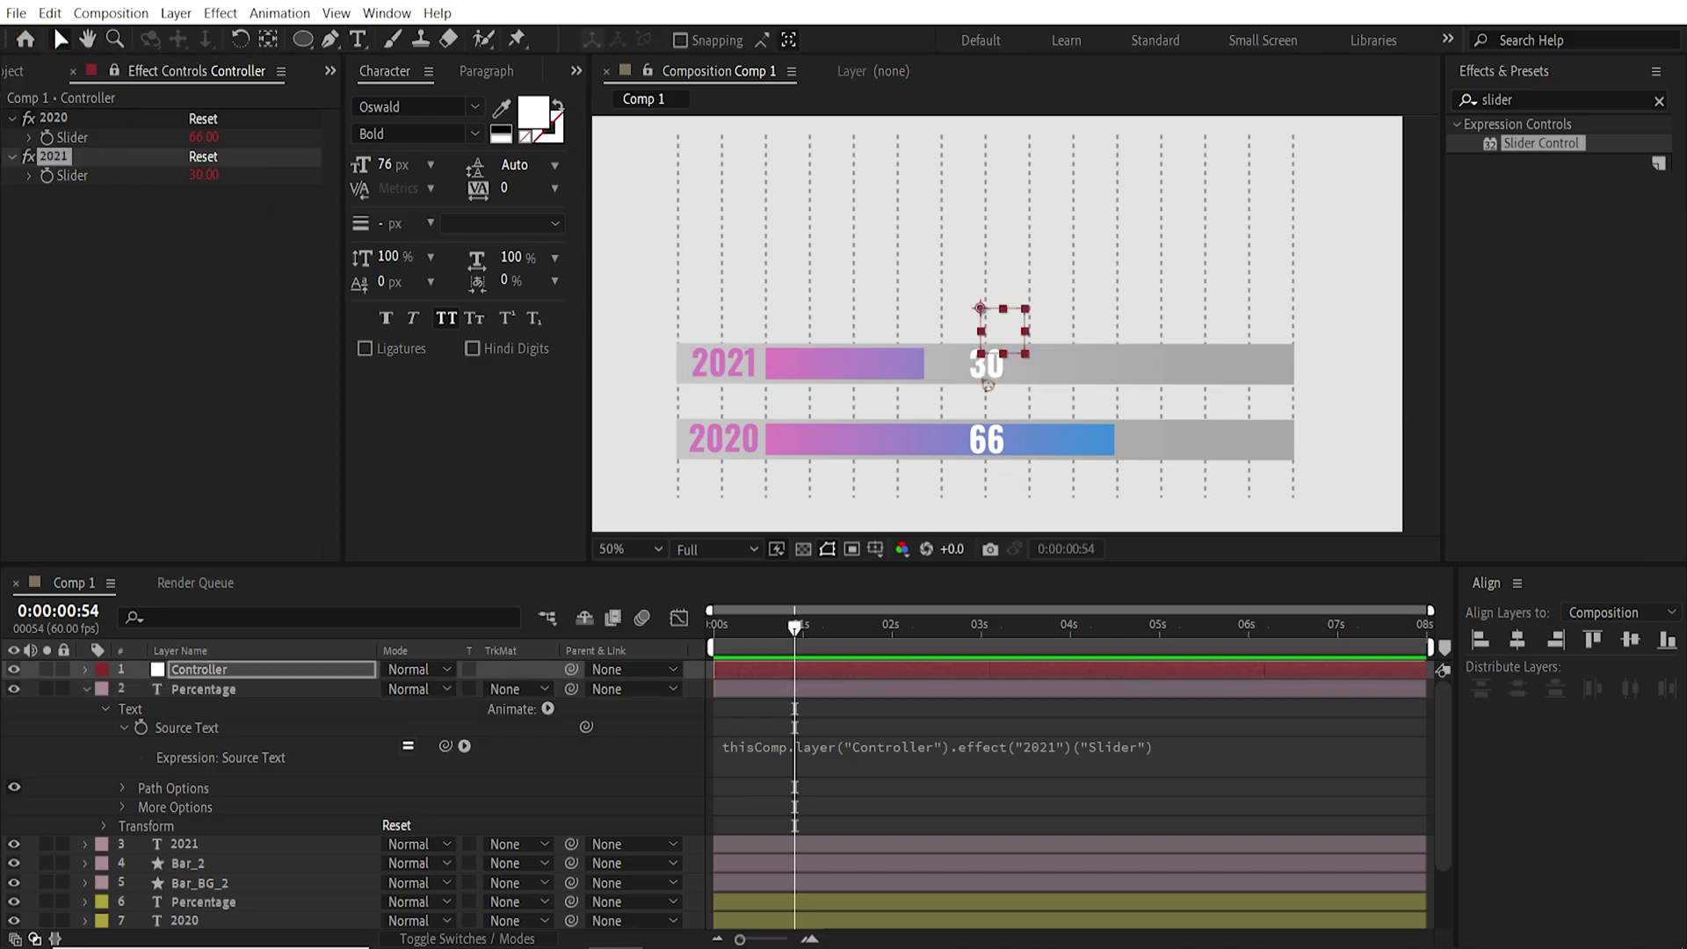
pyautogui.click(85, 689)
# - Duplicate the Controller's 2021 slider twice to provide sliders for 2022 and 2023
pyautogui.click(54, 156)
pyautogui.hotkey('ctrl', 'd')
pyautogui.hotkey('ctrl', 'd')
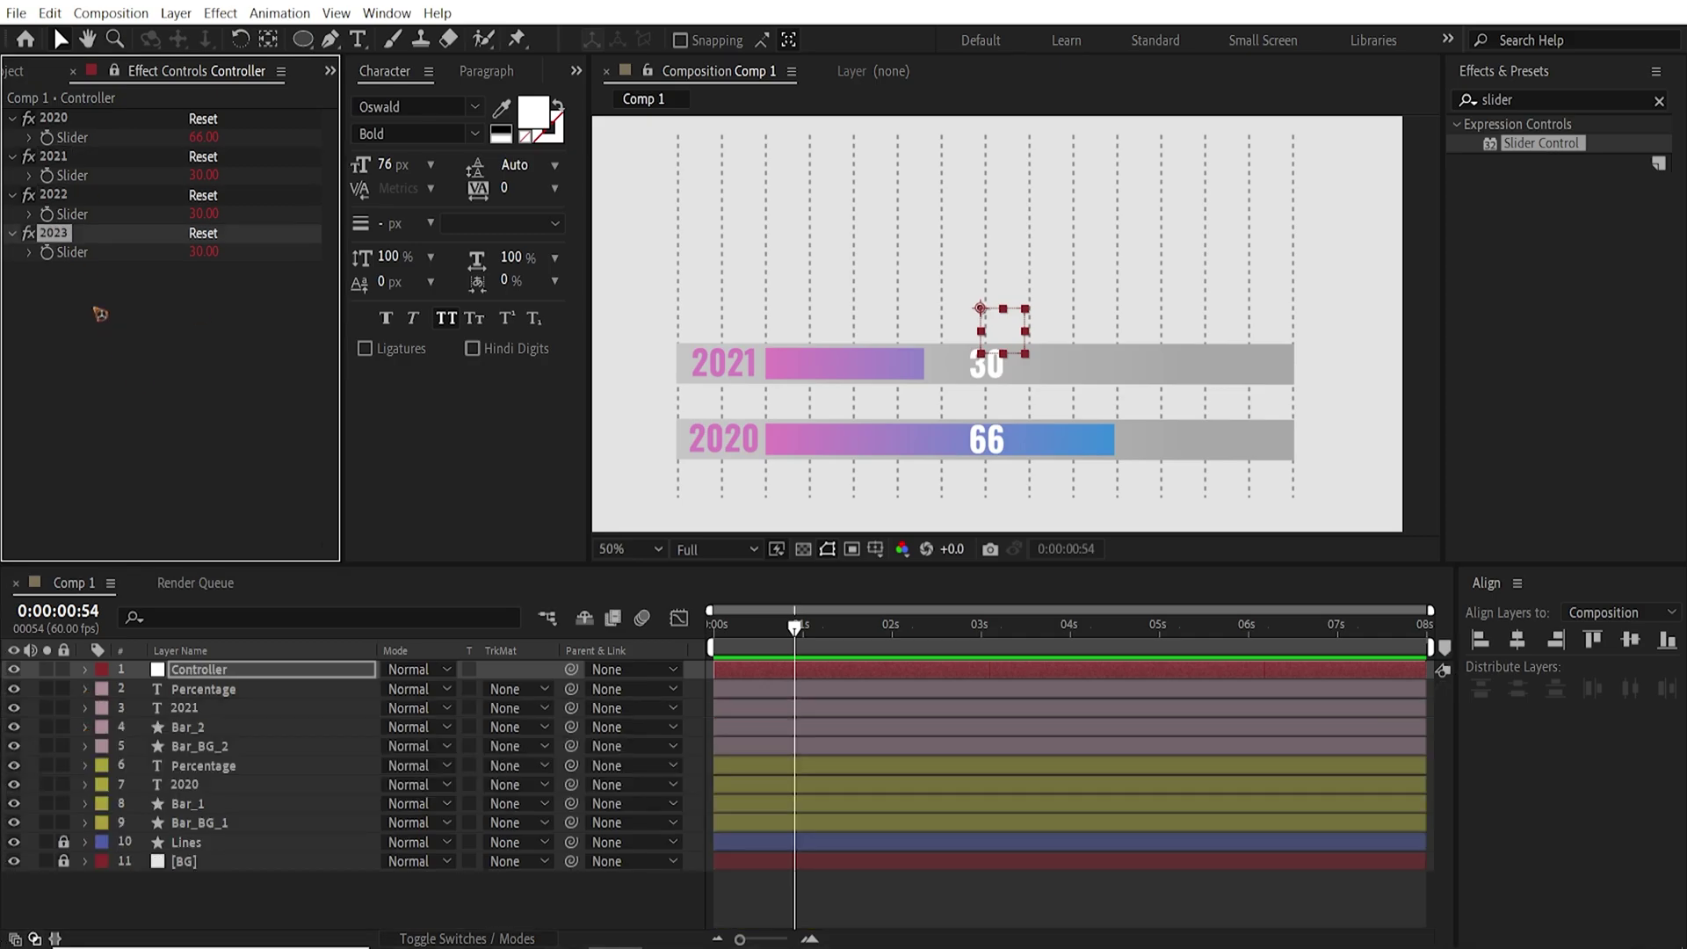
# - Duplicate the 2021 bar's four layers, from Percentage down to Bar_BG_2
pyautogui.click(255, 689)
pyautogui.keyDown('shift'); pyautogui.click(264, 746); pyautogui.keyUp('shift')
pyautogui.hotkey('ctrl', 'd')
# - Point the Trim Paths End expression of Bar_3 to the Controller's 2022 slider and collapse the layer
pyautogui.click(189, 727)
pyautogui.click(86, 727)
pyautogui.click(123, 766)
pyautogui.click(123, 767)
pyautogui.click(124, 785)
pyautogui.click(1092, 840)
pyautogui.press('BackSpace')
pyautogui.write('2')
pyautogui.click(86, 726)
# - Point the Source Text expression of Percentage 2 to the Controller's 2022 slider and collapse the layer
pyautogui.click(85, 689)
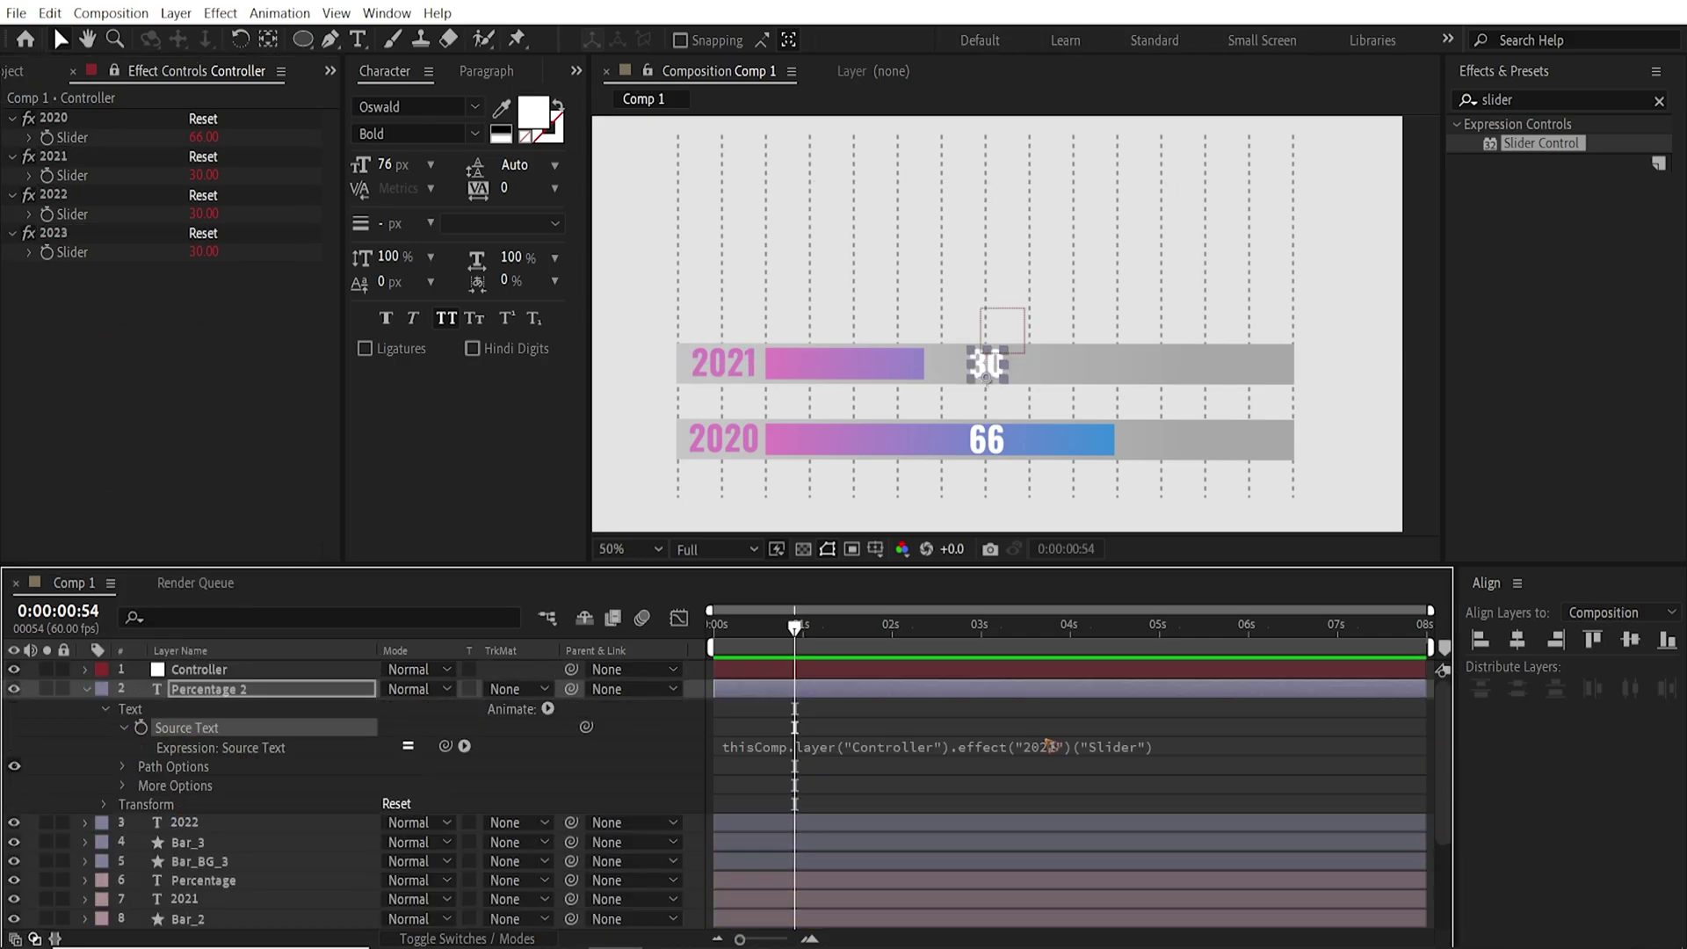
pyautogui.click(1073, 754)
pyautogui.press('BackSpace')
pyautogui.write('2')
pyautogui.click(86, 689)
# - Duplicate the 2022 bar's four layers to build the 2023 bar
pyautogui.click(199, 746)
pyautogui.keyDown('shift'); pyautogui.click(208, 689); pyautogui.keyUp('shift')
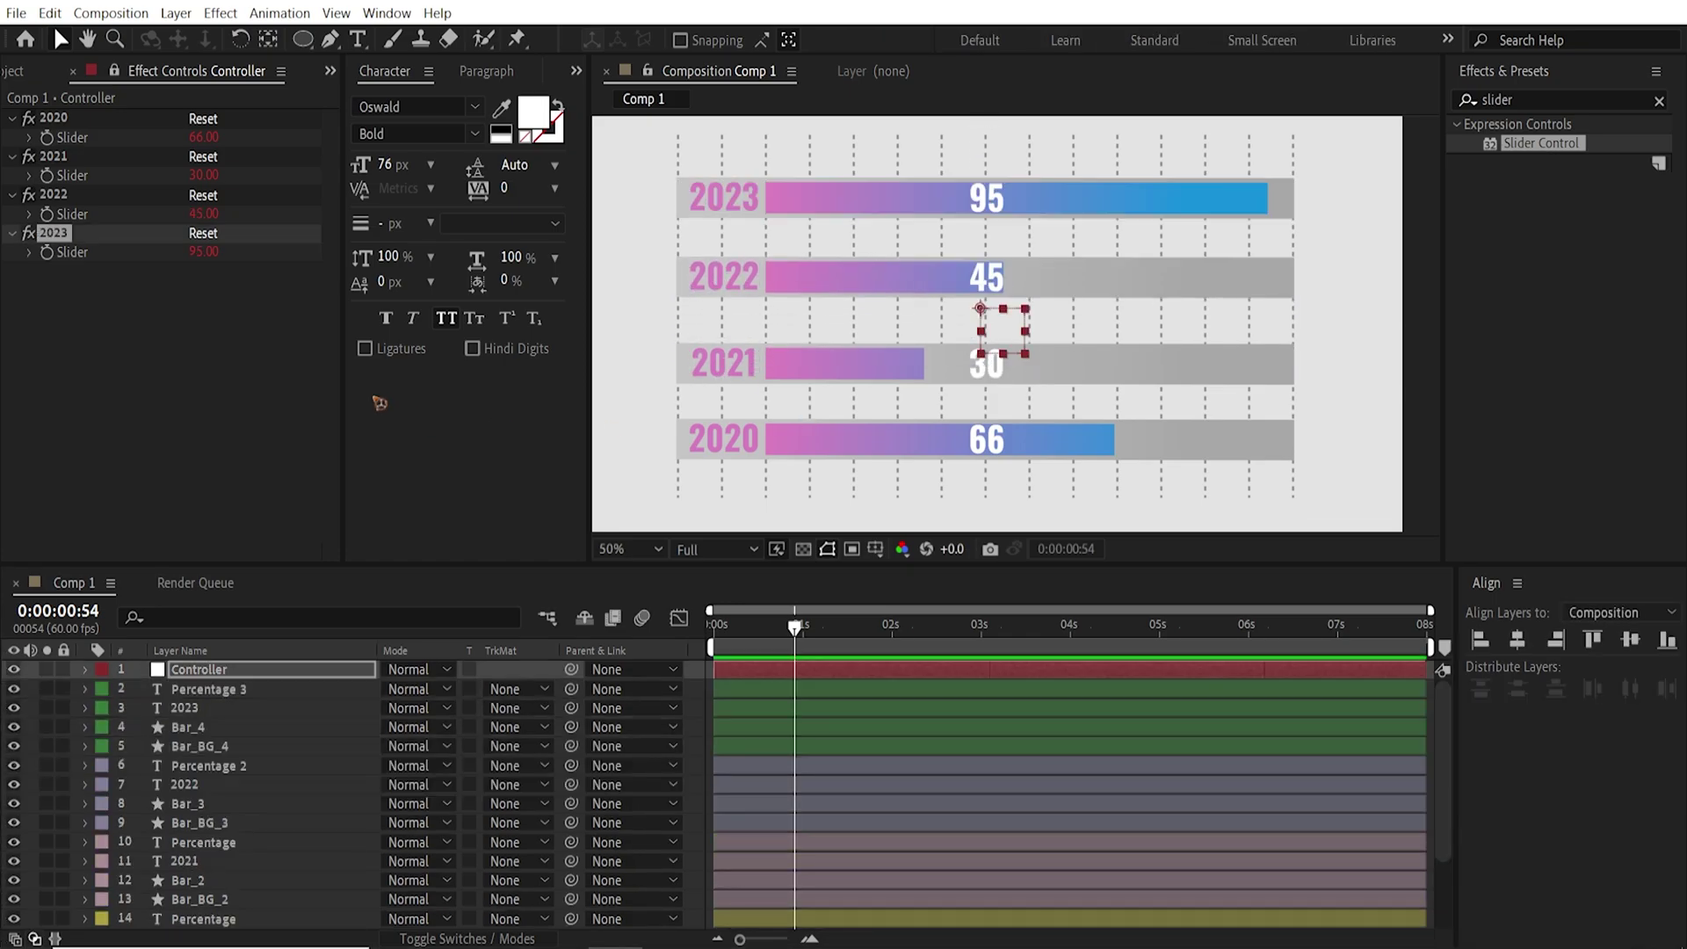
# - Create a new 1920 × 1080 px composition at 60 fps with a duration of 8 seconds
pyautogui.click(123, 13)
pyautogui.click(132, 37)
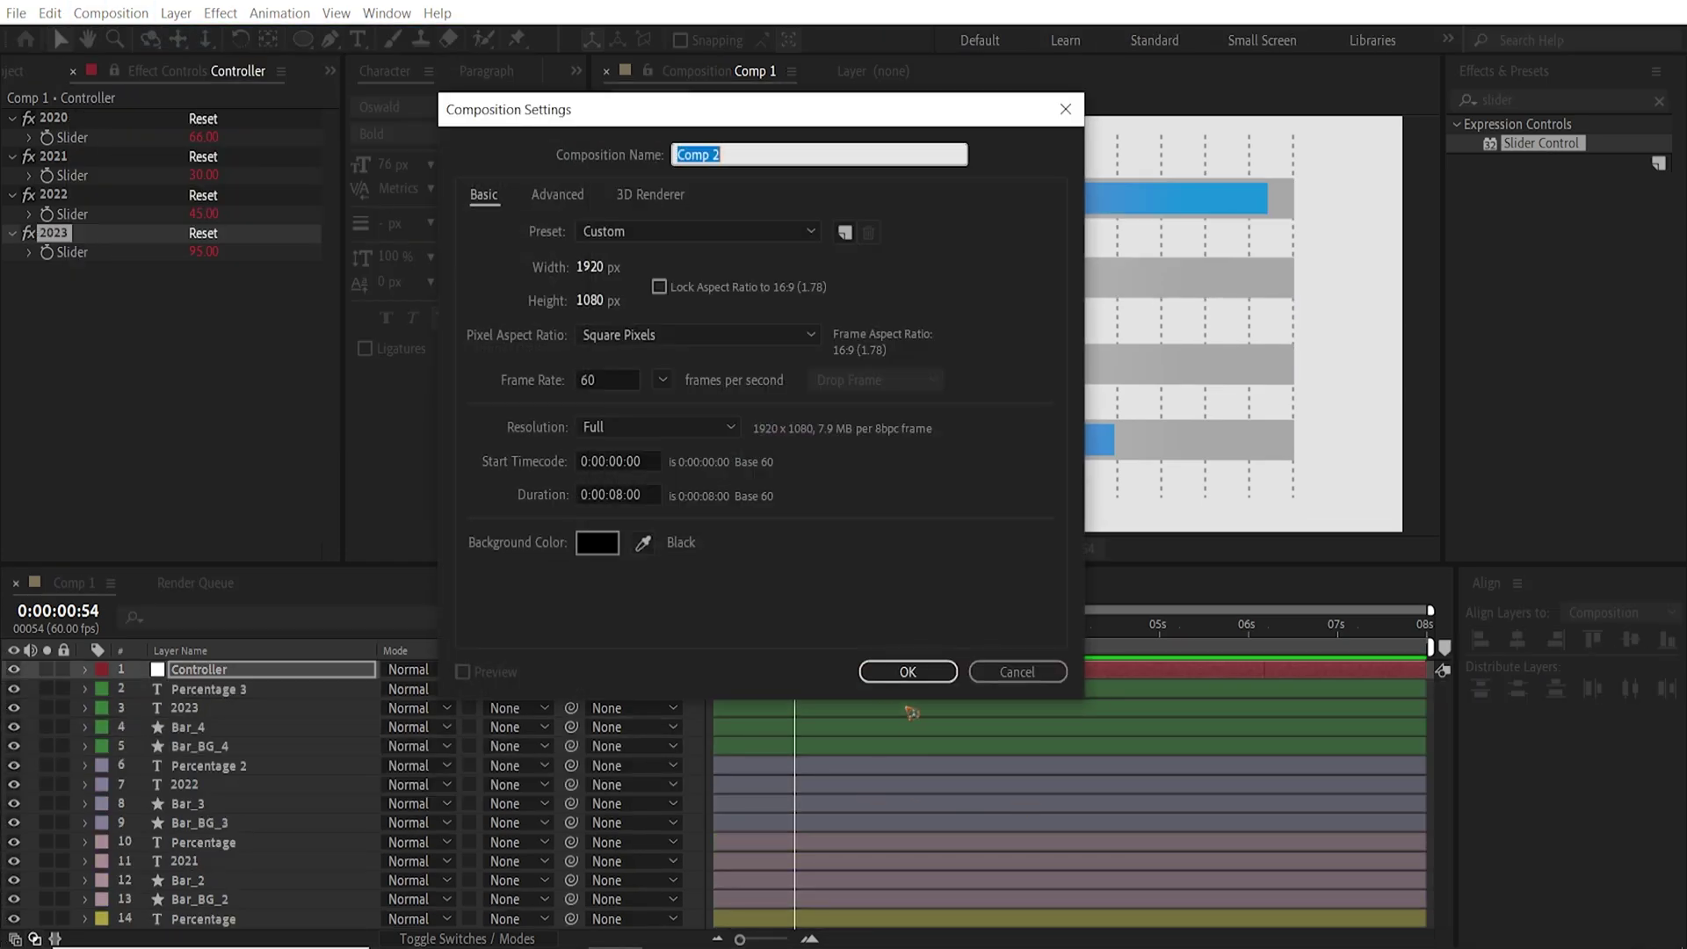
pyautogui.click(931, 668)
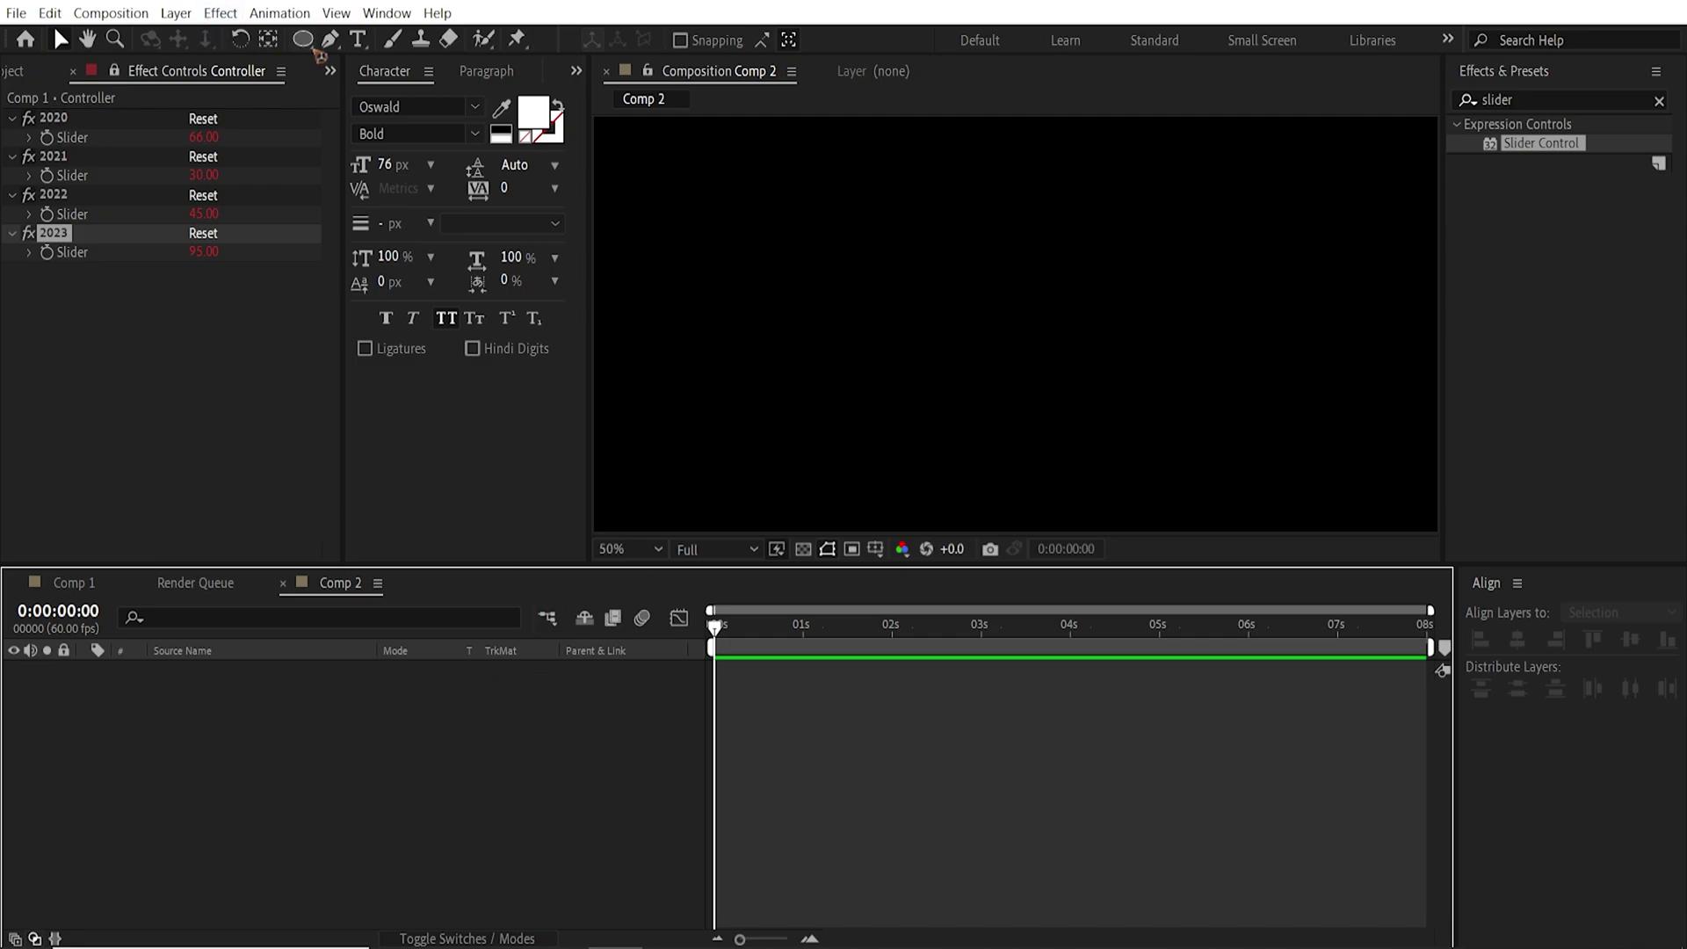
# - Draw a large circle in the middle of the empty composition with no fill and a 70 px gradient stroke
pyautogui.moveTo(305, 38)
pyautogui.mouseDown()
pyautogui.moveTo(456, 64)
pyautogui.moveTo(435, 129)
pyautogui.moveTo(421, 38)
pyautogui.mouseUp()
pyautogui.press('q')
pyautogui.press('q')
pyautogui.click(125, 82)
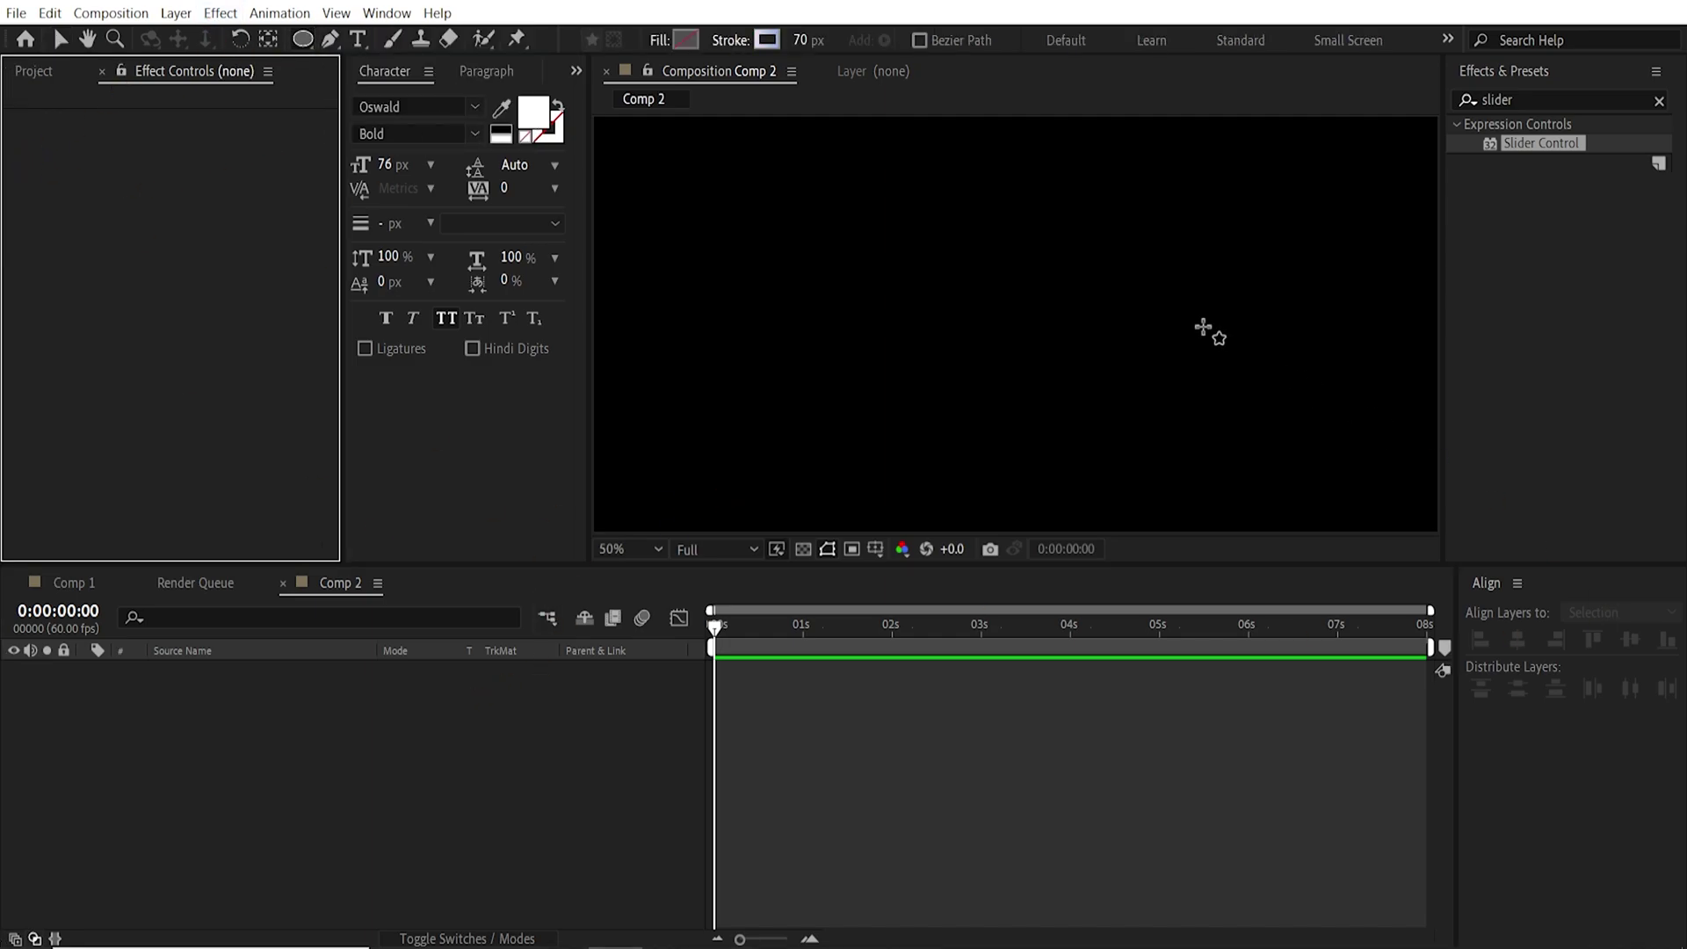
pyautogui.moveTo(892, 232)
pyautogui.mouseDown()
pyautogui.moveTo(1239, 589)
pyautogui.moveTo(1179, 501)
pyautogui.mouseUp()
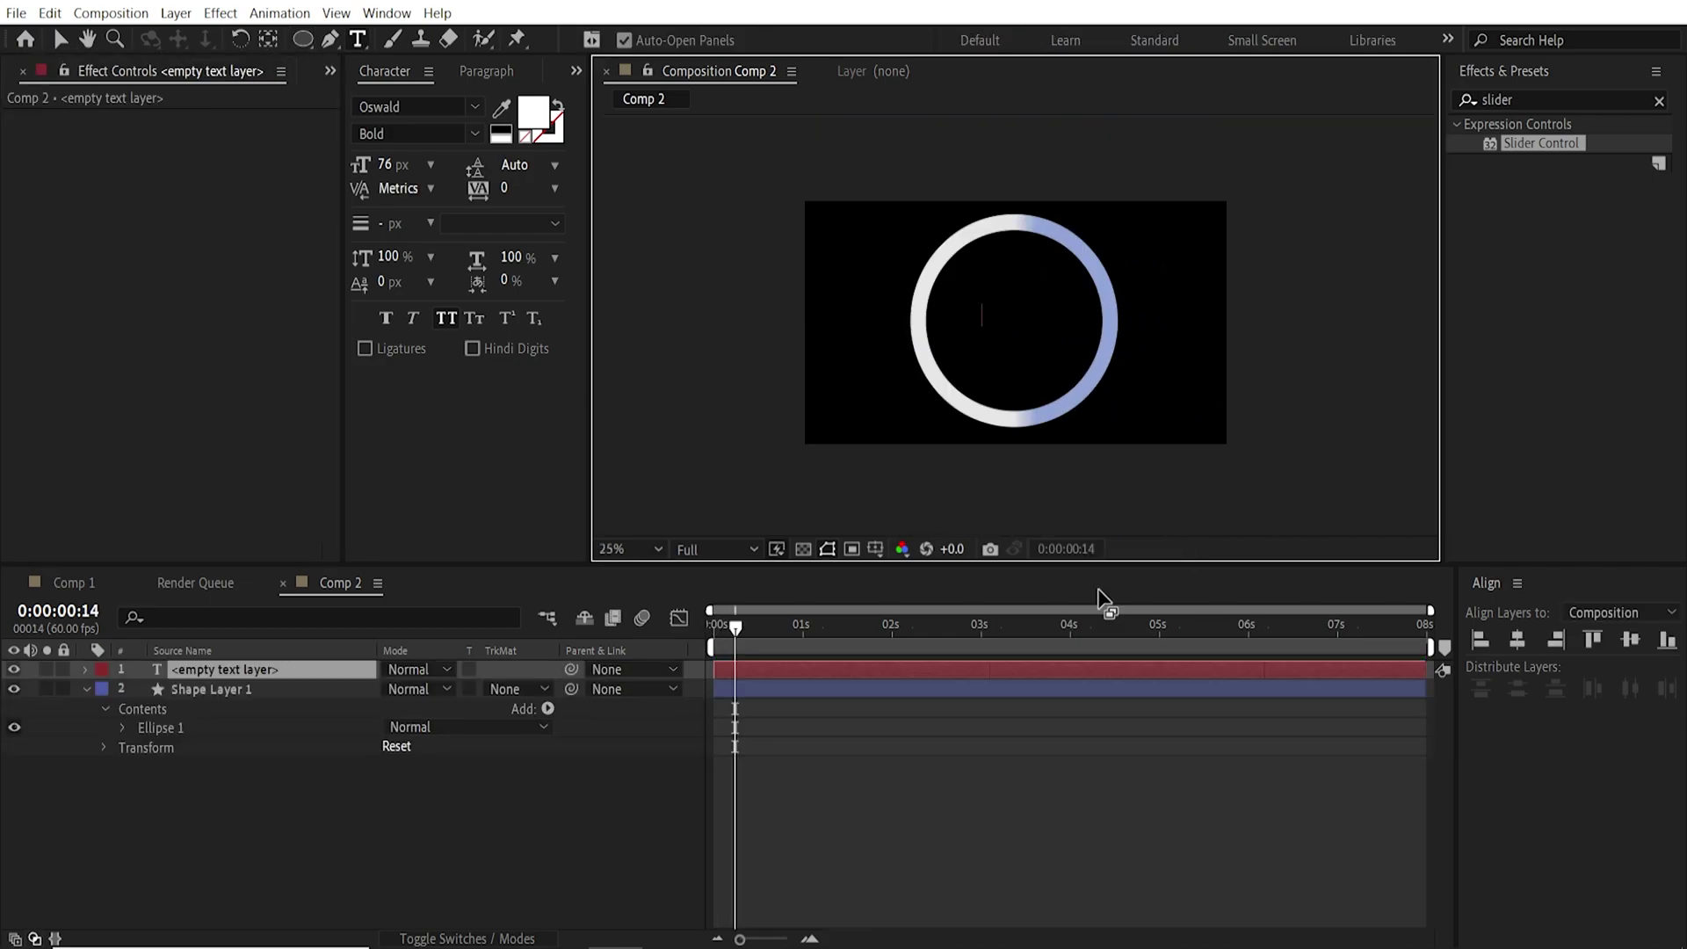
# - Add the text 100 at 370 px inside the ring and centre it with the ring
pyautogui.write('100v')
pyautogui.moveTo(392, 166); pyautogui.dragTo(542, 166)
pyautogui.moveTo(1373, 124); pyautogui.dragTo(1274, 262)
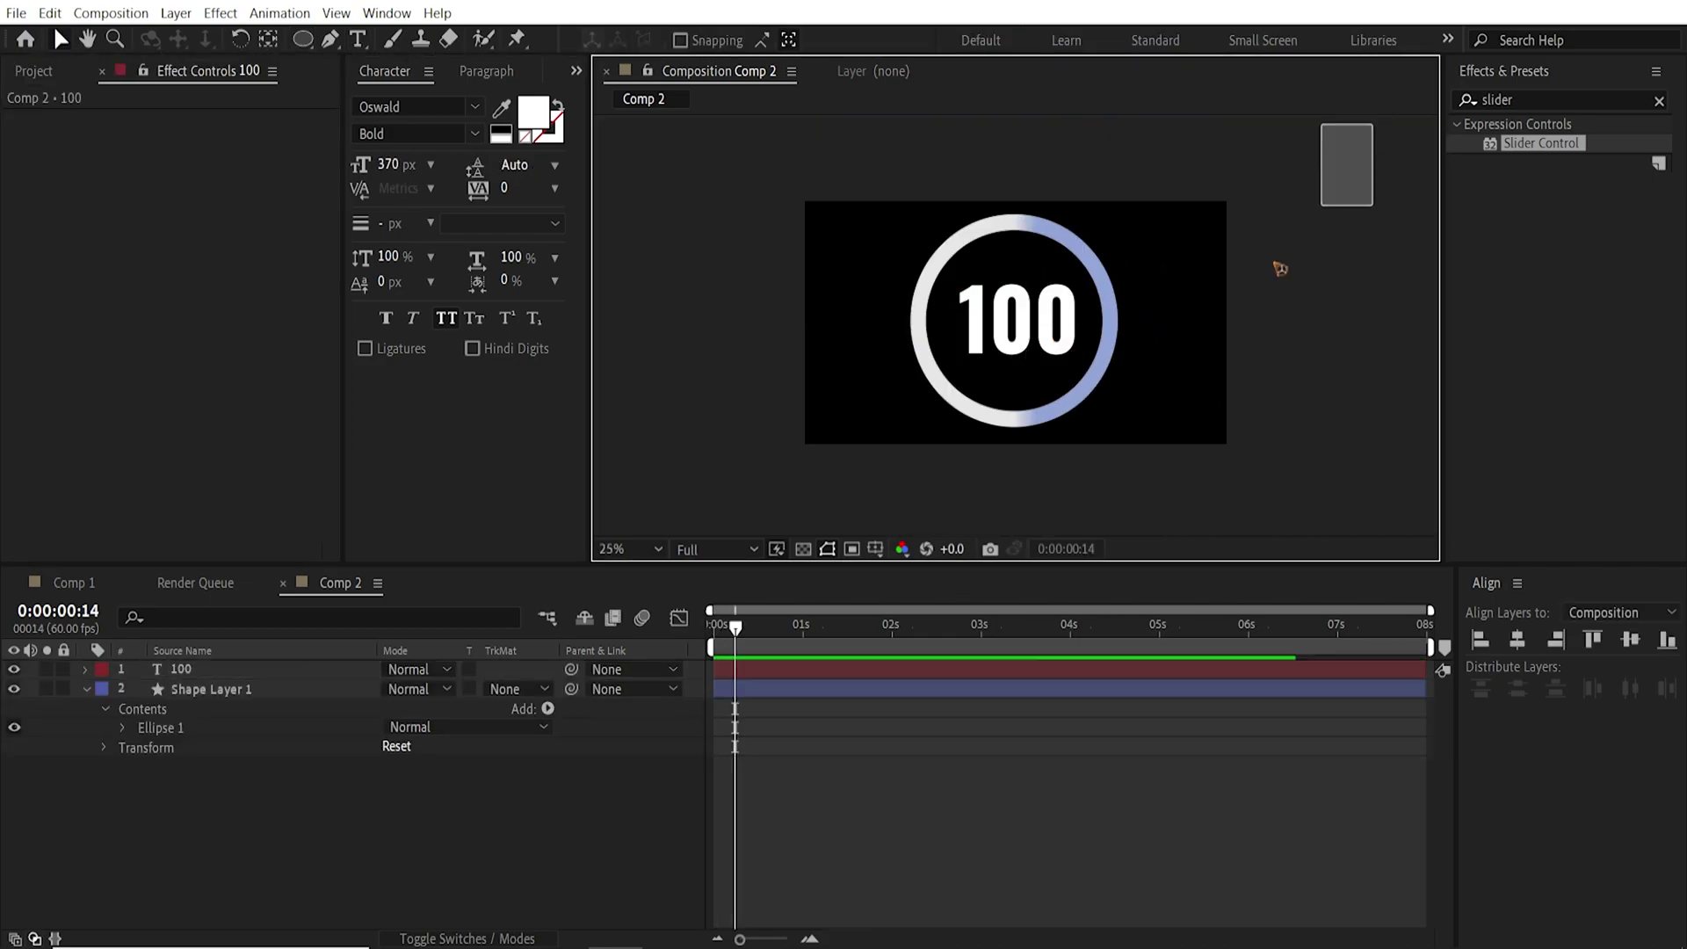
pyautogui.hotkey('ctrl', 'a')
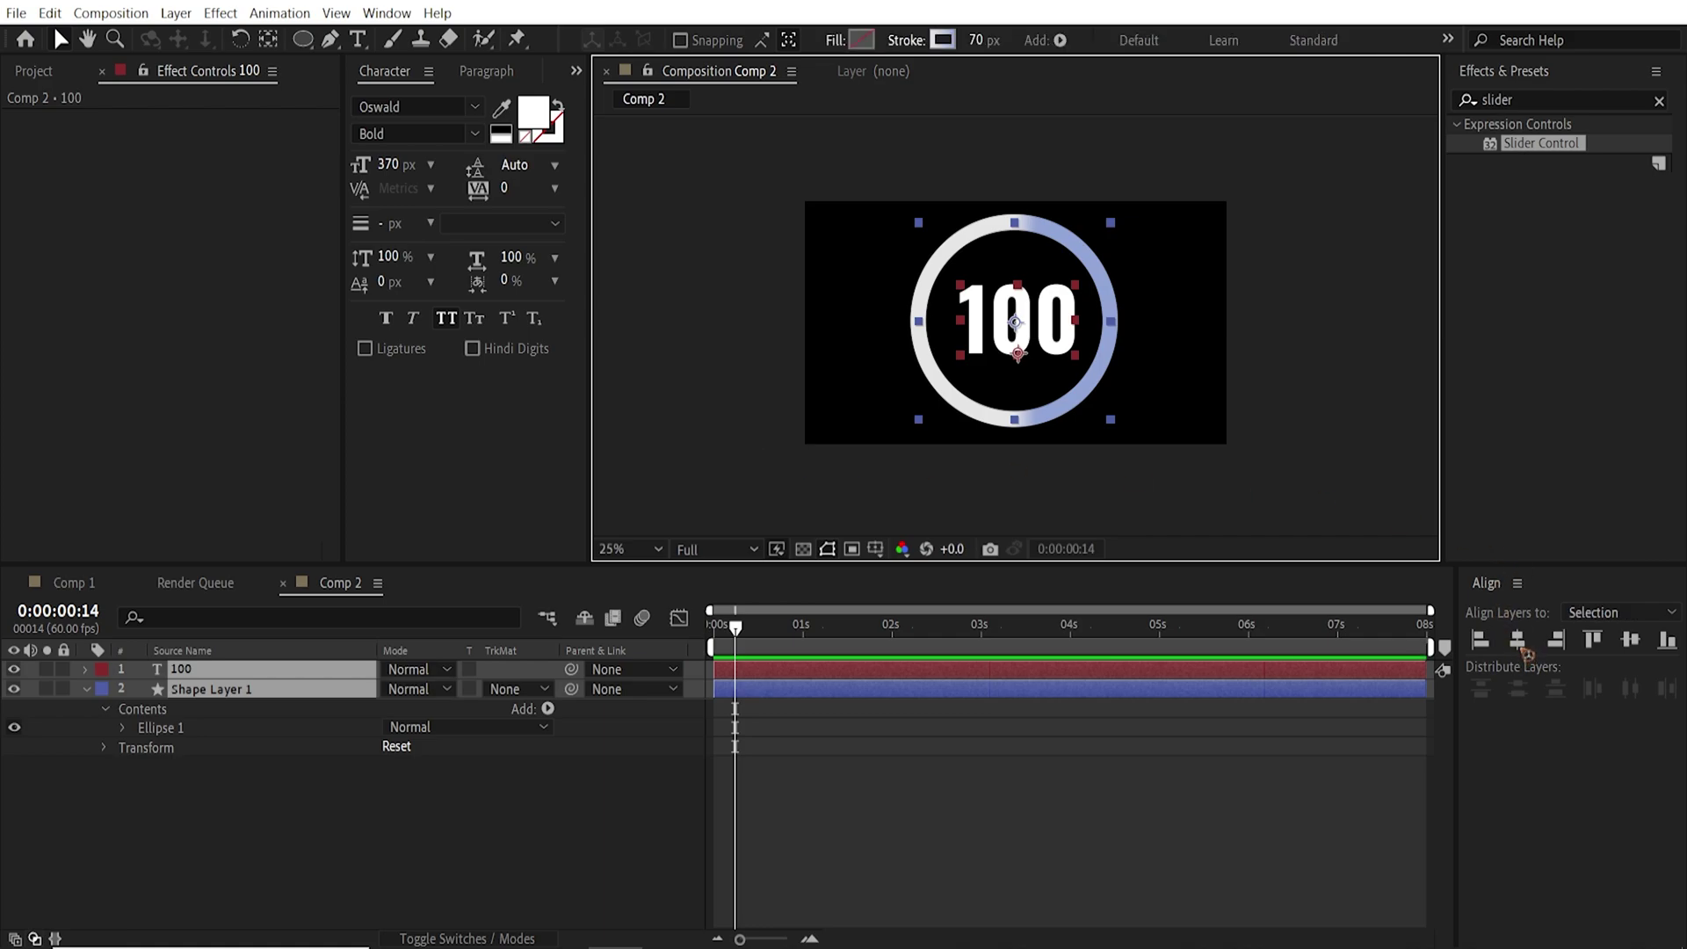
pyautogui.click(297, 779)
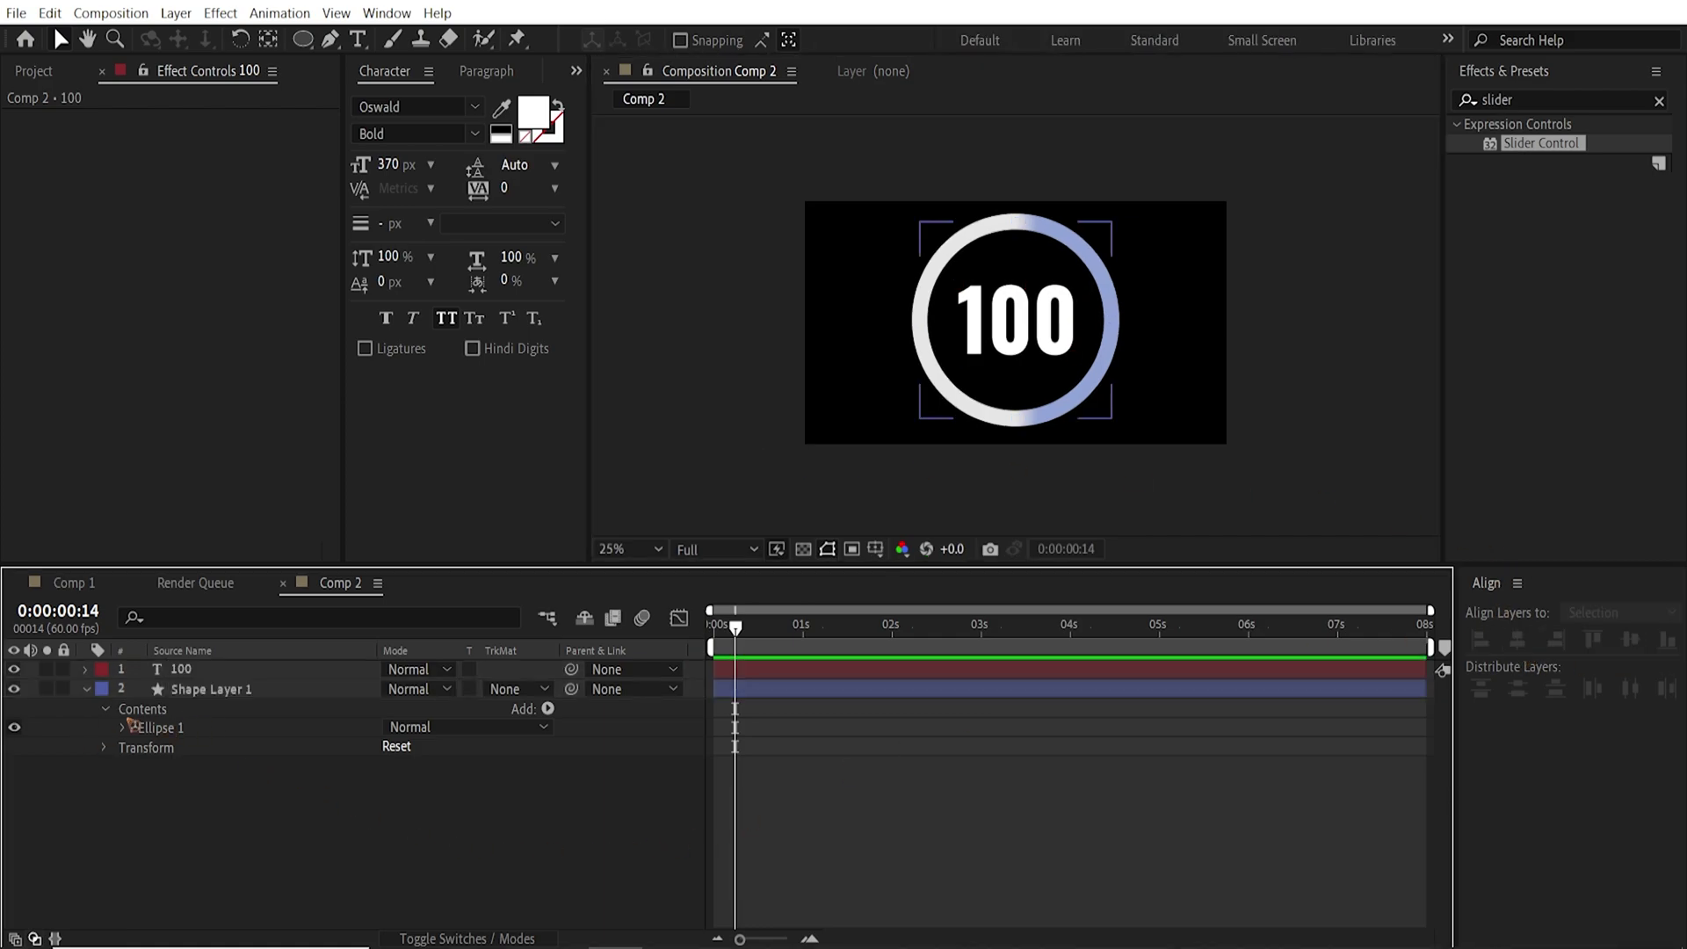
# - Add Trim Paths to the ring's shape layer with End at 24%, and reverse the ellipse path's direction
pyautogui.click(548, 708)
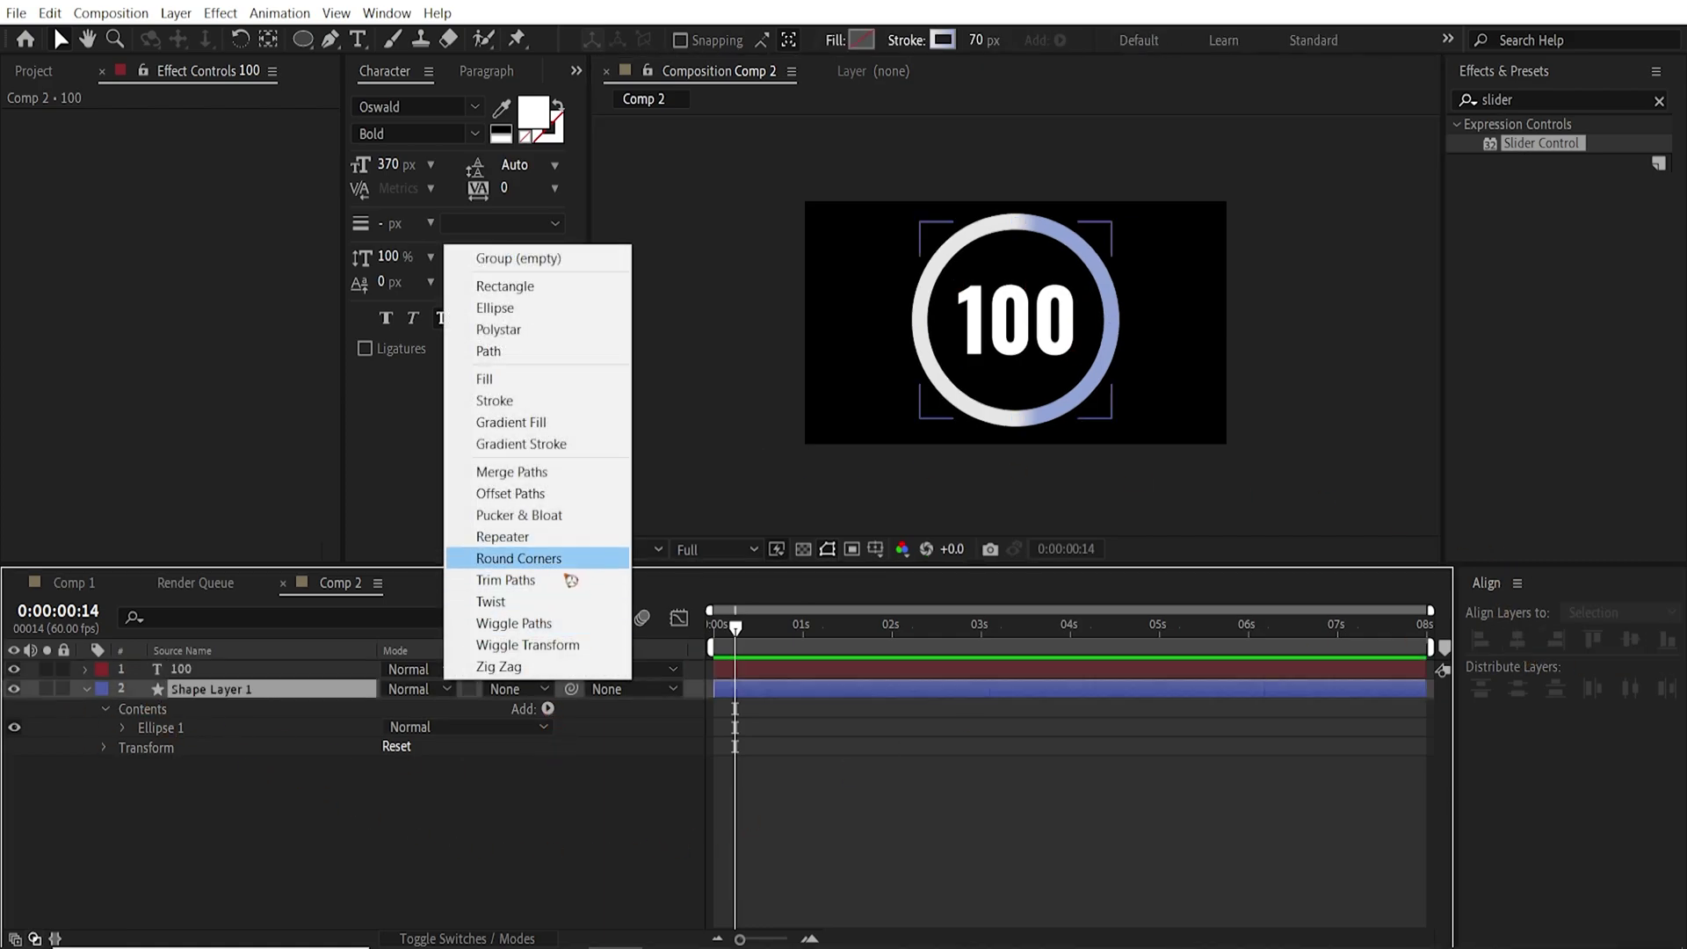
pyautogui.click(514, 580)
pyautogui.click(123, 747)
pyautogui.moveTo(394, 784); pyautogui.dragTo(334, 784)
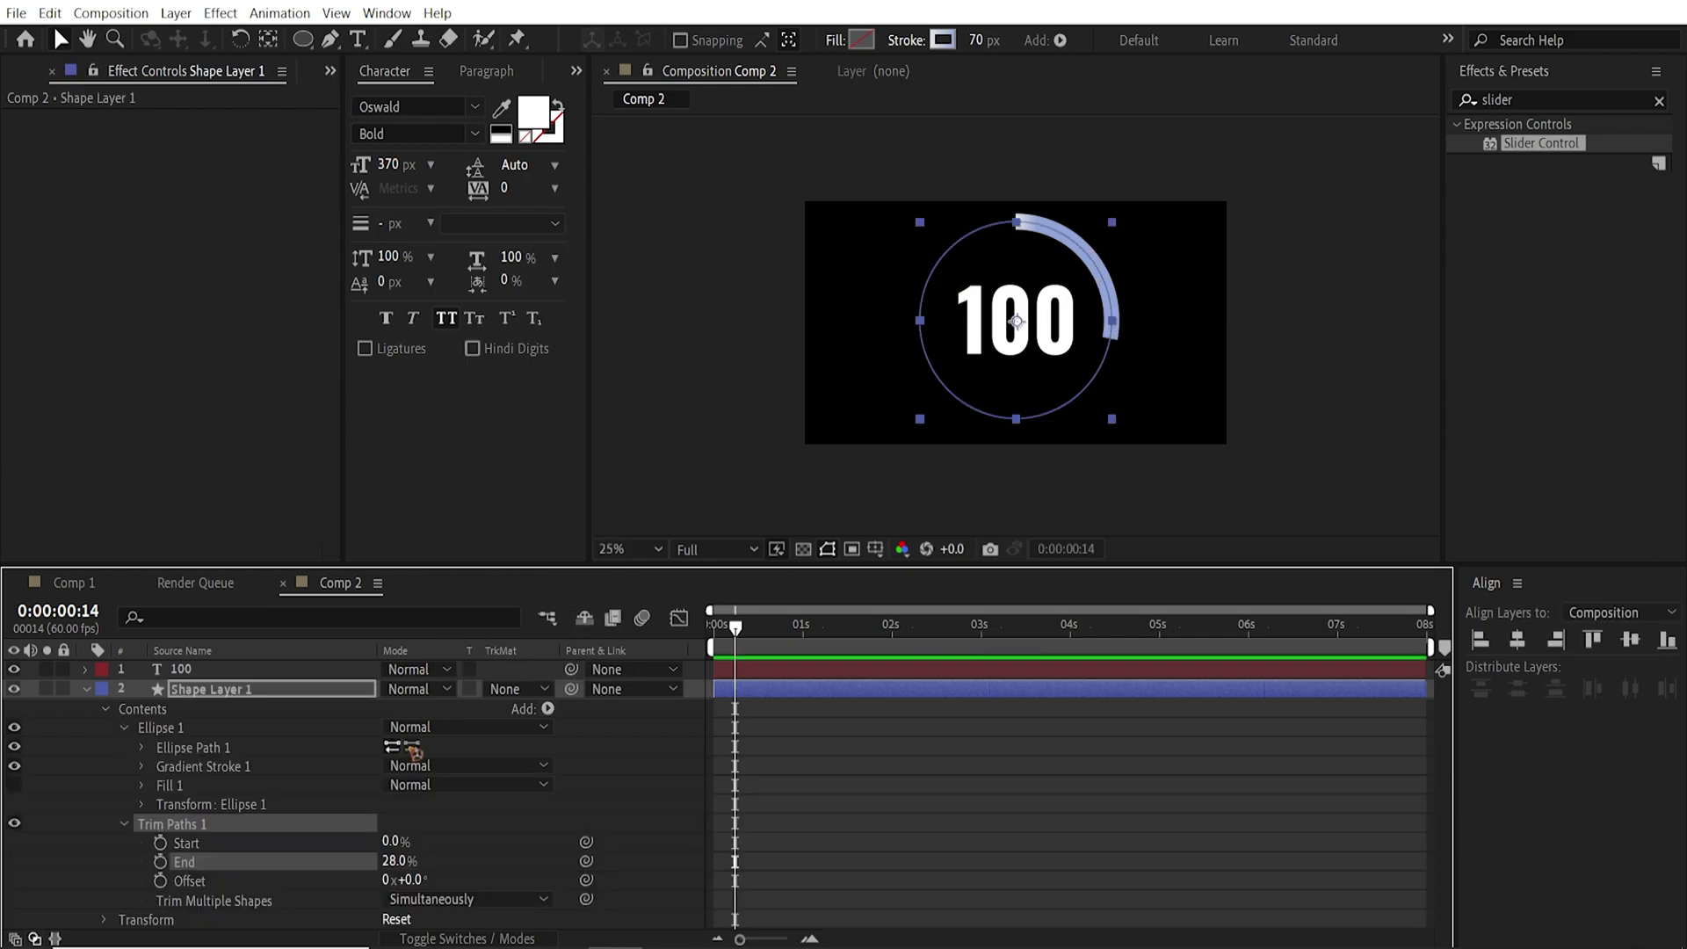
pyautogui.click(412, 748)
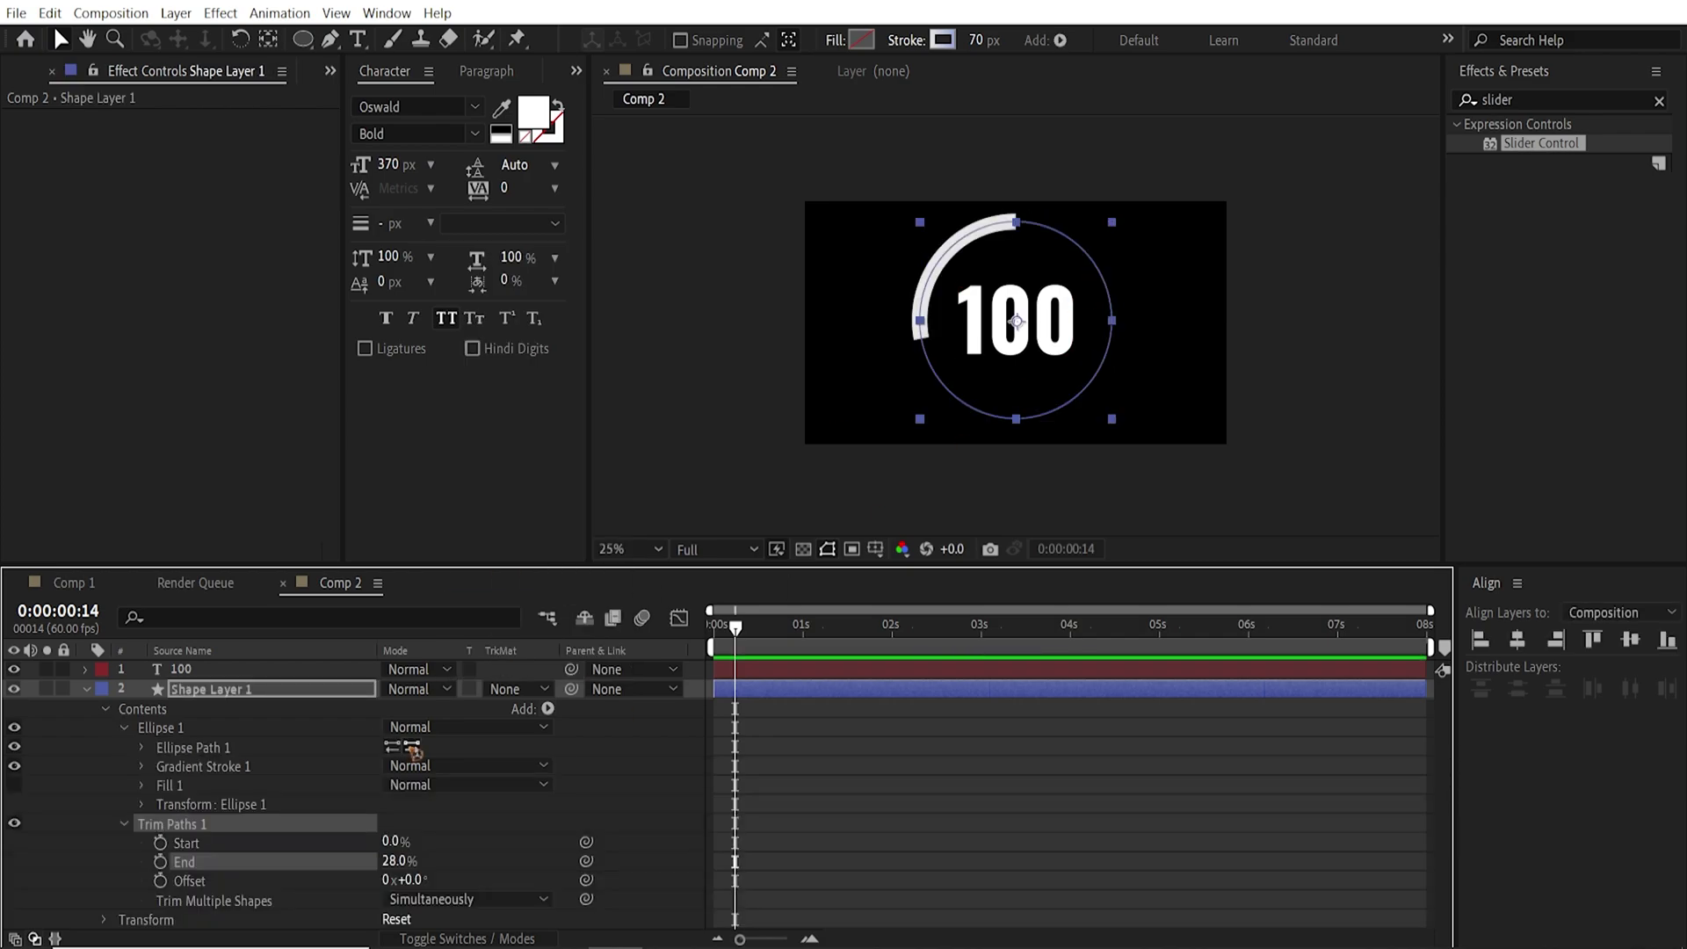
pyautogui.moveTo(399, 861)
pyautogui.mouseDown()
pyautogui.moveTo(426, 861)
pyautogui.moveTo(343, 867)
pyautogui.moveTo(440, 863)
pyautogui.moveTo(417, 862)
pyautogui.mouseUp()
# - Add a null object to the composition and apply a Slider Control effect to it
pyautogui.click(176, 13)
pyautogui.moveTo(263, 36)
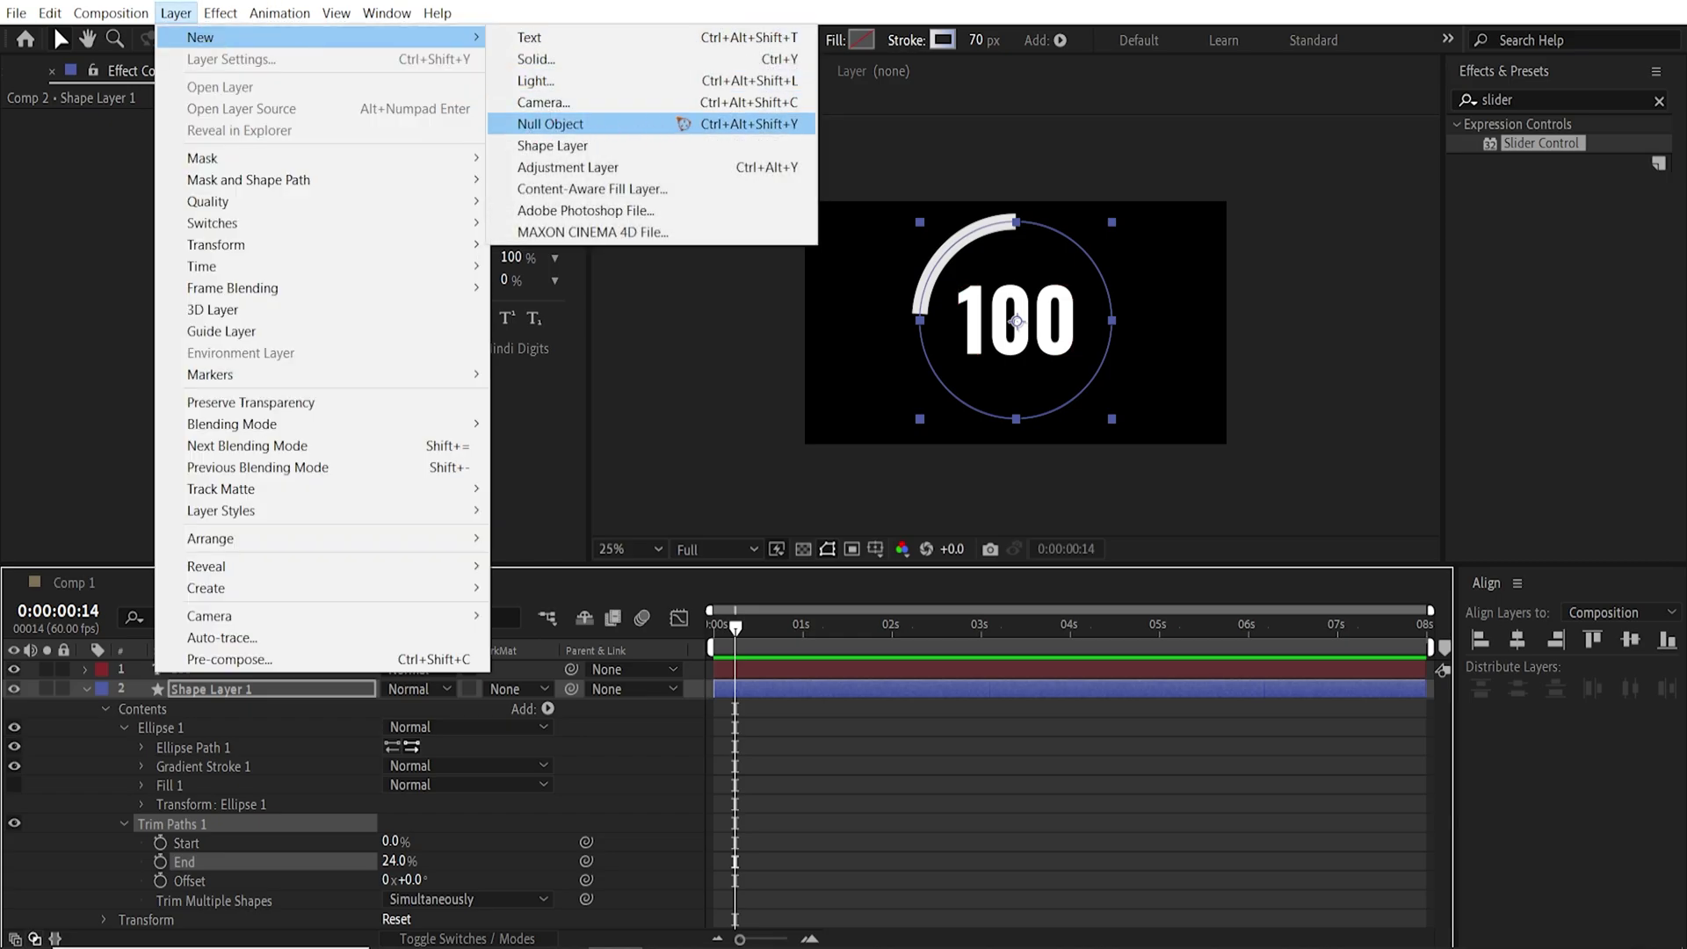
pyautogui.click(622, 123)
pyautogui.moveTo(1546, 146); pyautogui.dragTo(231, 675)
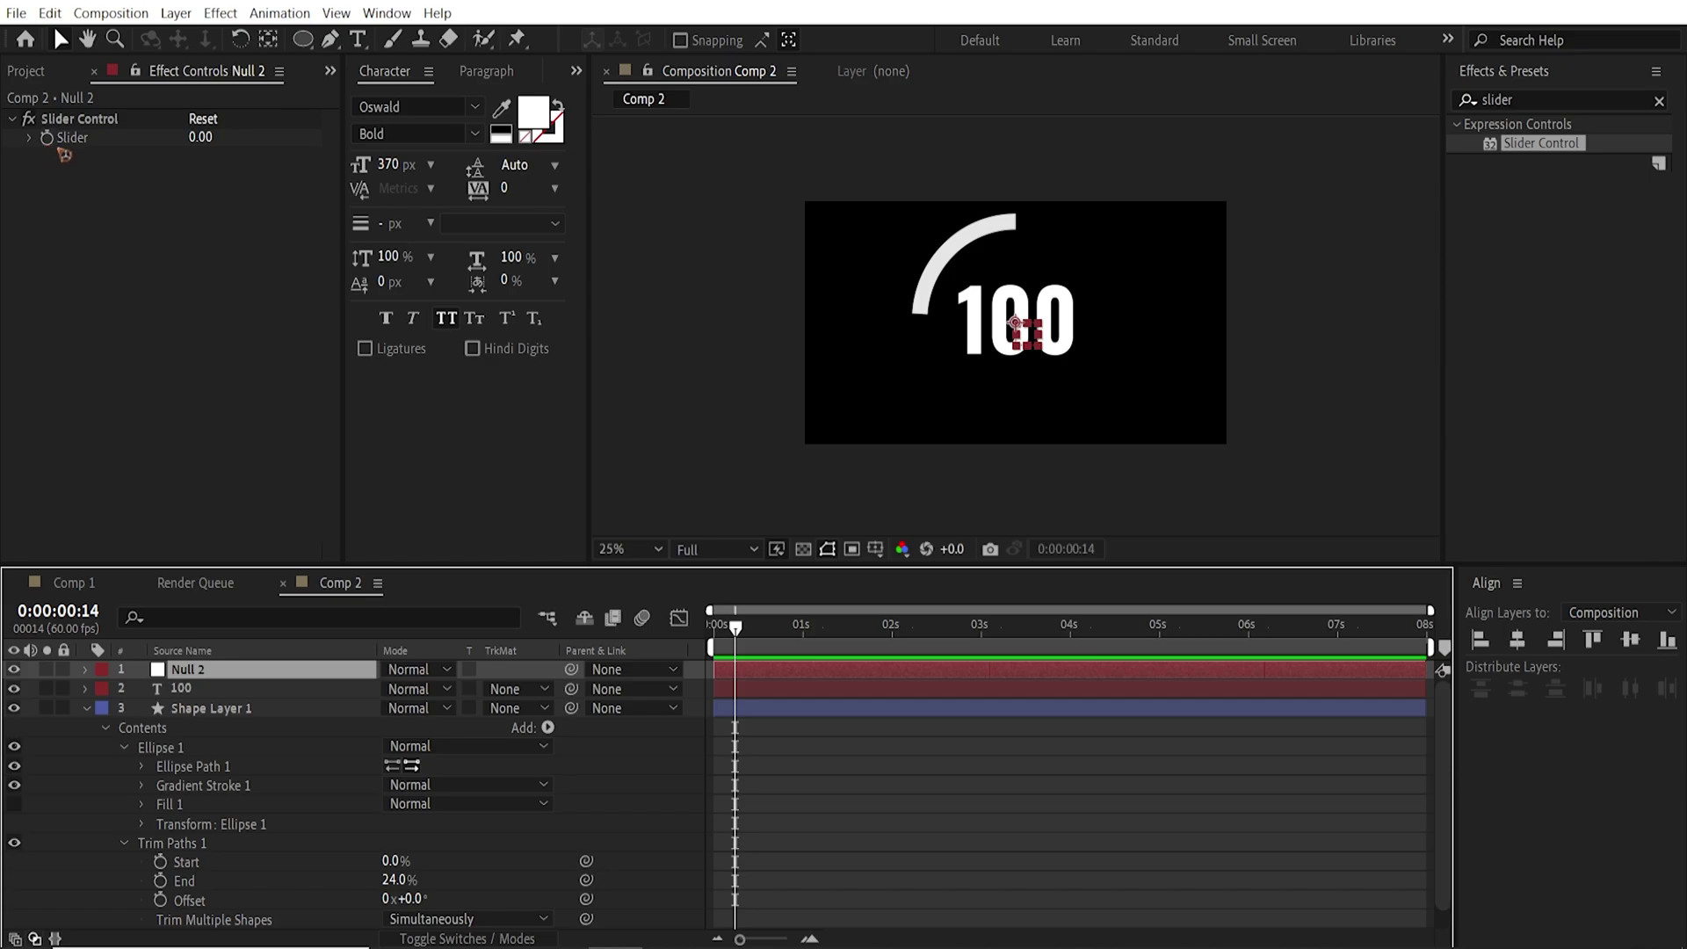
# - Limit the null's slider with the expression clamp(value, 0,100); and collapse the layer
pyautogui.click(50, 177)
pyautogui.keyDown('alt'); pyautogui.click(46, 137); pyautogui.keyUp('alt')
pyautogui.write('clamp(value, 0,100);')
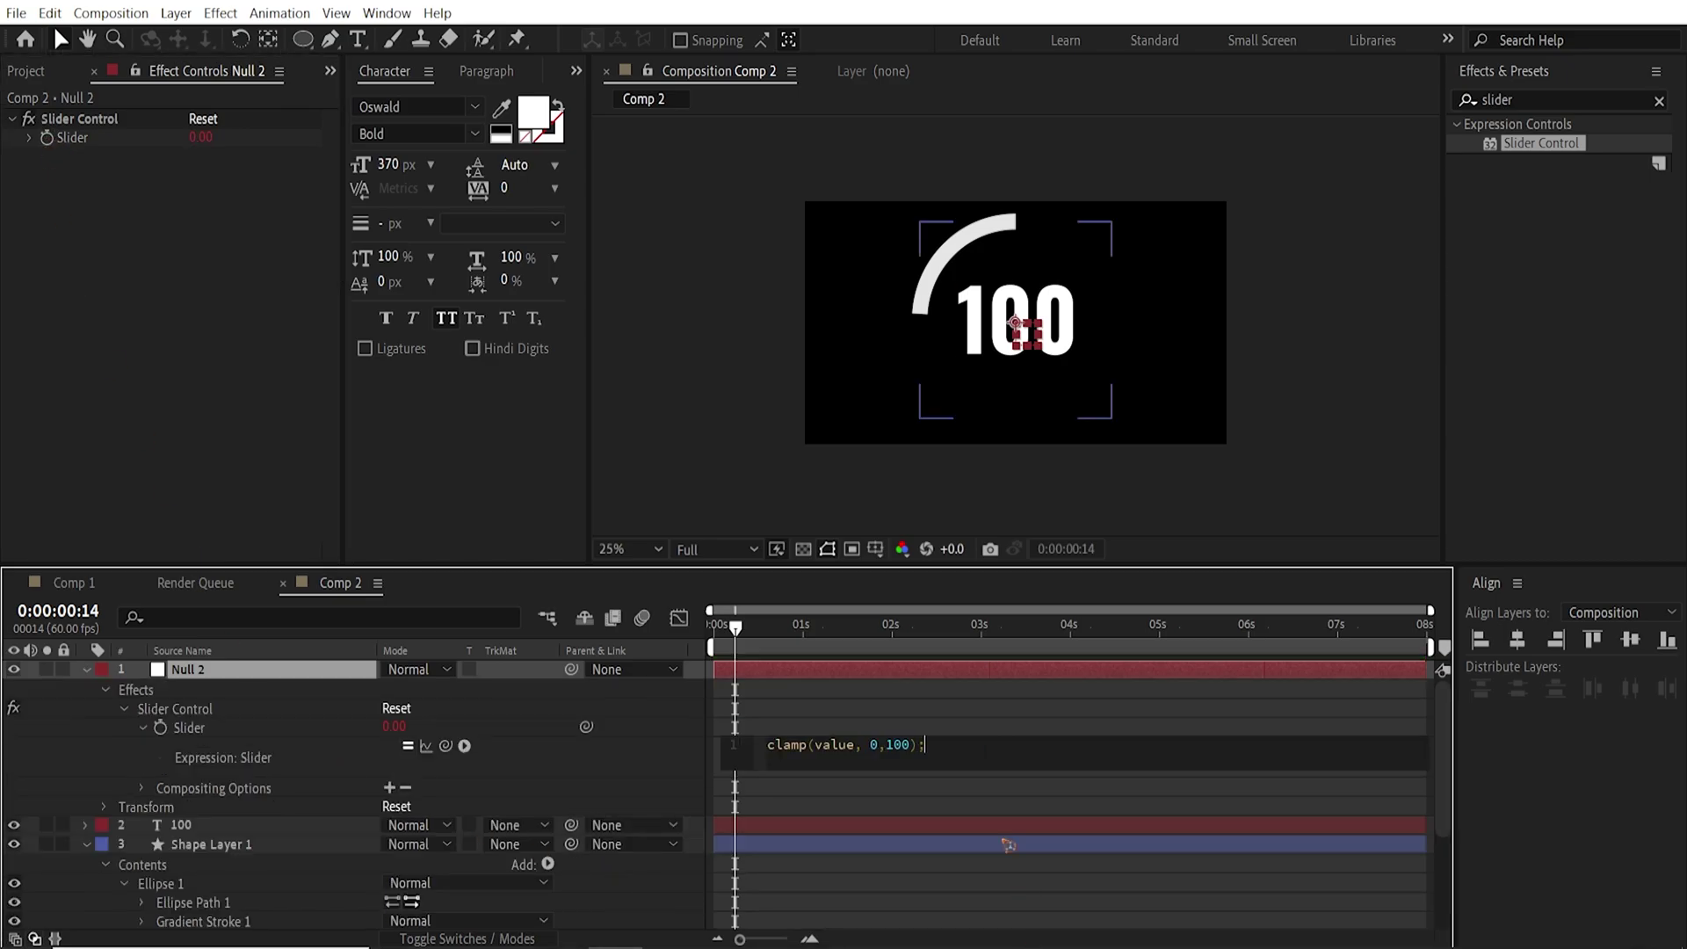
pyautogui.click(919, 726)
pyautogui.press('u')
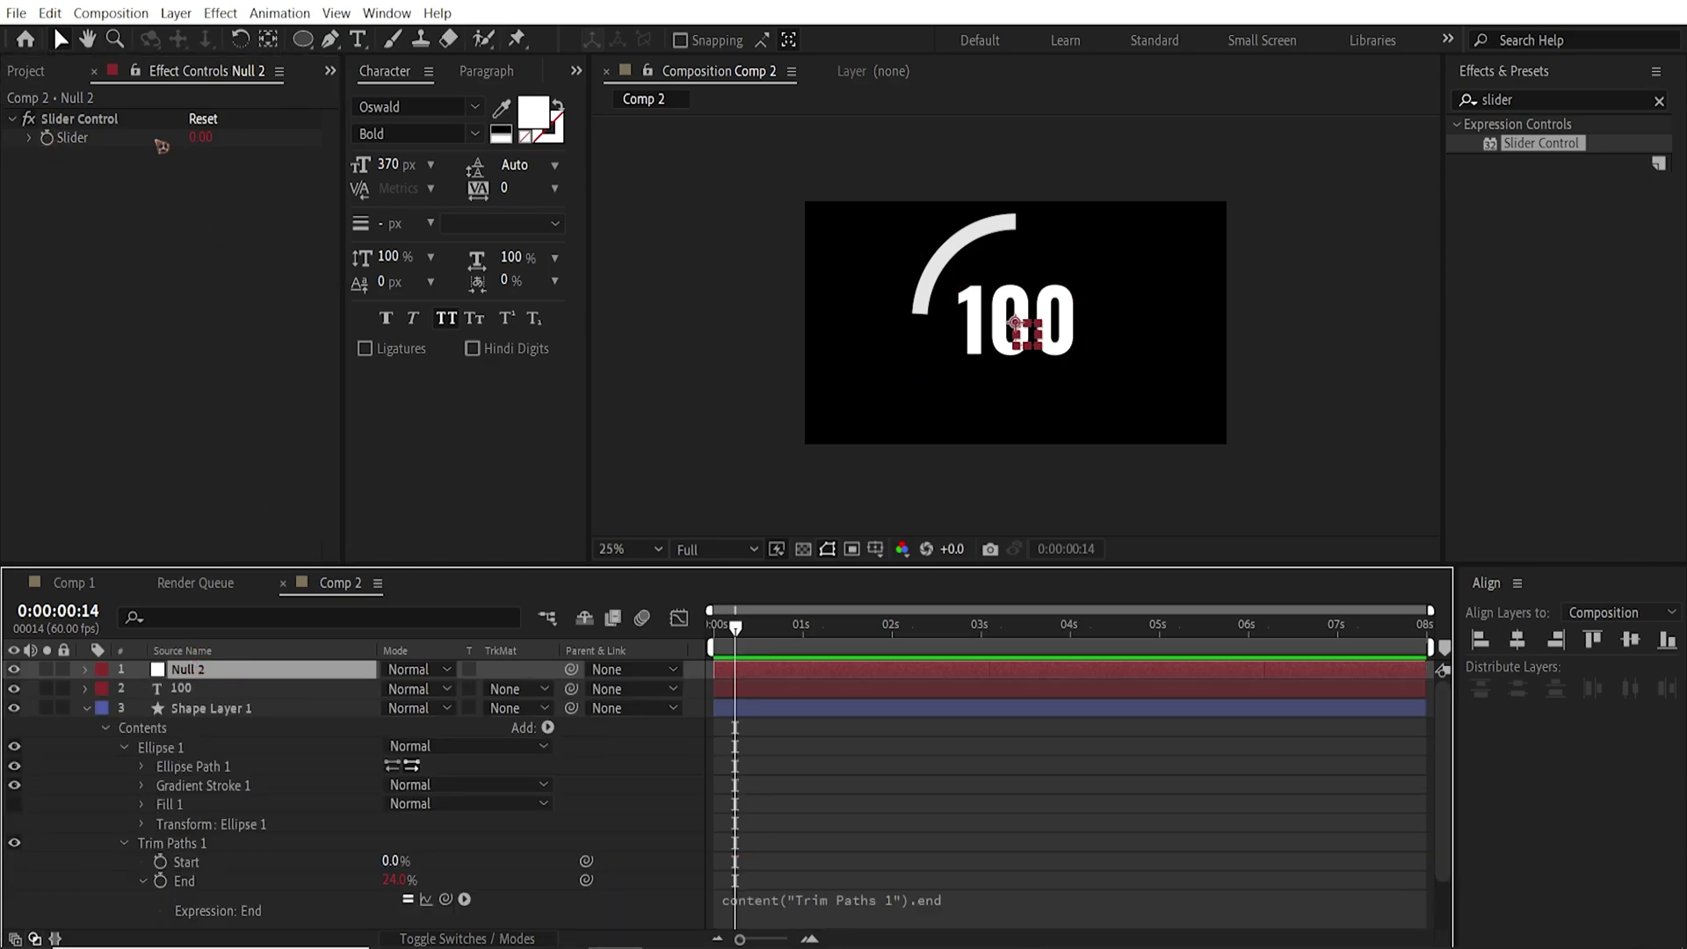
# - Lock the null's effect controls, link the ring's Trim Paths End to its Slider, and collapse the shape layer
pyautogui.click(135, 71)
pyautogui.moveTo(586, 880); pyautogui.dragTo(140, 141)
pyautogui.click(216, 439)
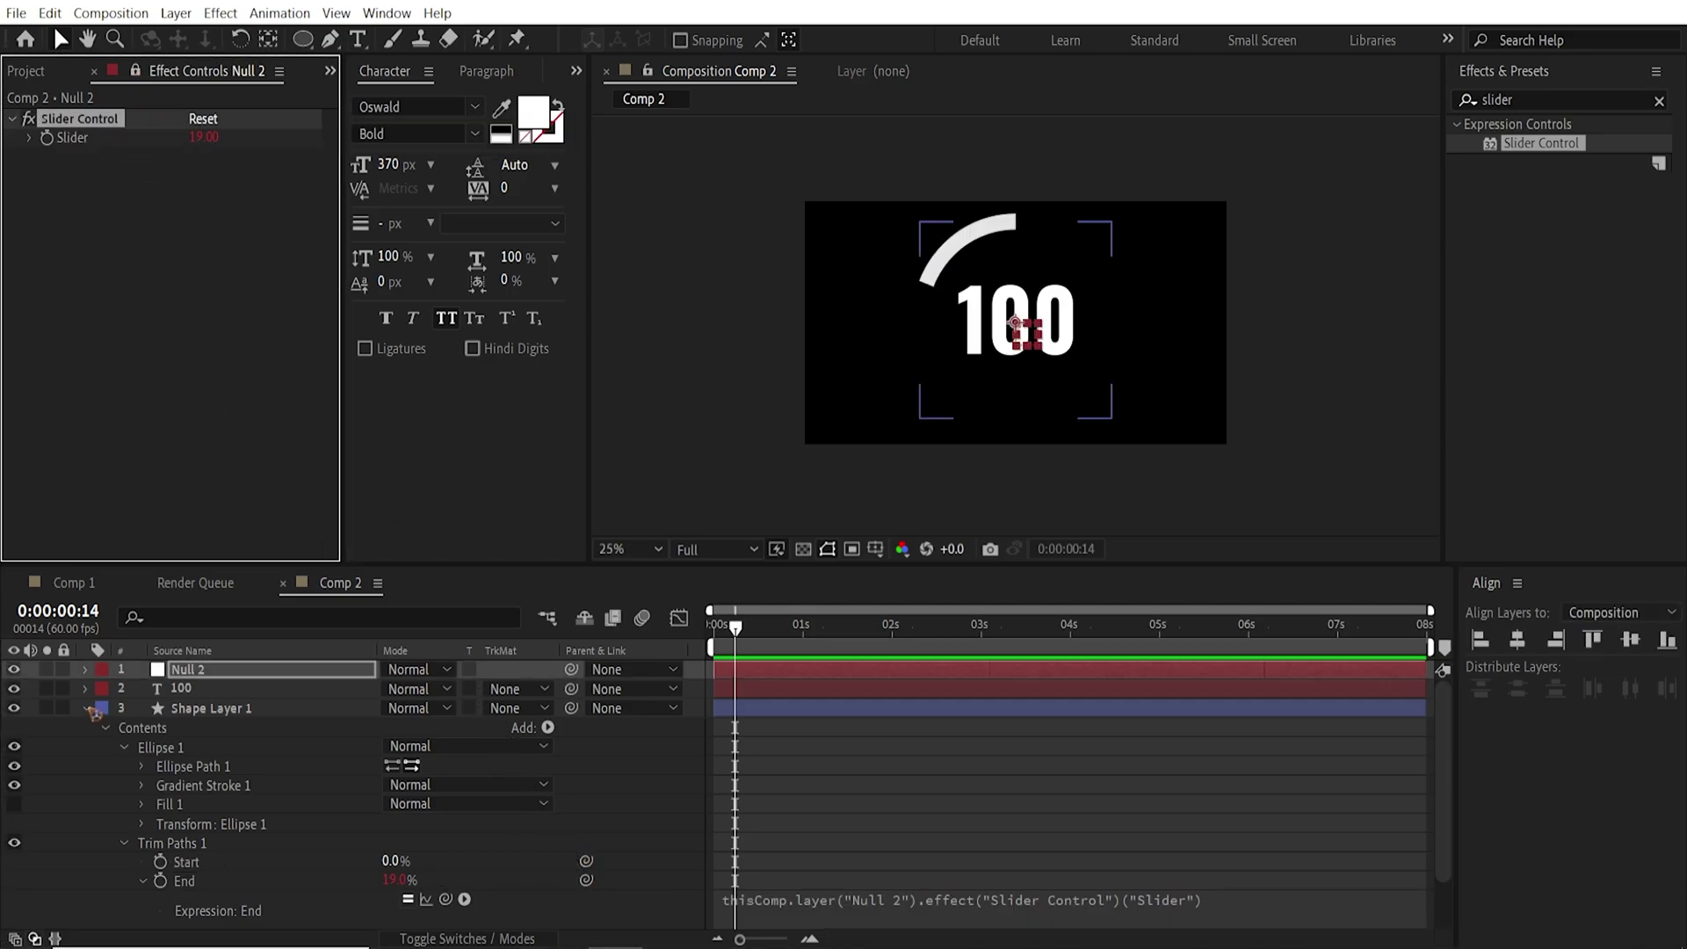
pyautogui.click(86, 709)
pyautogui.click(181, 670)
# - Enable an expression on the 100 text layer's Source Text and link it to the null's Slider
pyautogui.click(173, 690)
pyautogui.click(85, 689)
pyautogui.click(172, 709)
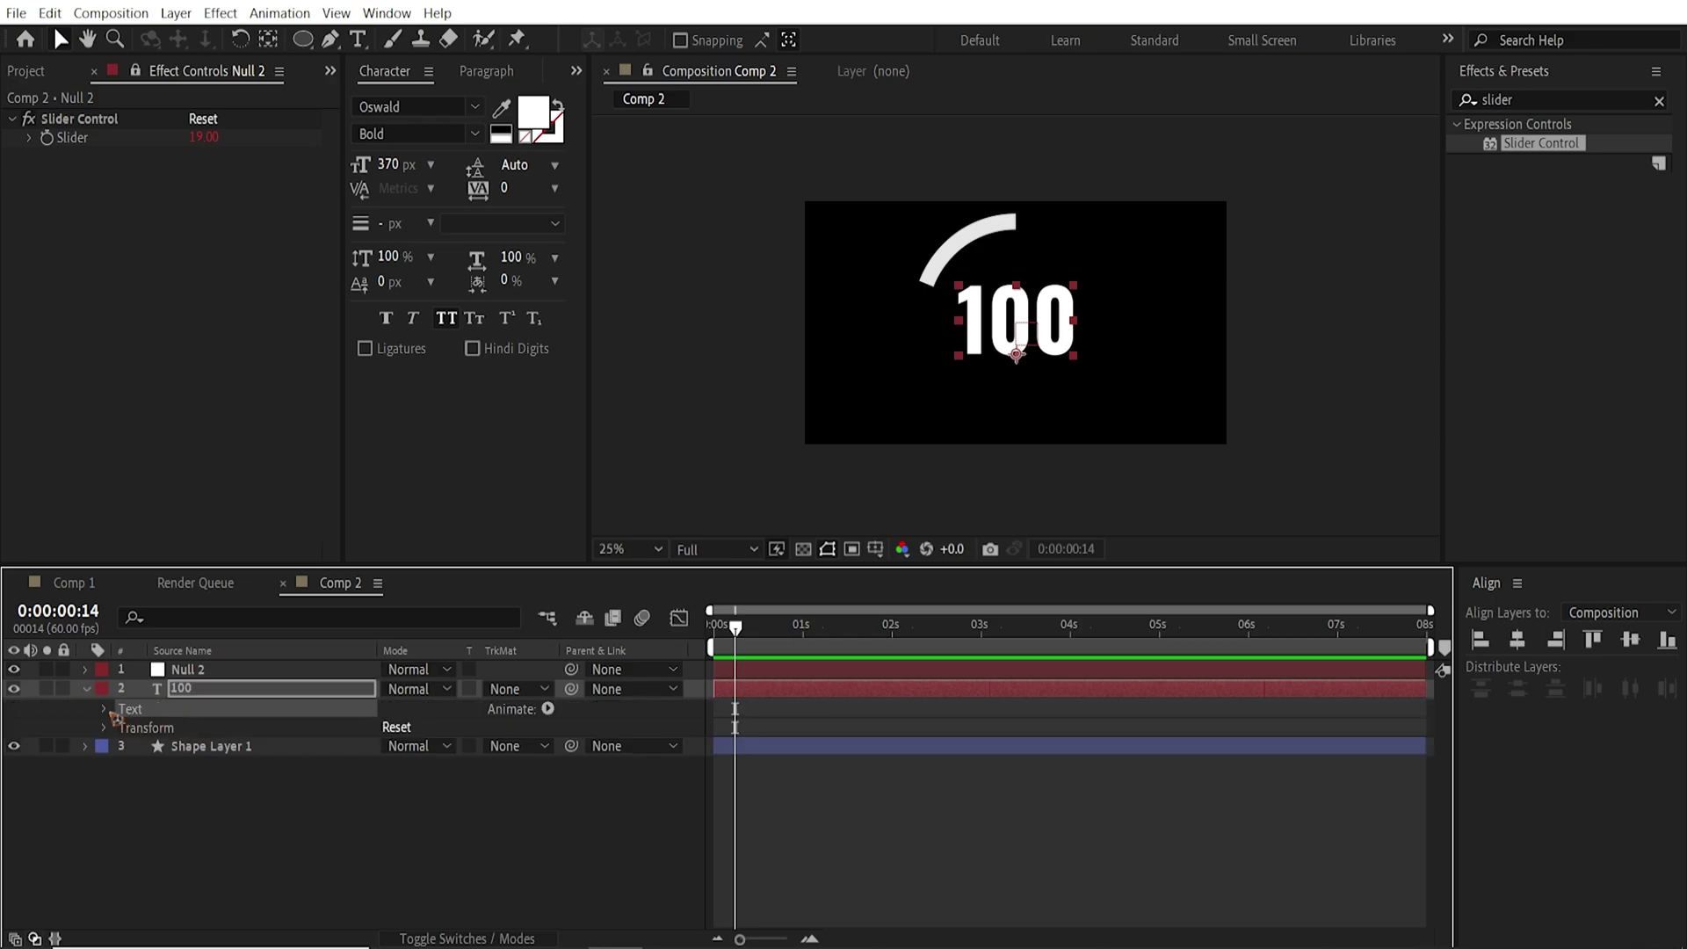
pyautogui.click(107, 710)
pyautogui.keyDown('alt'); pyautogui.click(140, 728); pyautogui.keyUp('alt')
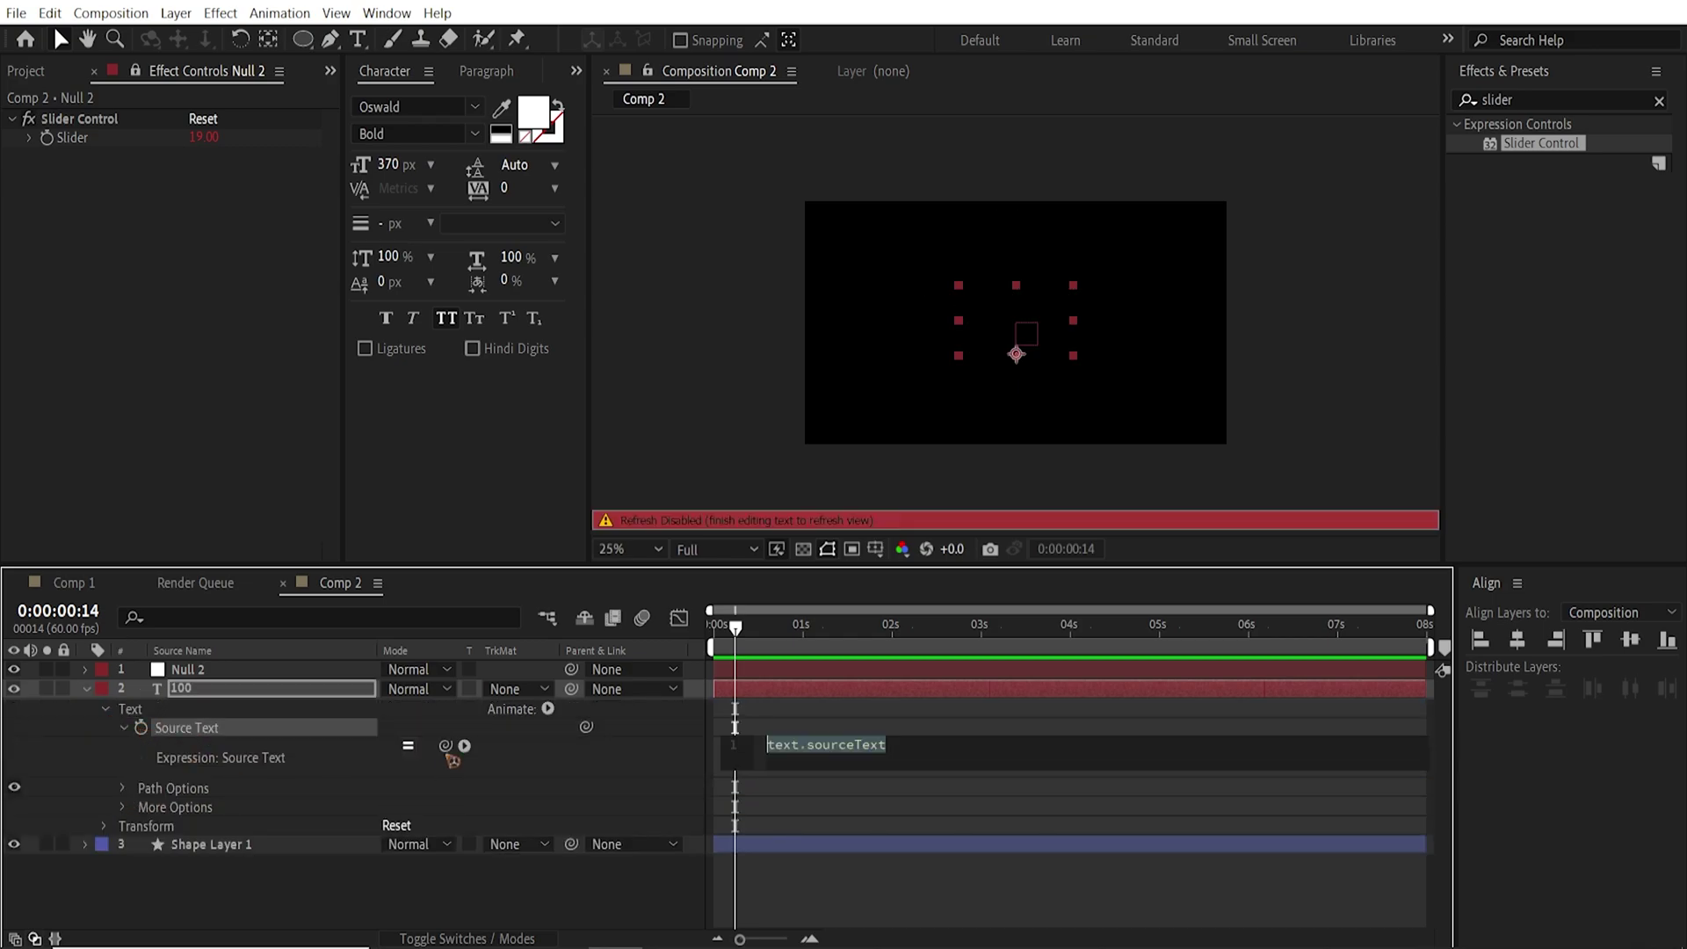
pyautogui.moveTo(445, 745); pyautogui.dragTo(72, 137)
pyautogui.click(184, 367)
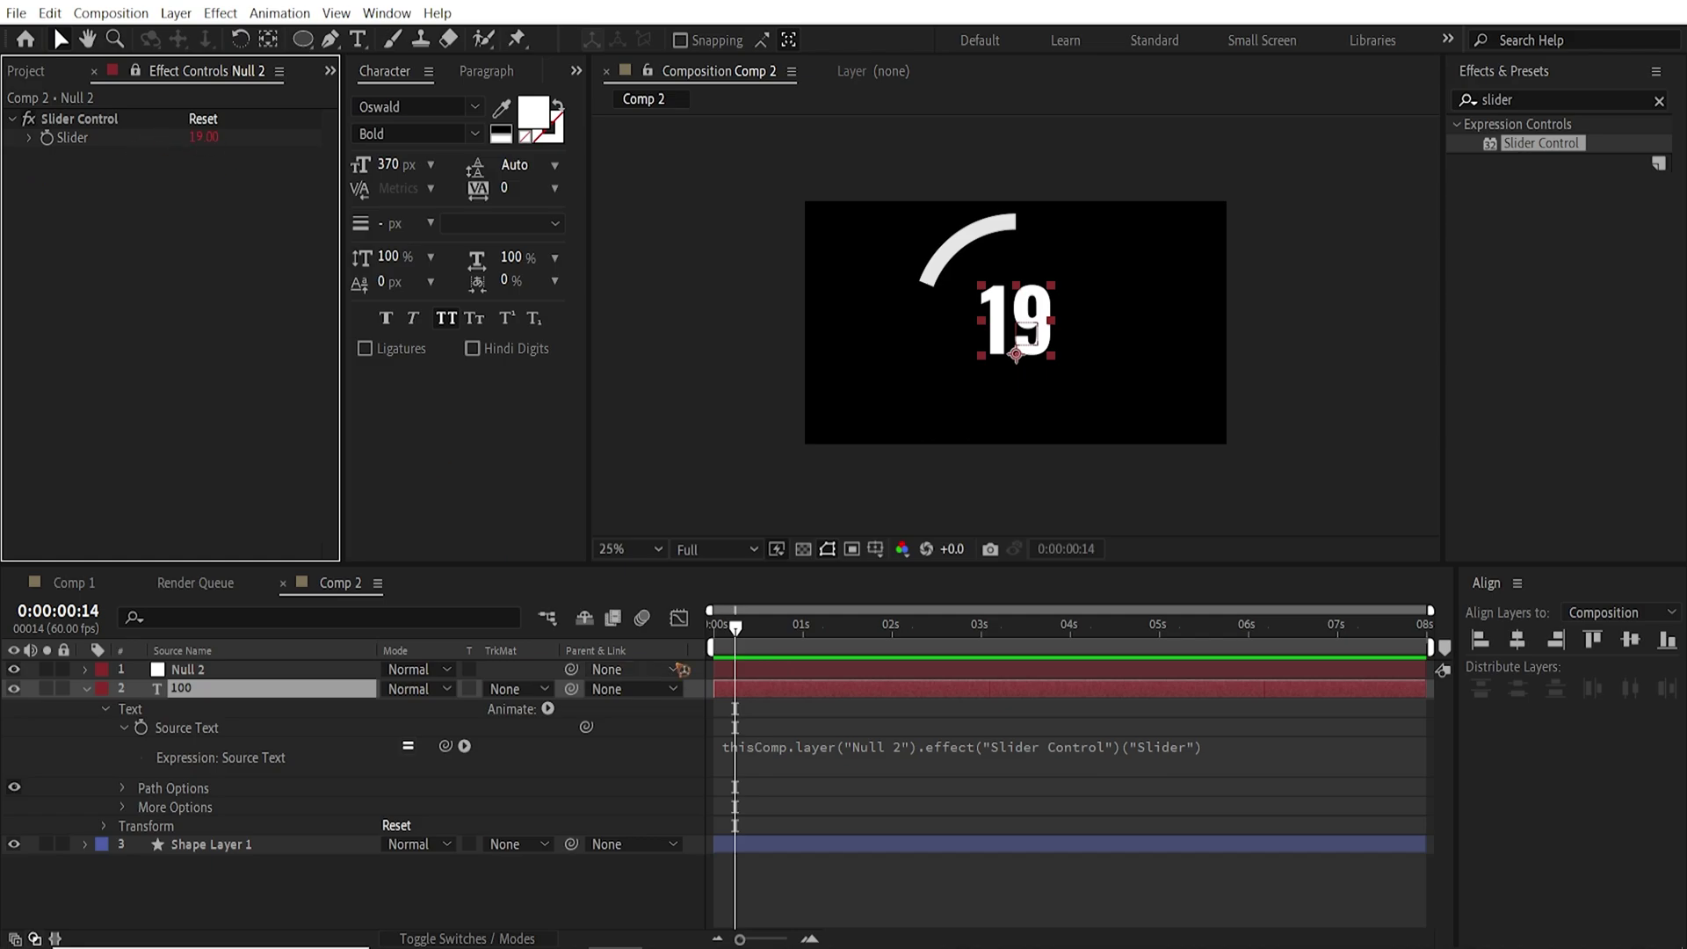
# - Keyframe the null's Slider at 0:00:00:00 and set it to 65 at 0:00:03:49
pyautogui.moveTo(737, 630); pyautogui.dragTo(675, 674)
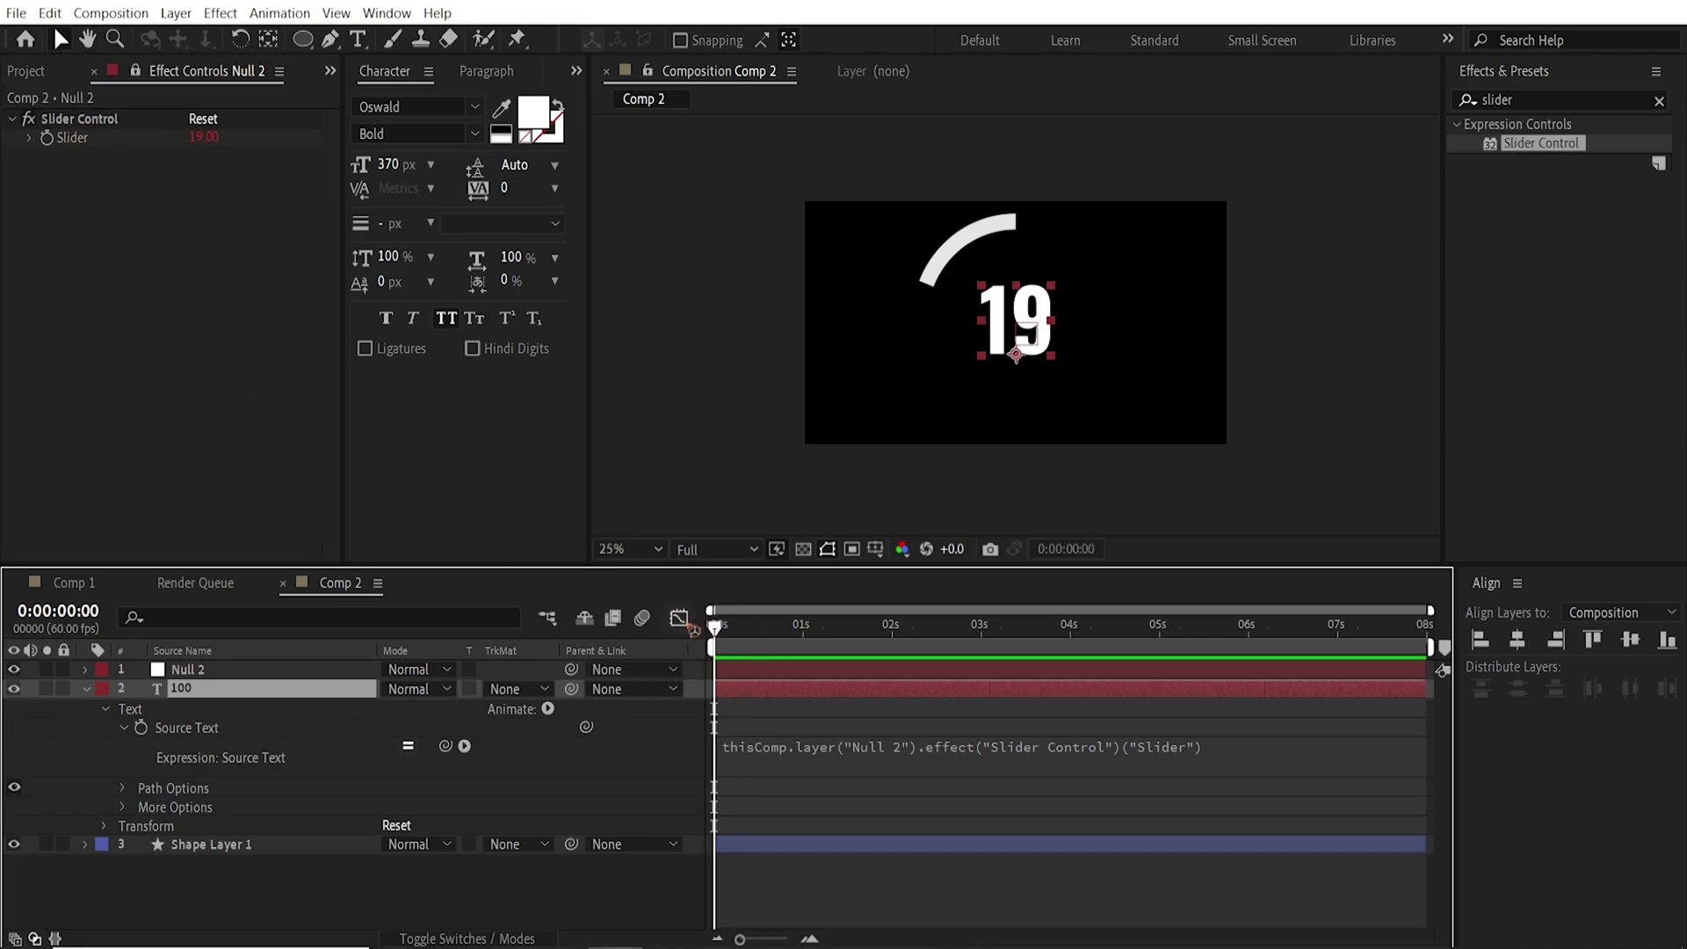
pyautogui.click(79, 119)
pyautogui.moveTo(773, 648); pyautogui.dragTo(1366, 628)
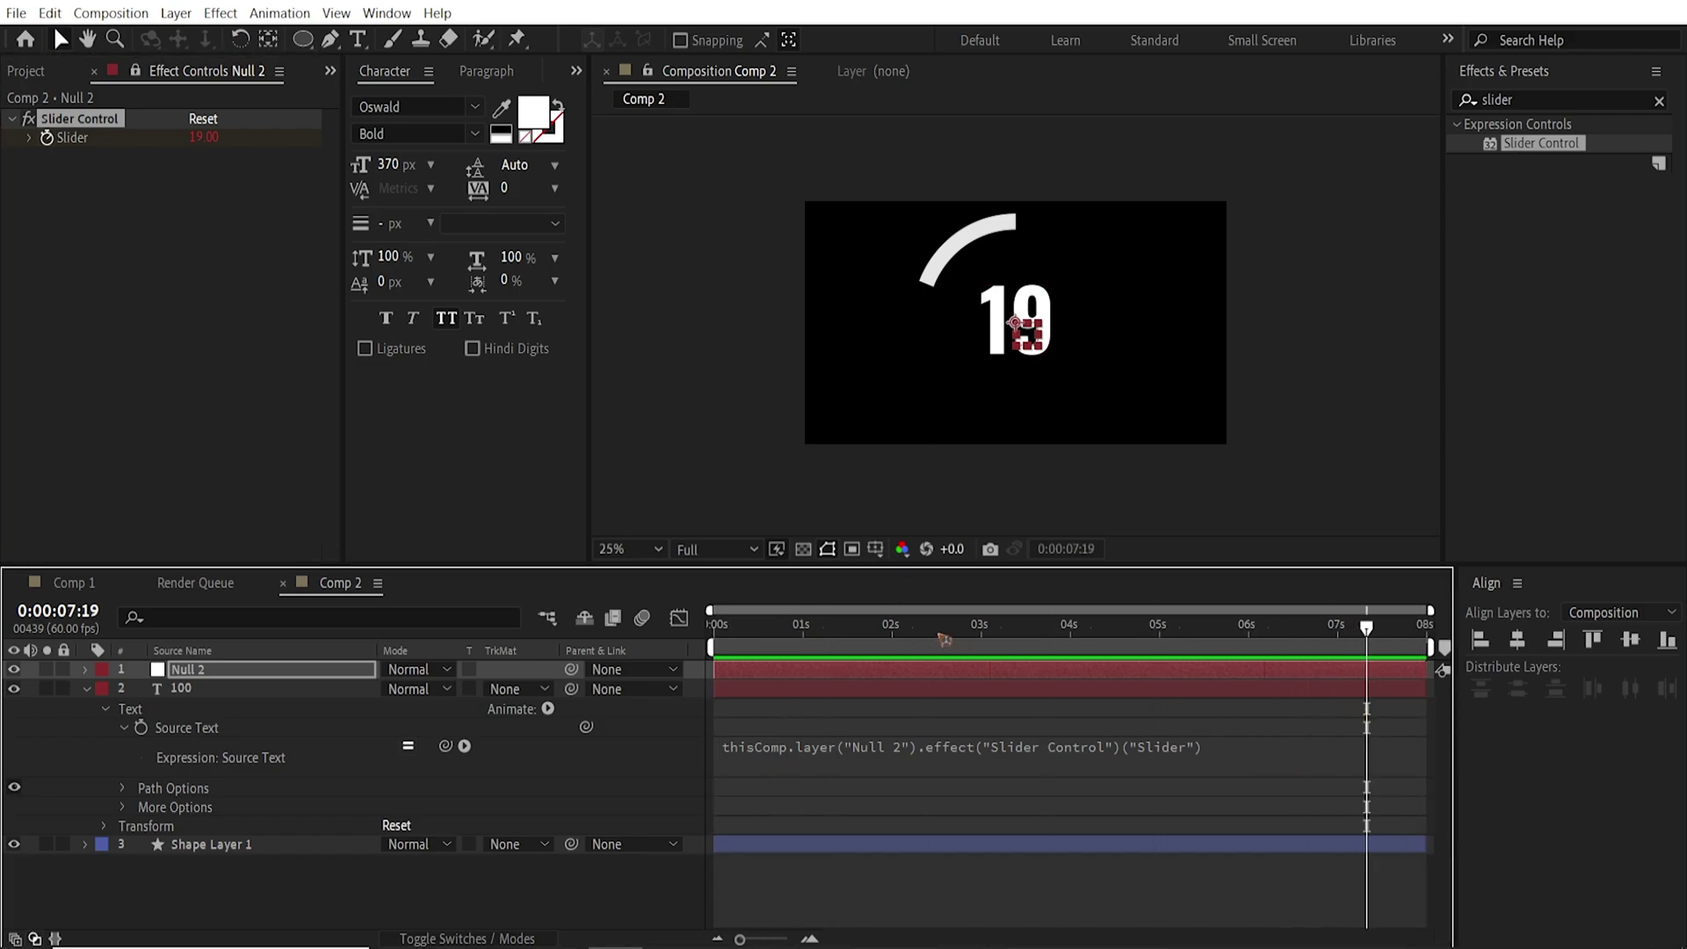
pyautogui.moveTo(934, 638); pyautogui.dragTo(1061, 680)
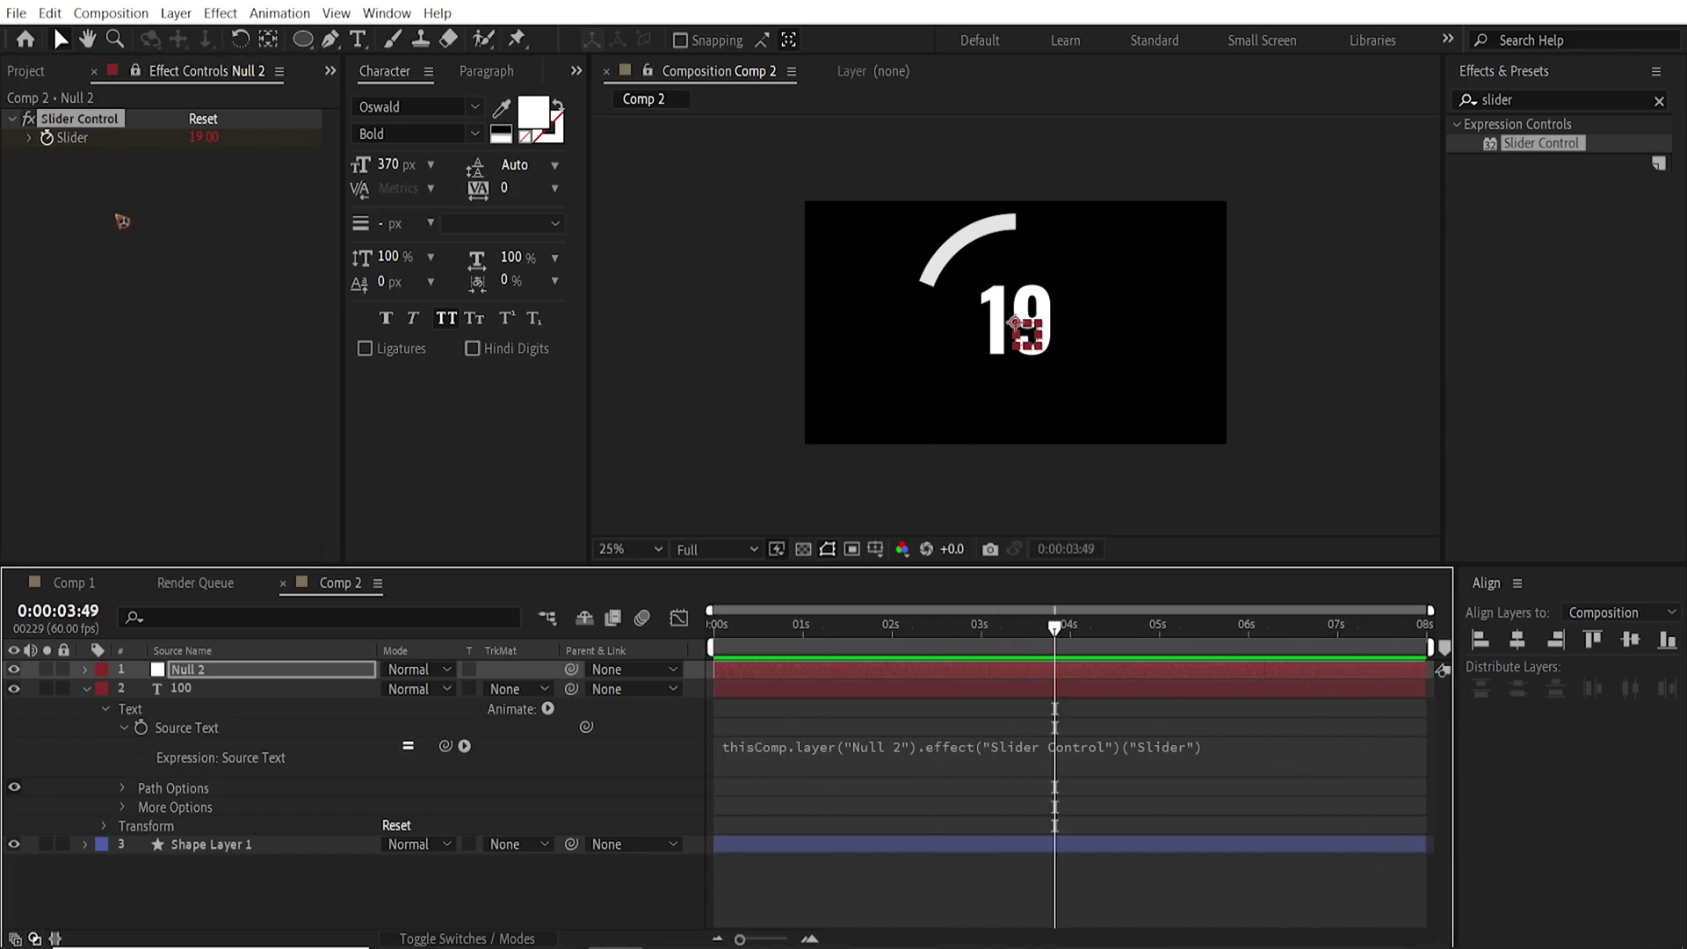
pyautogui.click(203, 138)
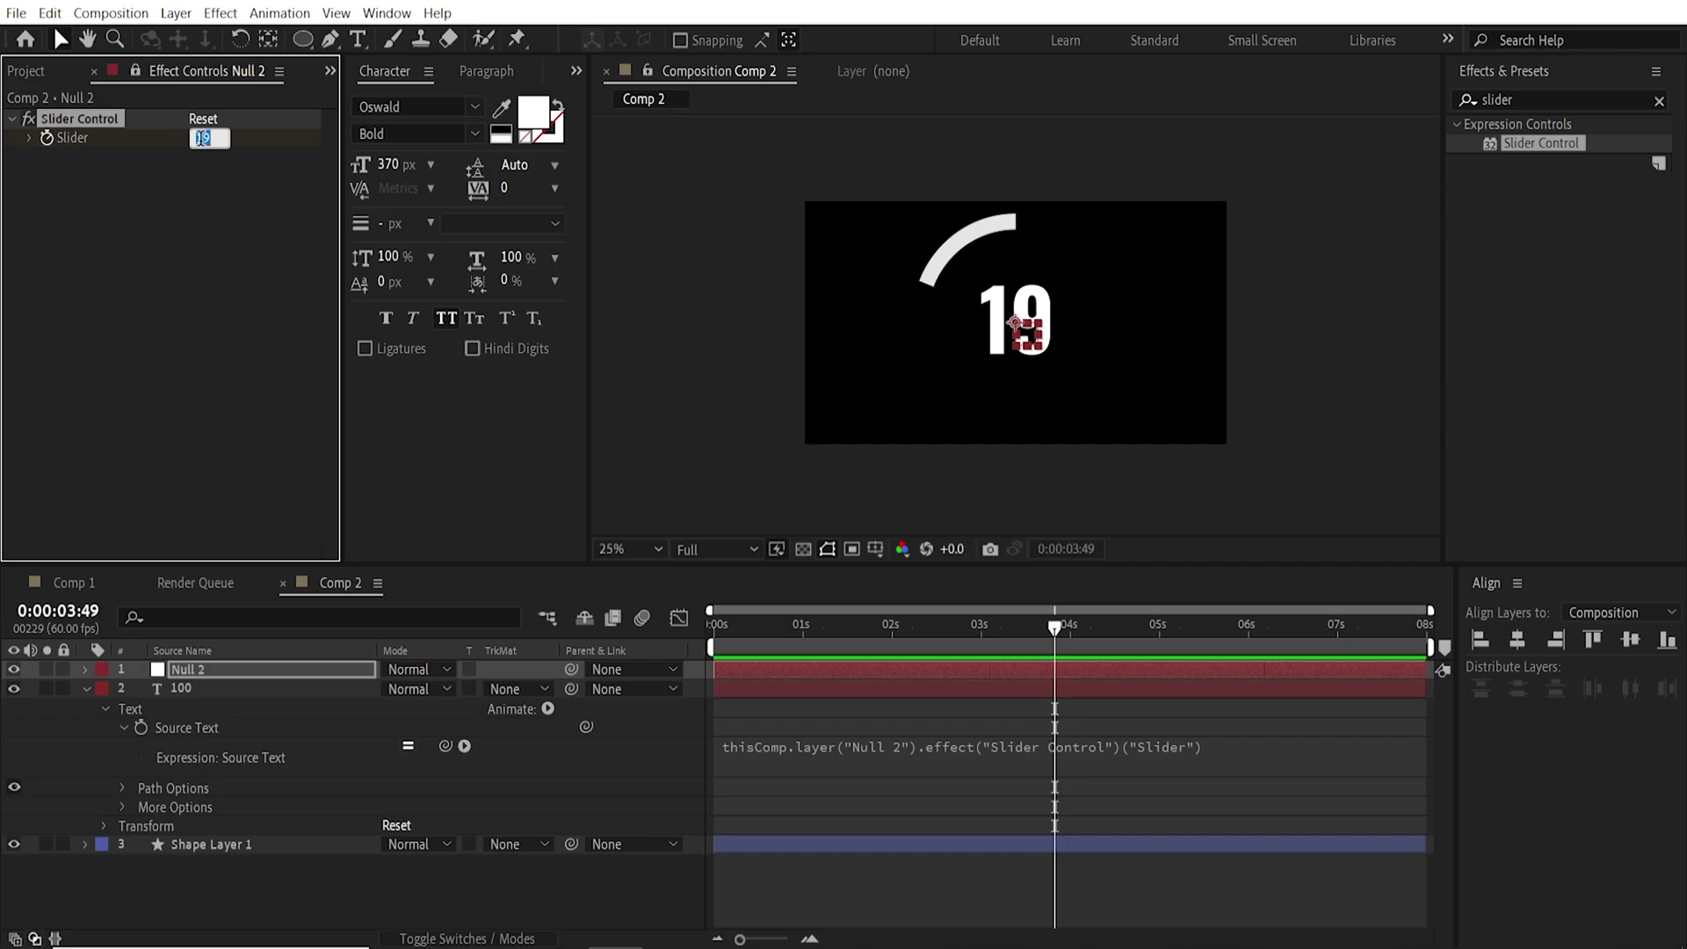
pyautogui.write('65')
pyautogui.press('Return')
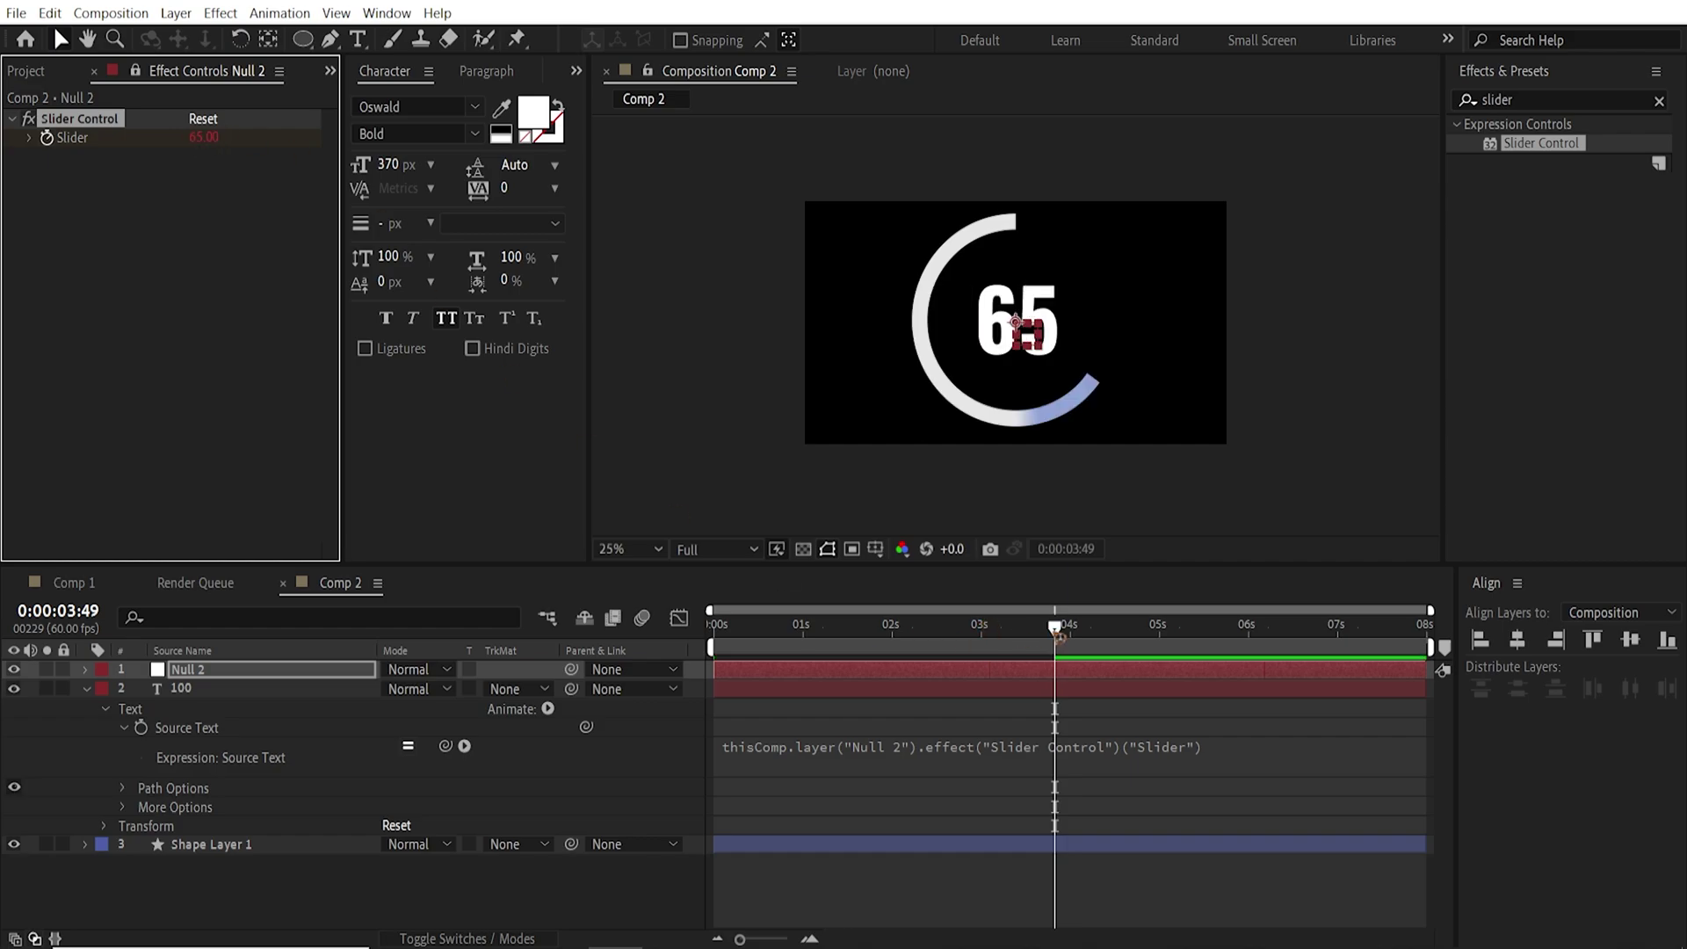
# - Set the null's Slider to 35 at 0:00:06:59 and preview the ring animation from the start
pyautogui.moveTo(1061, 638); pyautogui.dragTo(1336, 629)
pyautogui.click(201, 138)
pyautogui.write('35')
pyautogui.press('Return')
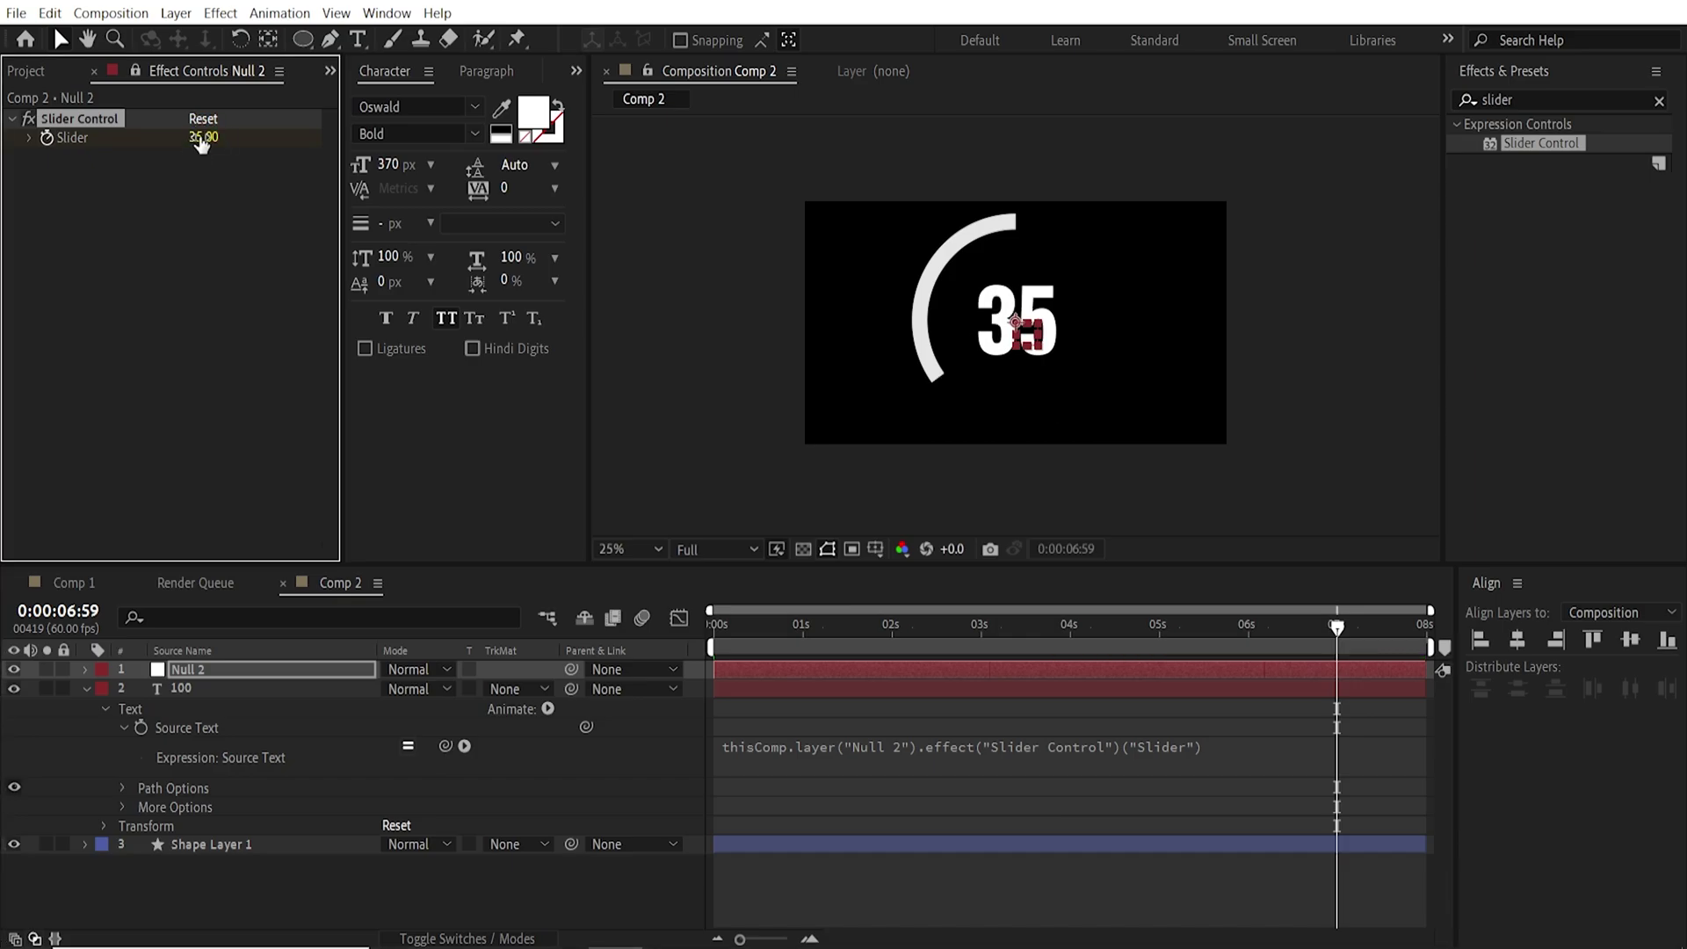
pyautogui.press('Home')
pyautogui.press('space')
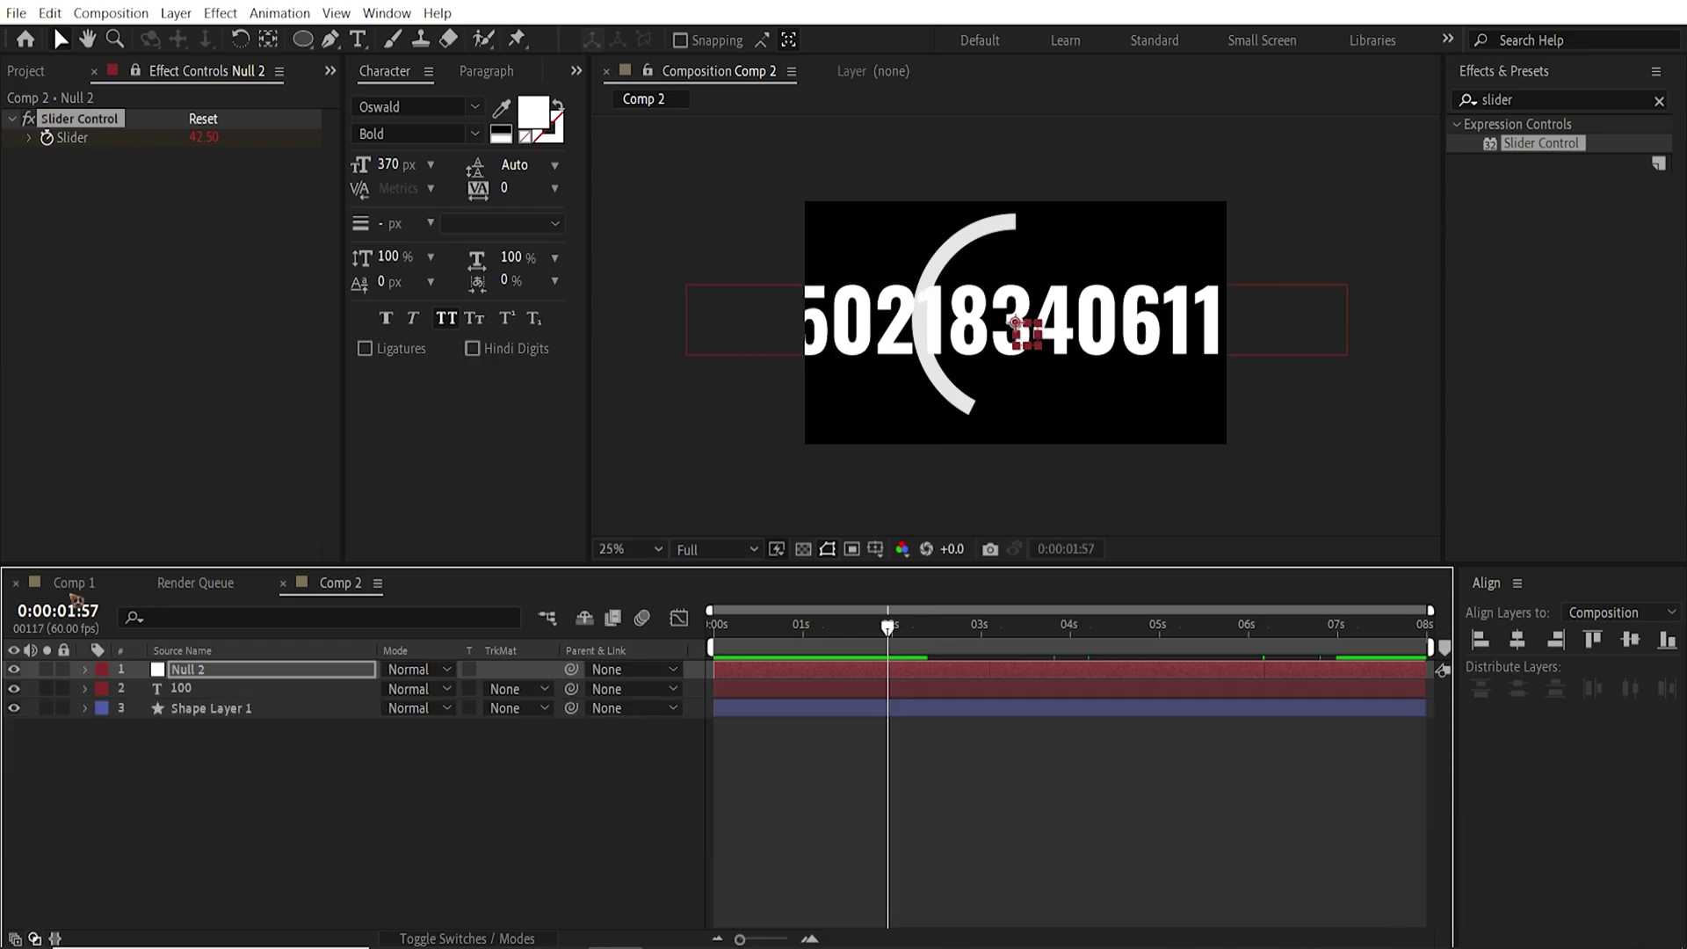
# - Switch to Comp 1, show the Controller's effects, and keyframe the 2020, 2021, 2022 and 2023 sliders at 0:00:00:00
pyautogui.click(72, 586)
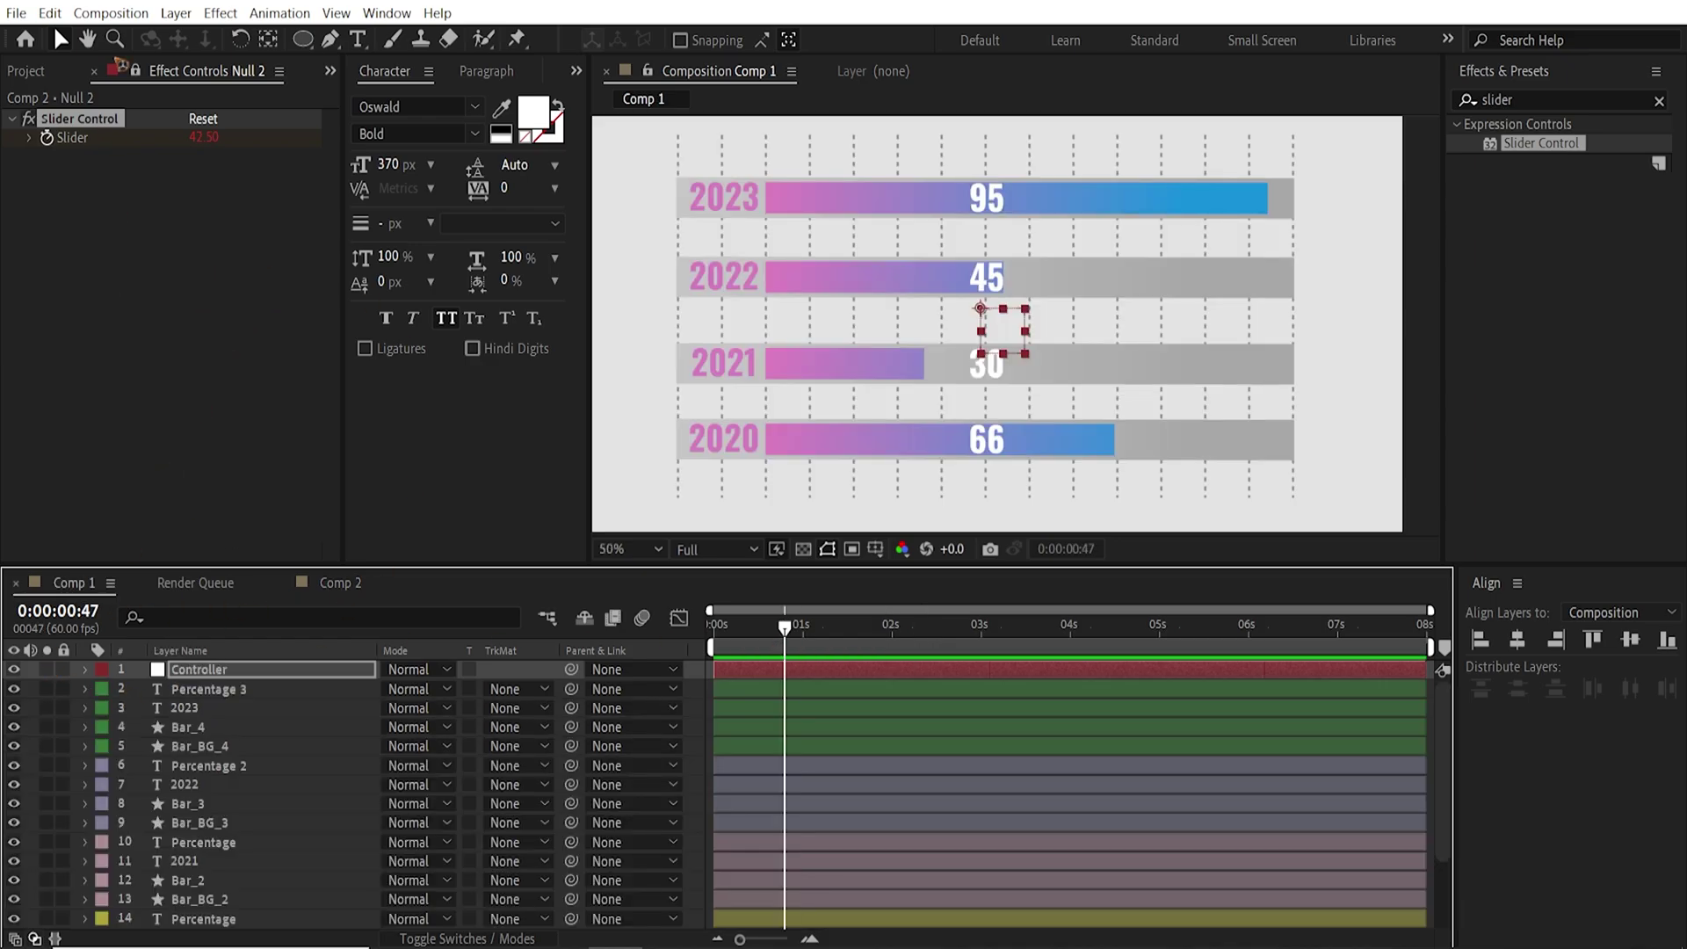
pyautogui.click(137, 72)
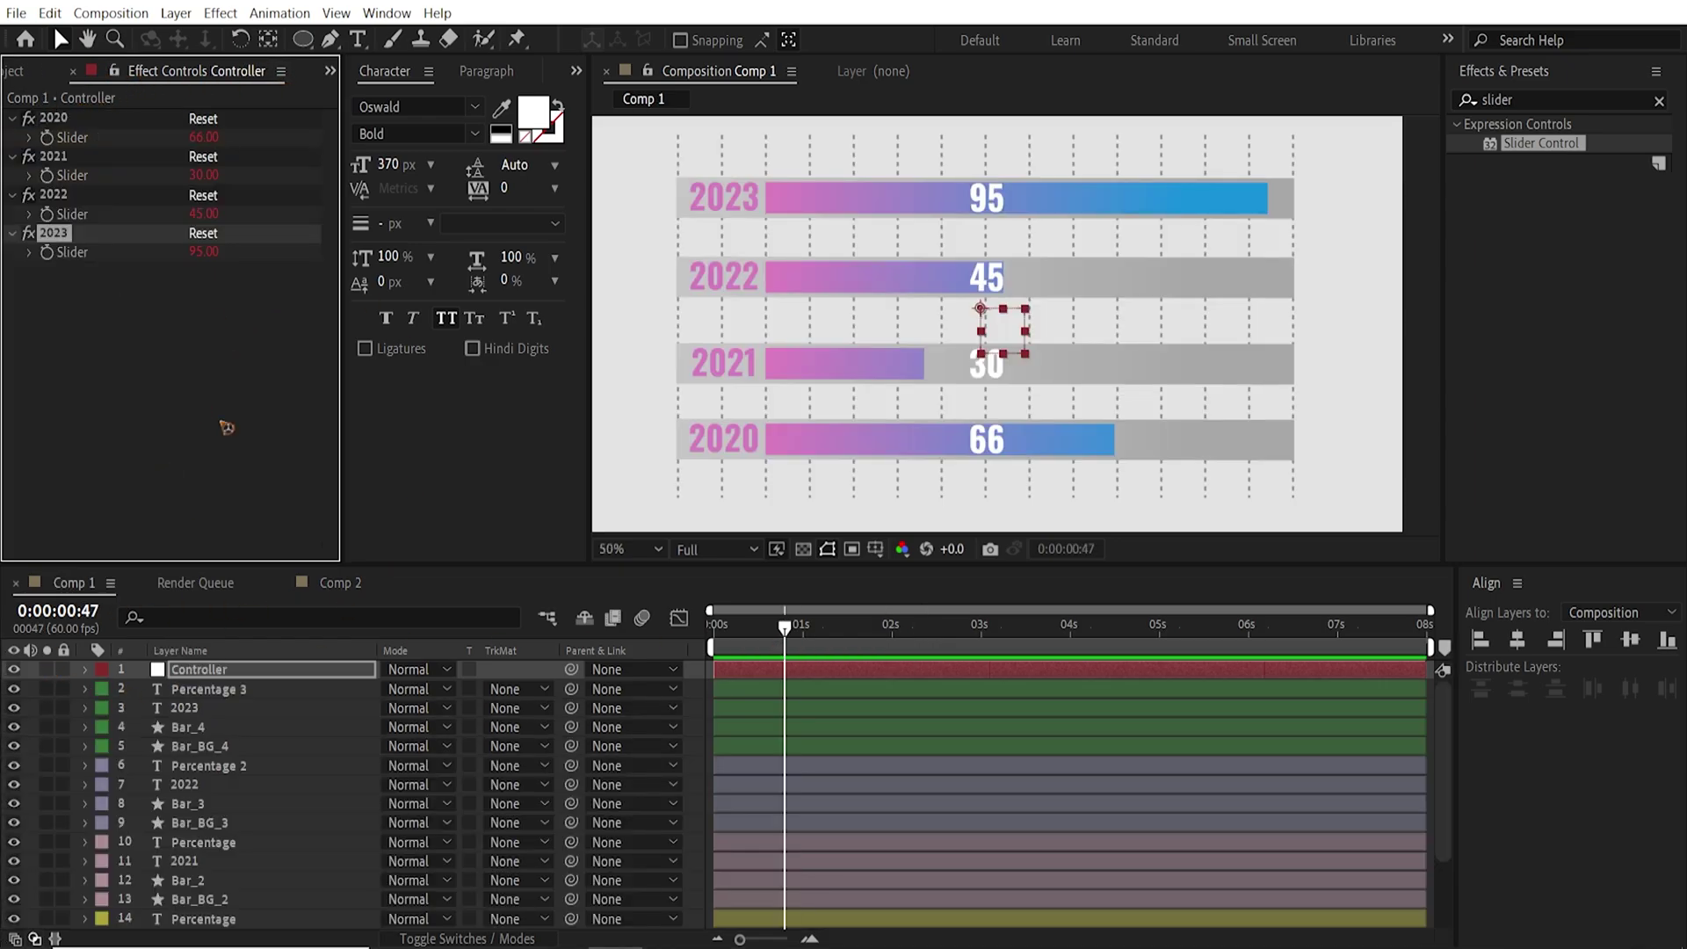
pyautogui.moveTo(756, 629); pyautogui.dragTo(710, 629)
pyautogui.click(48, 137)
pyautogui.click(48, 175)
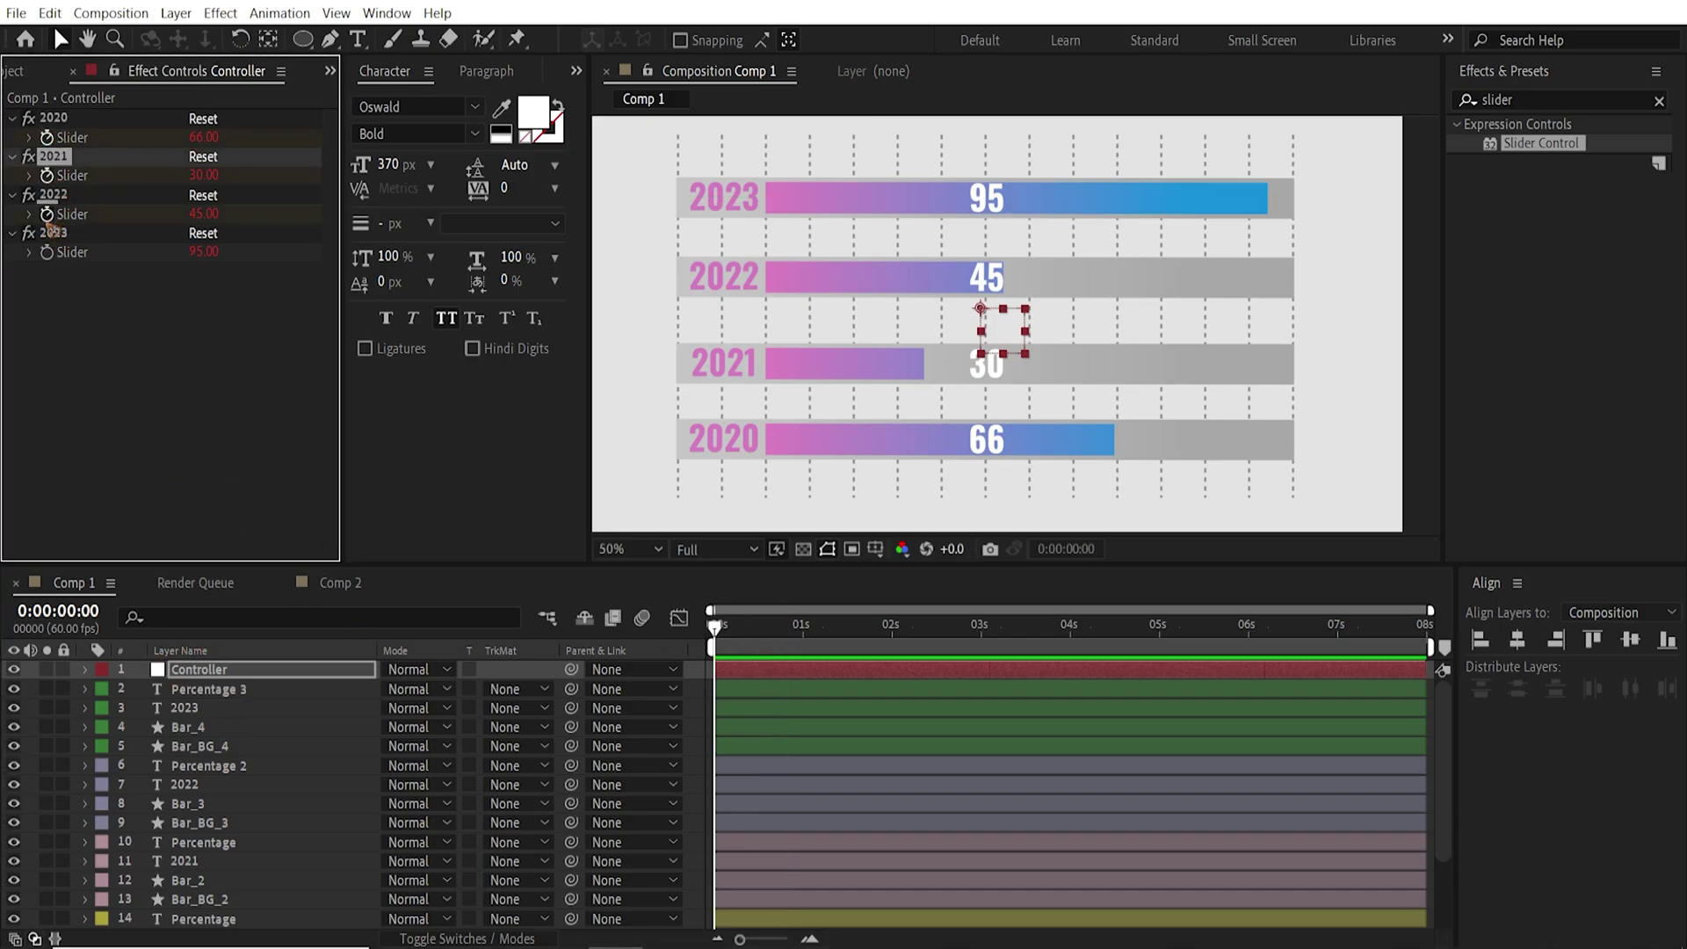
pyautogui.click(53, 194)
pyautogui.click(53, 233)
# - At 0:00:05:11, set the Controller's 2020 slider to 35 and the 2021 slider to 45
pyautogui.moveTo(746, 635); pyautogui.dragTo(1176, 633)
pyautogui.click(208, 138)
pyautogui.write('35')
pyautogui.press('Return')
pyautogui.click(203, 175)
pyautogui.write('45')
pyautogui.press('Return')
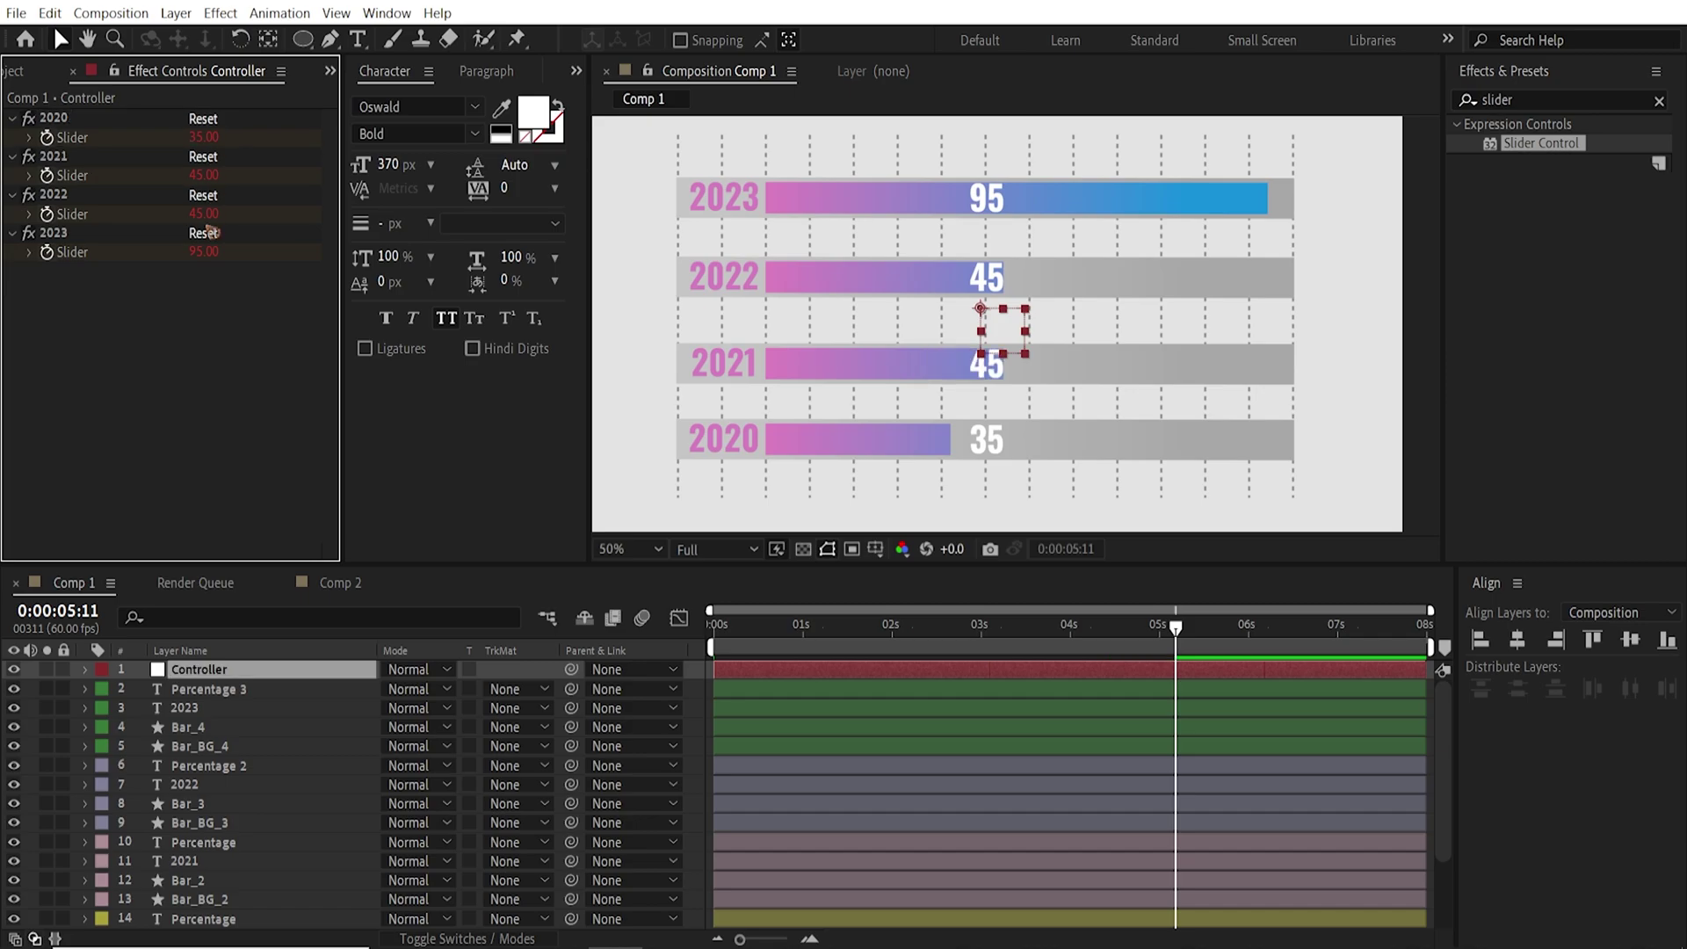
# - Set the 2022 slider to 65 and the 2023 slider to 90 at the same time, and preview the bar animation
pyautogui.click(204, 213)
pyautogui.write('65')
pyautogui.press('Return')
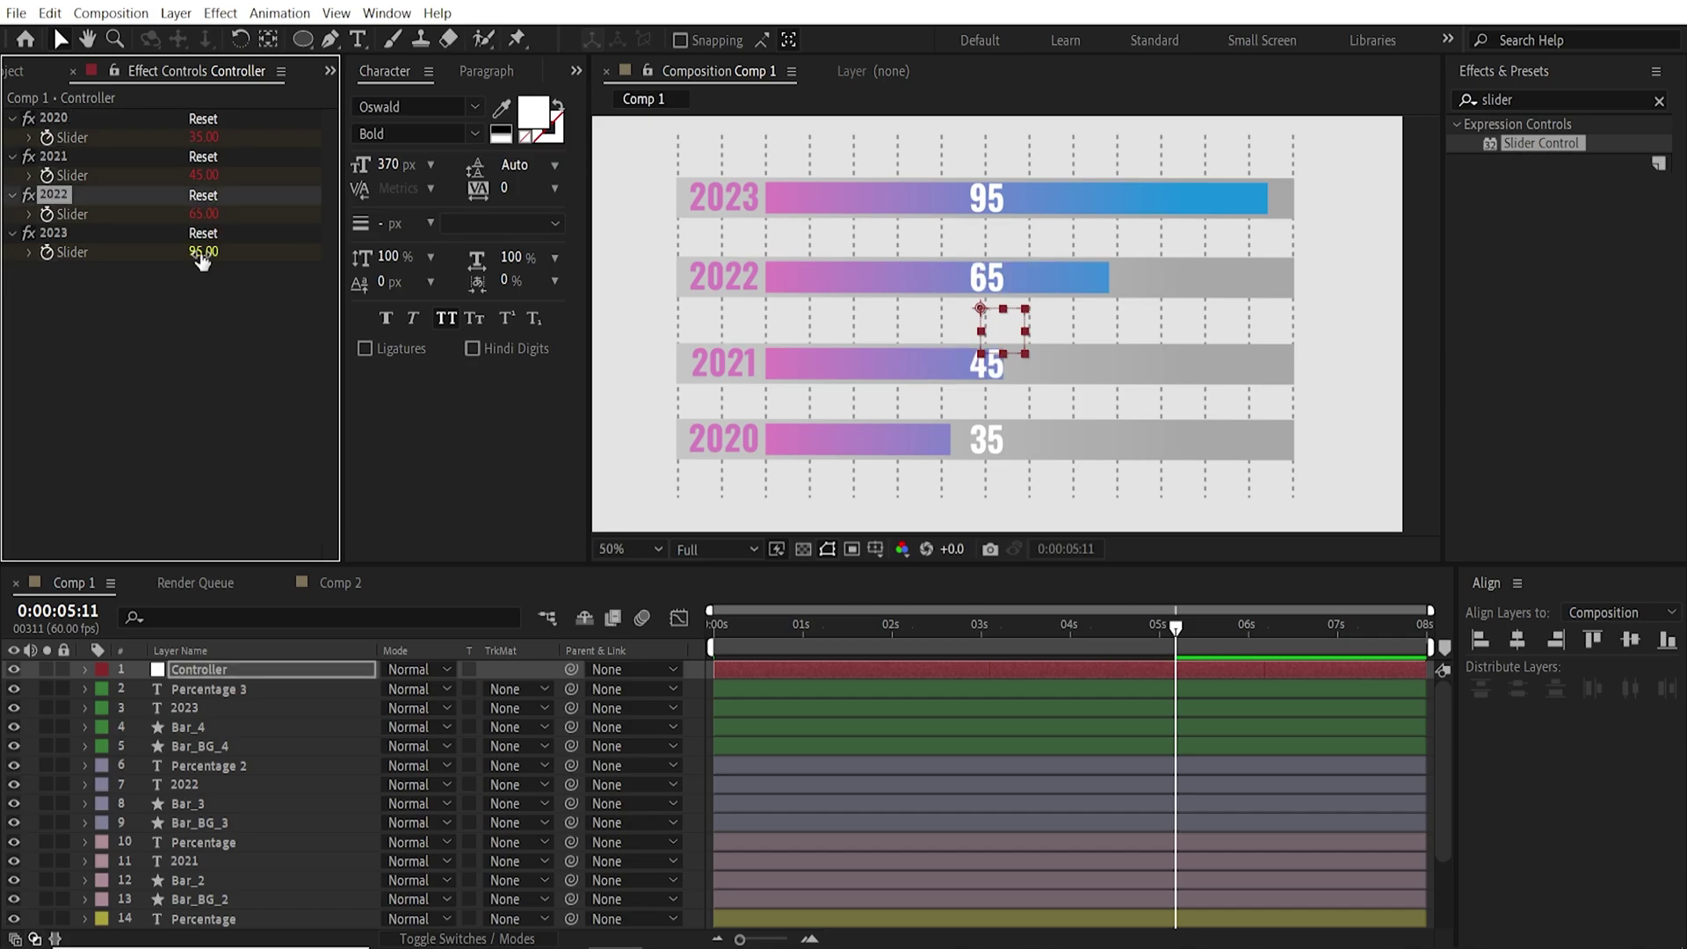
pyautogui.click(203, 252)
pyautogui.write('90')
pyautogui.press('Return')
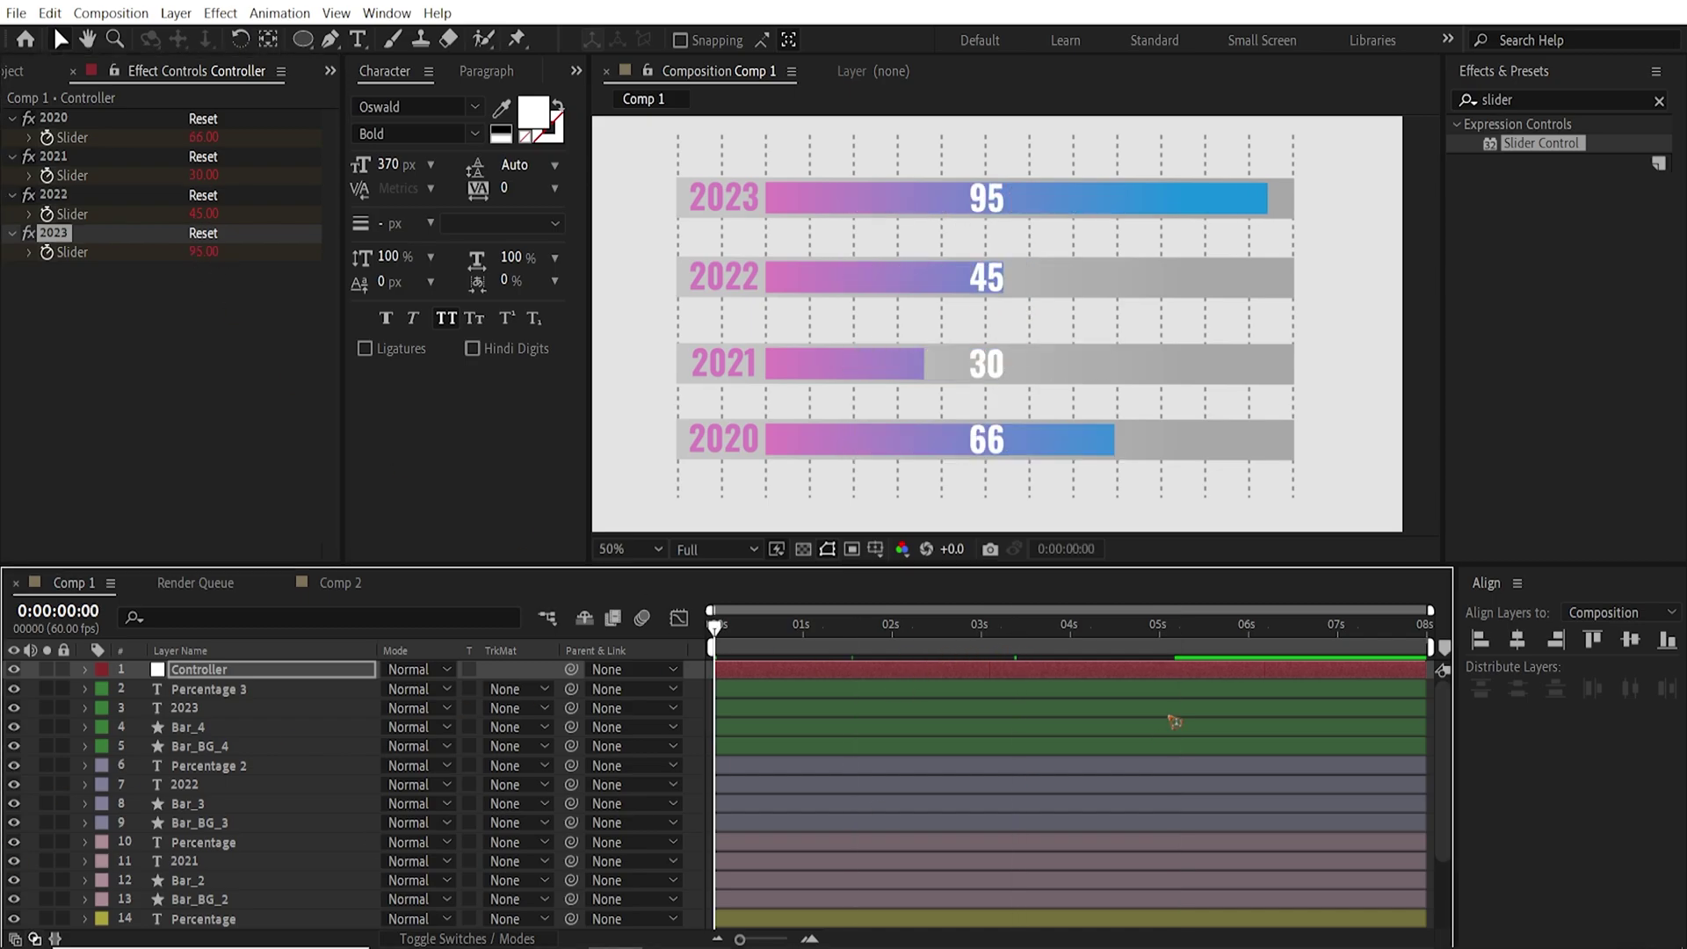
pyautogui.press('space')
pyautogui.press('space')
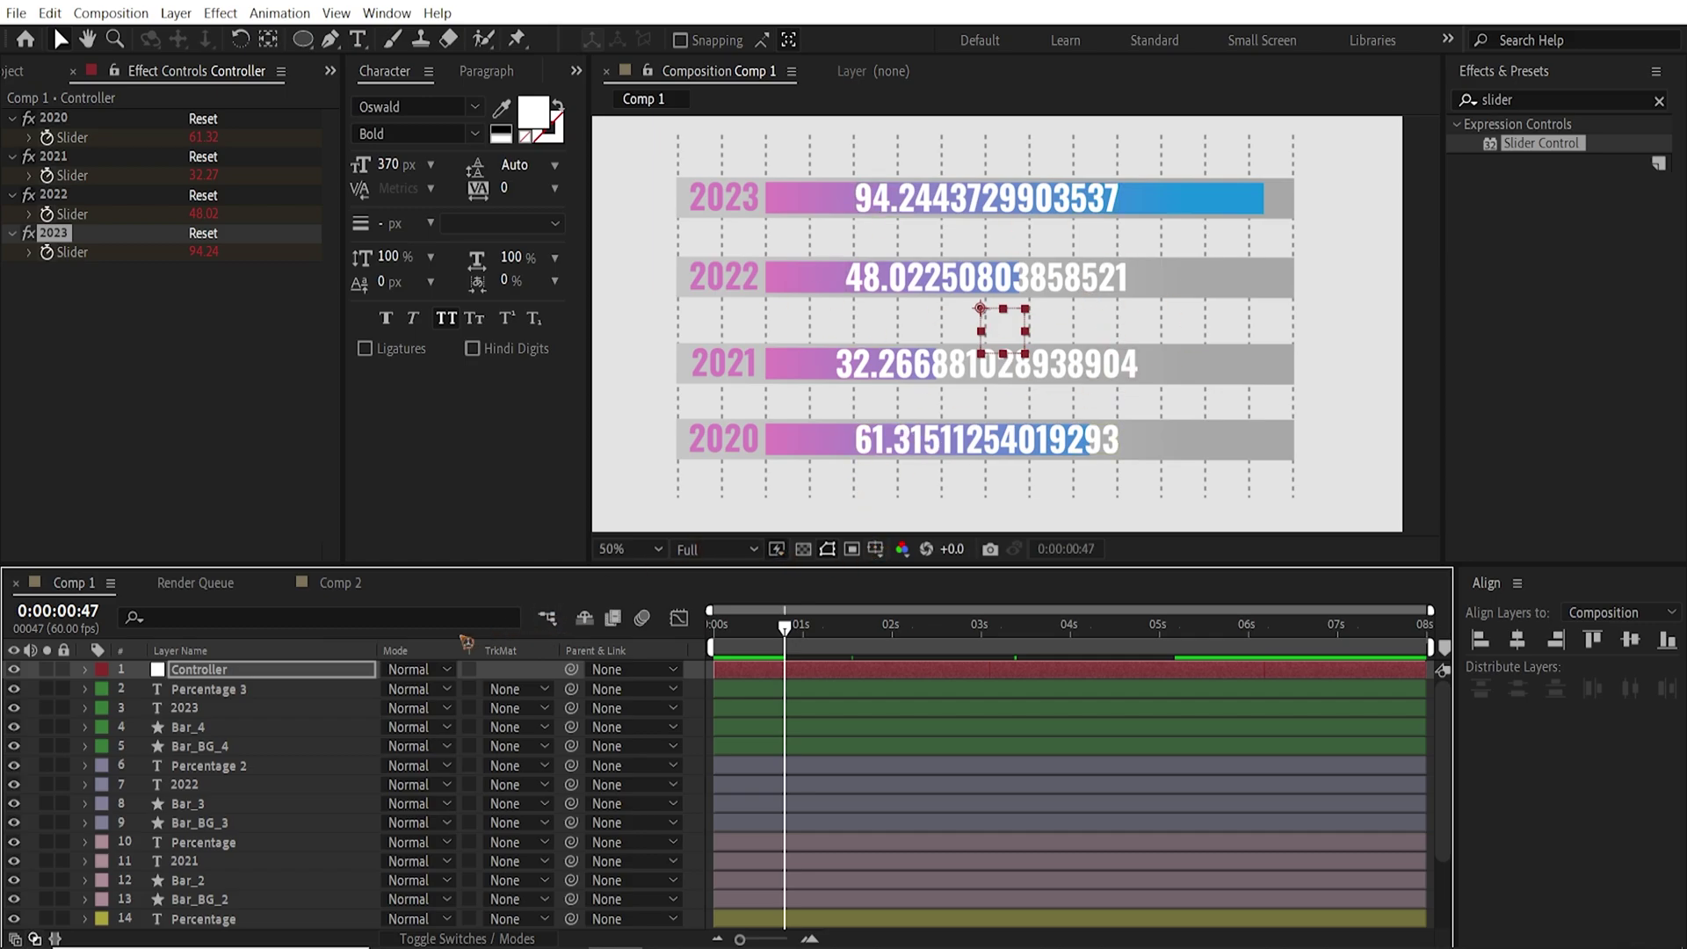
# - Wrap the 2020 bar's Percentage text expression in Math.round(), giving Math.round(thisComp.layer("Controller").effect("2020")("Slider"))
pyautogui.scroll(-2, 366, 752)
pyautogui.click(87, 825)
pyautogui.click(85, 822)
pyautogui.scroll(-1, 211, 854)
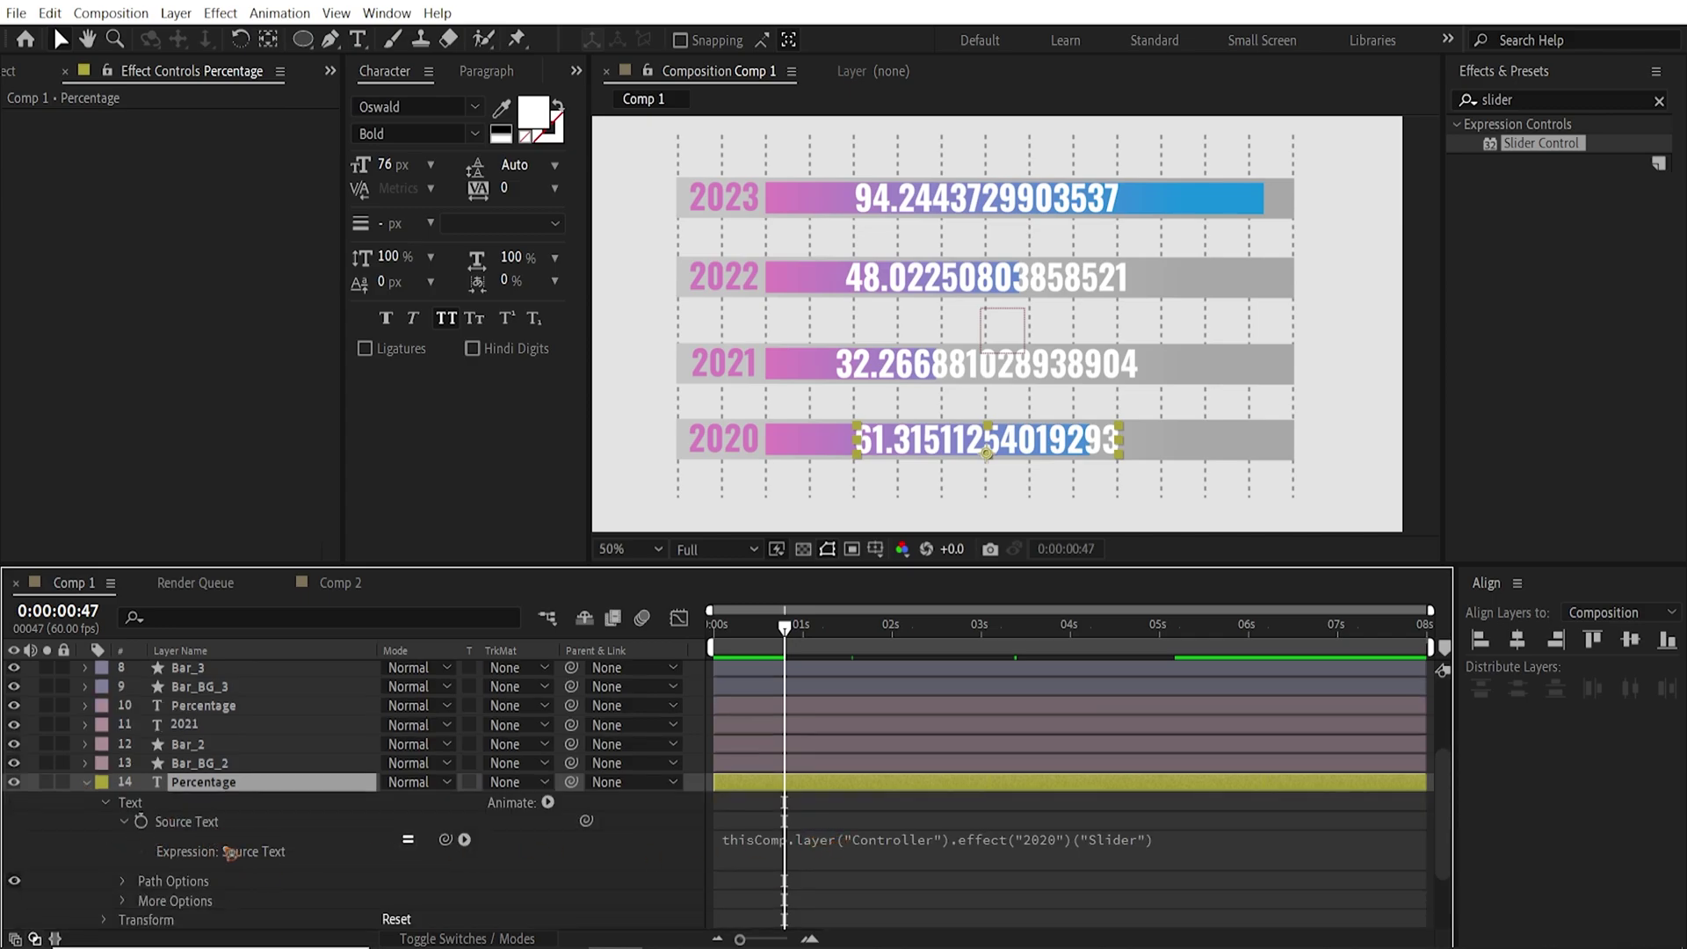
pyautogui.click(857, 856)
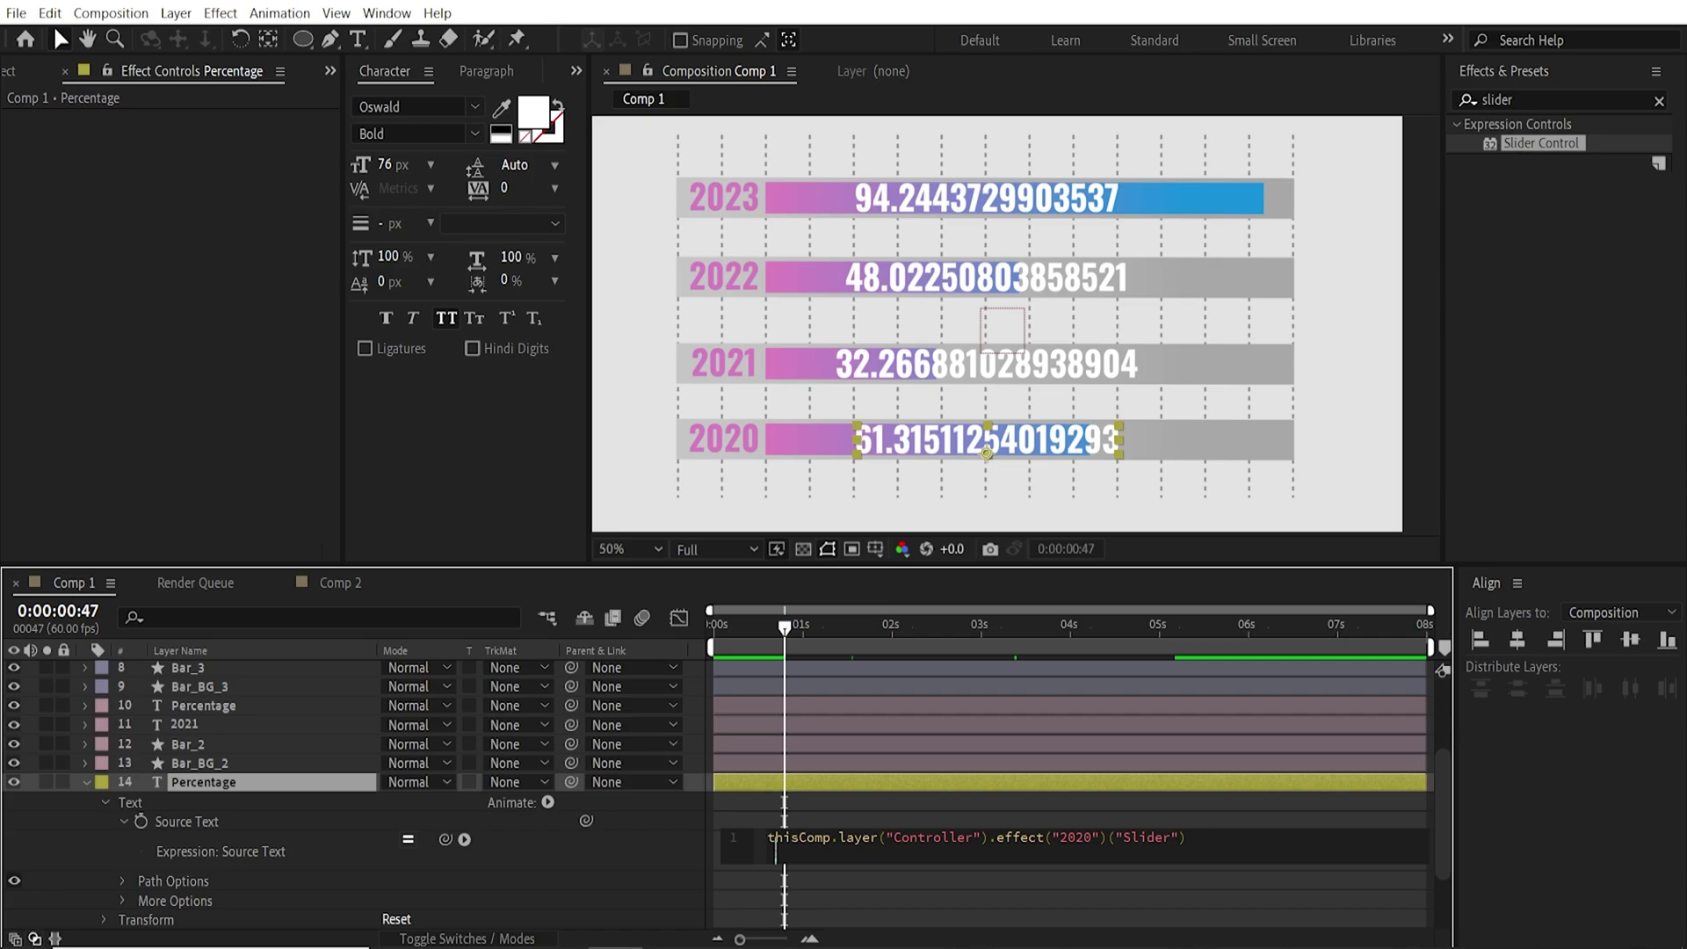
pyautogui.write('Math.')
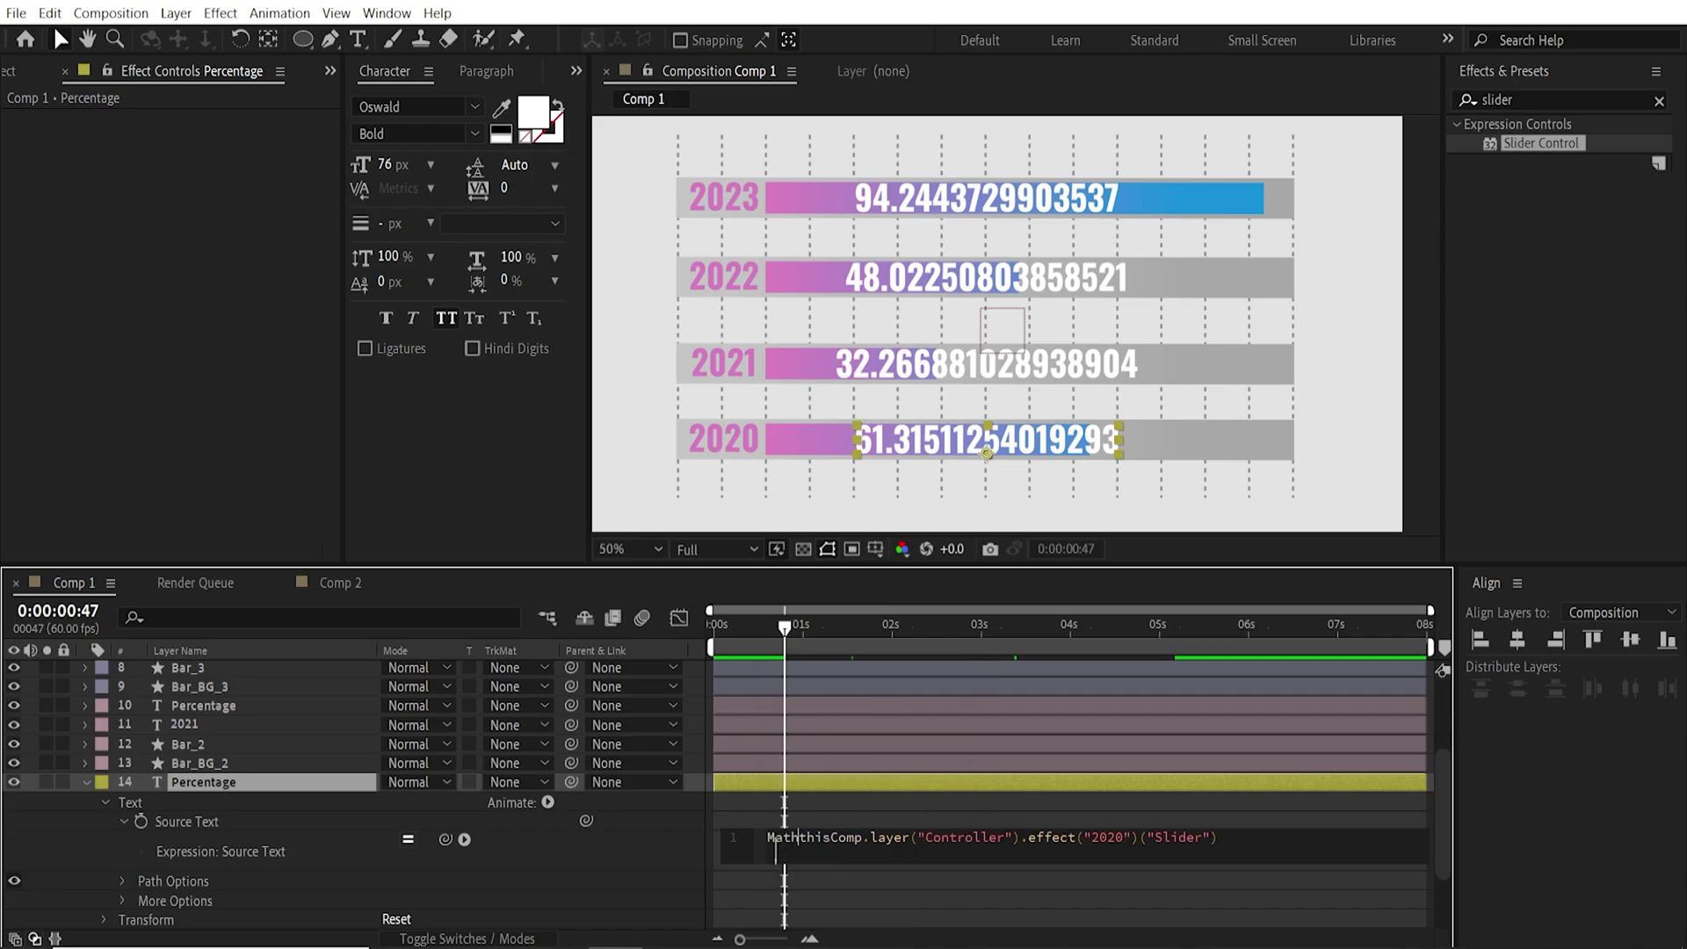
pyautogui.write('round')
pyautogui.press('Return')
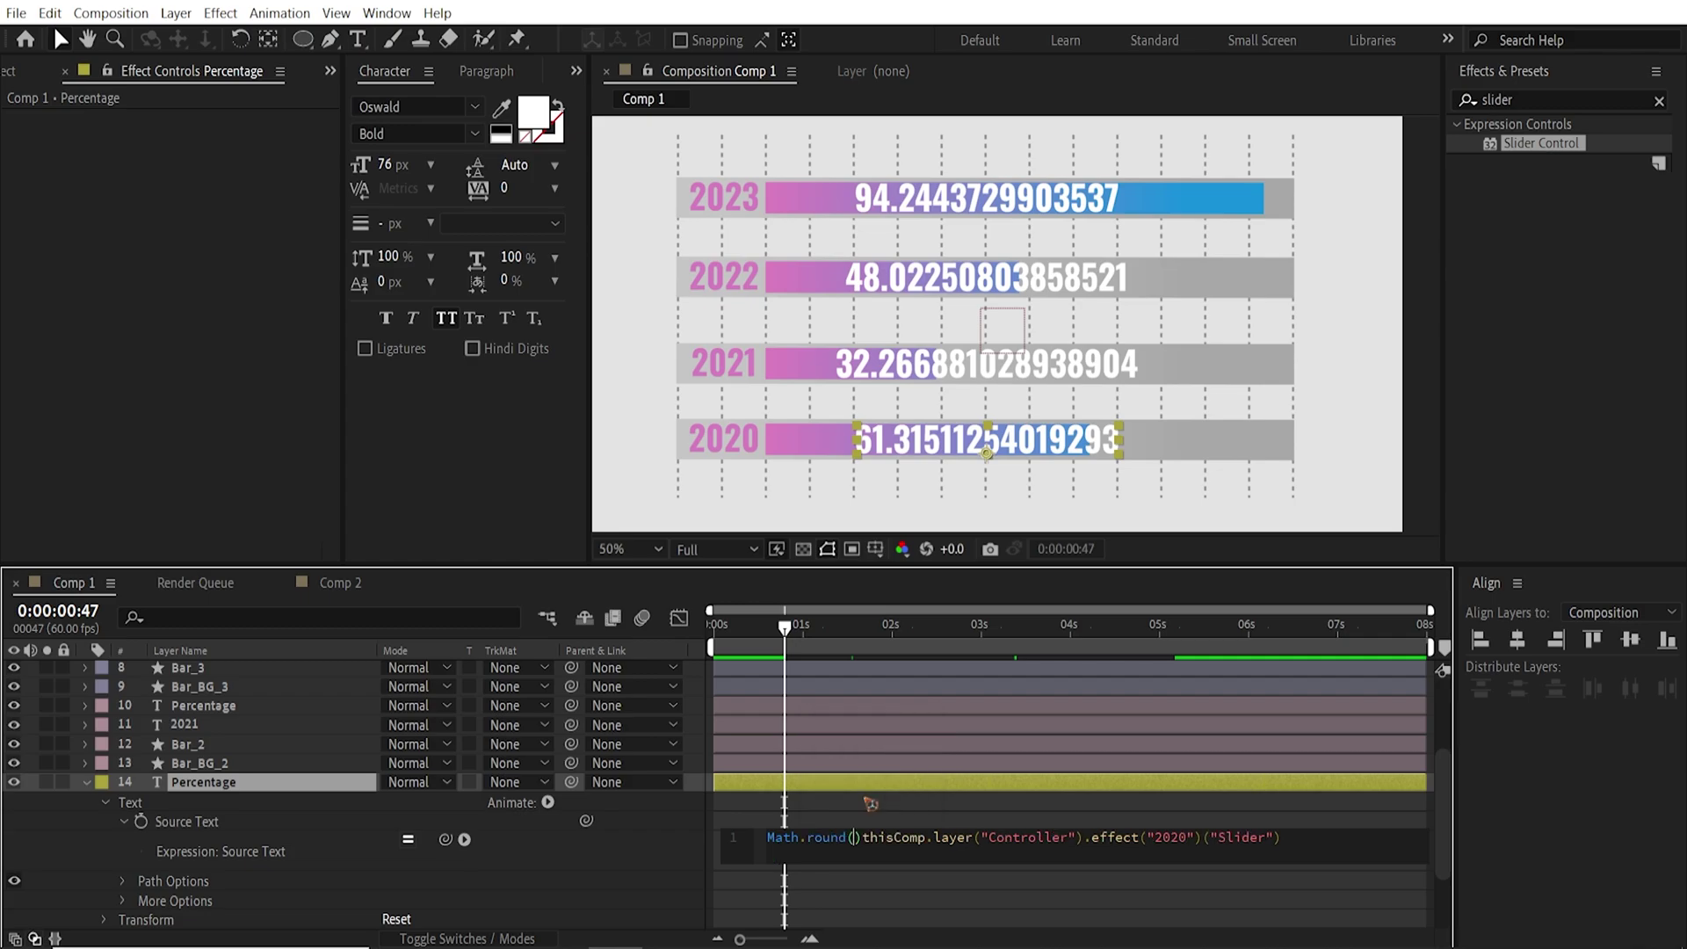
pyautogui.moveTo(870, 837); pyautogui.dragTo(1316, 837)
pyautogui.hotkey('ctrl', 'c')
pyautogui.press('BackSpace')
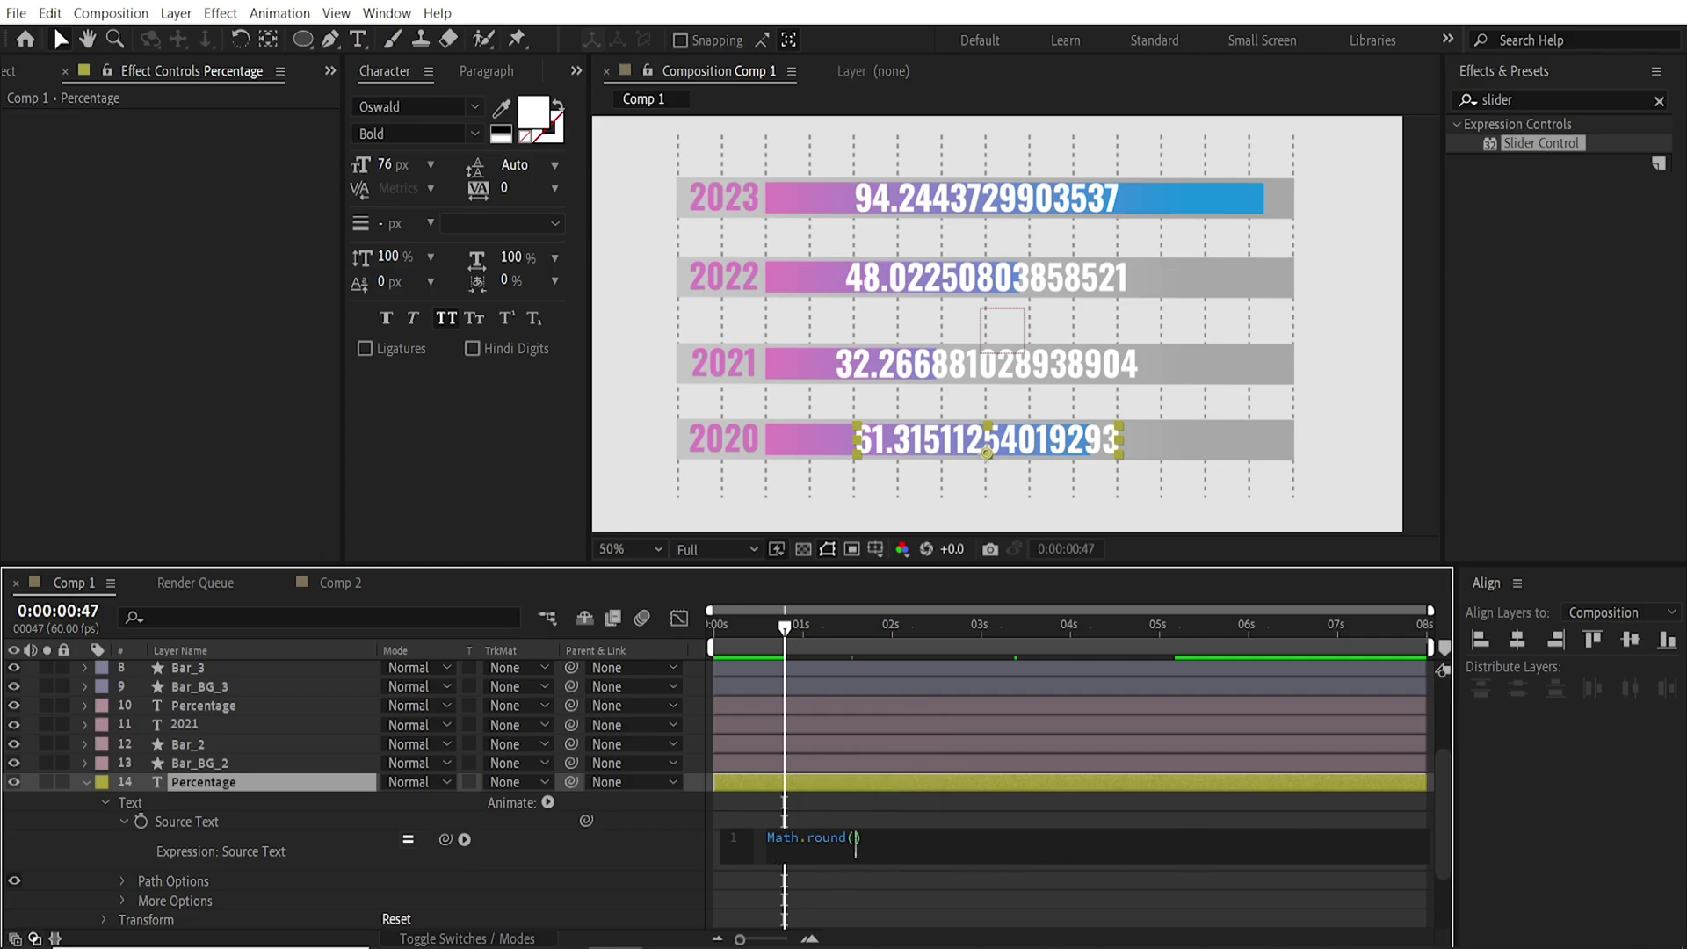
pyautogui.hotkey('ctrl', 'v')
pyautogui.click(878, 824)
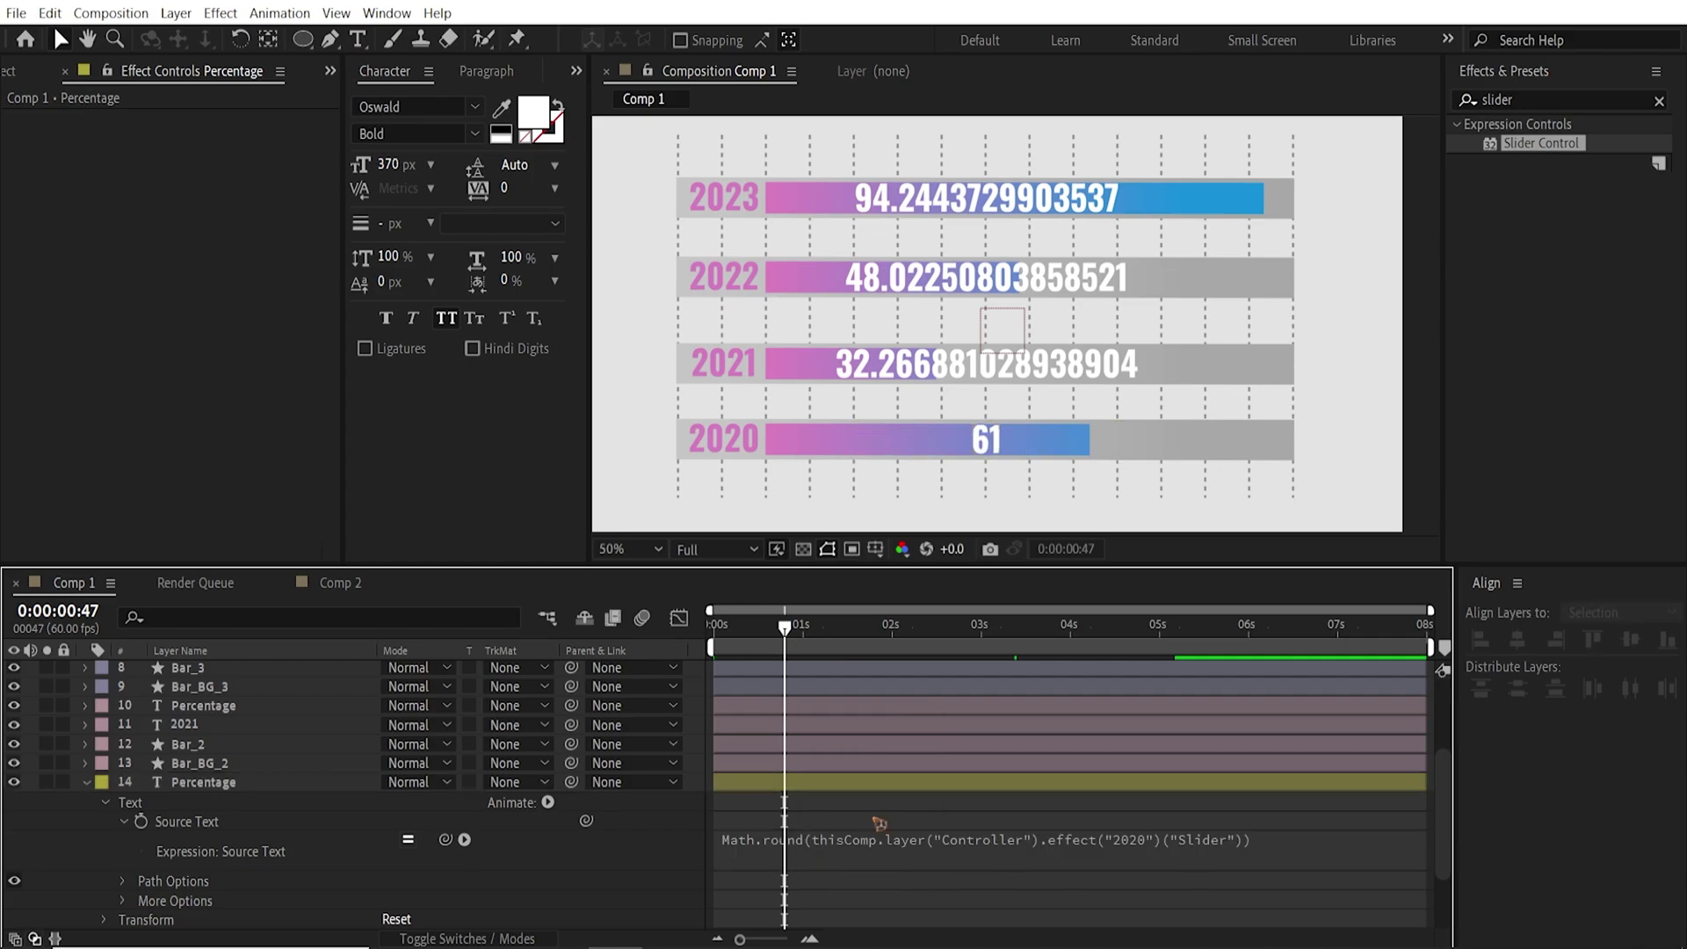
# - Lock the Controller's effect controls in view and replace the 2020 bar's Percentage Source Text expression with Math.round()
pyautogui.scroll(-3, 371, 802)
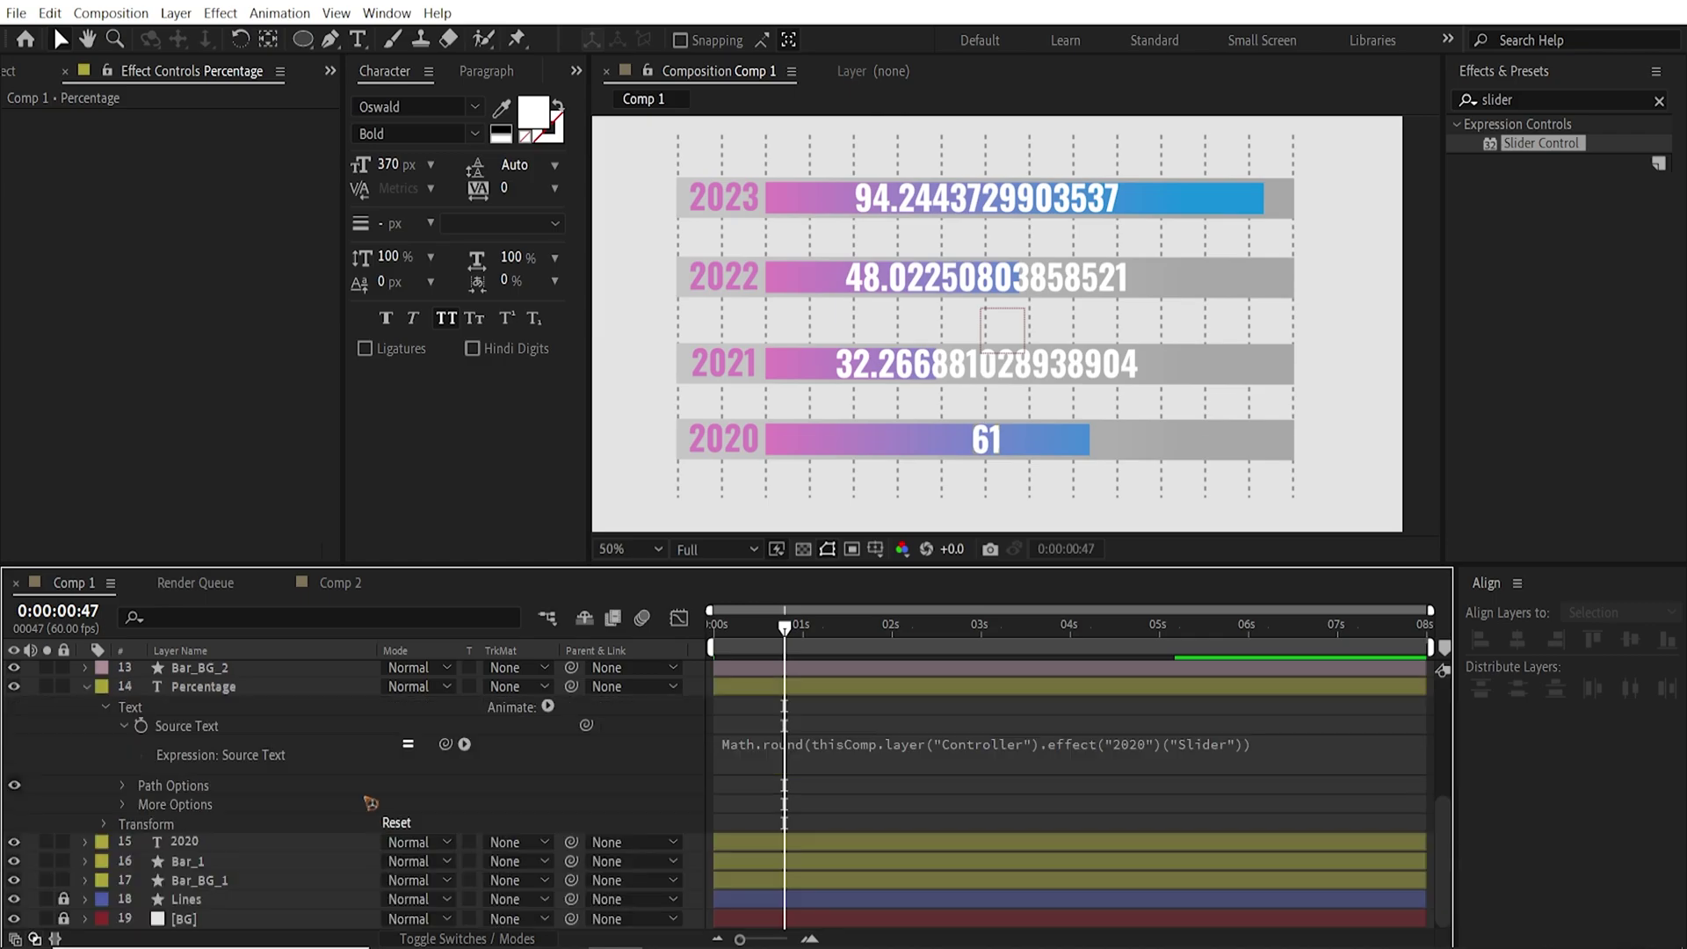
pyautogui.scroll(7, 371, 757)
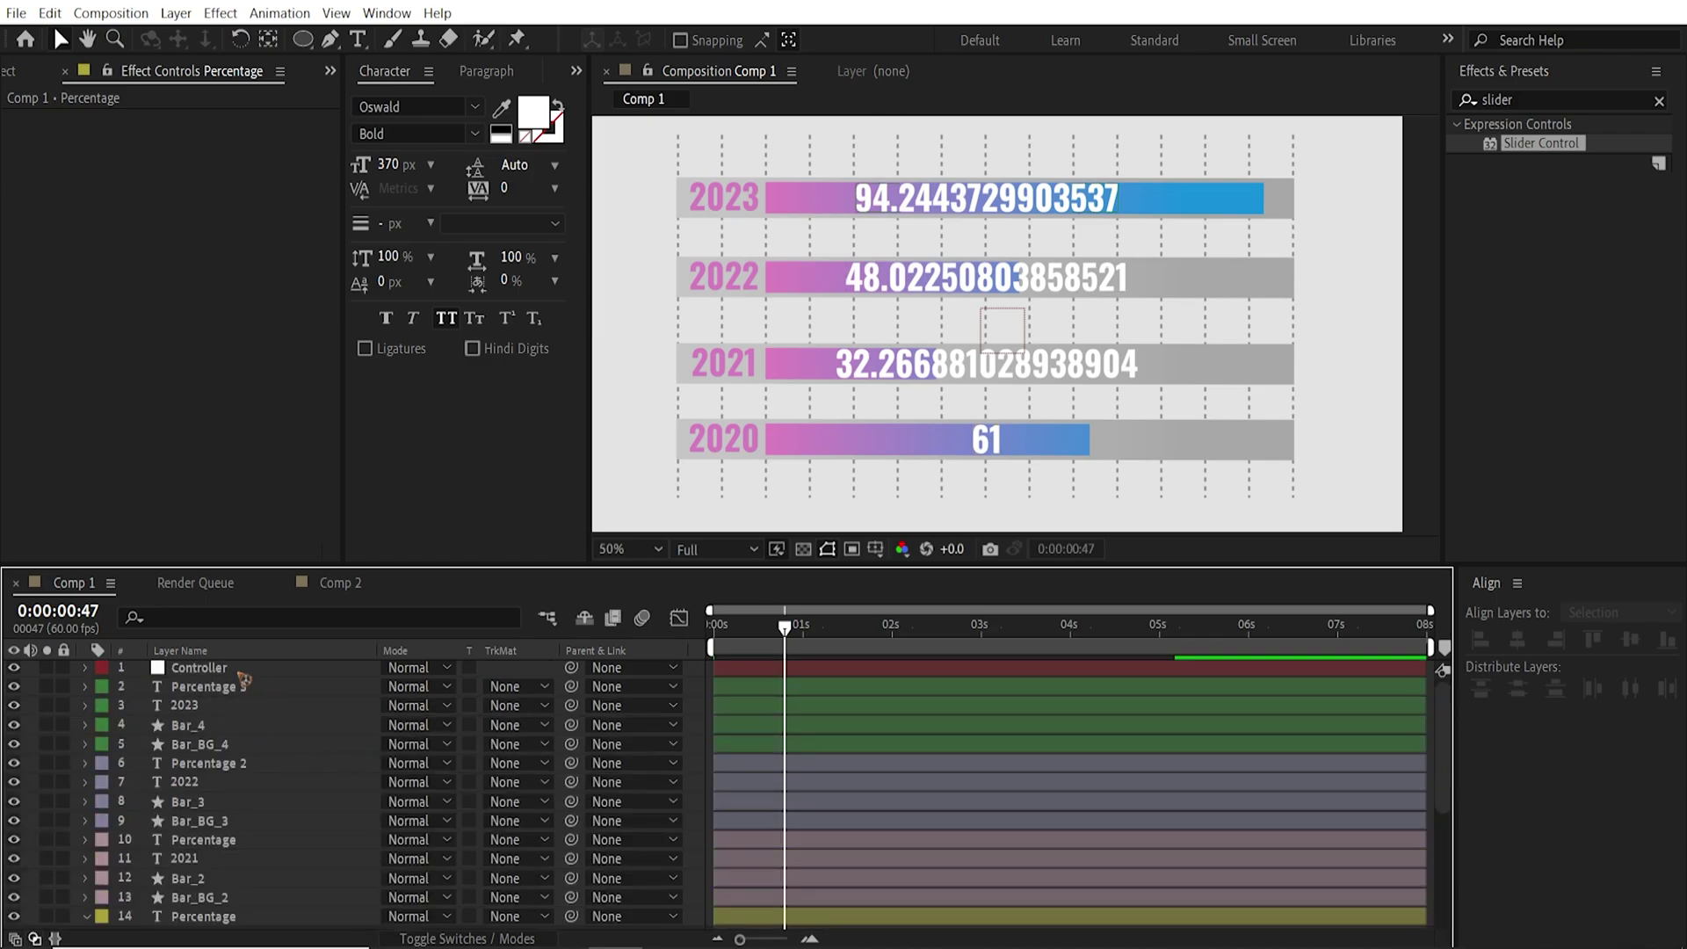
pyautogui.click(246, 674)
pyautogui.click(111, 70)
pyautogui.scroll(-5, 350, 809)
pyautogui.click(1315, 813)
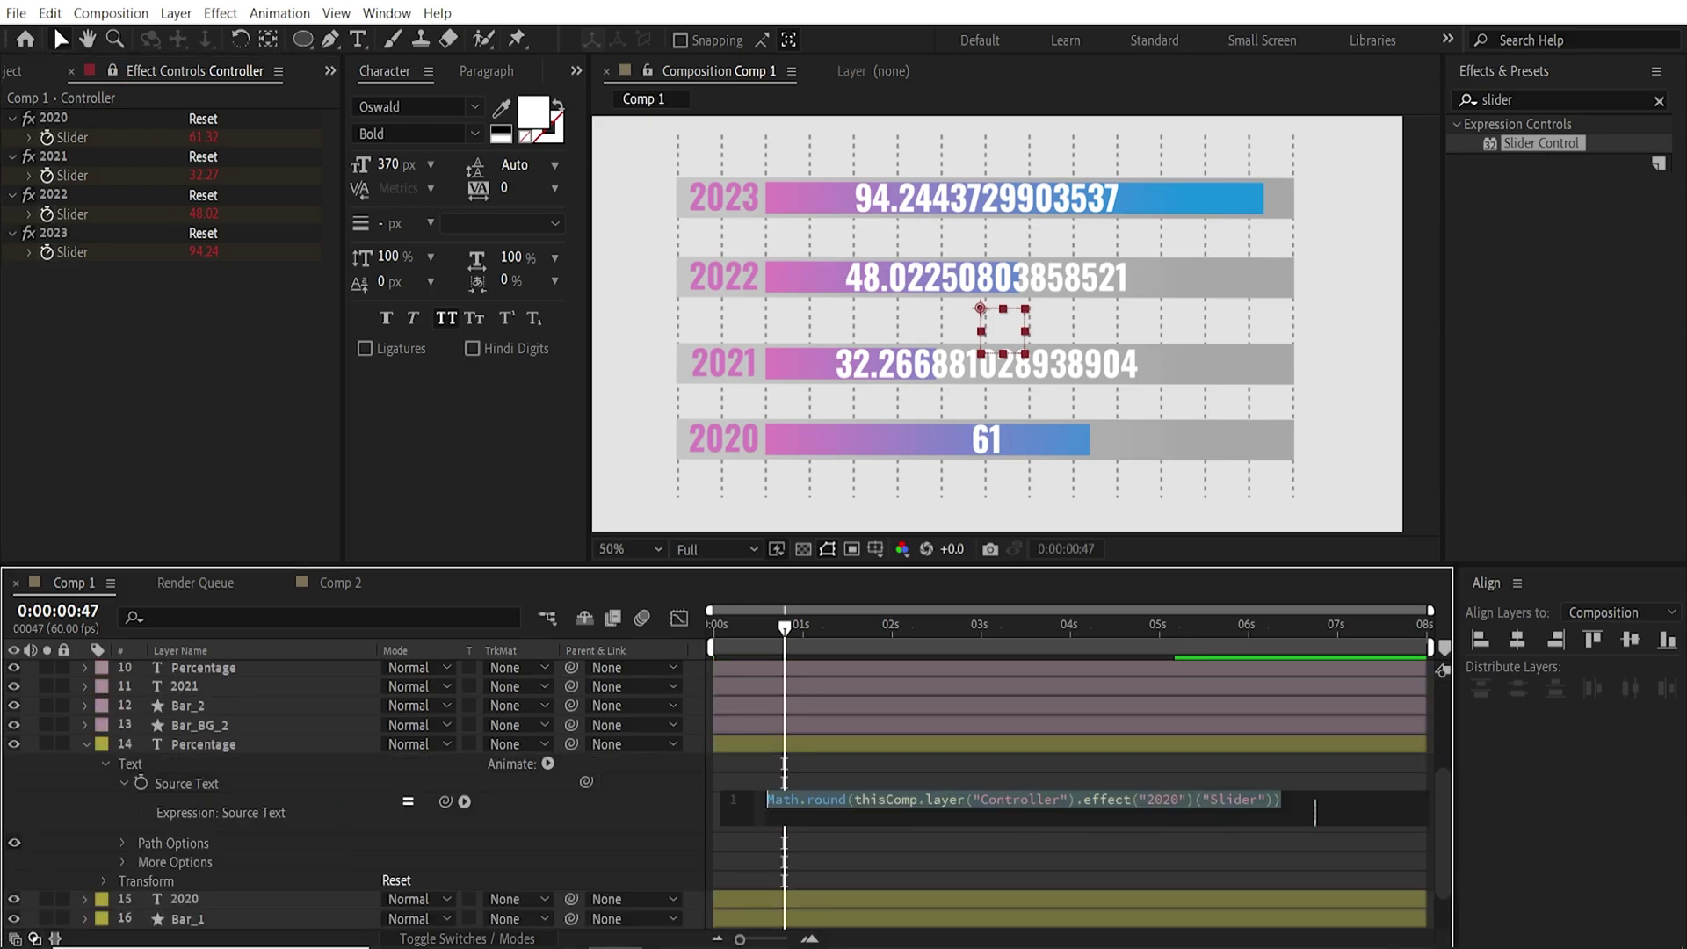
pyautogui.press('BackSpace')
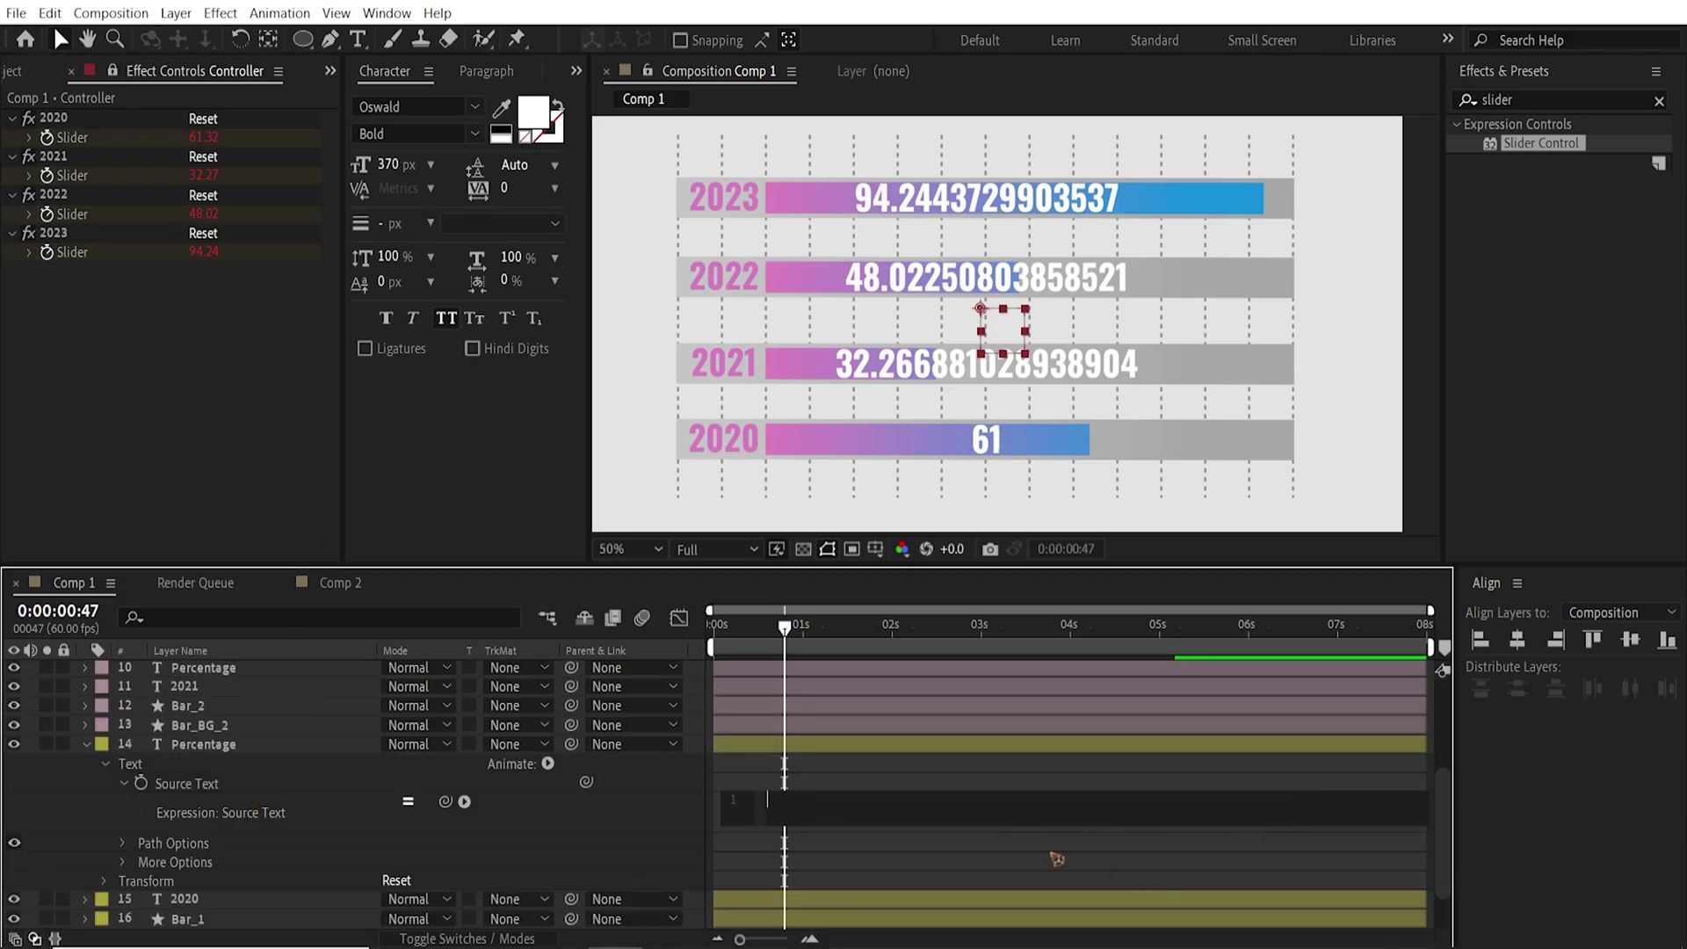
pyautogui.write('Math')
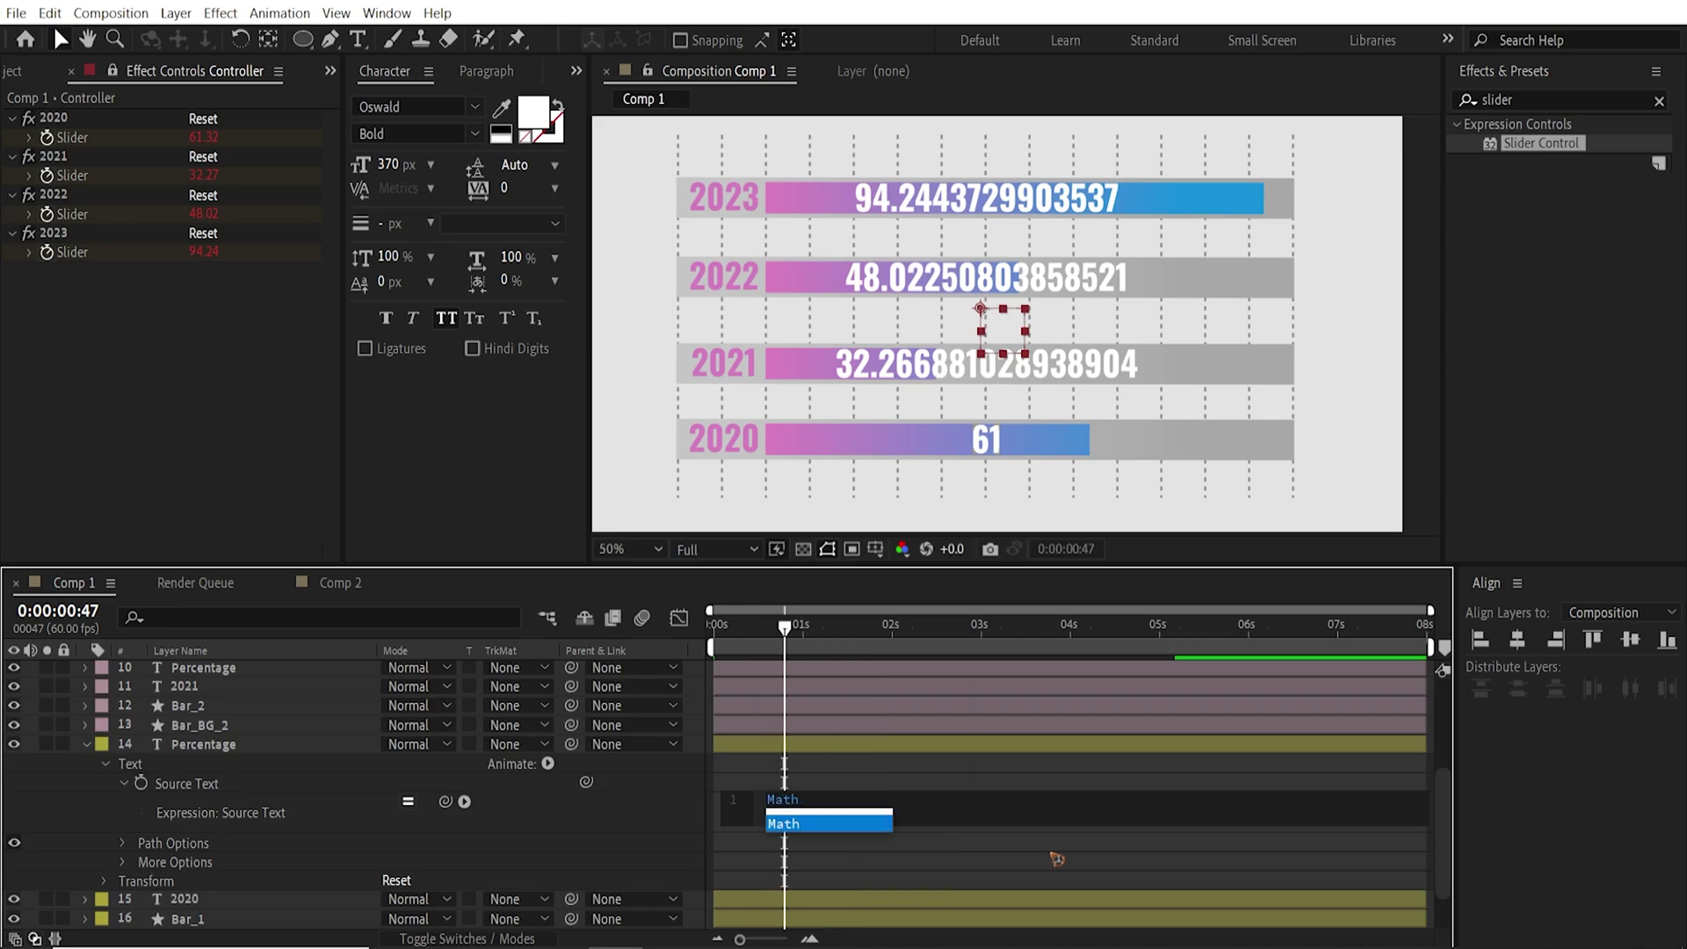
pyautogui.write('.round()')
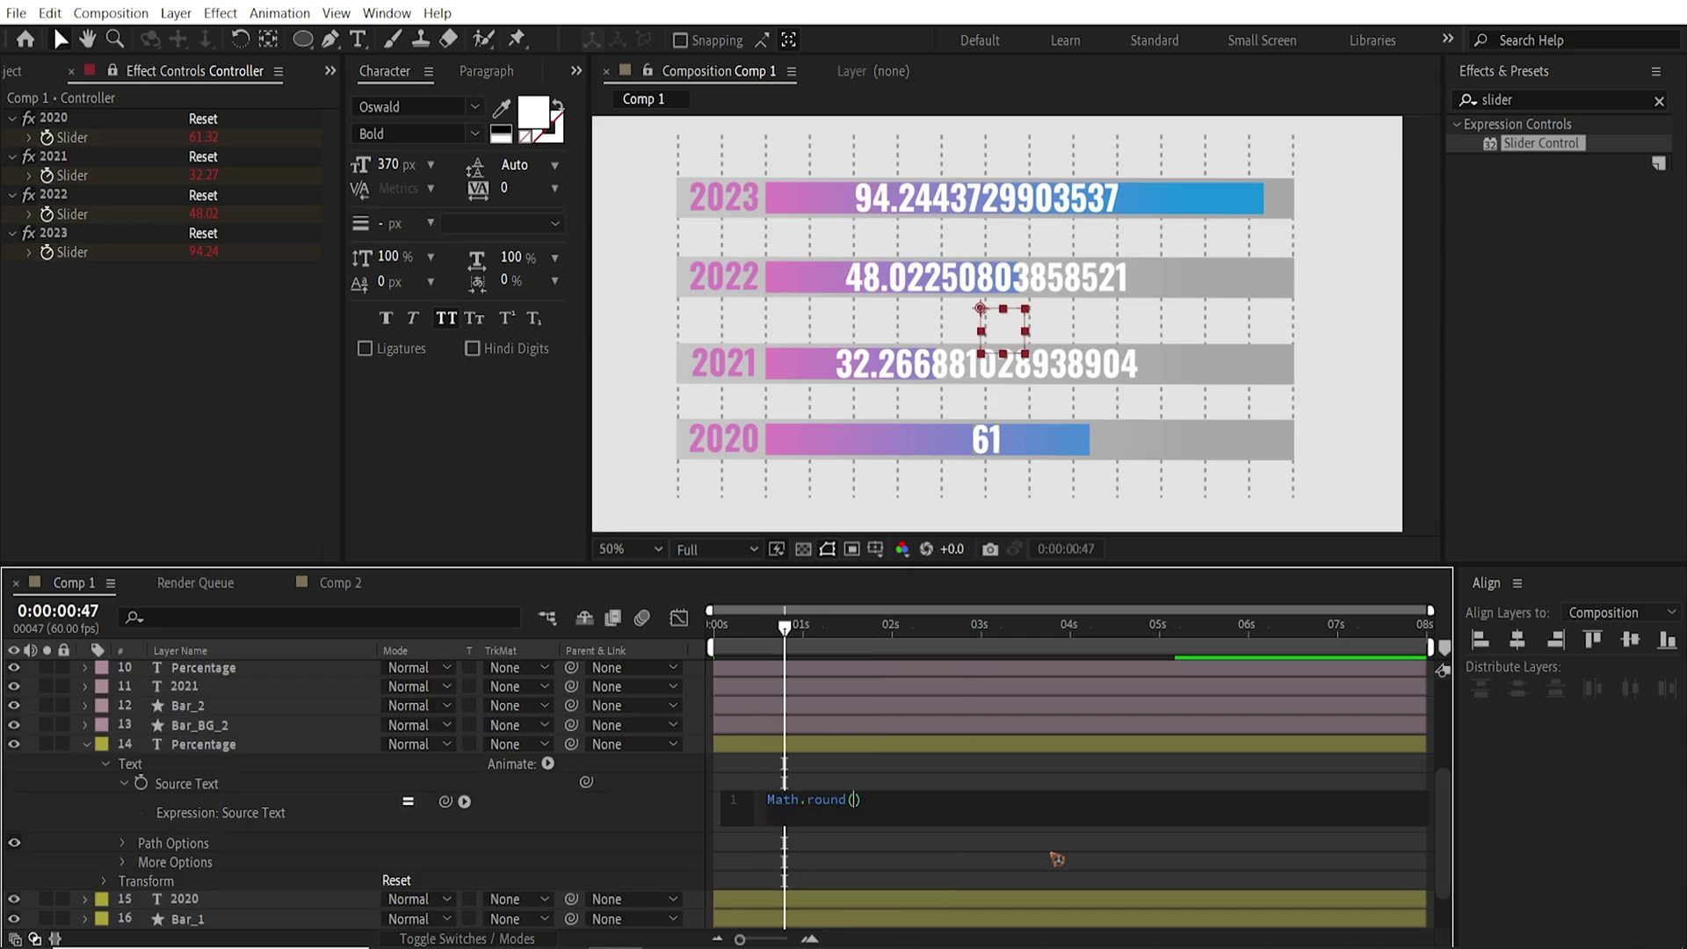